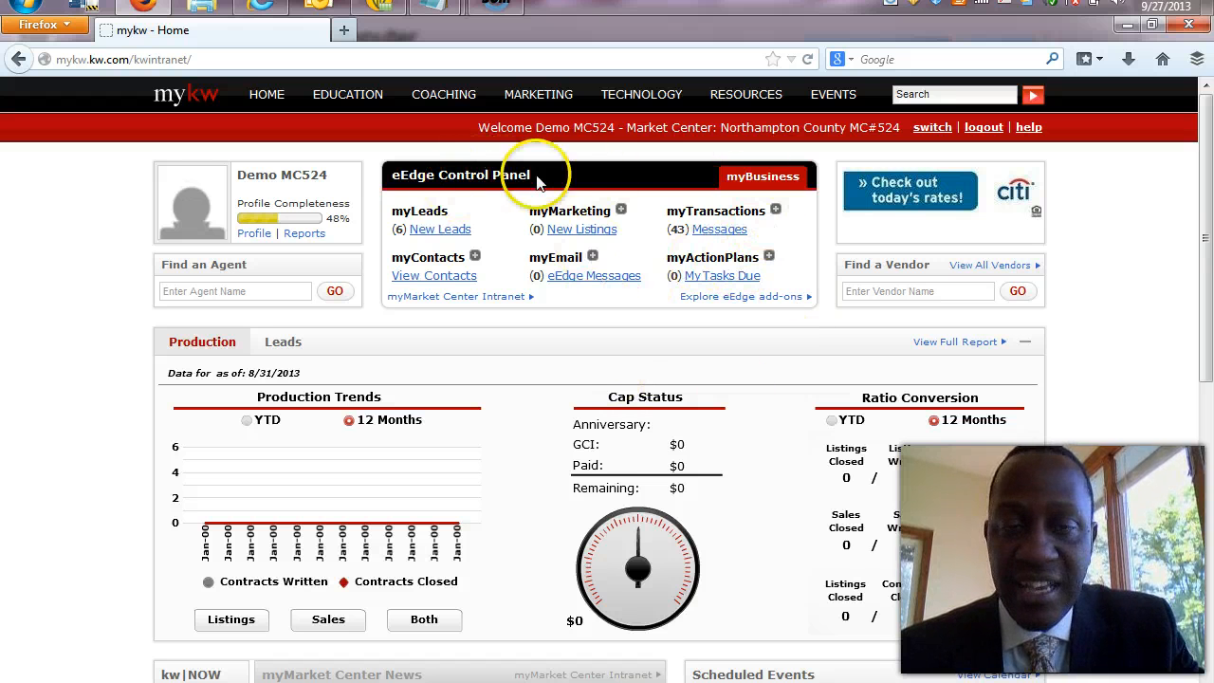
Open Transaction Home from myTransactions in the eEdge Control Panel to reach the Loops page.
{"action": "left_click", "coordinate": [777, 213]}
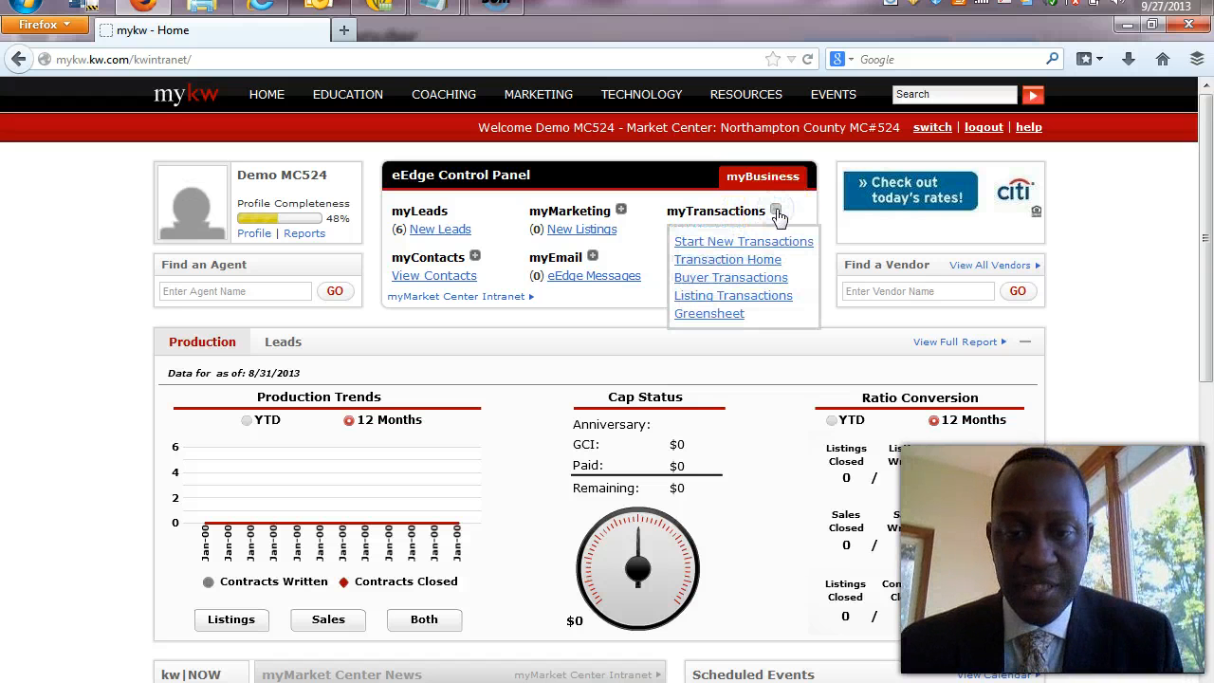
{"action": "left_click", "coordinate": [762, 264]}
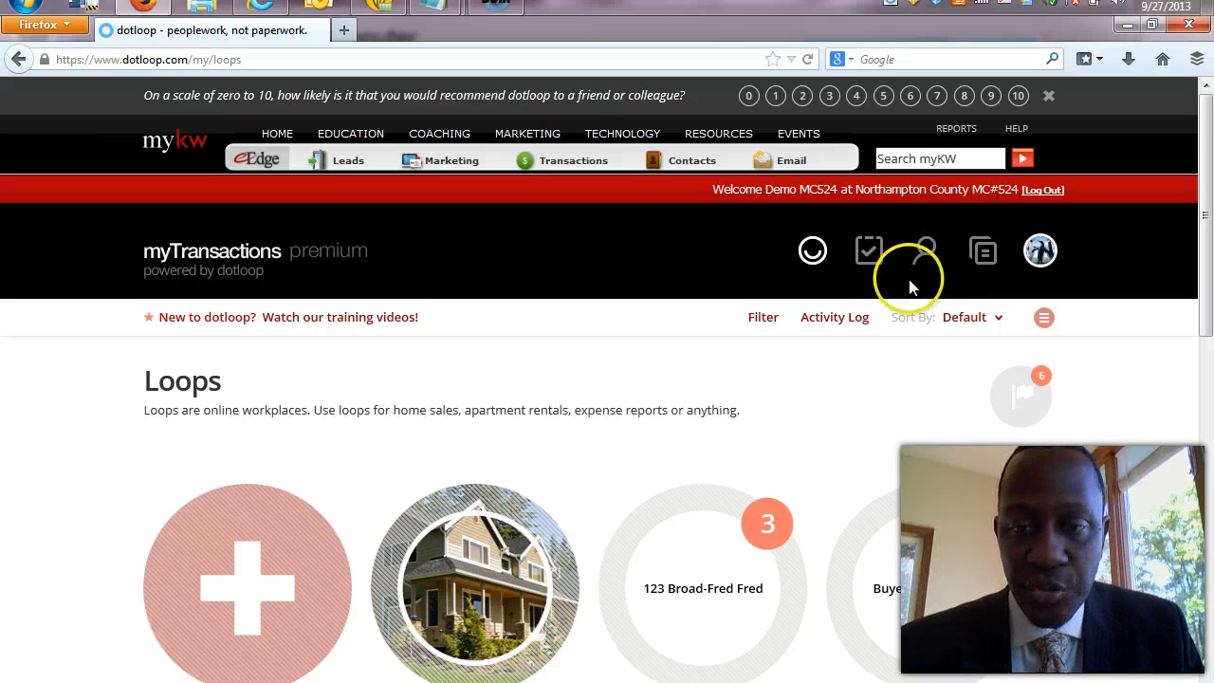
Check the People and Templates icons, then open My Account from the profile avatar menu.
{"action": "left_click", "coordinate": [931, 252]}
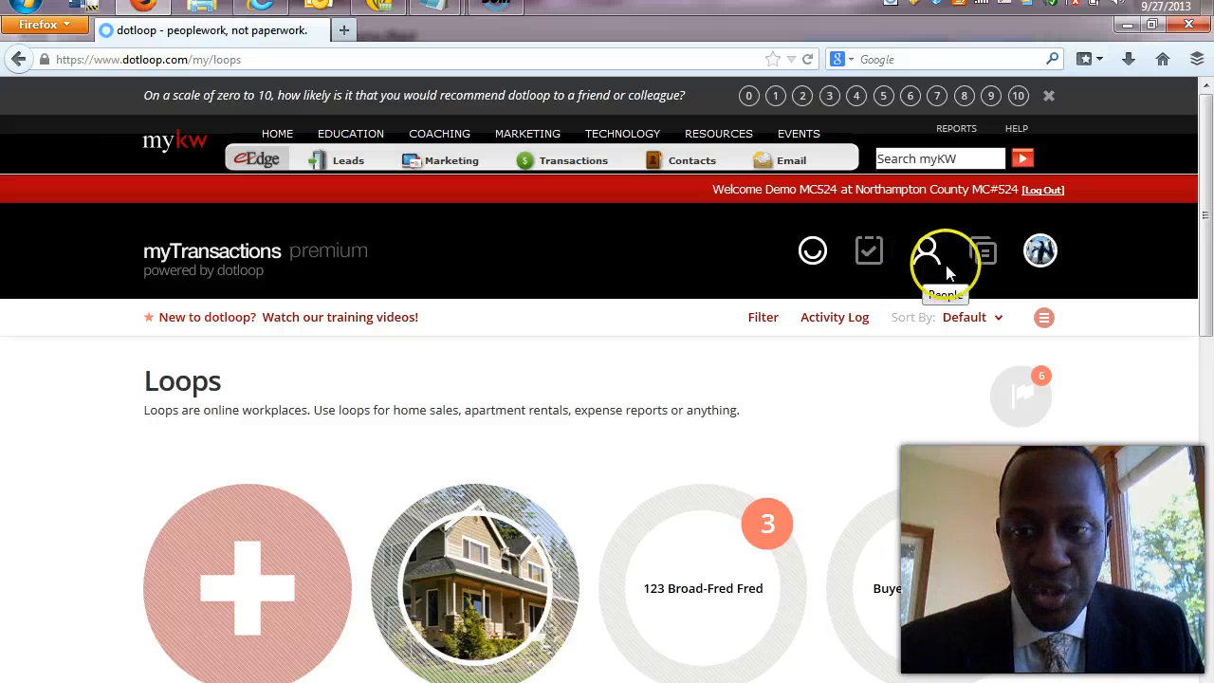
{"action": "left_click", "coordinate": [986, 265]}
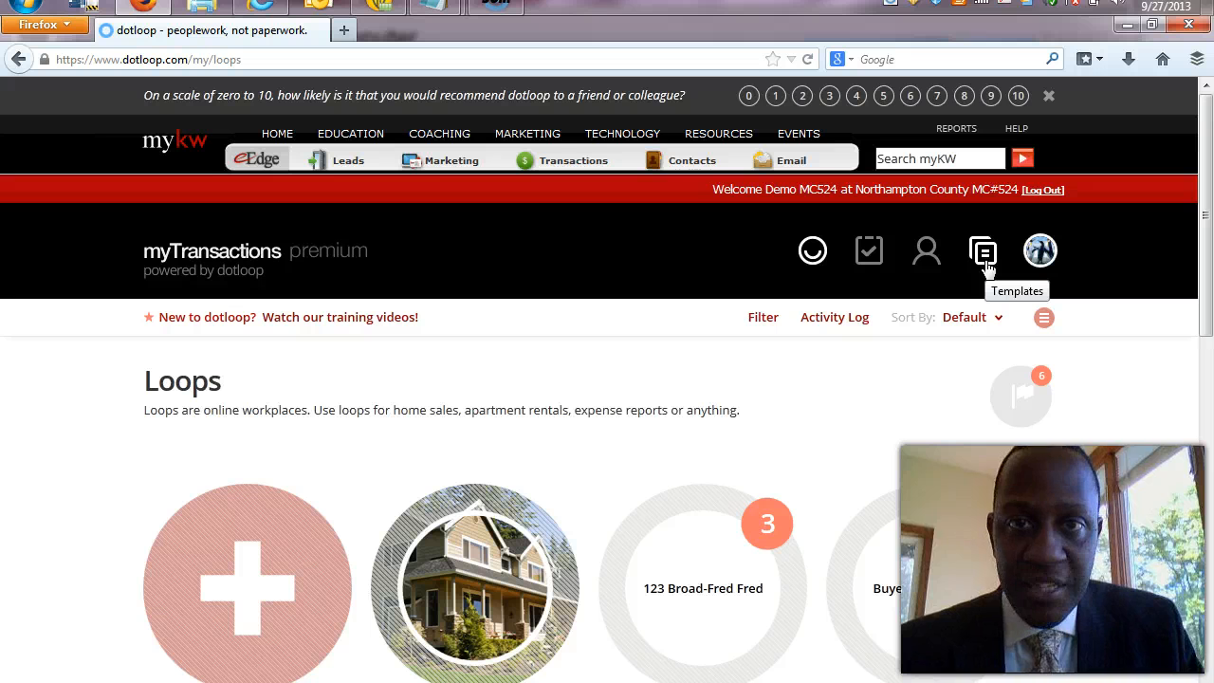
{"action": "left_click", "coordinate": [987, 269]}
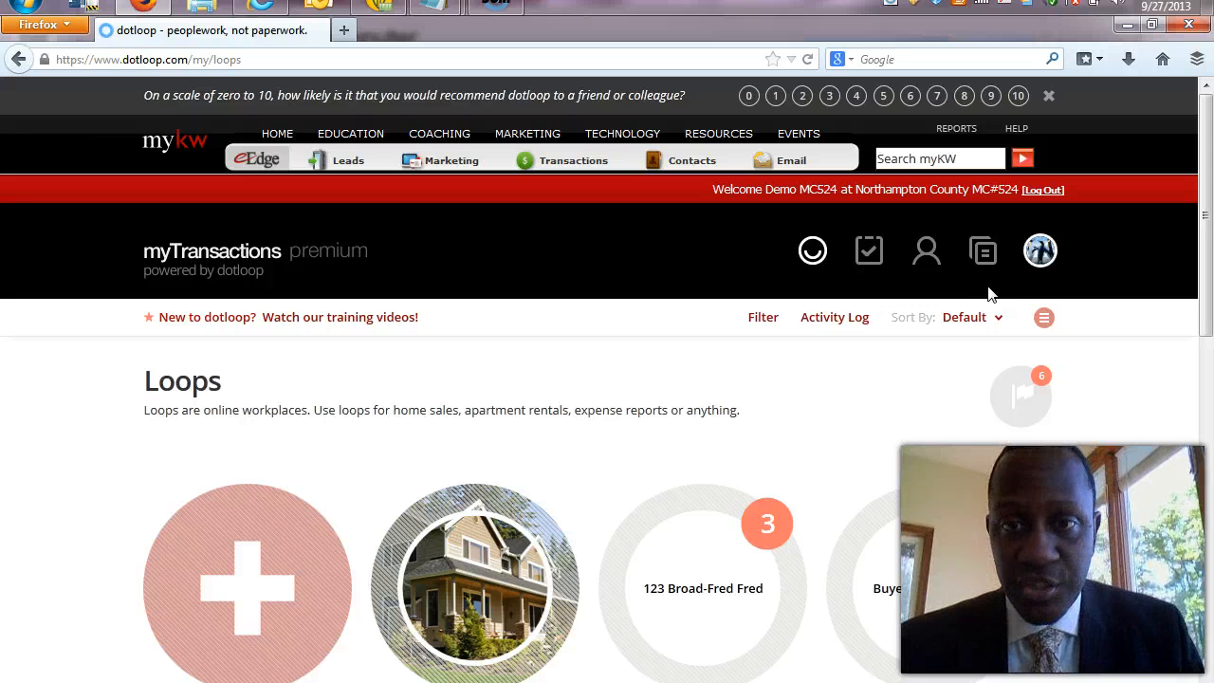
{"action": "left_click", "coordinate": [1040, 253]}
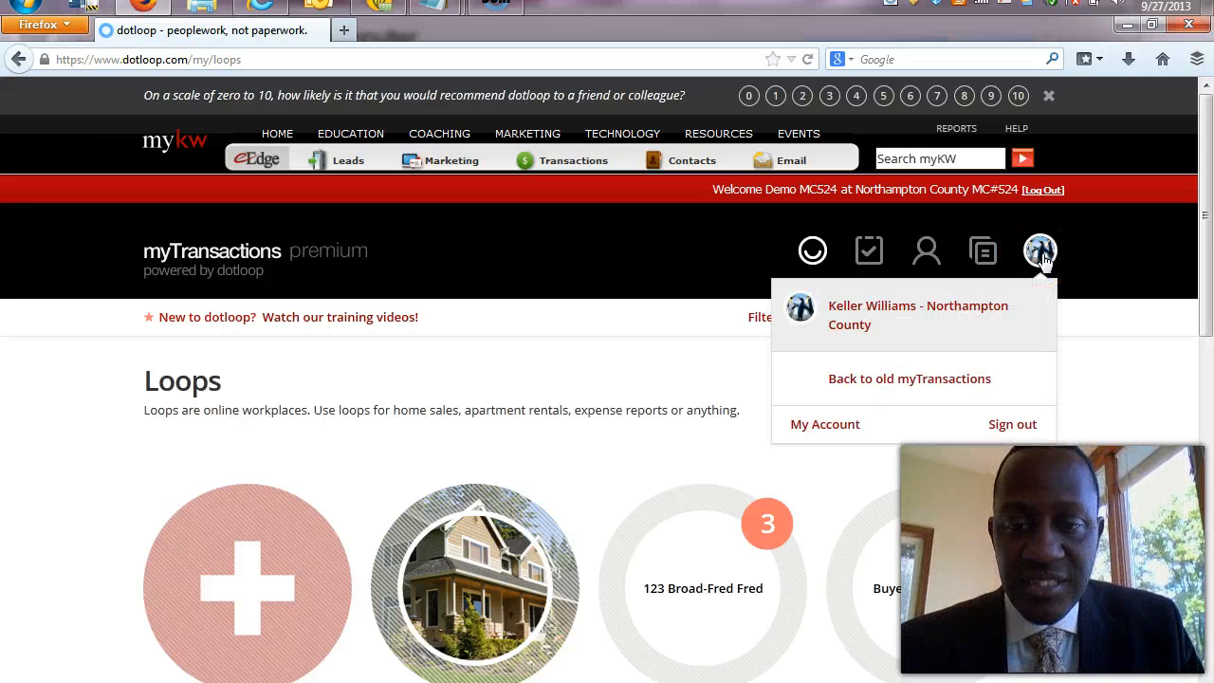
{"action": "left_click", "coordinate": [840, 418]}
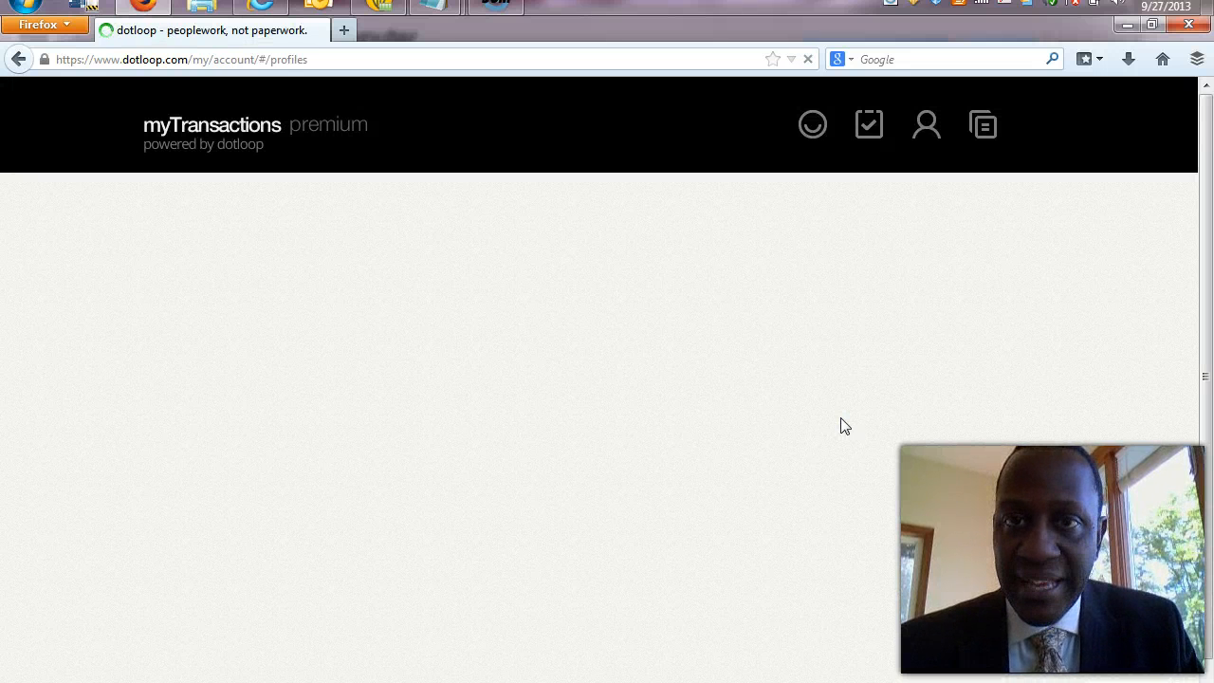
{"action": "left_click", "coordinate": [568, 352]}
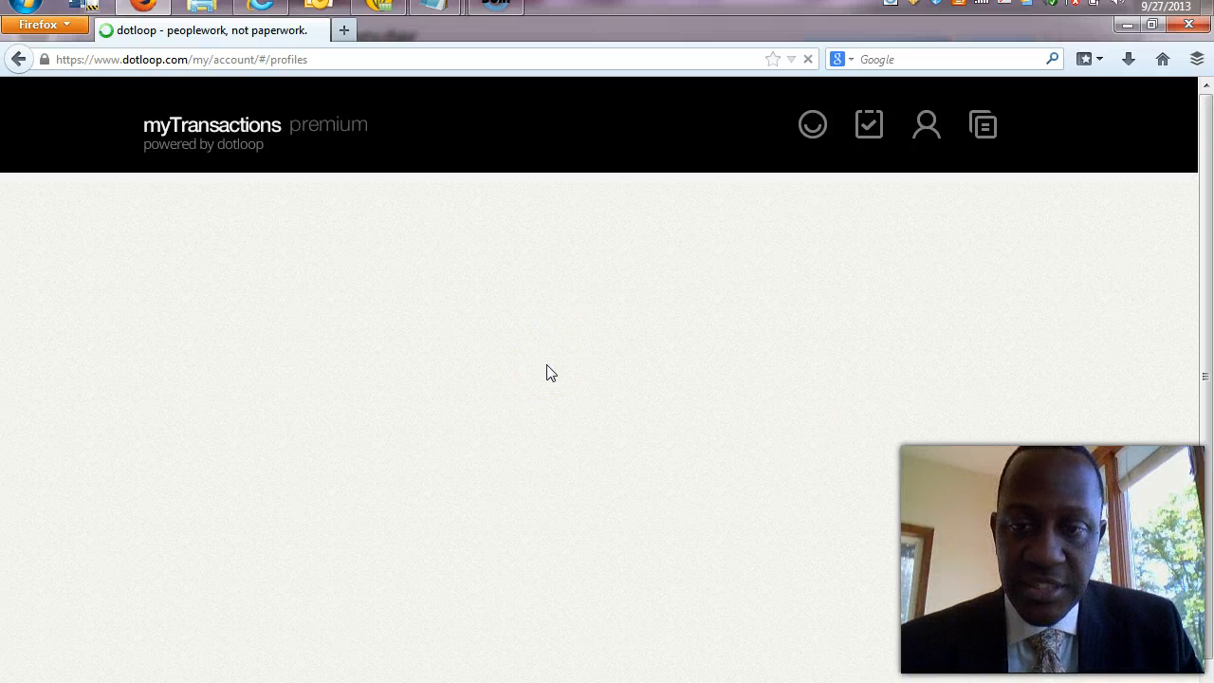
{"action": "left_click", "coordinate": [446, 371]}
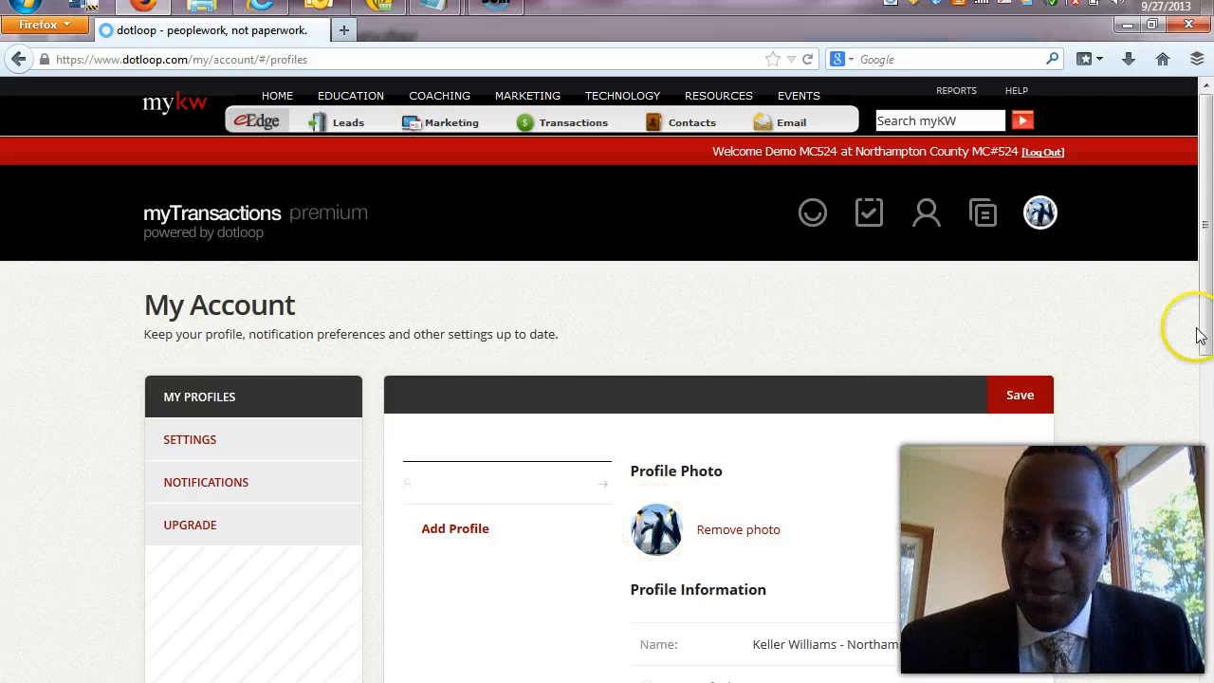
Scroll My Profiles down to Company Information and back, then switch to account Settings.
{"action": "left_click", "coordinate": [1052, 217]}
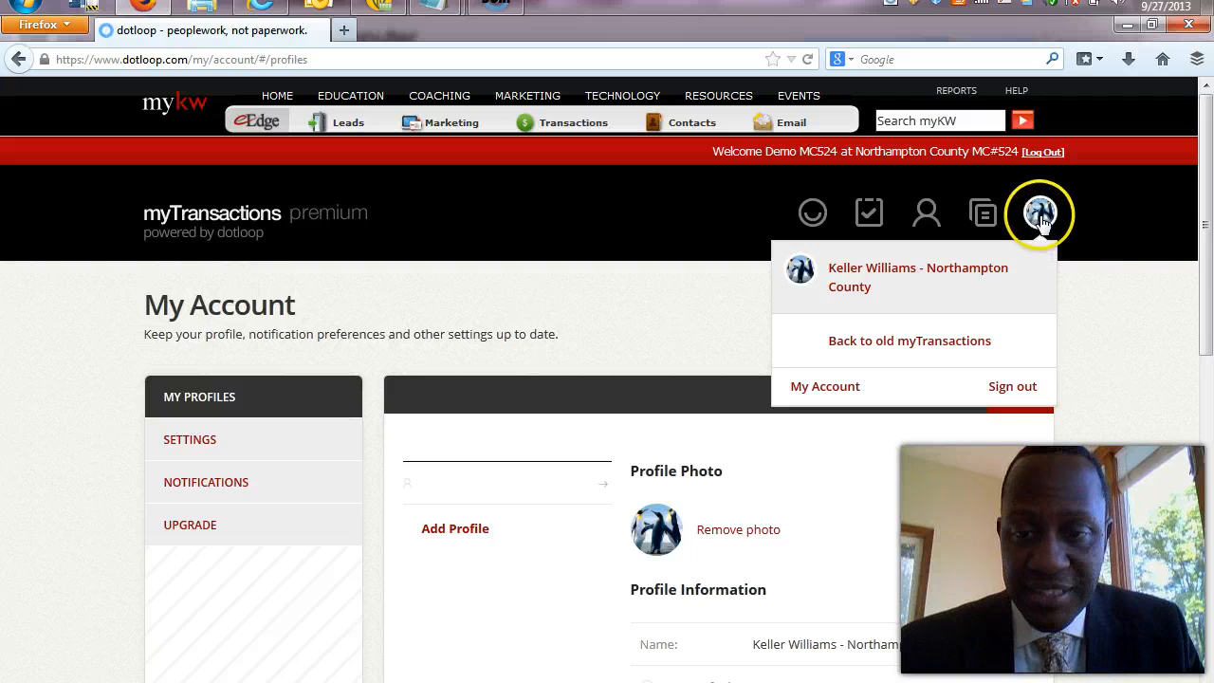
{"action": "left_click_drag", "start_coordinate": [1204, 246], "coordinate": [1197, 386]}
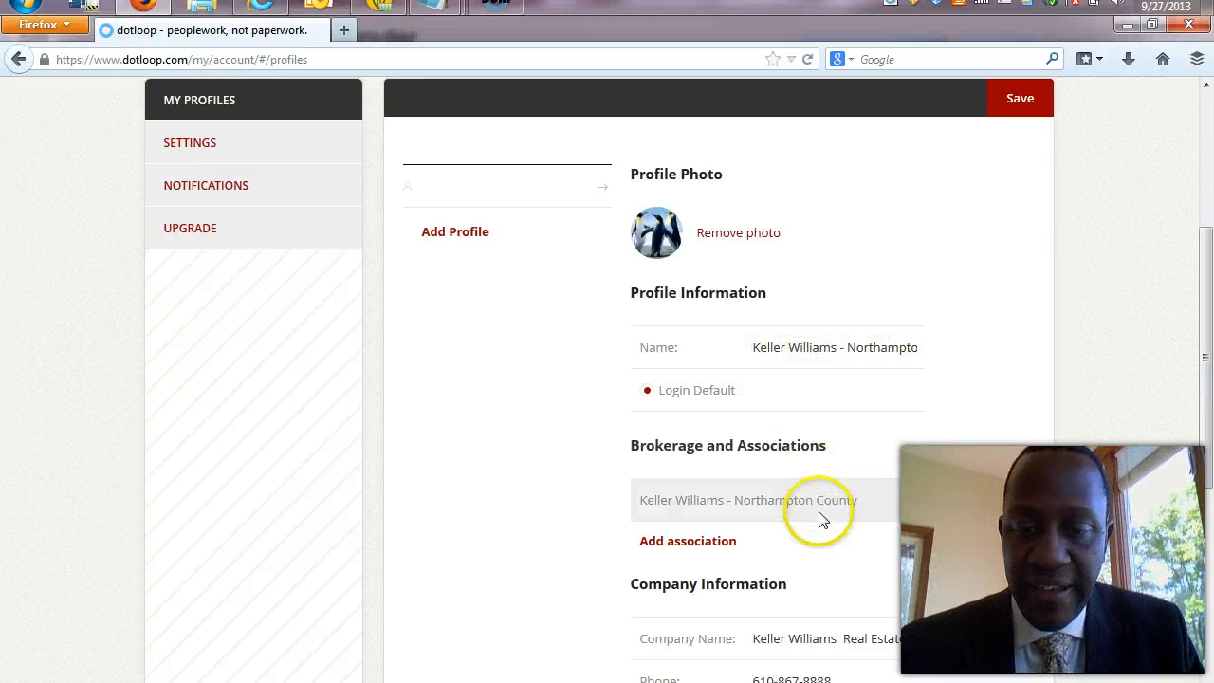
{"action": "left_click_drag", "start_coordinate": [1205, 385], "coordinate": [1206, 503]}
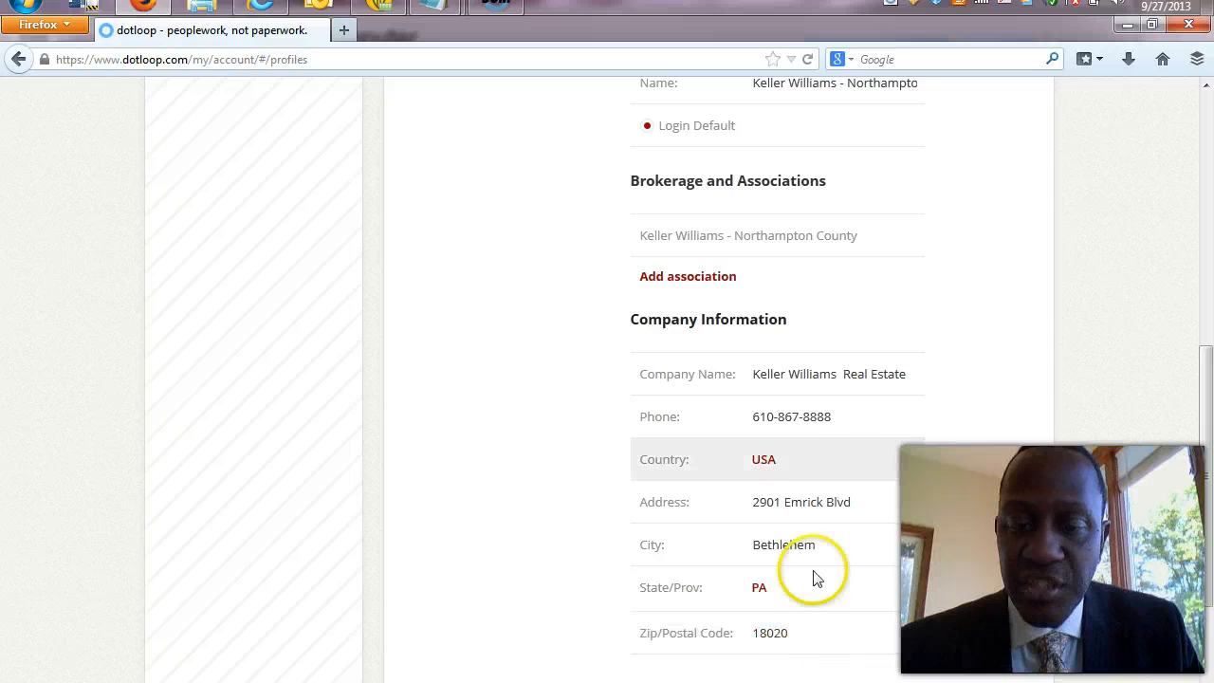
{"action": "left_click_drag", "start_coordinate": [1206, 370], "coordinate": [1203, 204]}
{"action": "left_click", "coordinate": [214, 210]}
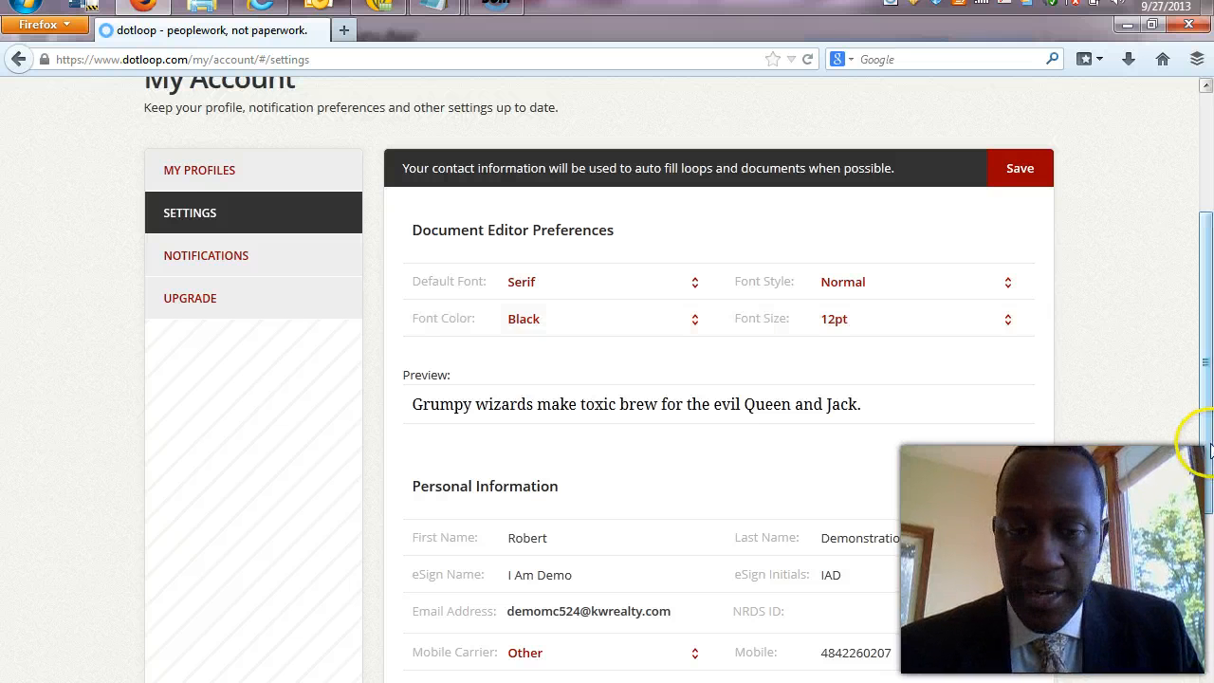
{"action": "left_click_drag", "start_coordinate": [1204, 441], "coordinate": [1209, 512]}
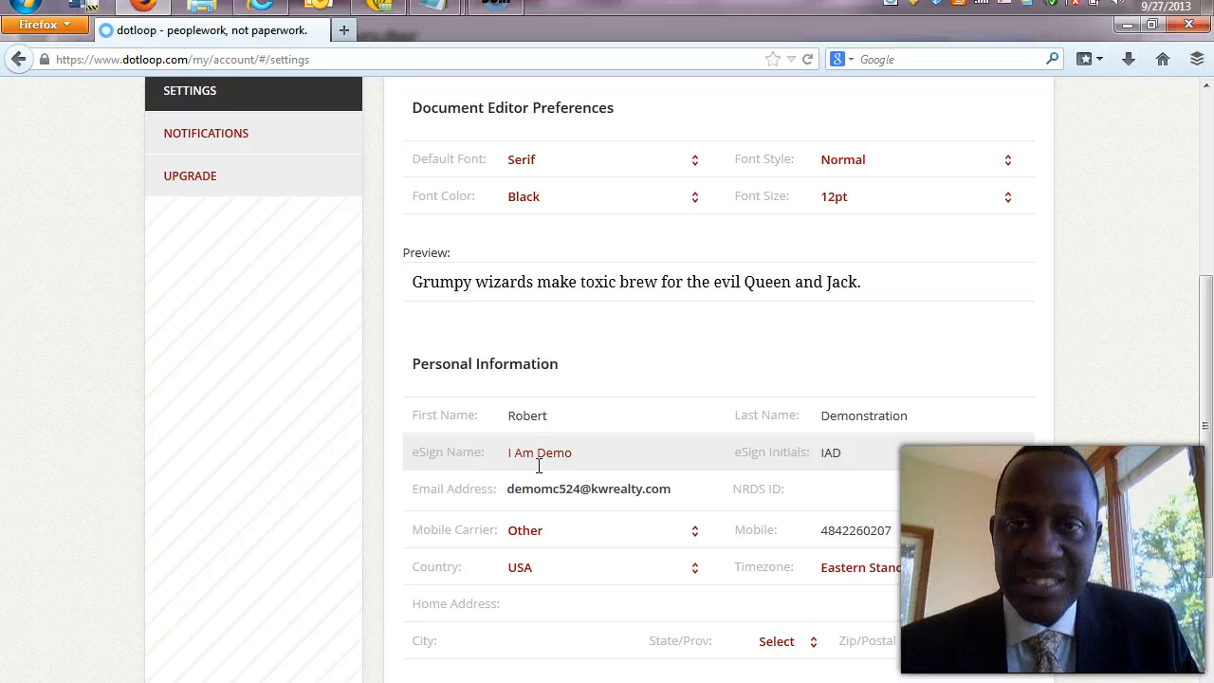
{"action": "left_click", "coordinate": [509, 464]}
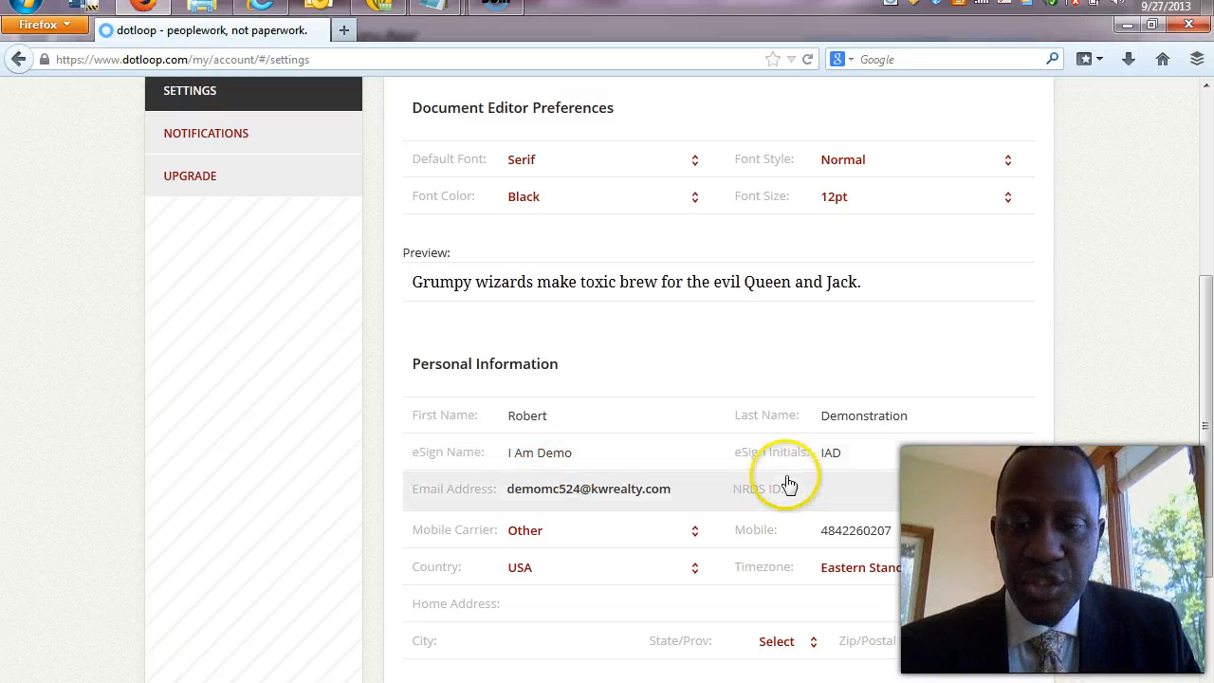
{"action": "left_click", "coordinate": [841, 458]}
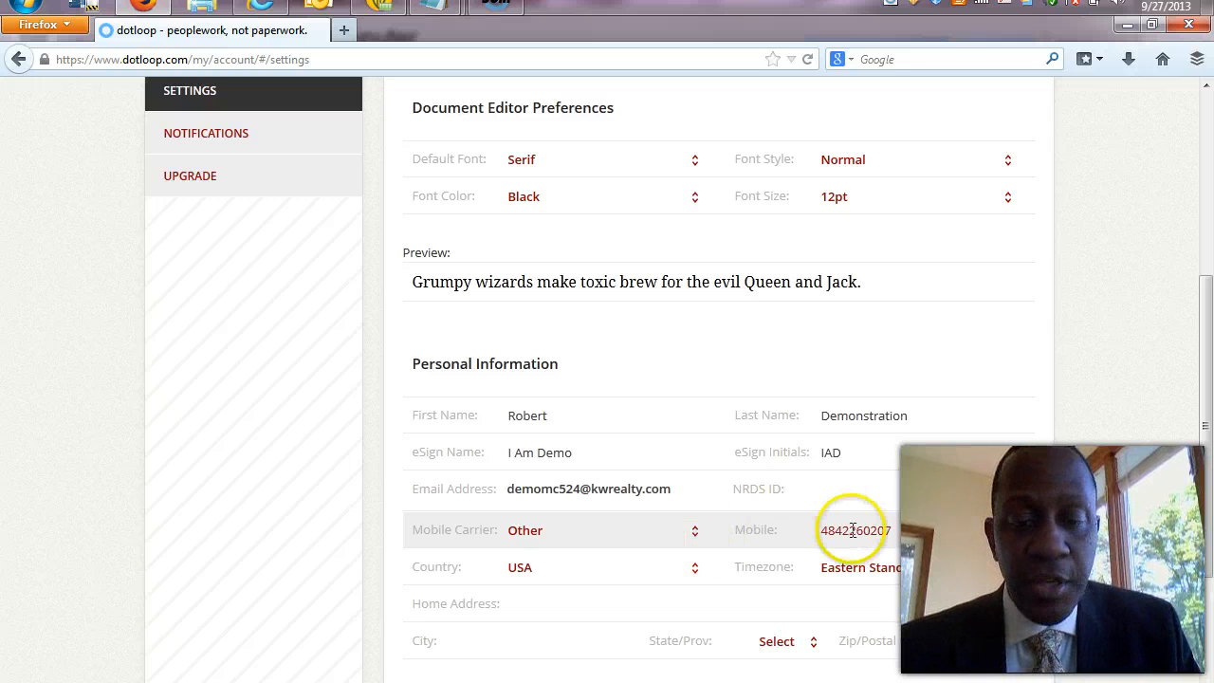
{"action": "left_click", "coordinate": [698, 538]}
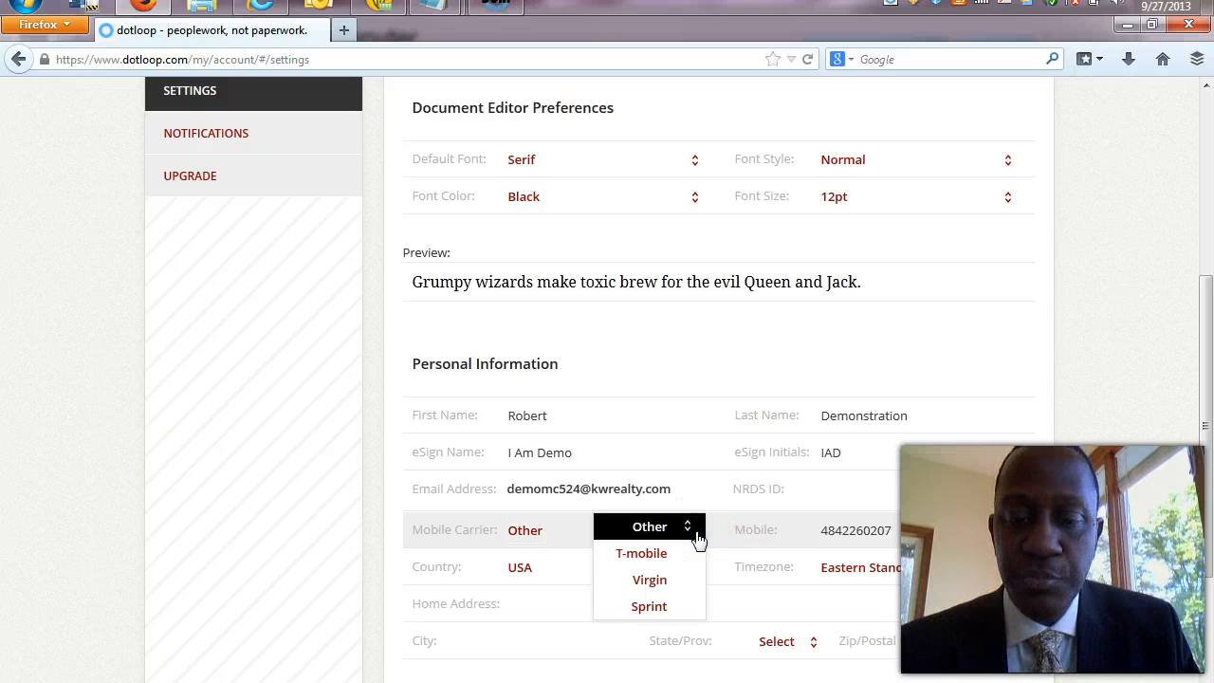
{"action": "left_click_drag", "start_coordinate": [1210, 517], "coordinate": [1209, 648]}
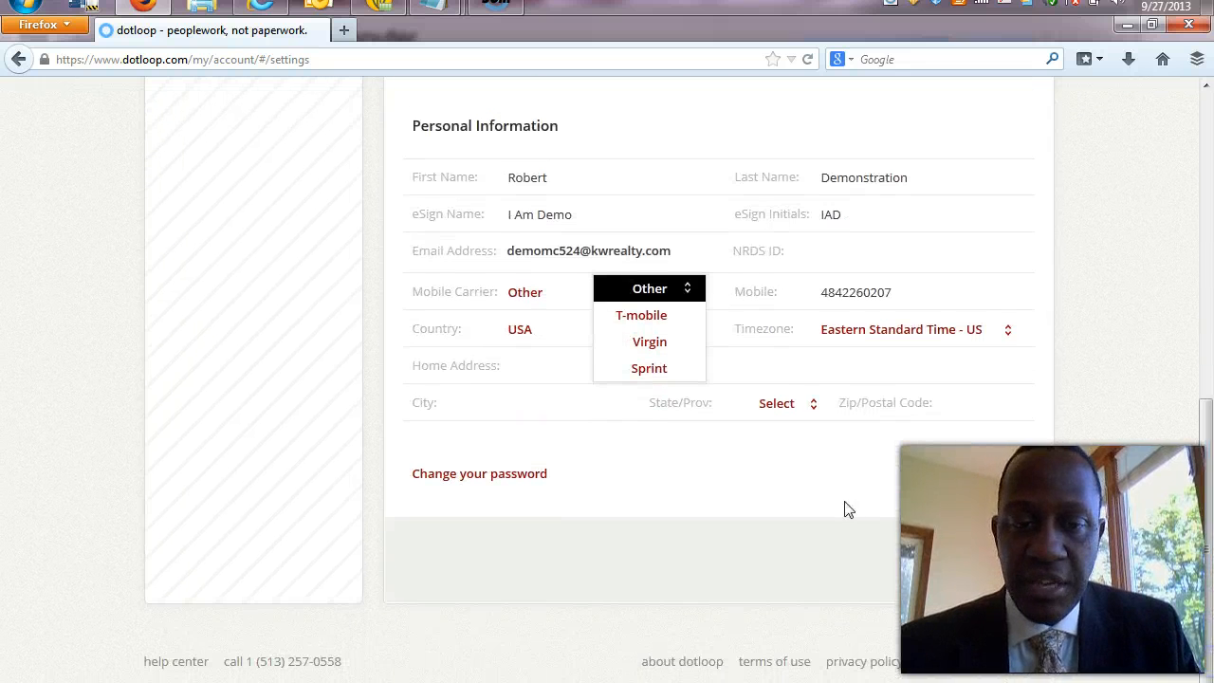
{"action": "left_click", "coordinate": [651, 290]}
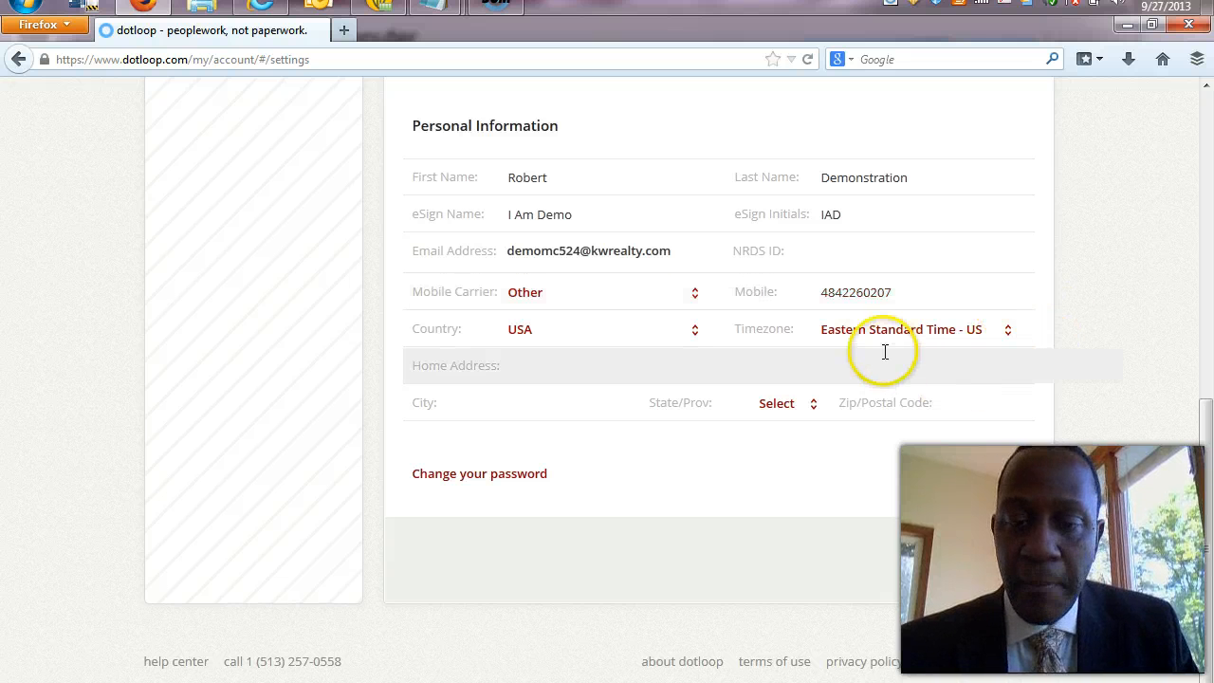
{"action": "left_click", "coordinate": [1206, 86]}
{"action": "left_click", "coordinate": [1206, 86]}
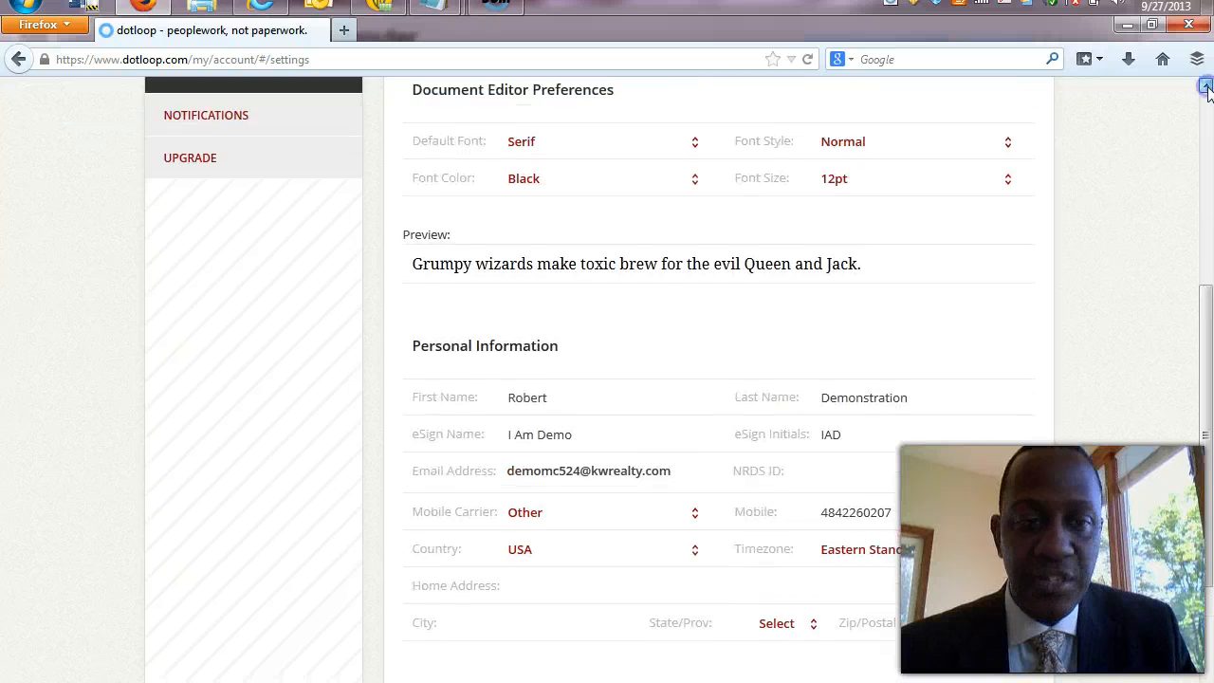
{"action": "left_click", "coordinate": [1206, 86]}
{"action": "left_click", "coordinate": [1206, 86]}
{"action": "left_click", "coordinate": [1207, 86]}
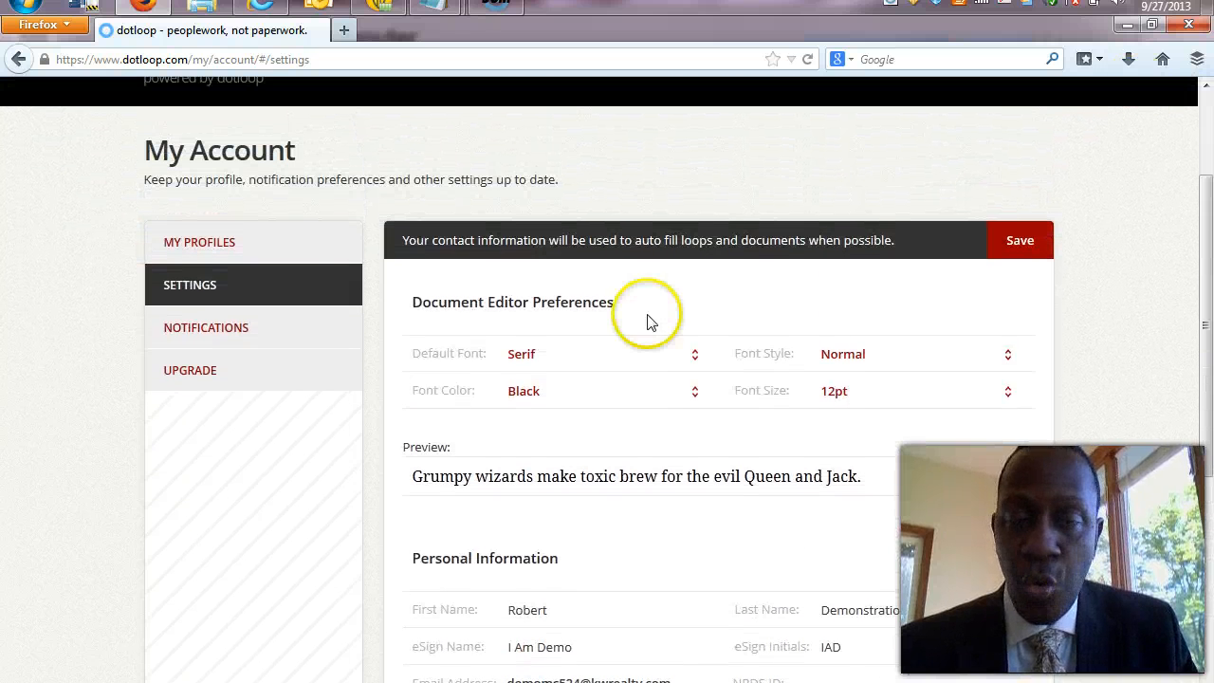
Uncheck the 'My office adds a tag to a loop or document' notification, then view Upgrade status.
{"action": "left_click", "coordinate": [230, 337]}
{"action": "left_click", "coordinate": [230, 337]}
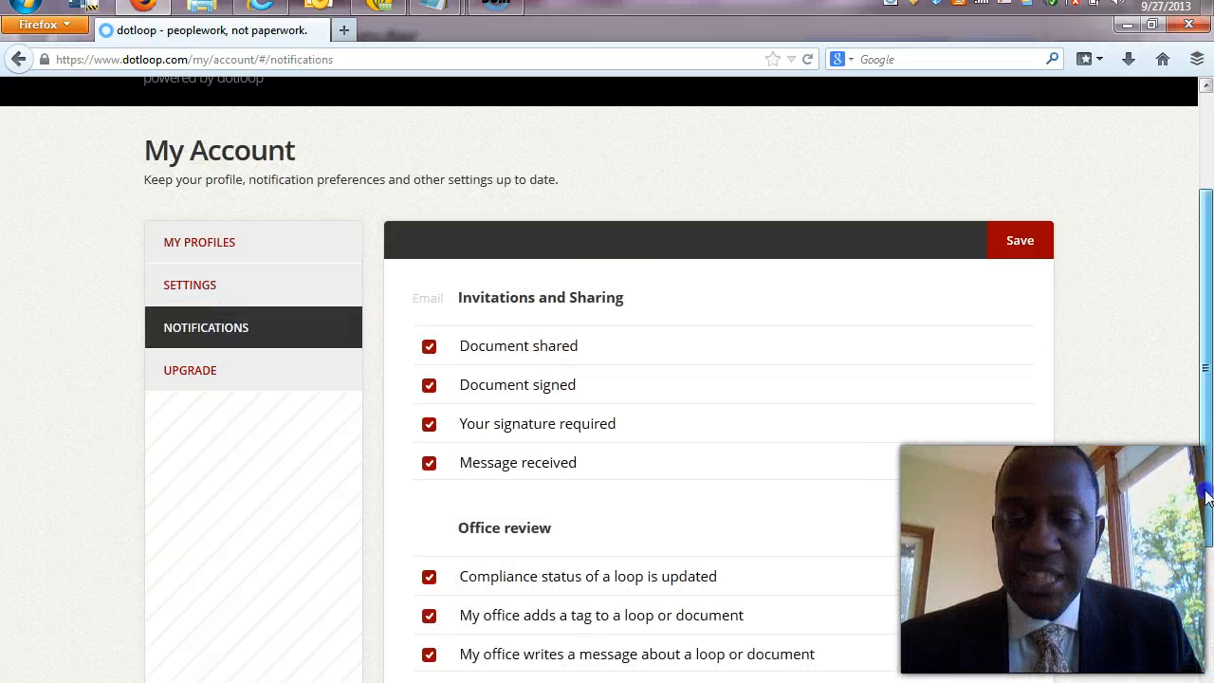
{"action": "left_click_drag", "start_coordinate": [1206, 499], "coordinate": [1206, 582]}
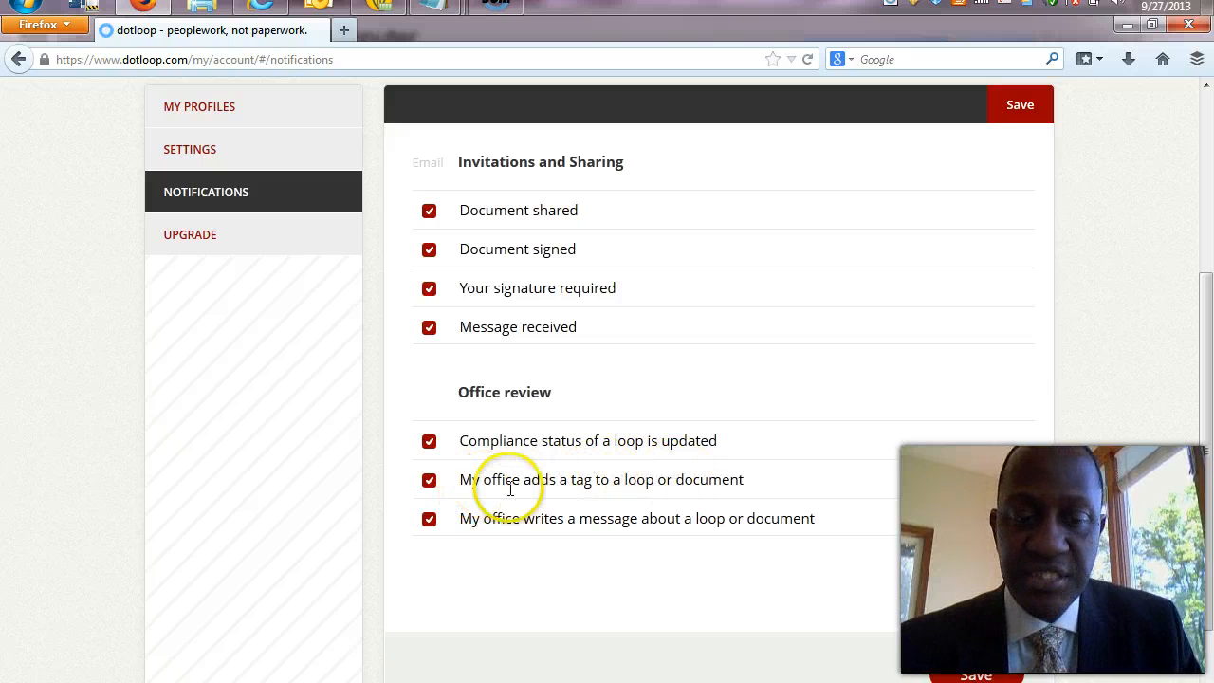
{"action": "left_click", "coordinate": [429, 481]}
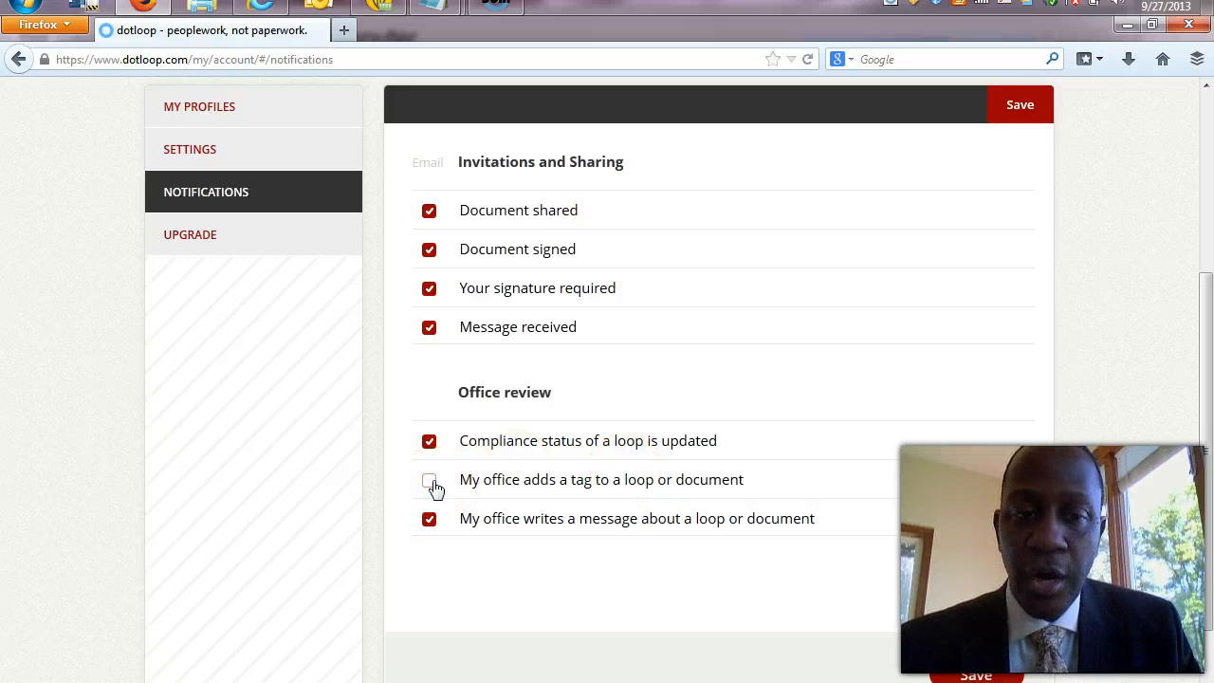
{"action": "left_click", "coordinate": [432, 481]}
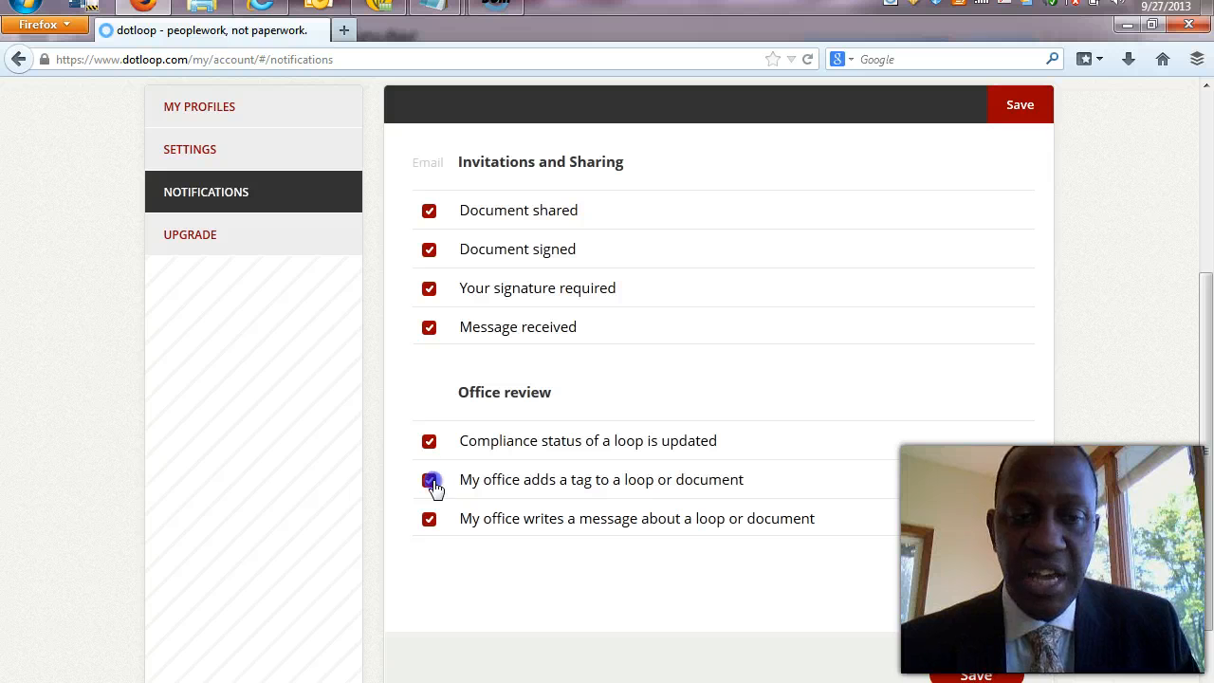
{"action": "left_click", "coordinate": [432, 482]}
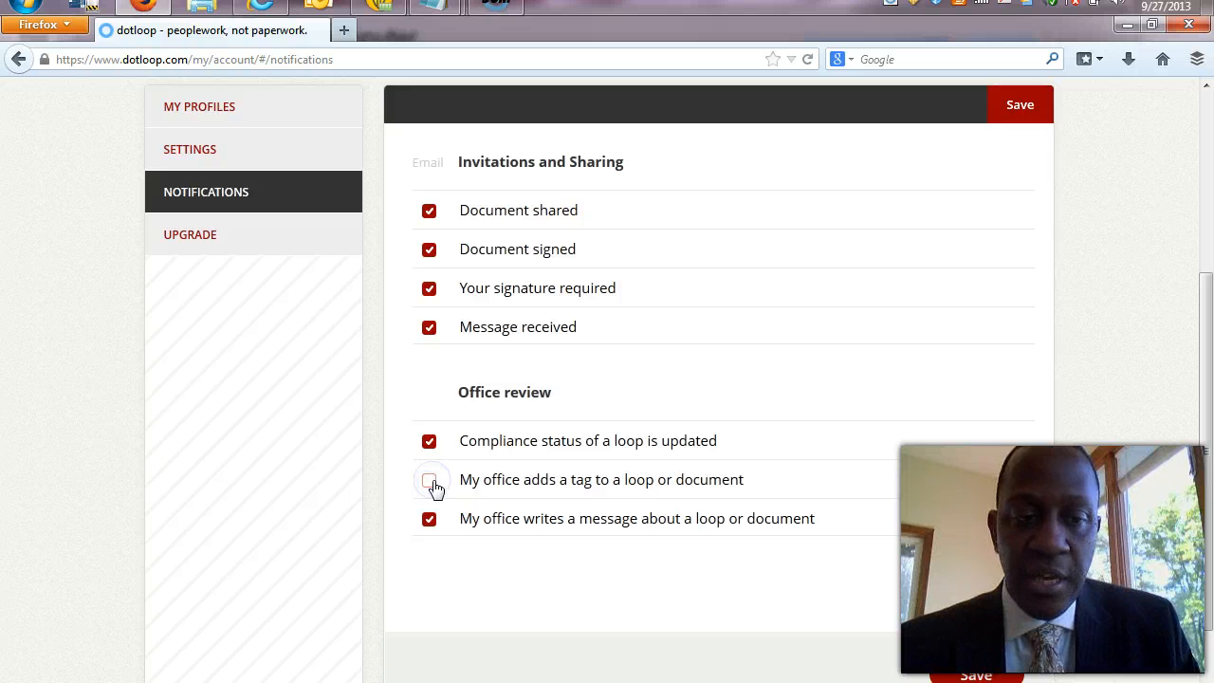
{"action": "left_click", "coordinate": [238, 244]}
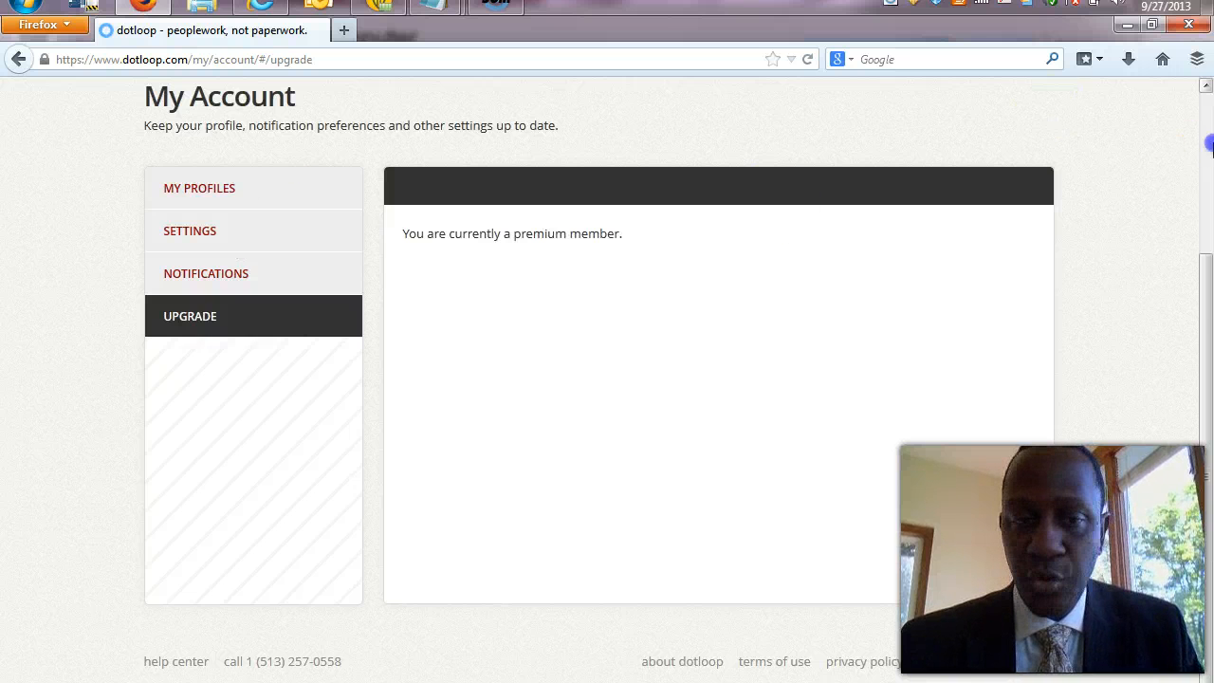
Go back to the Loops overview via Transactions in the myKW header.
{"action": "left_click", "coordinate": [1208, 144]}
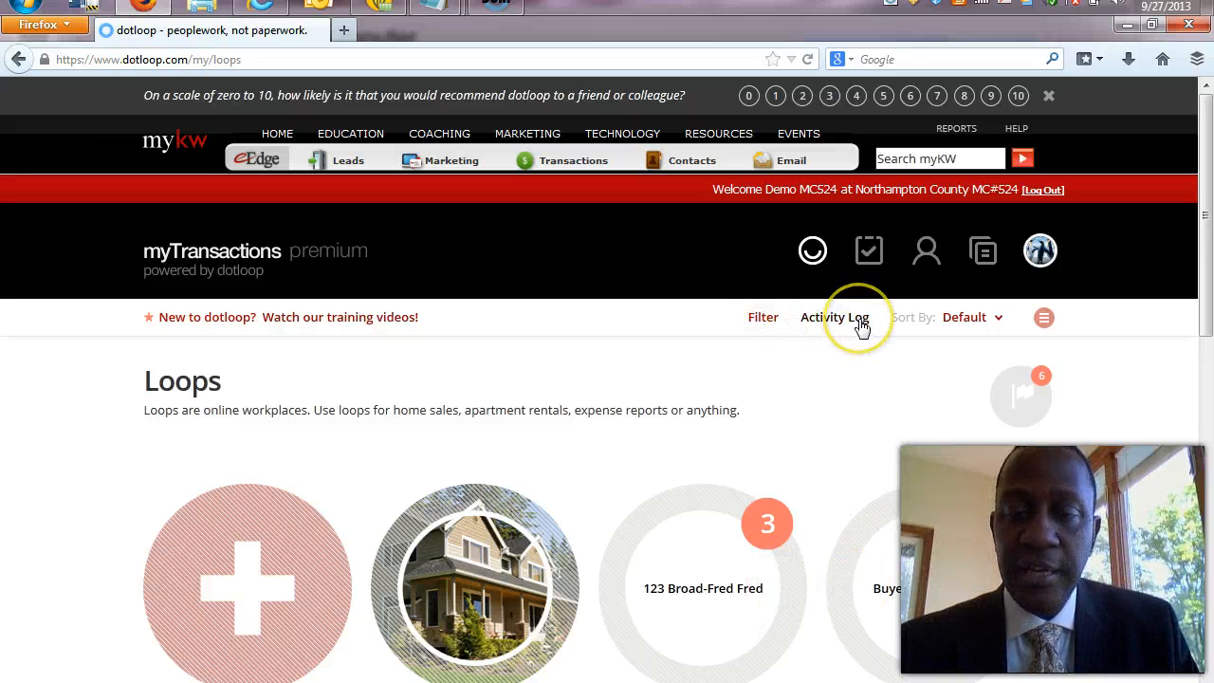
Sort the loops by Address and switch them to list view.
{"action": "left_click", "coordinate": [996, 323]}
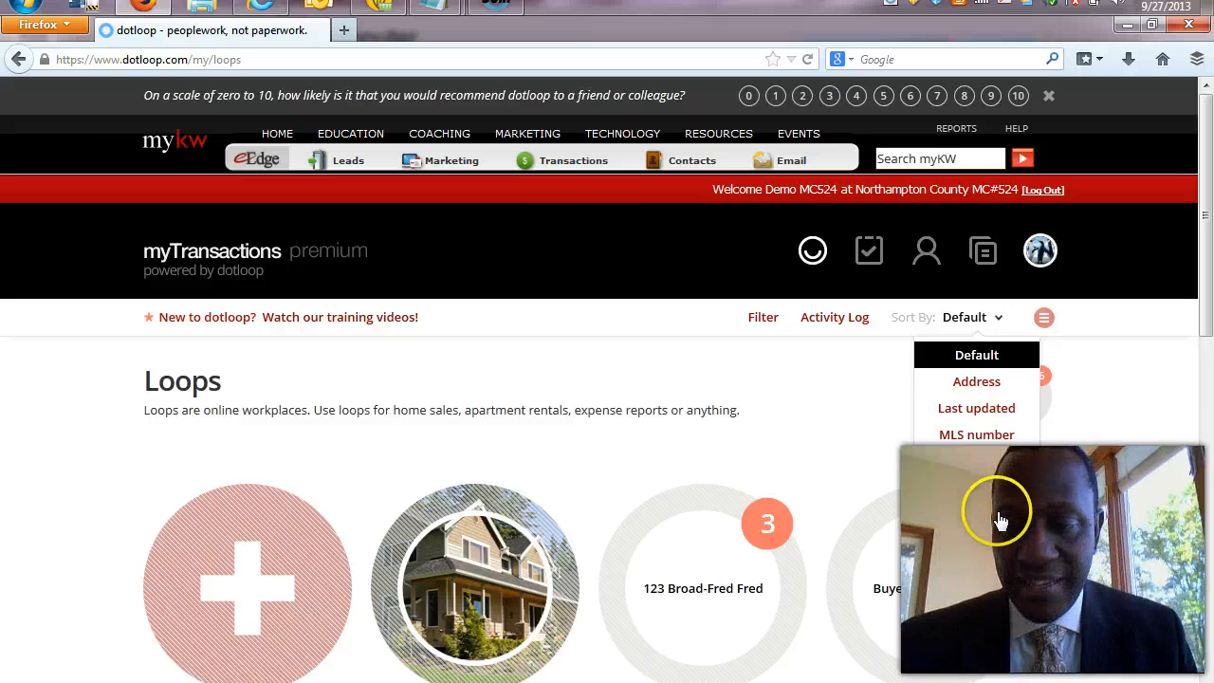
{"action": "left_click", "coordinate": [994, 387]}
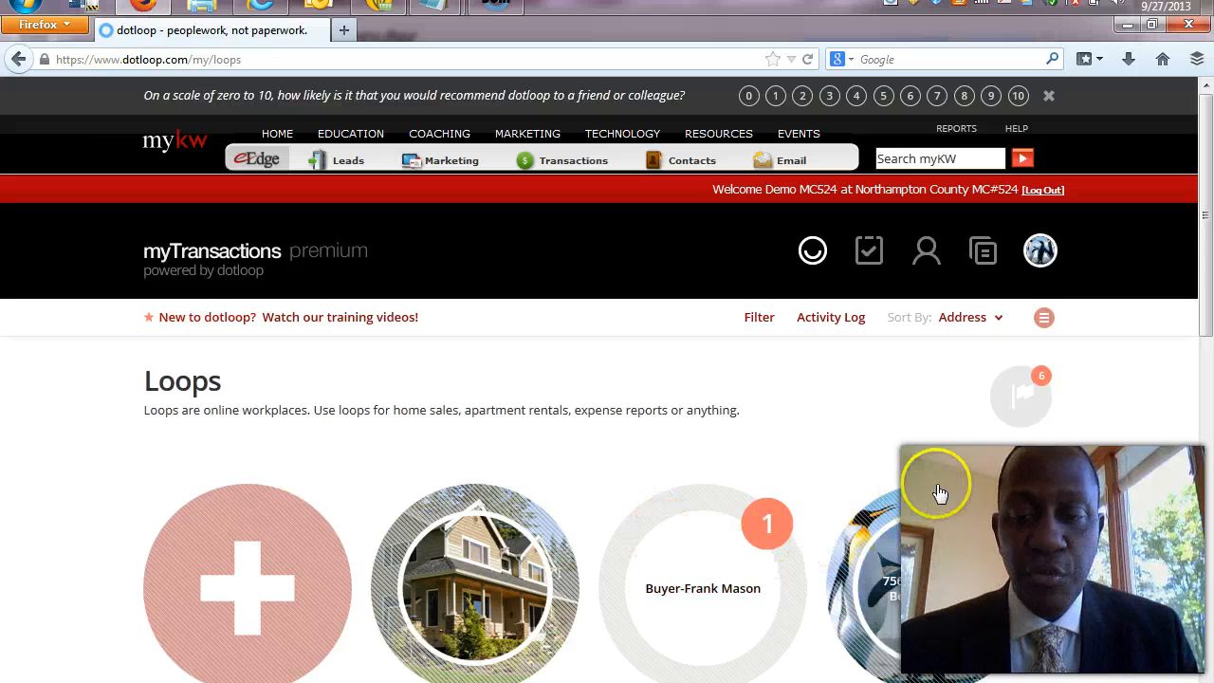
{"action": "left_click_drag", "start_coordinate": [1207, 245], "coordinate": [1208, 380]}
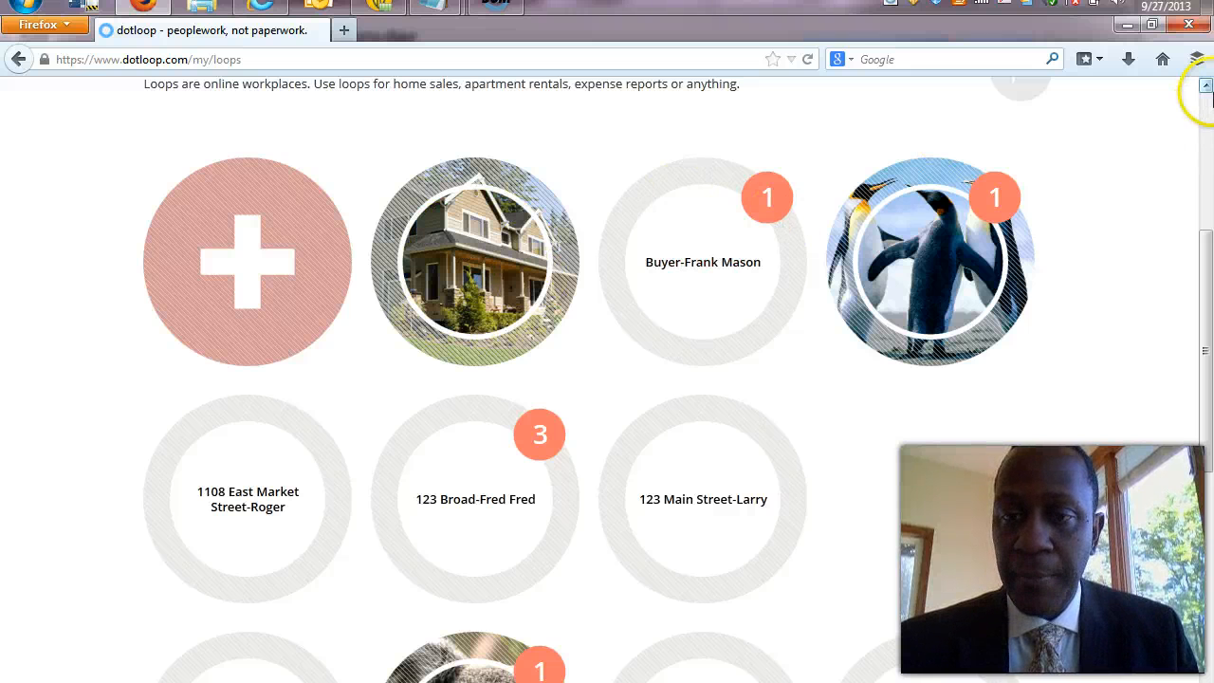
{"action": "scroll", "coordinate": [1204, 88], "scroll_direction": "up", "scroll_amount": 3}
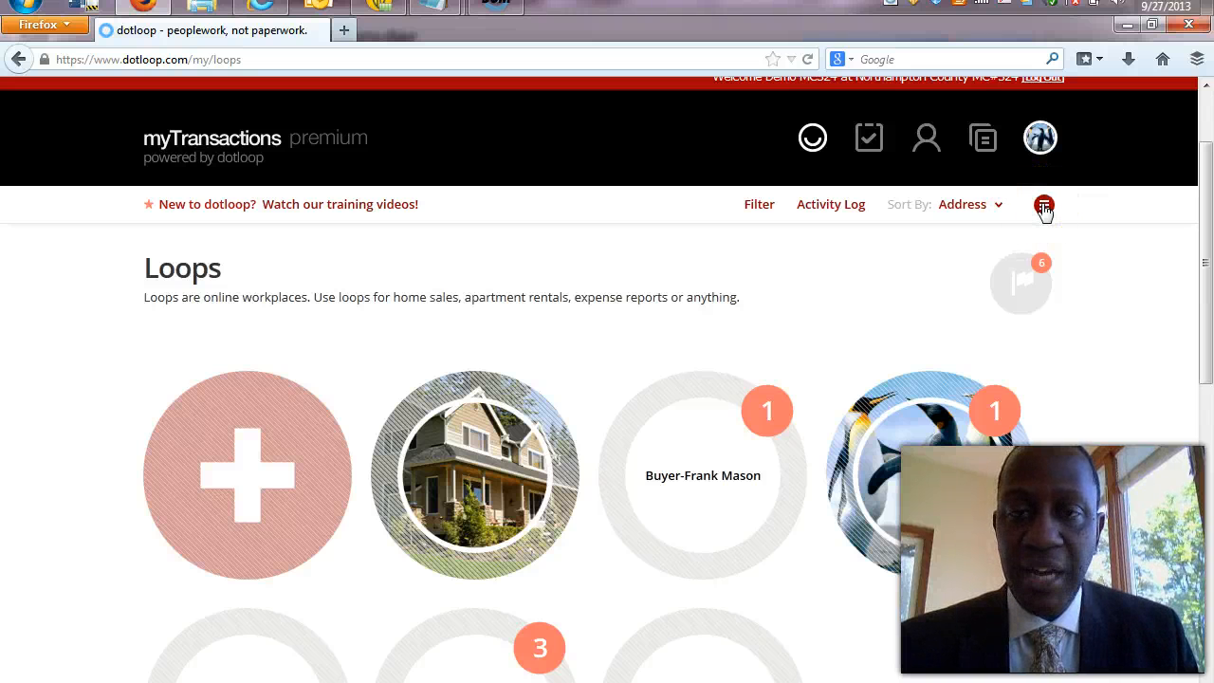
{"action": "left_click", "coordinate": [1043, 206]}
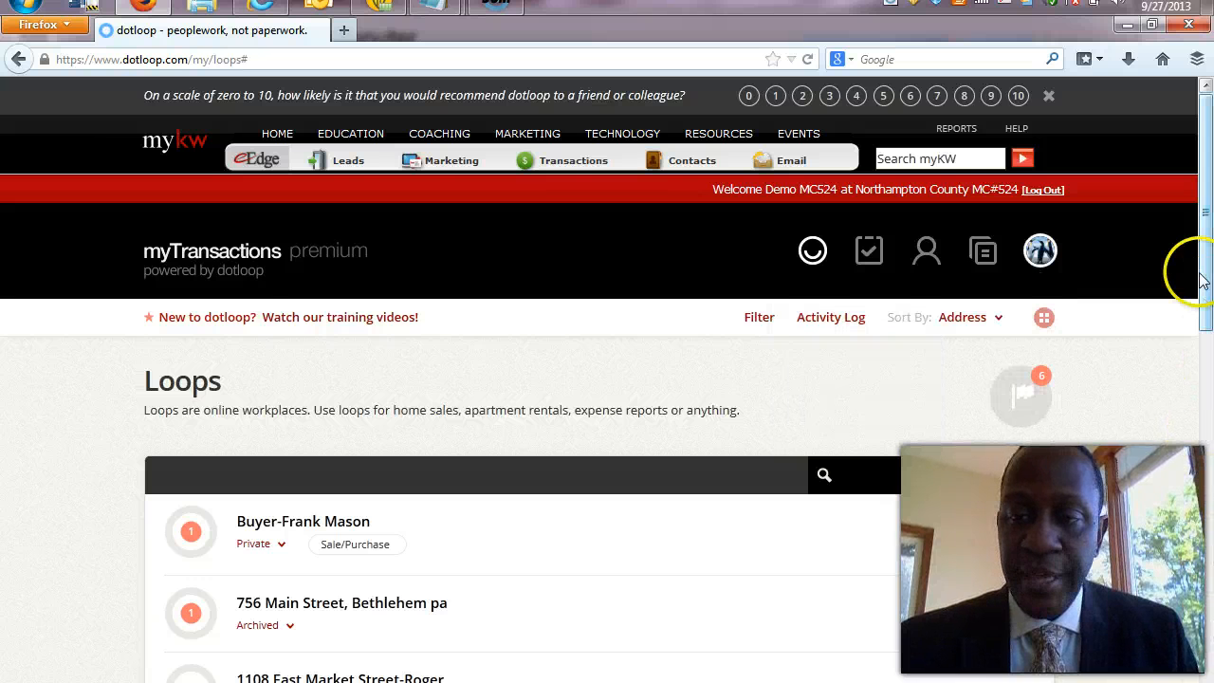
{"action": "left_click_drag", "start_coordinate": [1208, 278], "coordinate": [1209, 327]}
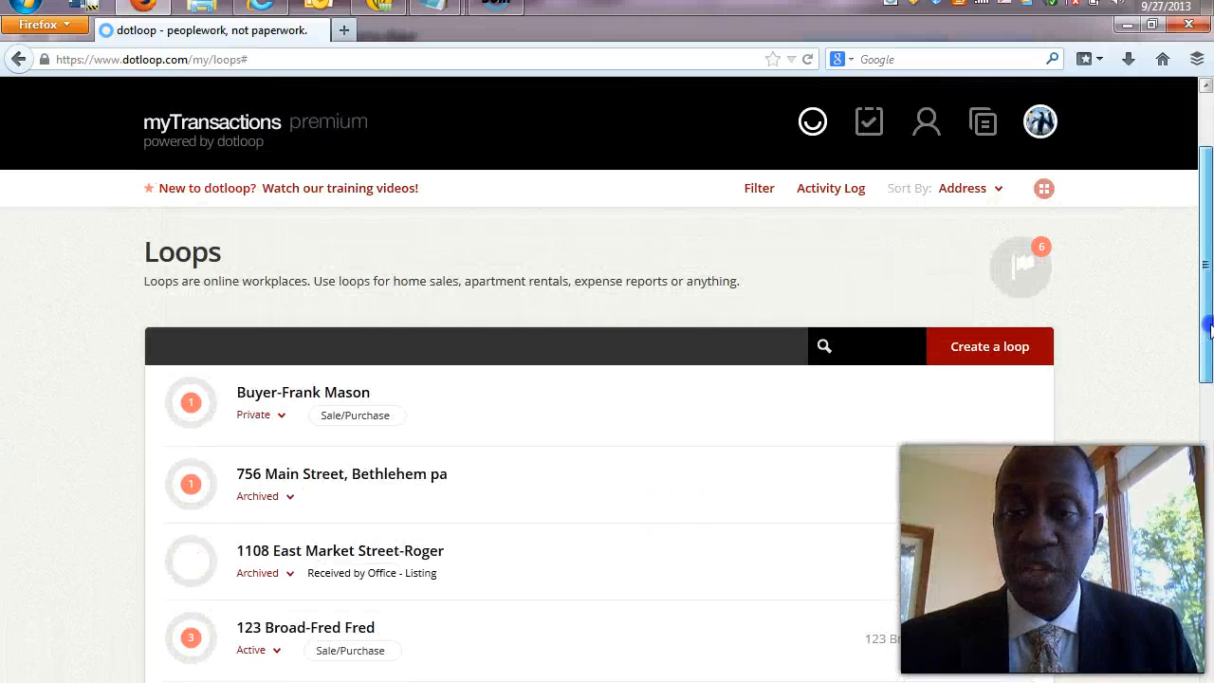
{"action": "left_click", "coordinate": [878, 345]}
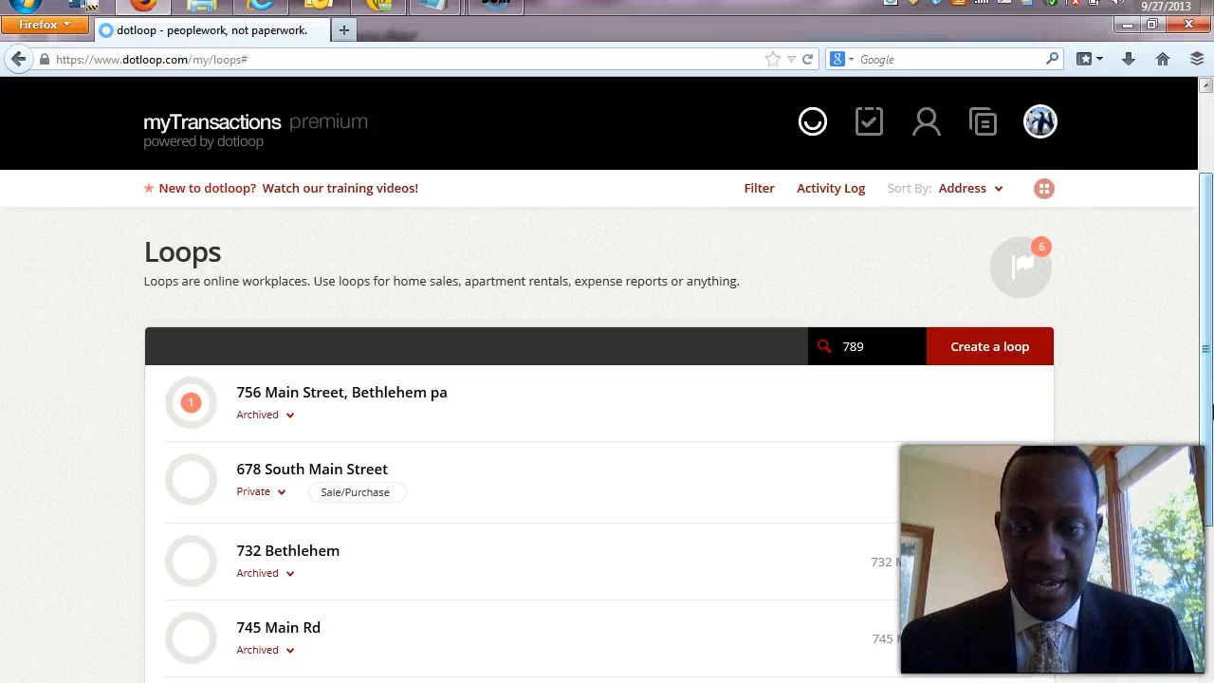
{"action": "key", "text": "BackSpace"}
{"action": "key", "text": "BackSpace"}
{"action": "key", "text": "BackSpace"}
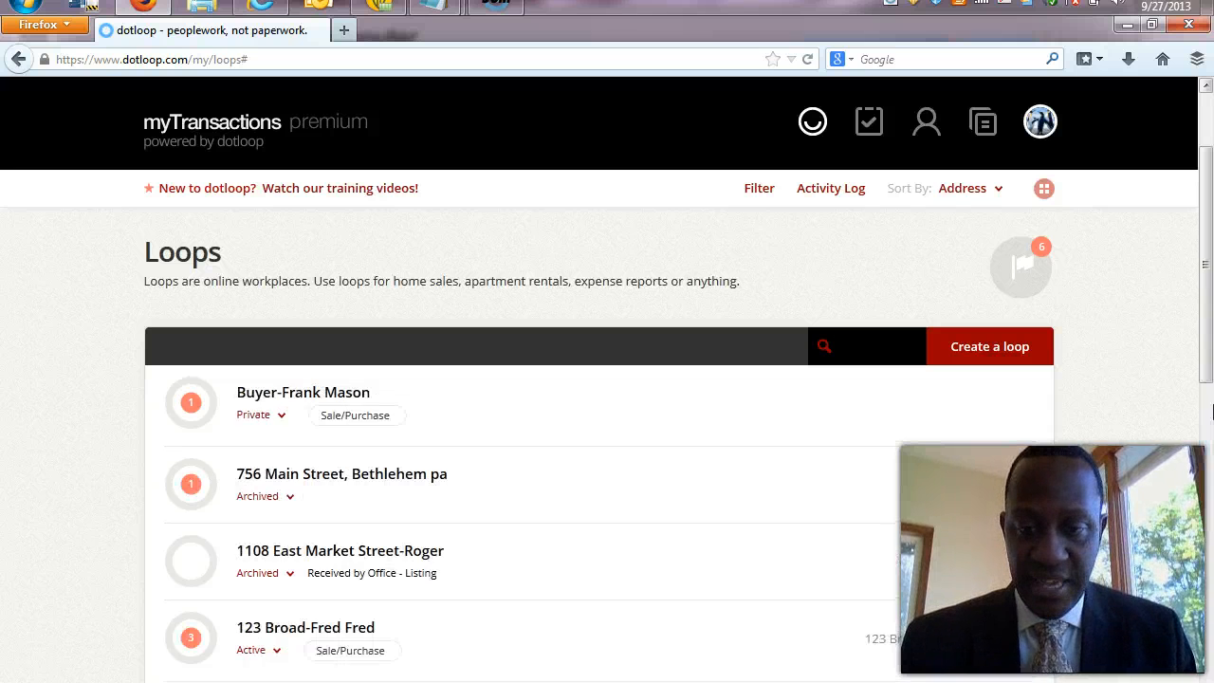
{"action": "type", "text": "987"}
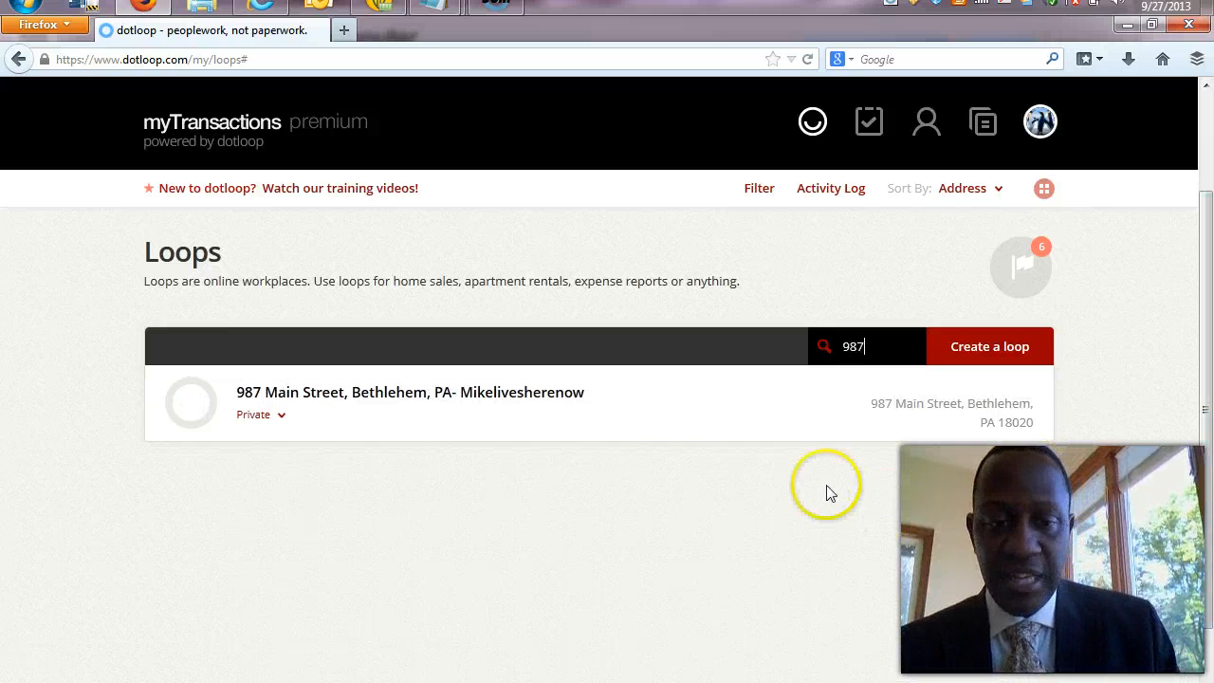
{"action": "left_click", "coordinate": [600, 467]}
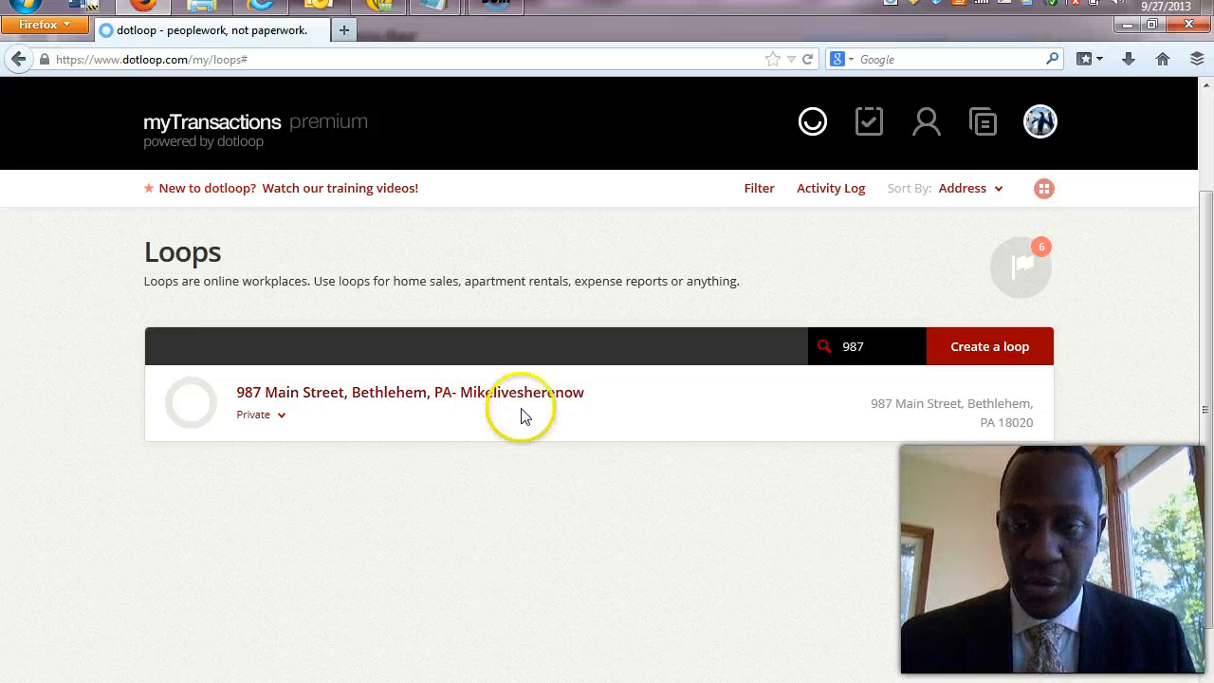
In grid view, set Sort By to Default, then return the loops to list view.
{"action": "left_click", "coordinate": [1044, 190]}
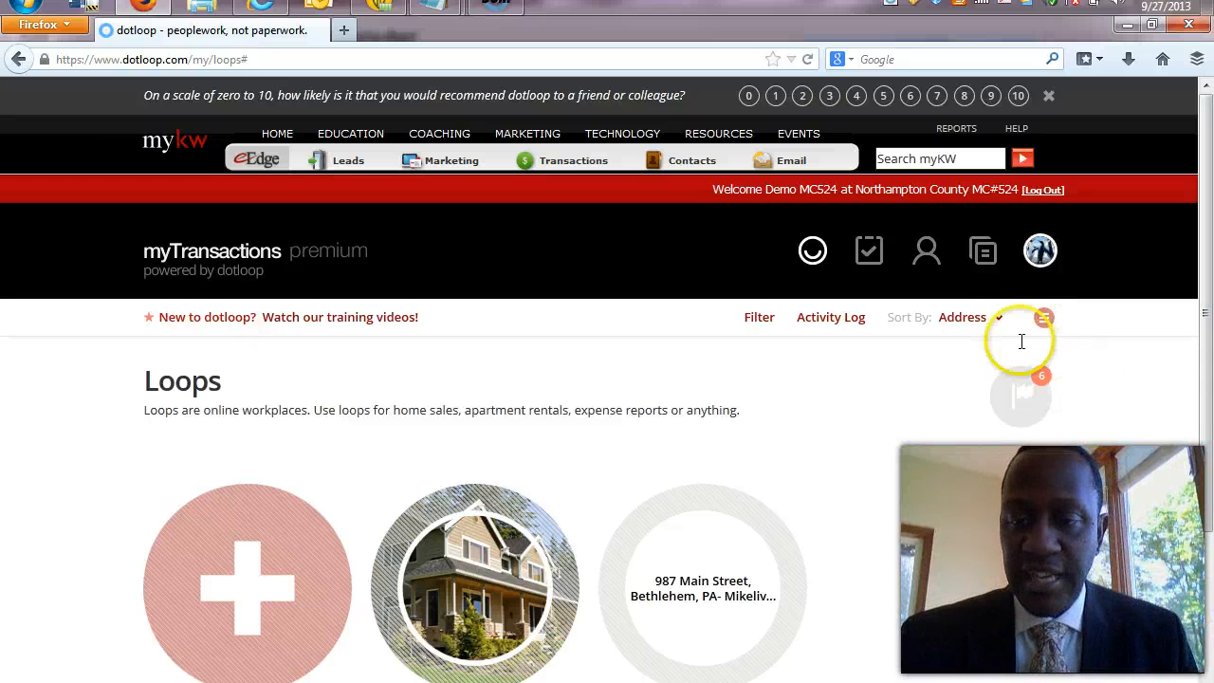
{"action": "left_click", "coordinate": [999, 323]}
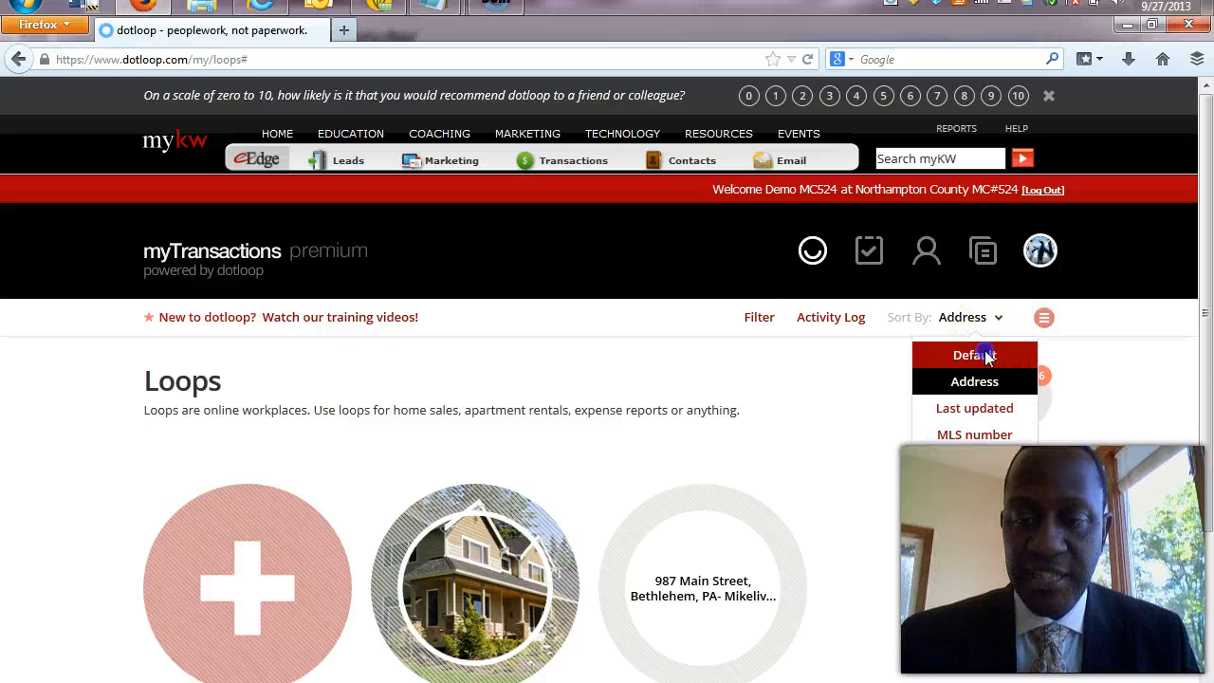
{"action": "left_click", "coordinate": [990, 352]}
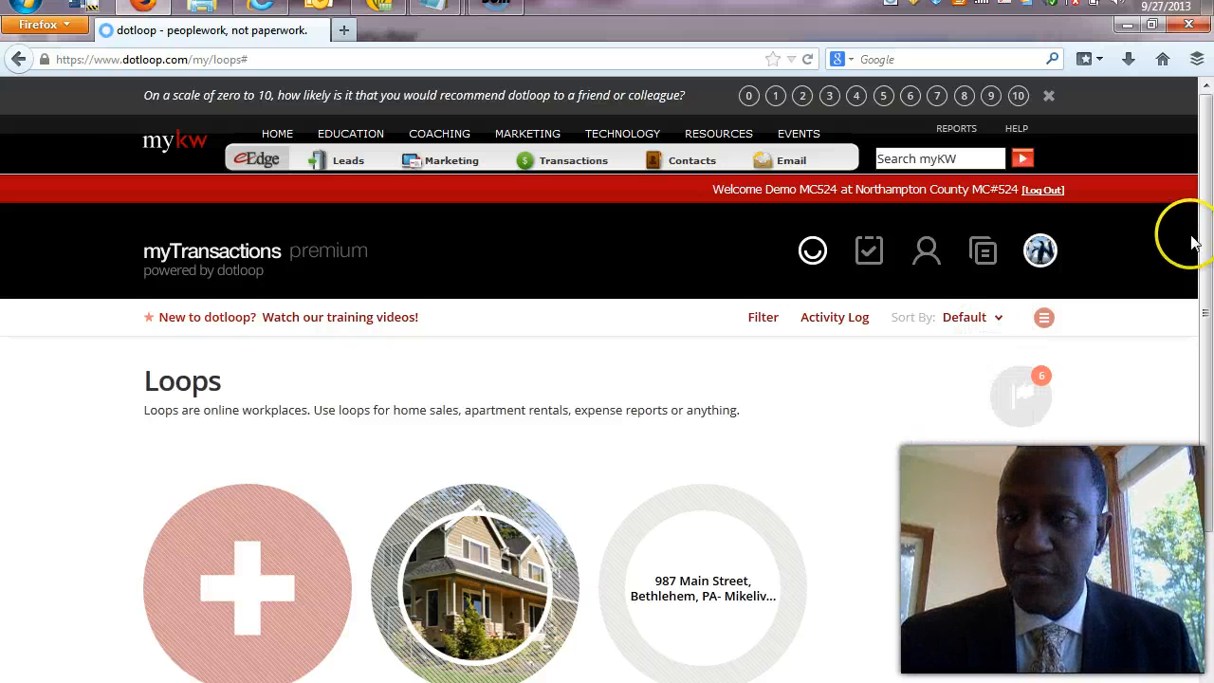
{"action": "left_click_drag", "start_coordinate": [1206, 249], "coordinate": [1208, 302]}
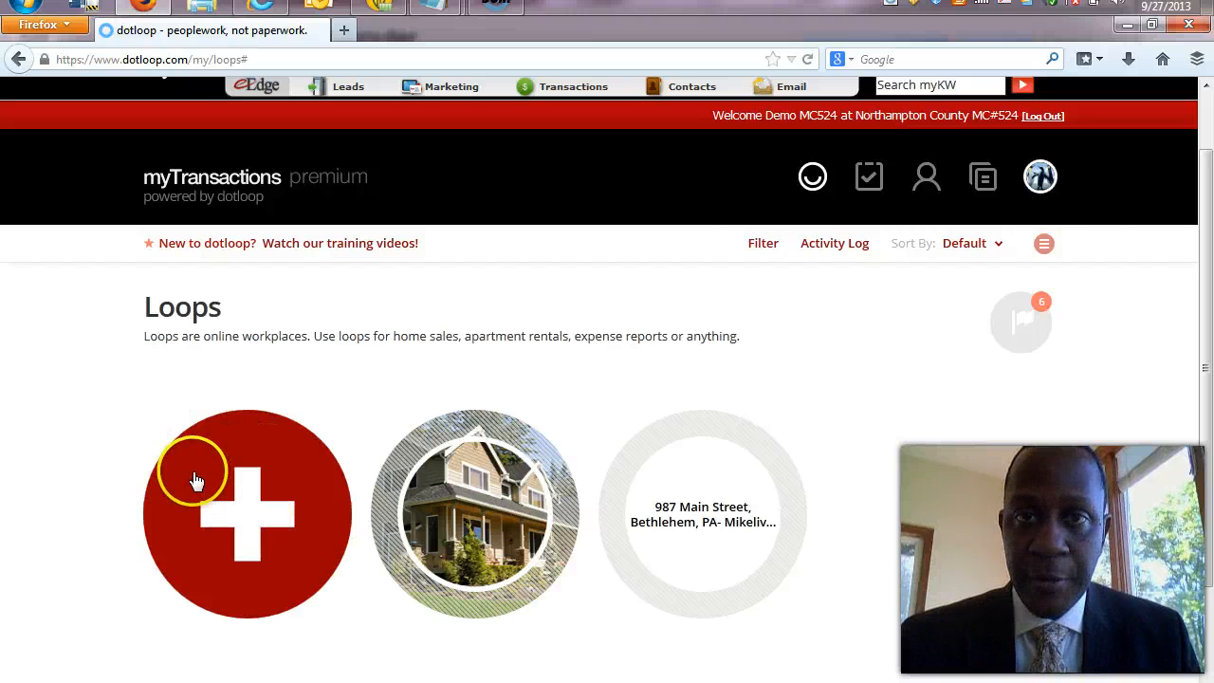
{"action": "left_click", "coordinate": [1039, 178]}
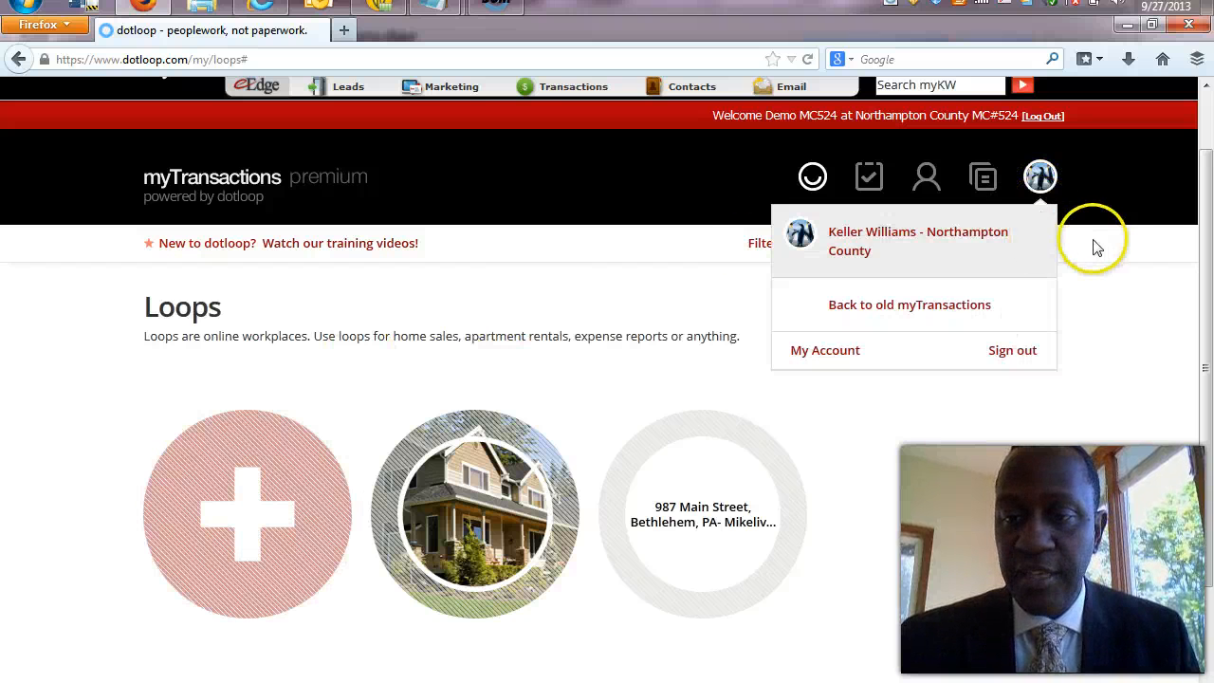
{"action": "left_click", "coordinate": [1045, 245]}
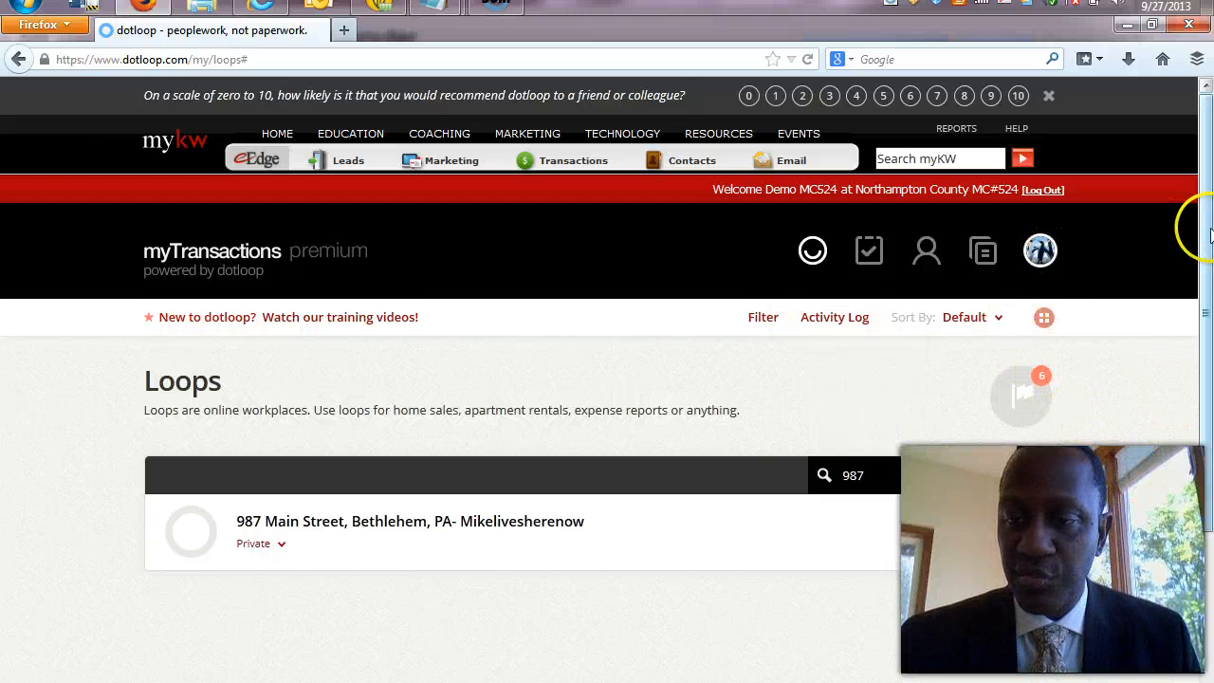
Delete '987' from the loop search and switch to grid view to show every loop.
{"action": "left_click_drag", "start_coordinate": [1209, 236], "coordinate": [1206, 361]}
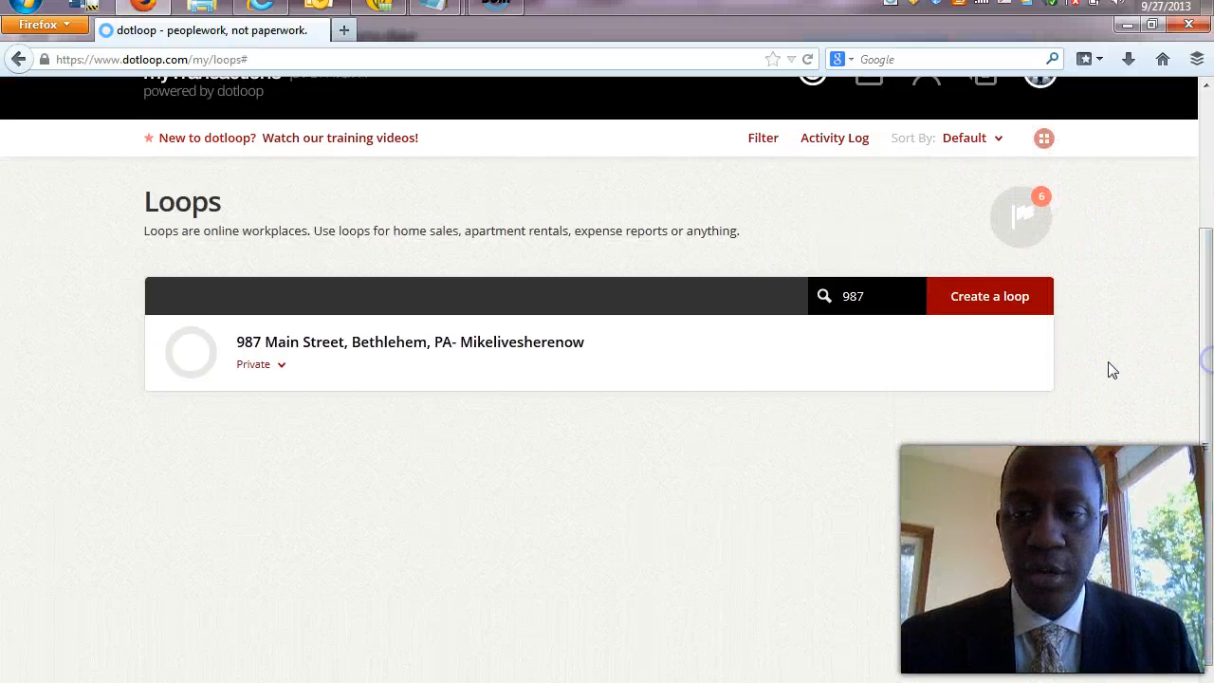
{"action": "left_click", "coordinate": [1018, 309]}
{"action": "left_click", "coordinate": [980, 332]}
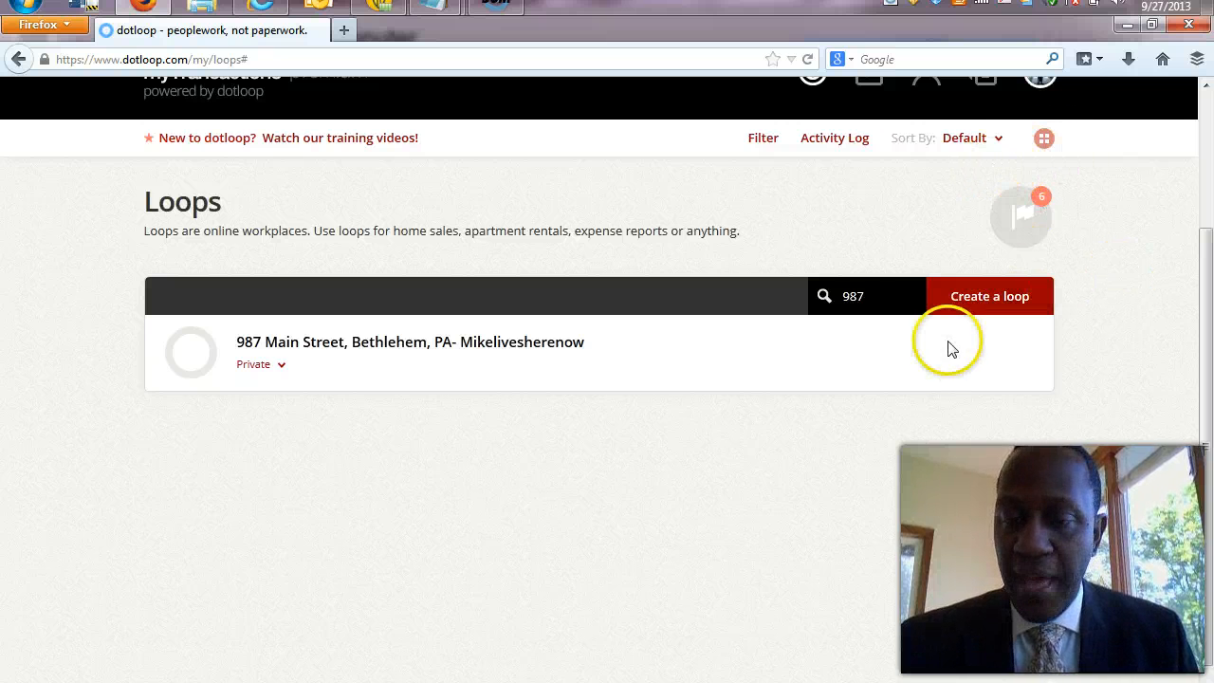
{"action": "left_click", "coordinate": [875, 295]}
{"action": "key", "text": "BackSpace"}
{"action": "key", "text": "BackSpace"}
{"action": "key", "text": "BackSpace"}
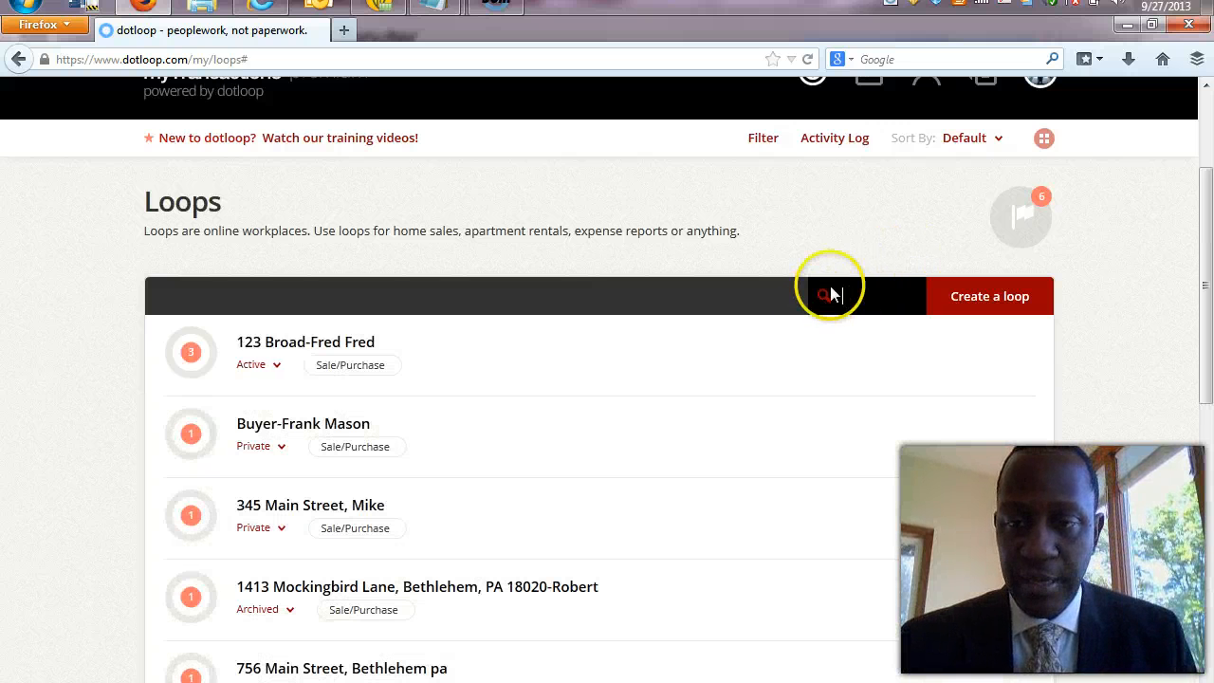
{"action": "left_click", "coordinate": [1045, 142]}
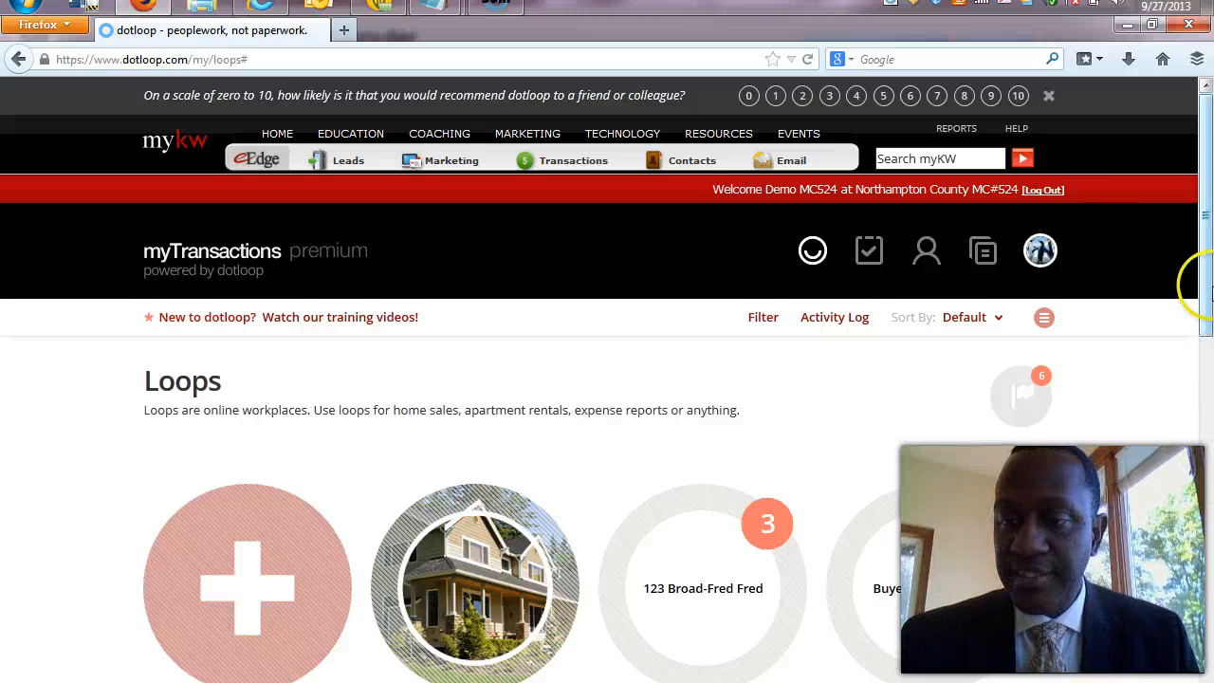
{"action": "scroll", "coordinate": [684, 409], "scroll_direction": "down", "scroll_amount": 3}
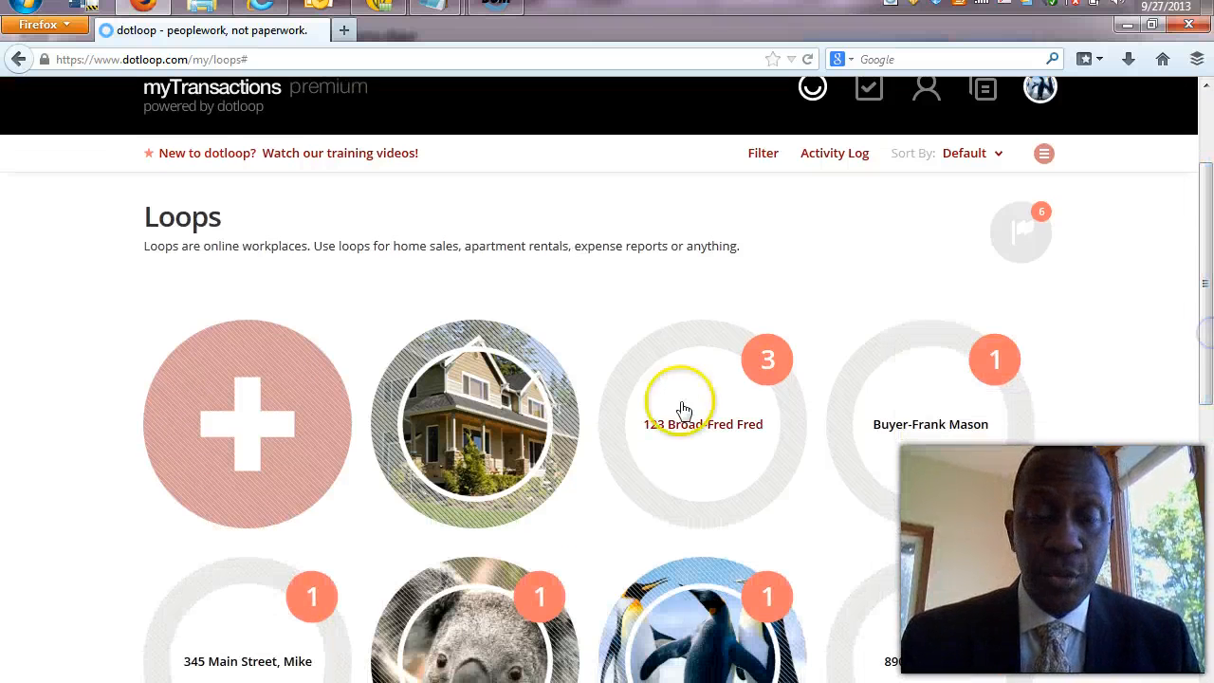
{"action": "left_click", "coordinate": [251, 432]}
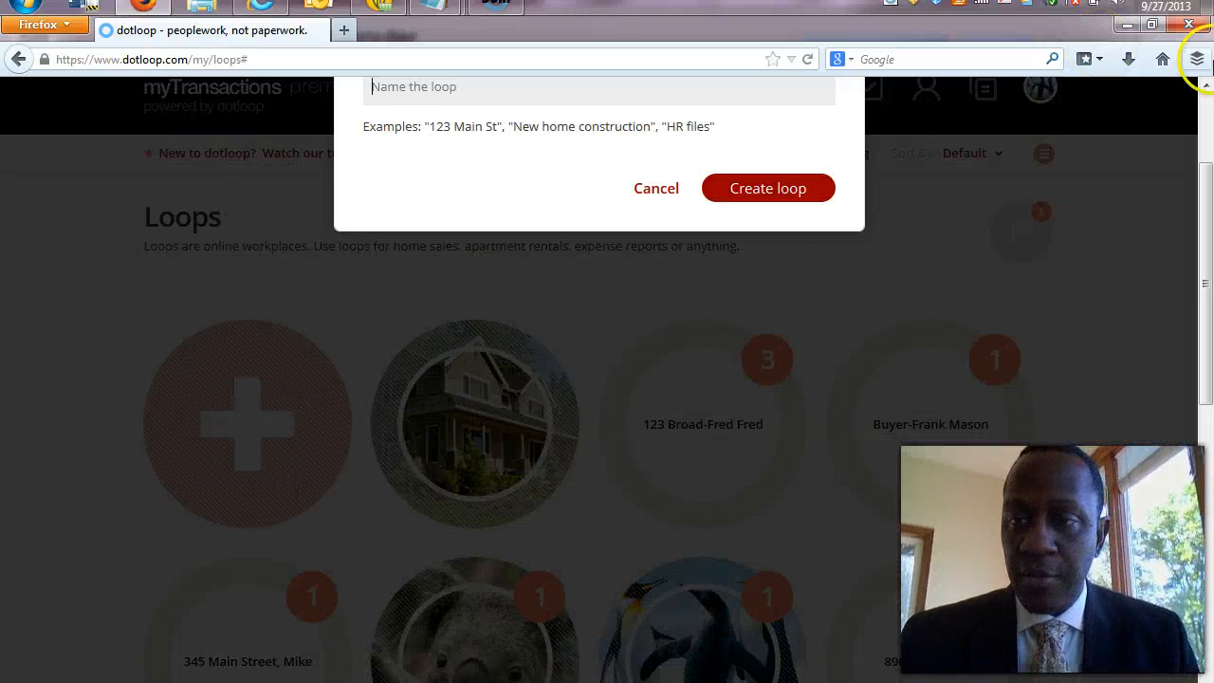
{"action": "left_click", "coordinate": [1206, 98]}
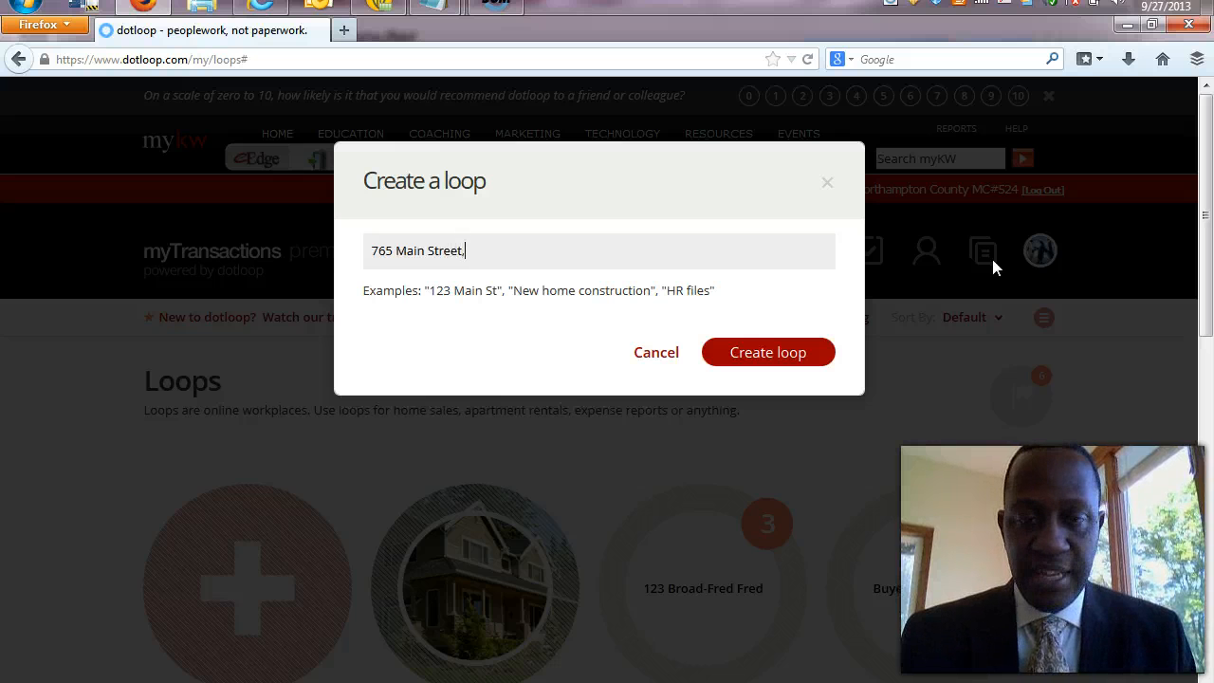
{"action": "type", "text": "Beth"}
{"action": "key", "text": "Return"}
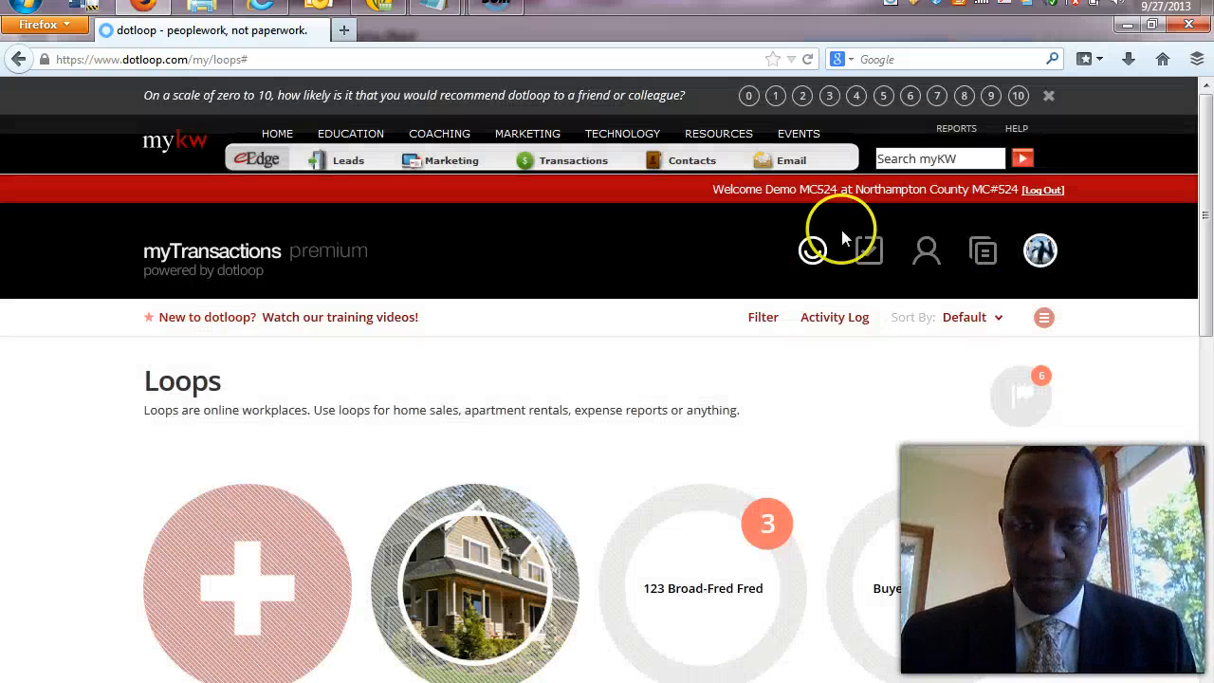
{"action": "left_click", "coordinate": [811, 256]}
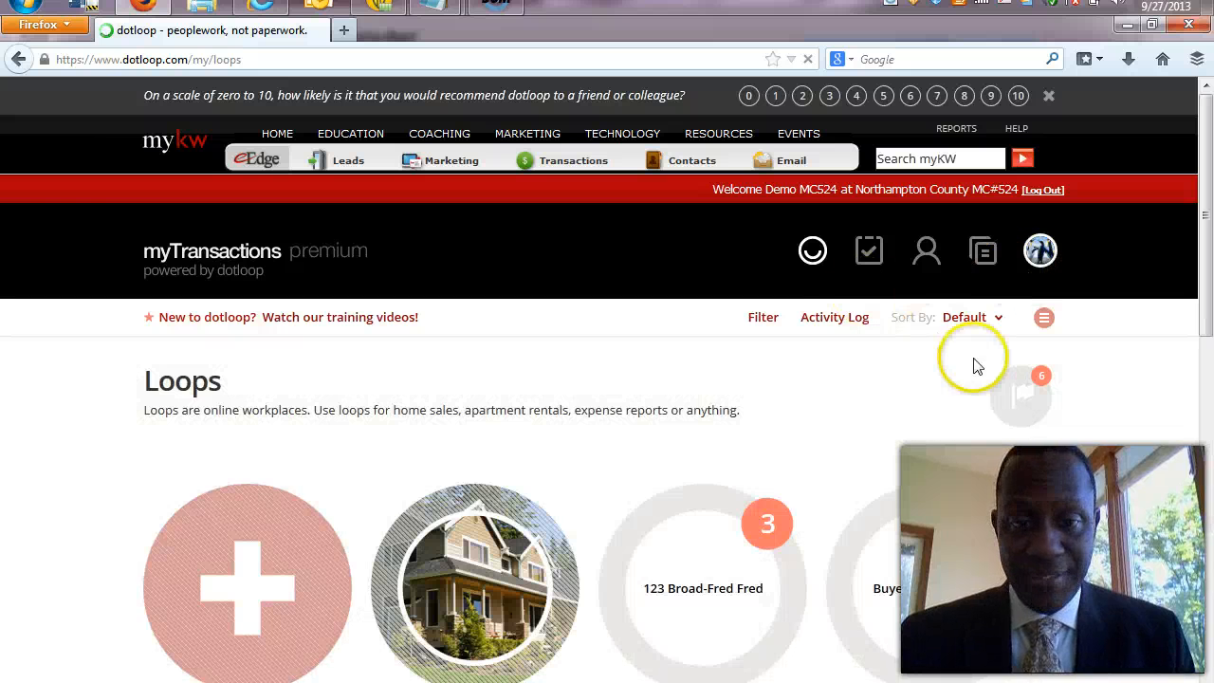
{"action": "left_click", "coordinate": [231, 602]}
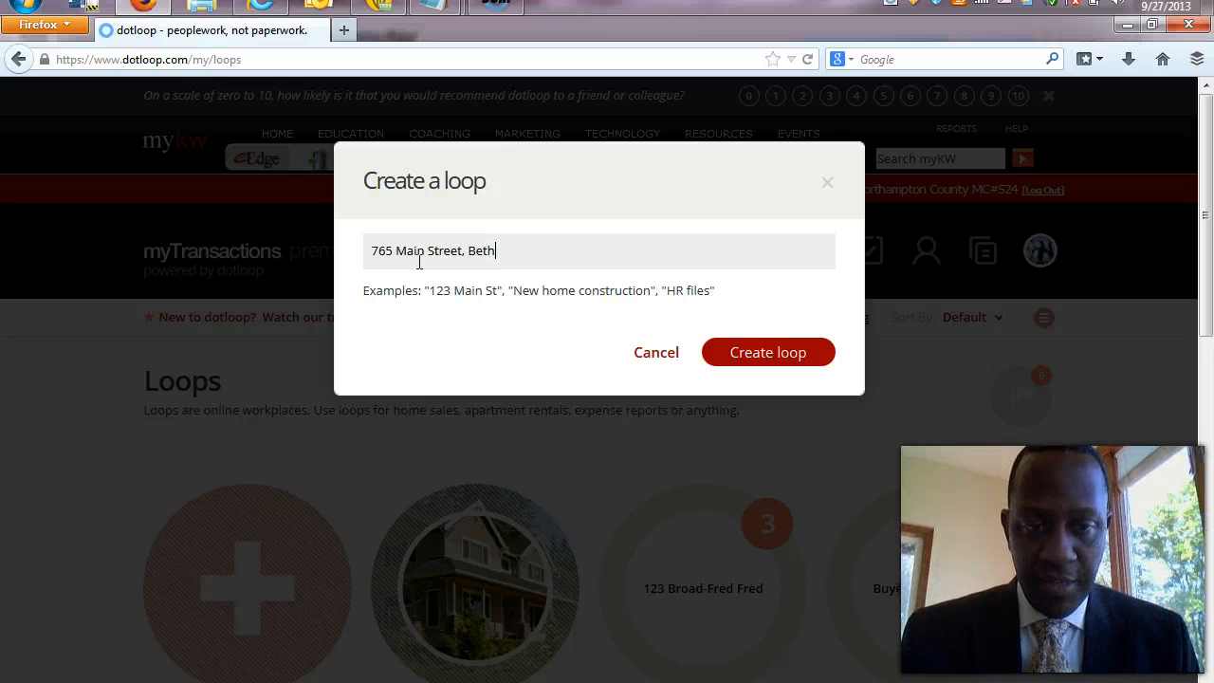
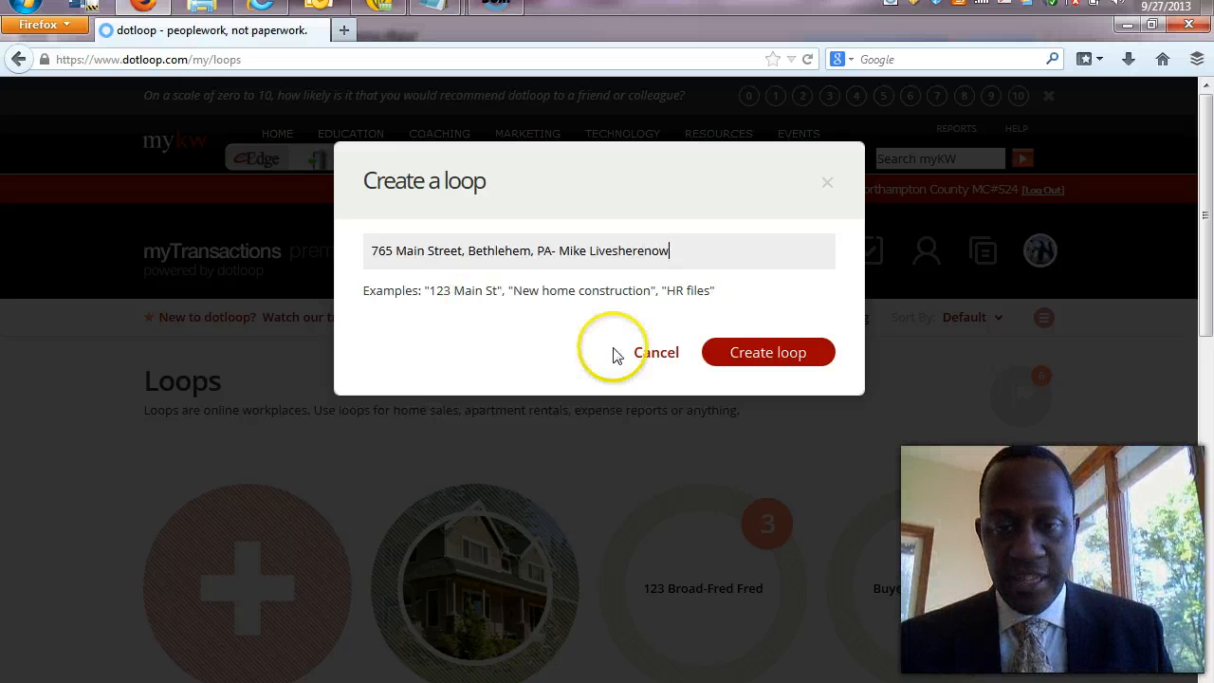
{"action": "left_click", "coordinate": [759, 334]}
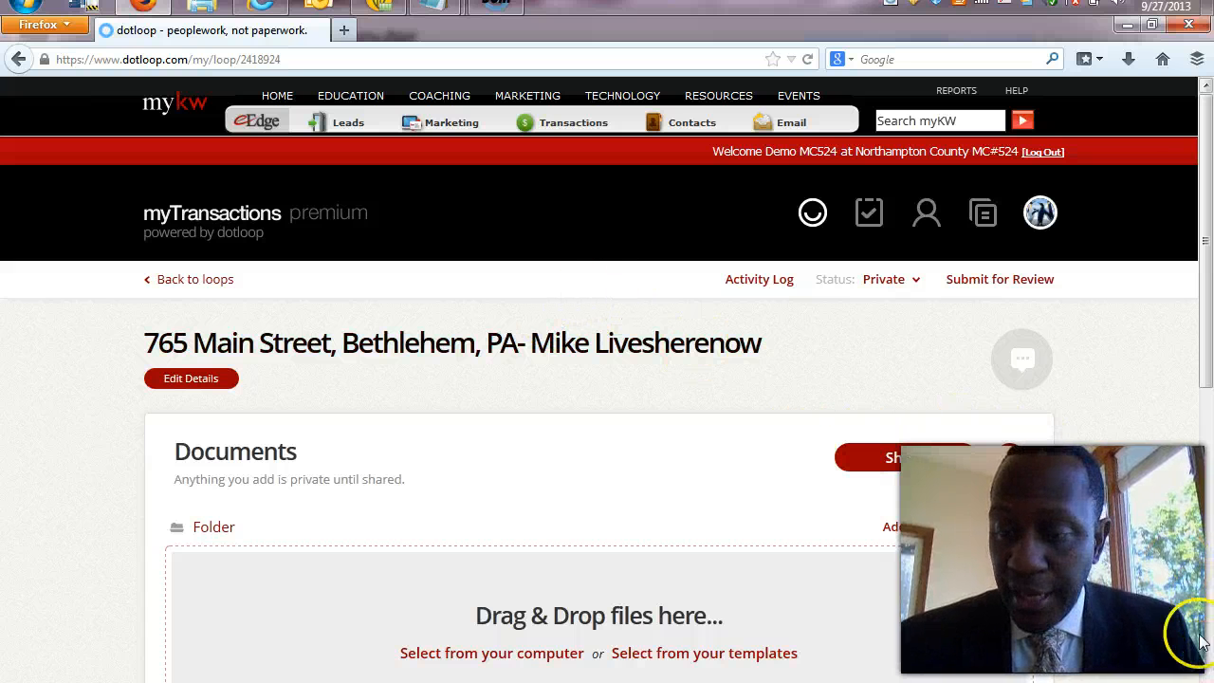
{"action": "left_click_drag", "start_coordinate": [1203, 344], "coordinate": [1201, 503]}
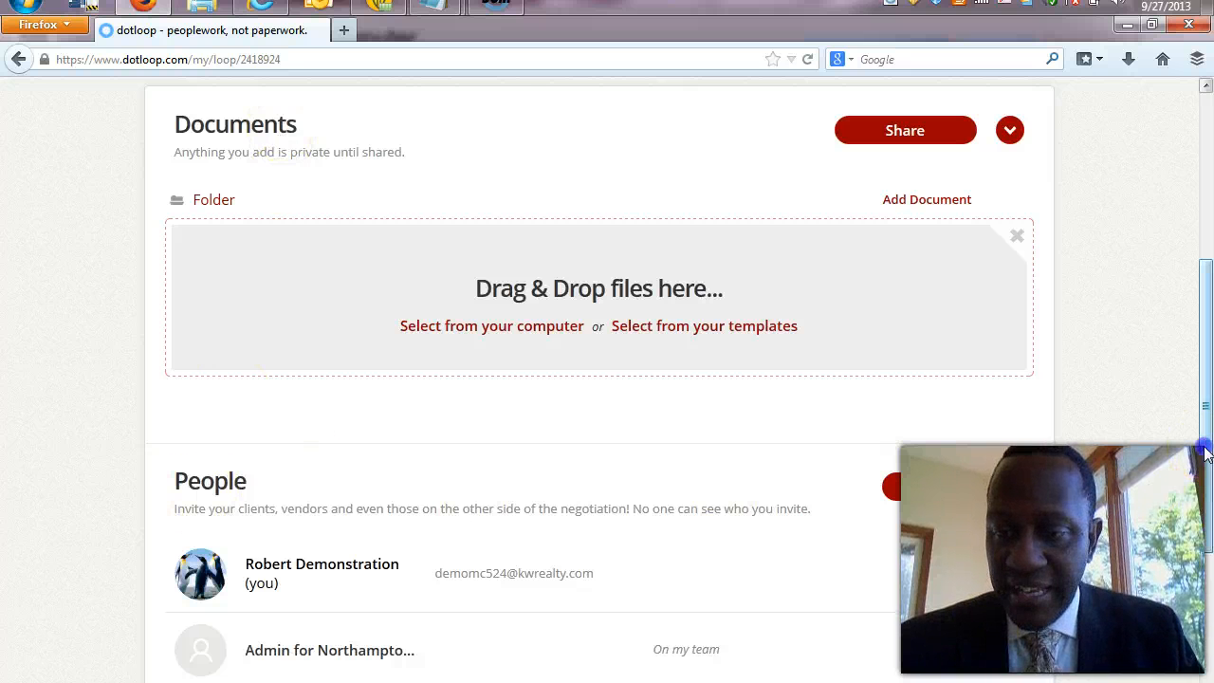
{"action": "scroll", "coordinate": [1204, 453], "scroll_direction": "down", "scroll_amount": 4}
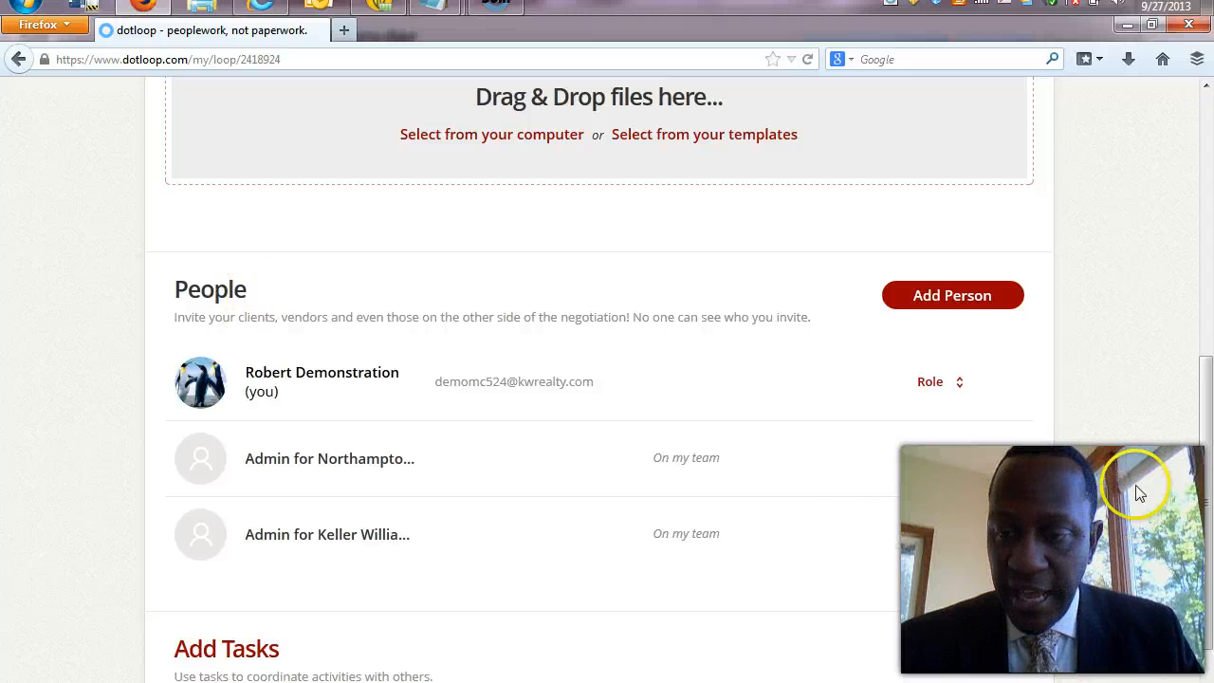
{"action": "scroll", "coordinate": [1208, 491], "scroll_direction": "down", "scroll_amount": 2}
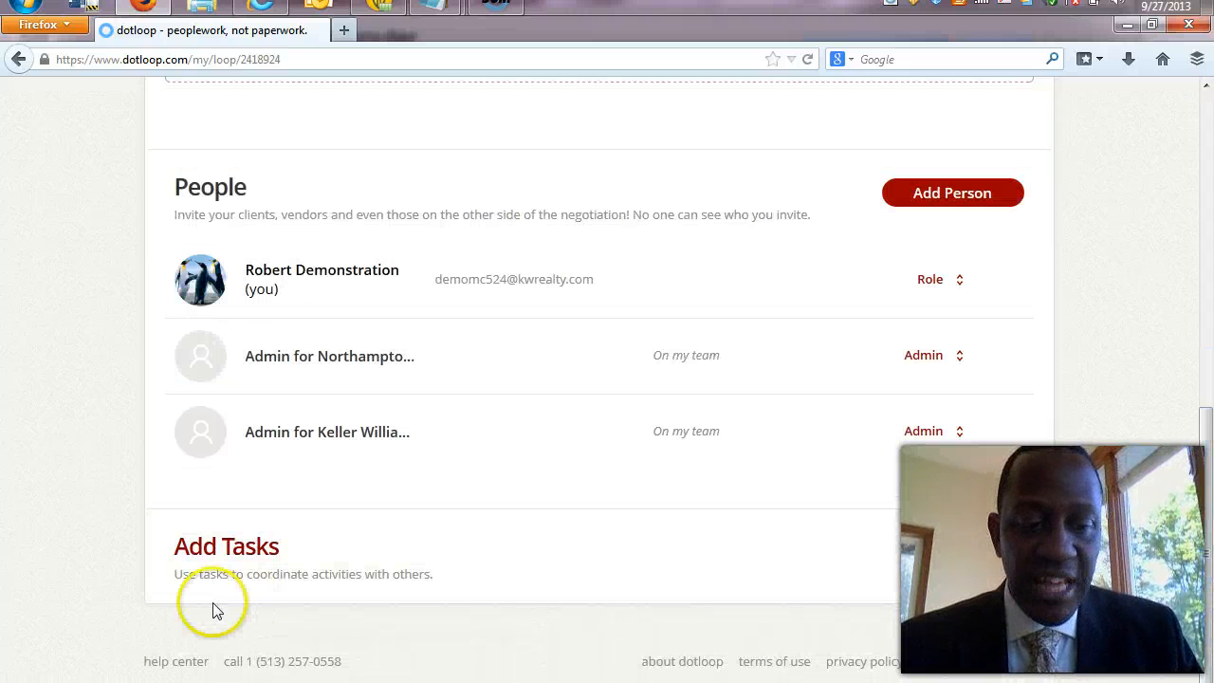
{"action": "left_click", "coordinate": [228, 563]}
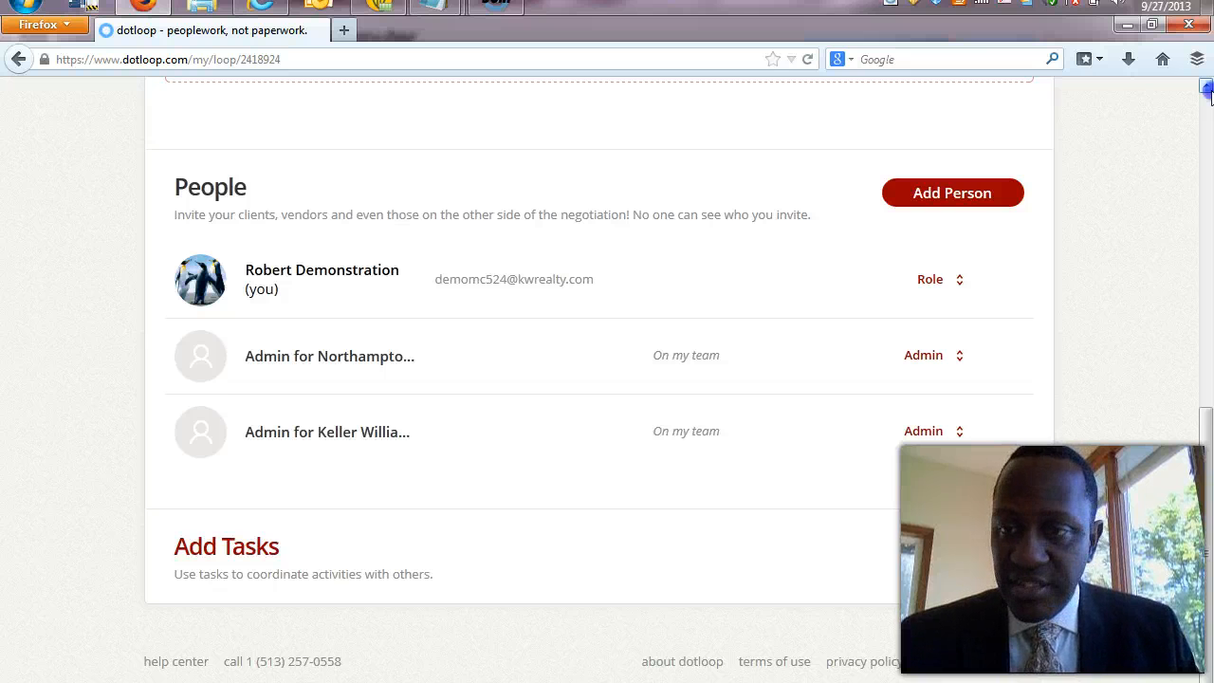
{"action": "left_click", "coordinate": [1206, 88]}
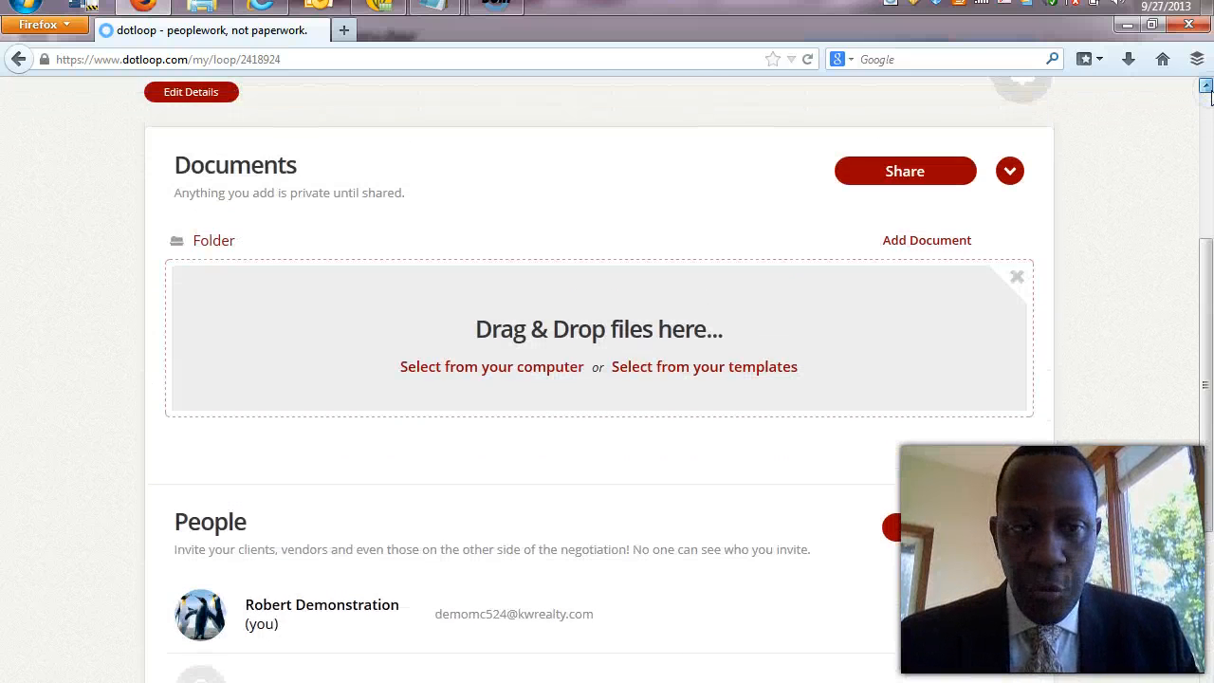
{"action": "left_click", "coordinate": [1206, 87]}
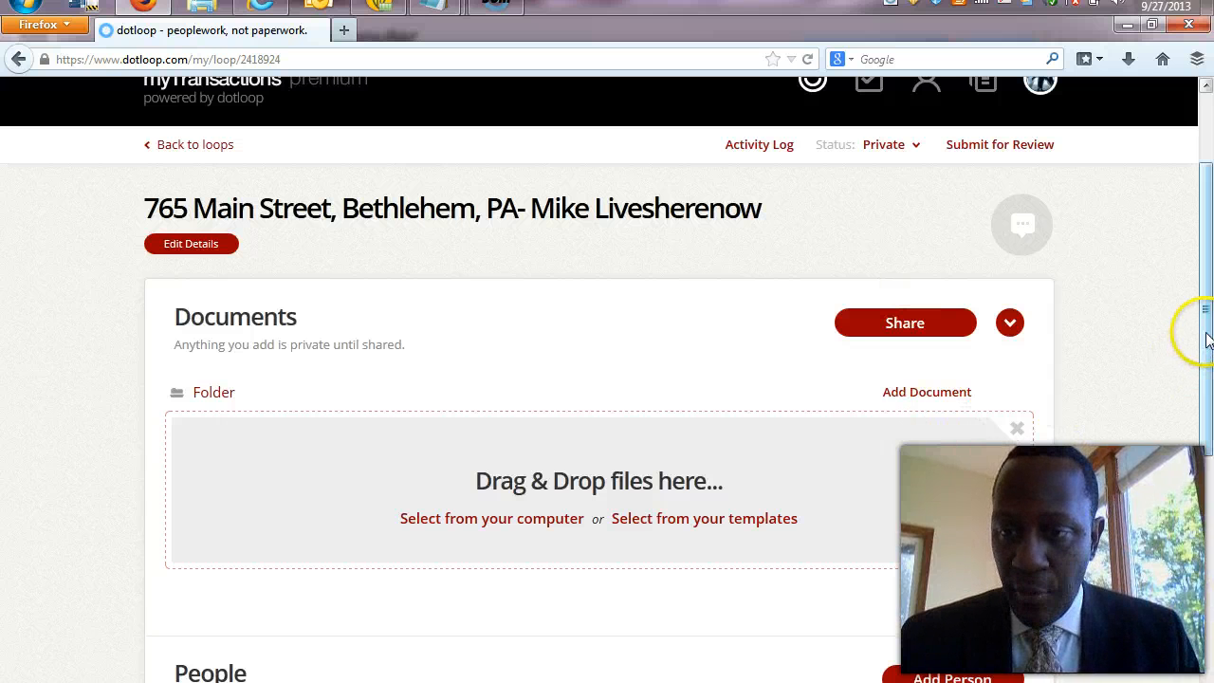
{"action": "left_click_drag", "start_coordinate": [1201, 328], "coordinate": [1208, 357]}
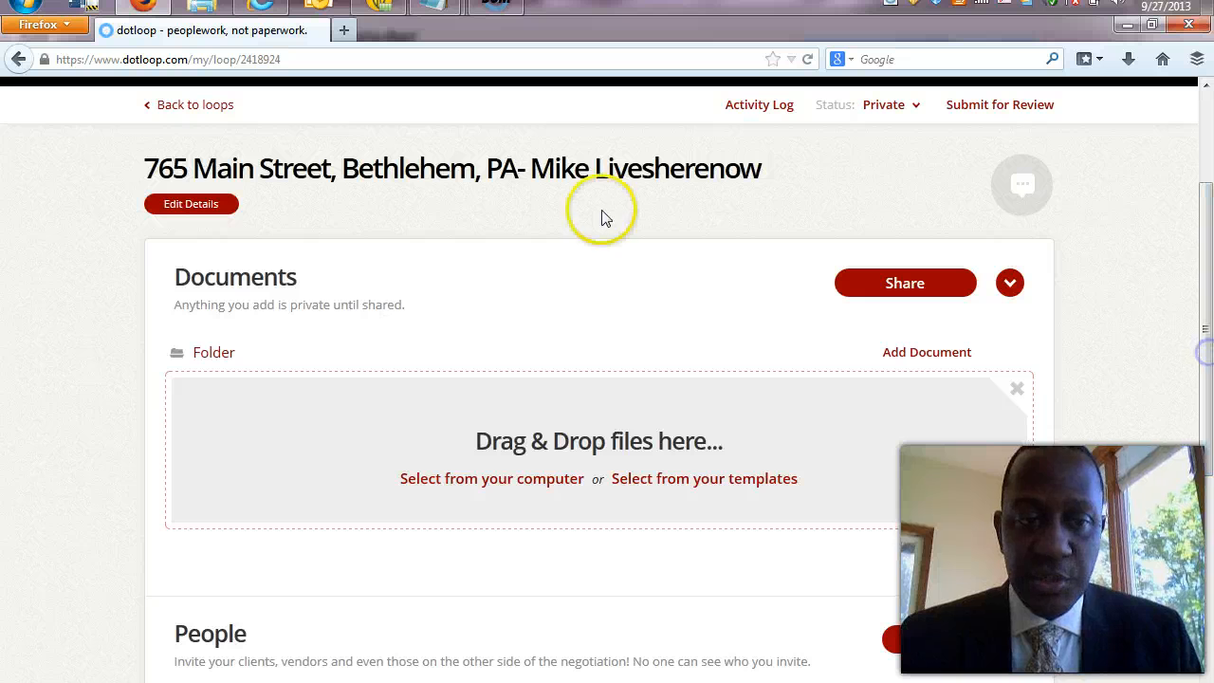
{"action": "left_click", "coordinate": [211, 205]}
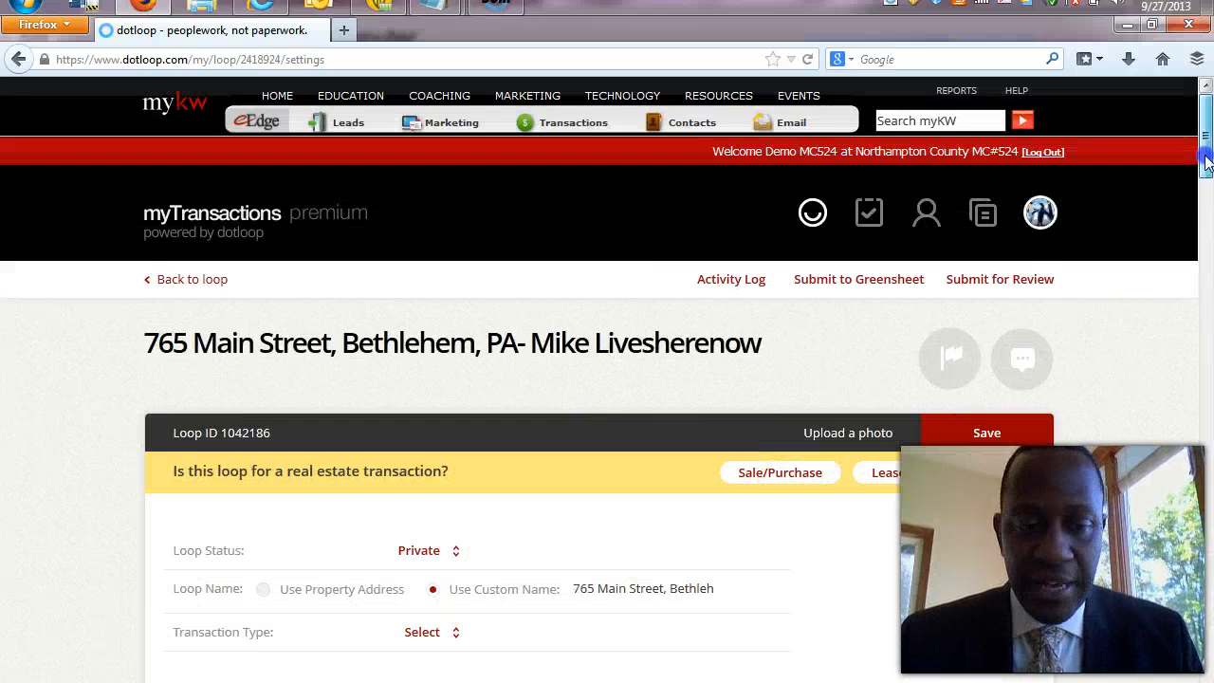
{"action": "left_click_drag", "start_coordinate": [1206, 163], "coordinate": [1208, 204]}
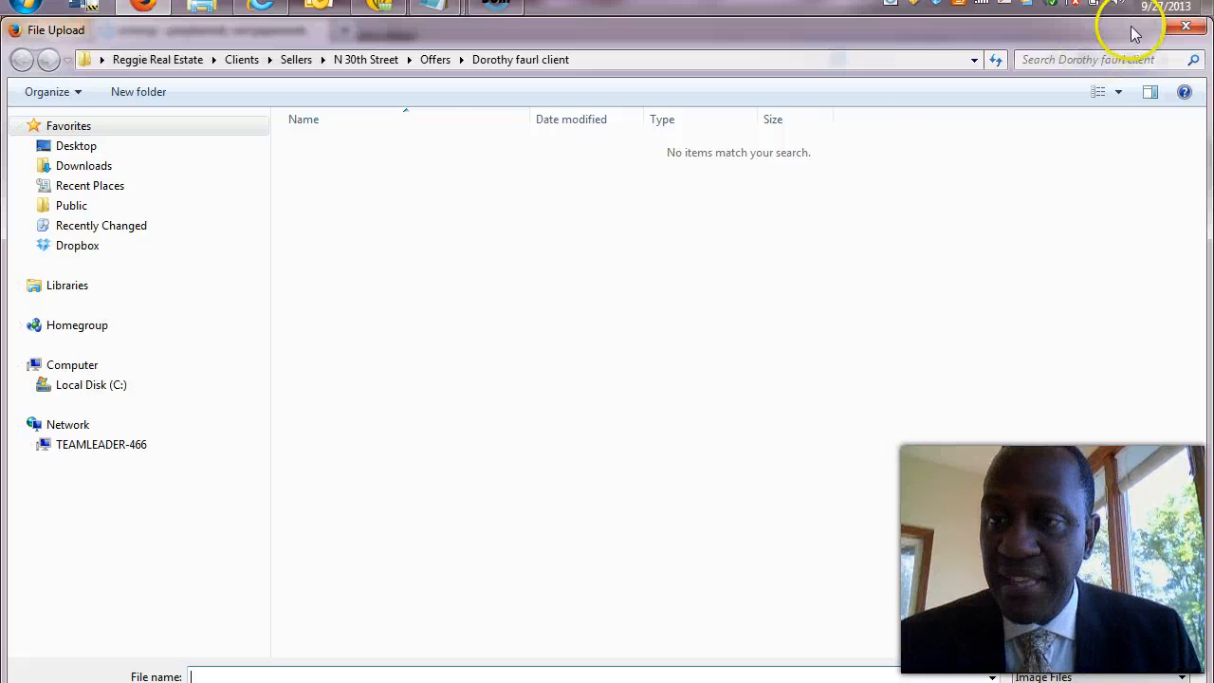
Close the File Upload window without choosing a photo.
{"action": "left_click", "coordinate": [1181, 29]}
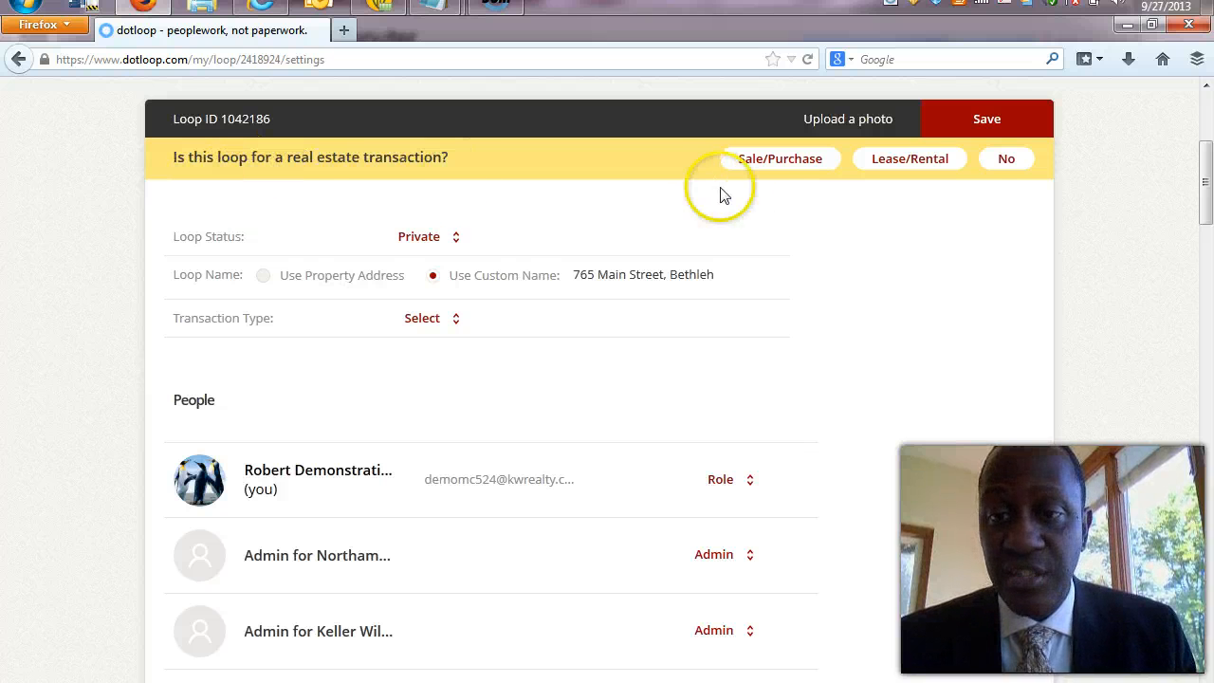
Set the transaction type to Sale/Purchase and the loop status to Active.
{"action": "left_click", "coordinate": [795, 161]}
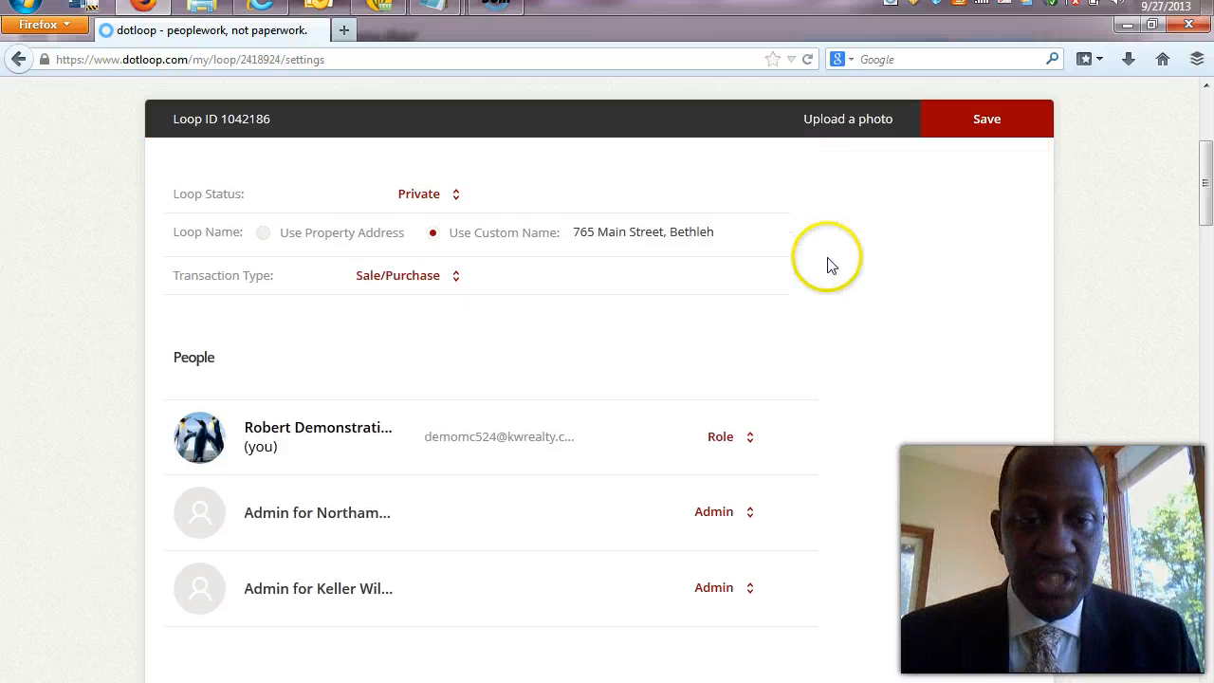
{"action": "left_click", "coordinate": [460, 197]}
{"action": "left_click", "coordinate": [447, 221]}
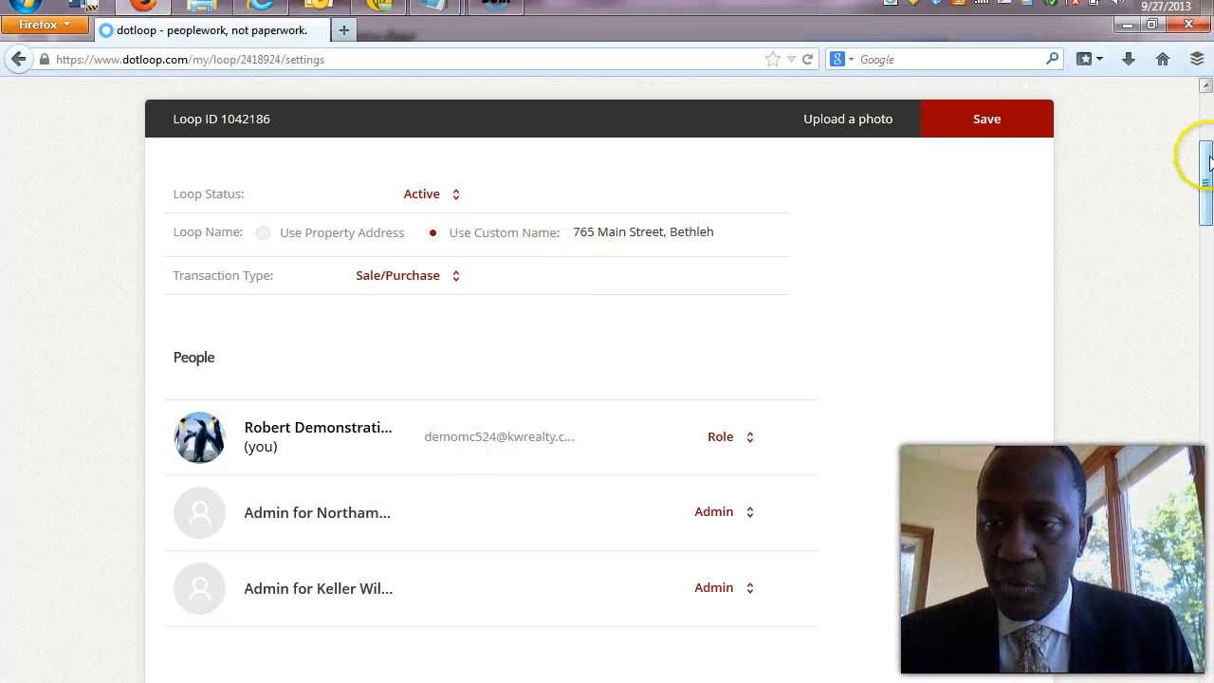
Scroll down to Property Address and select the Street Number field.
{"action": "left_click_drag", "start_coordinate": [1208, 169], "coordinate": [1209, 224]}
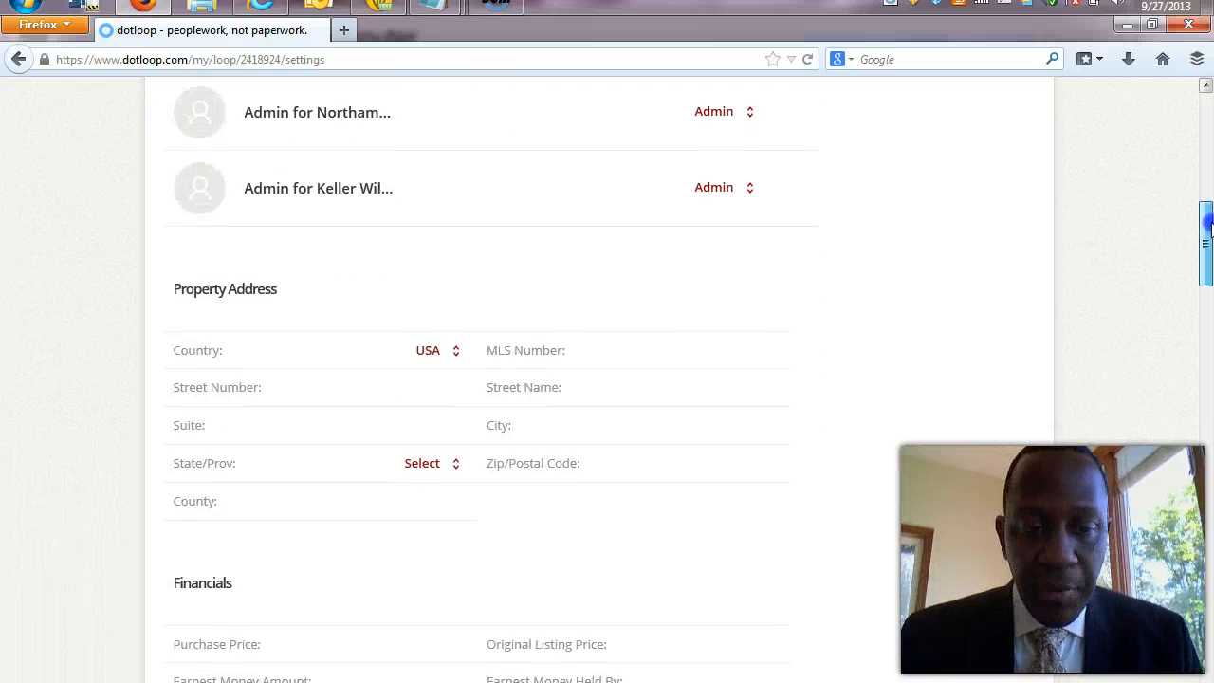
{"action": "left_click", "coordinate": [395, 383]}
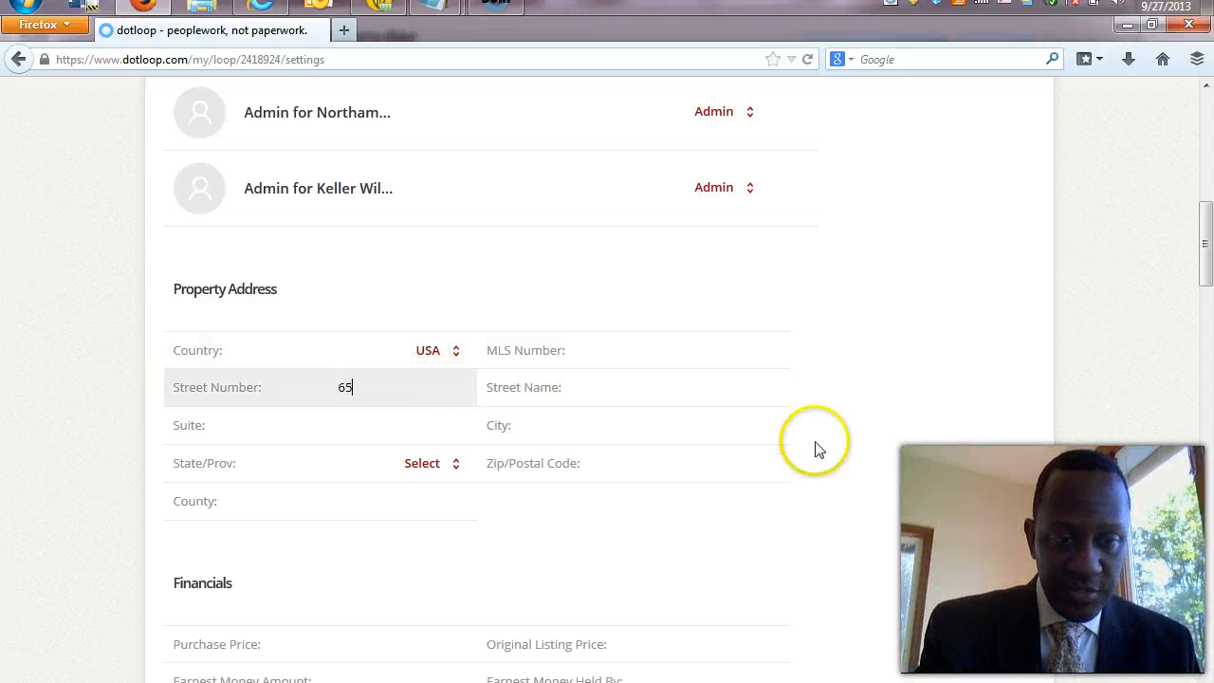
{"action": "left_click", "coordinate": [1205, 112]}
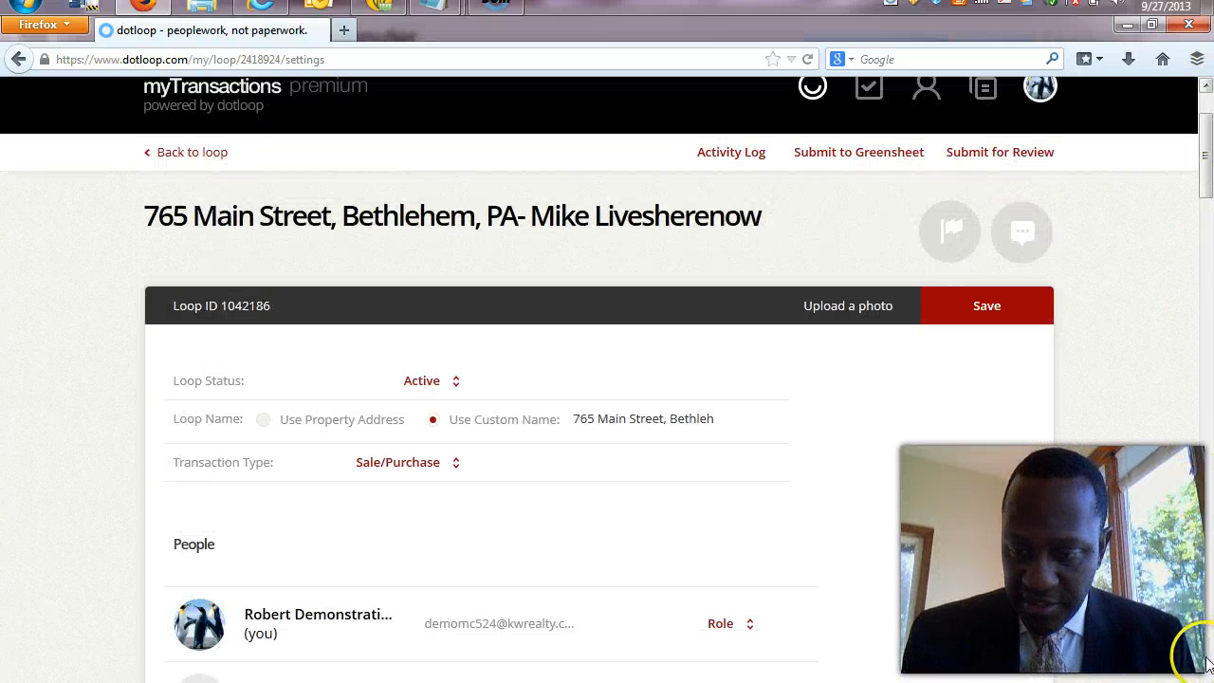
{"action": "left_click_drag", "start_coordinate": [1205, 168], "coordinate": [1205, 248]}
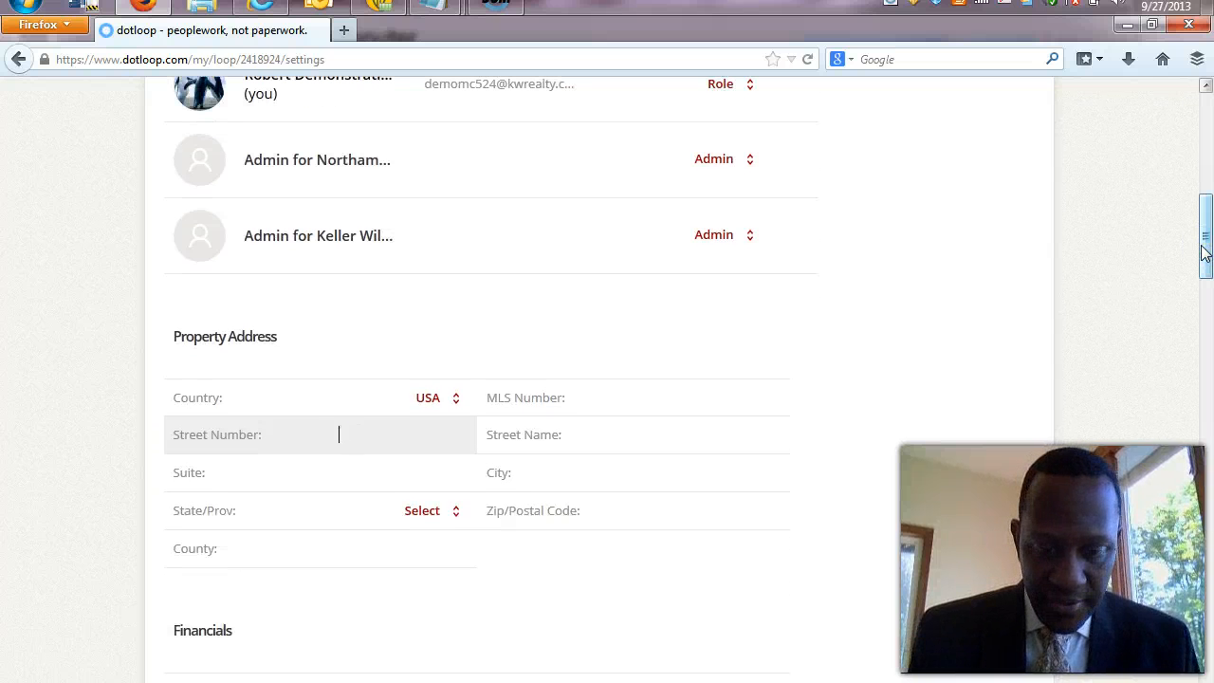
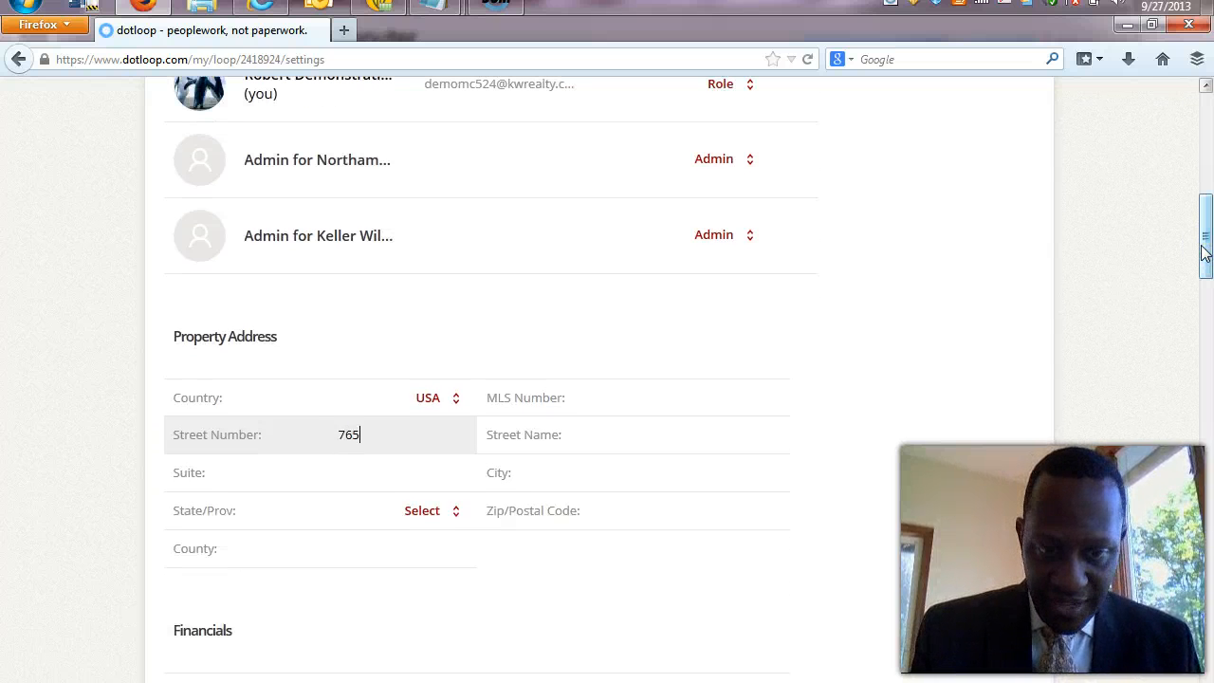
{"action": "key", "text": "Tab"}
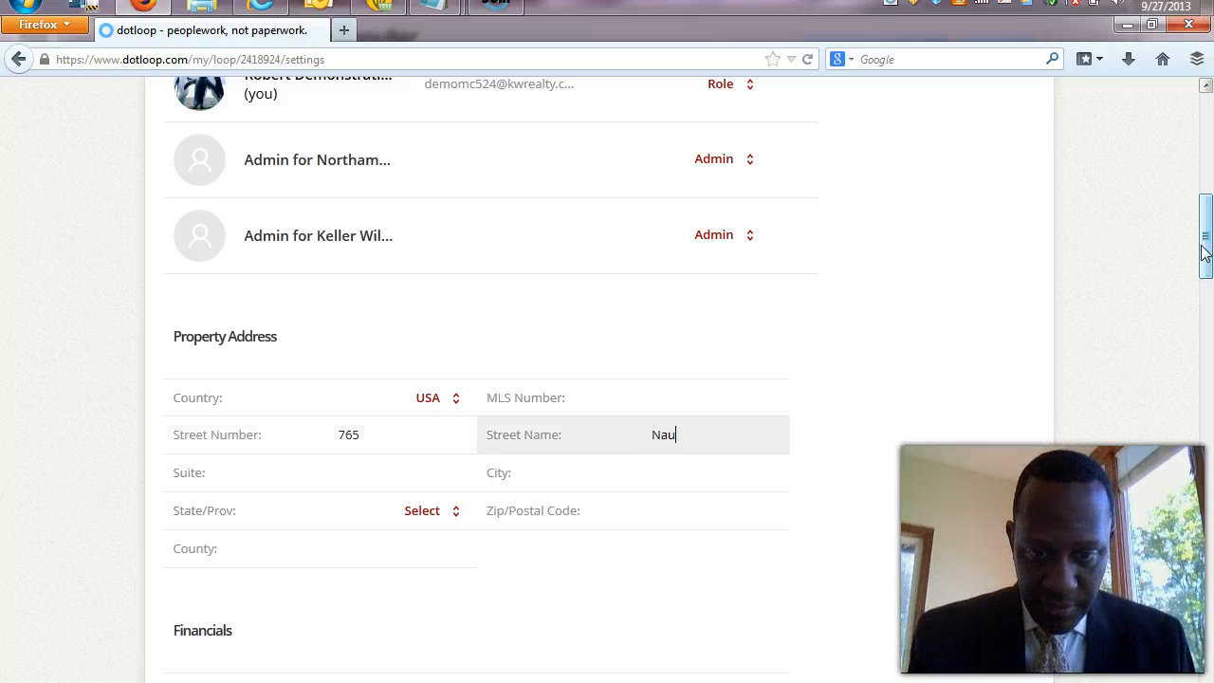
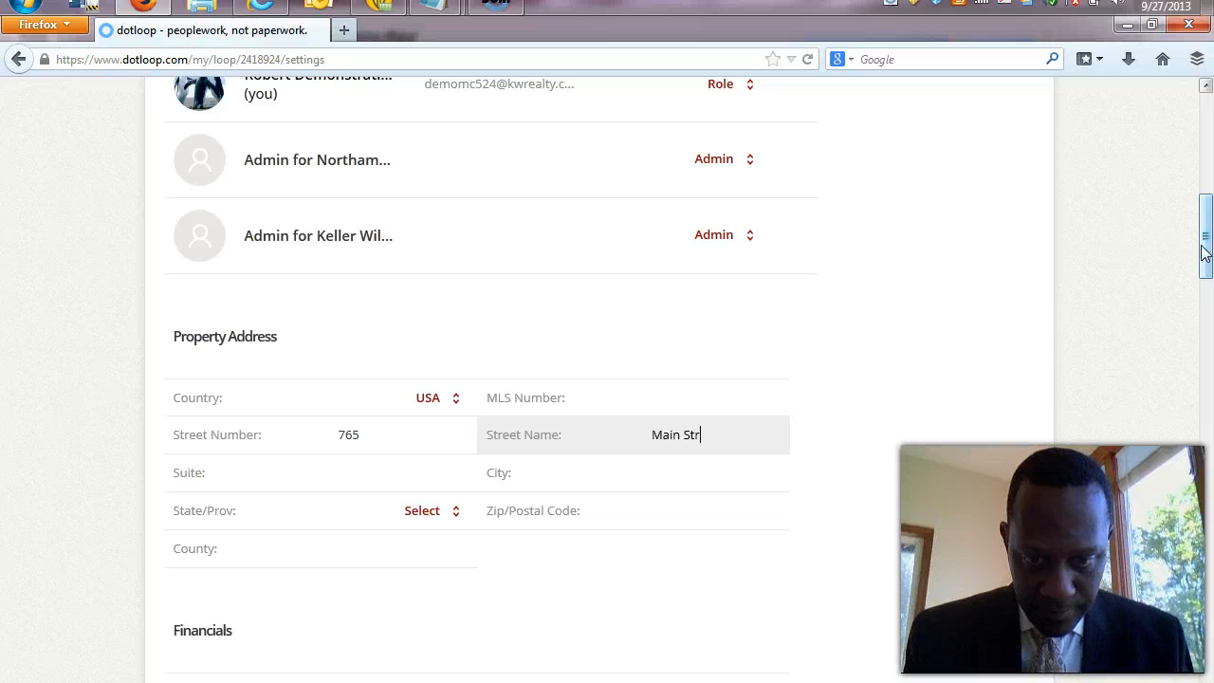
{"action": "key", "text": "Tab"}
{"action": "key", "text": "Tab"}
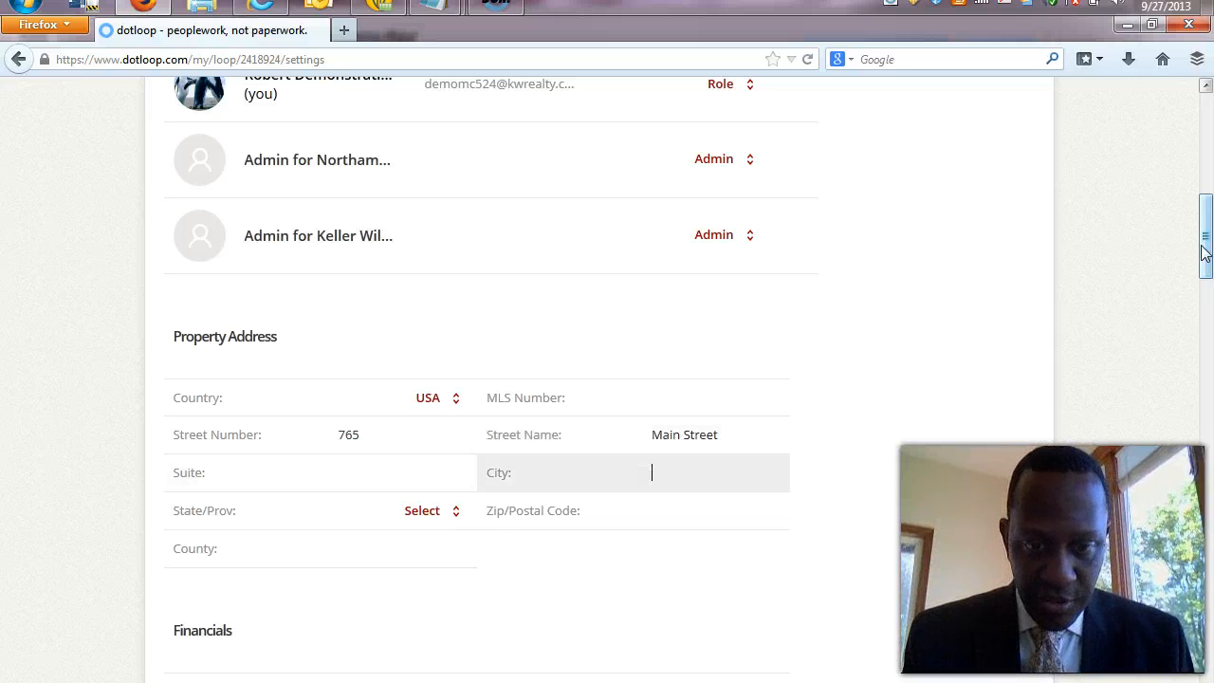
Fill in city Bethlehem, zip code 18020 and county Northampton.
{"action": "type", "text": "Bethlehem"}
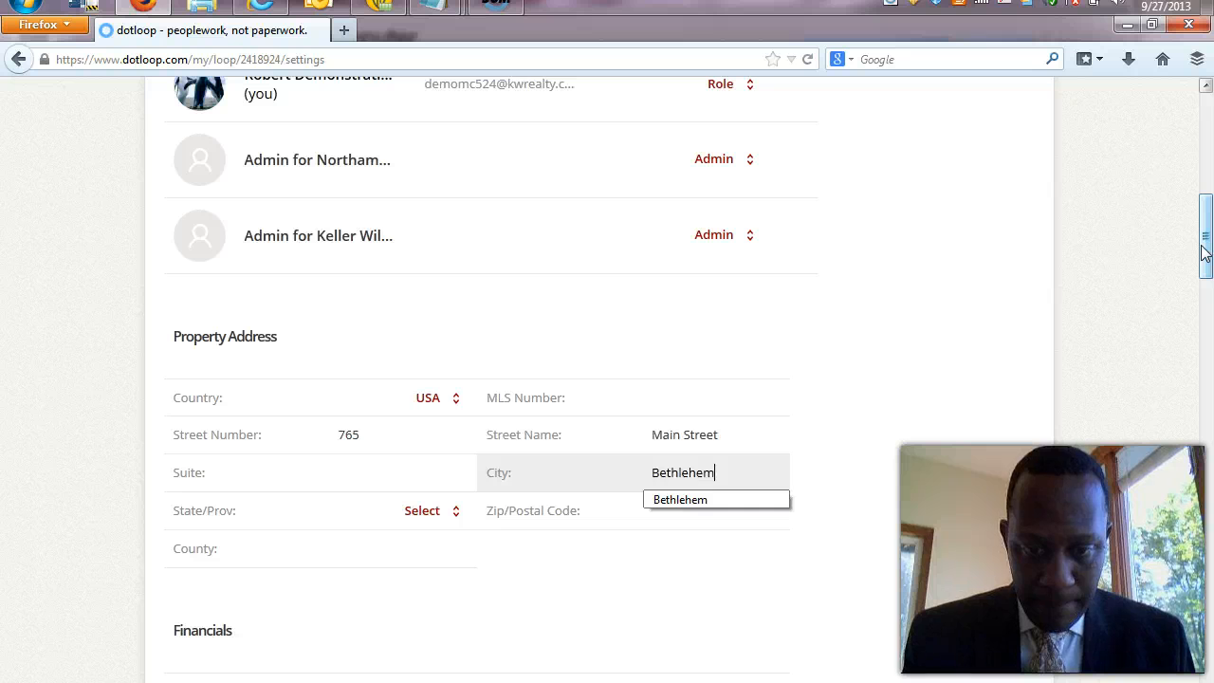
{"action": "key", "text": "Tab"}
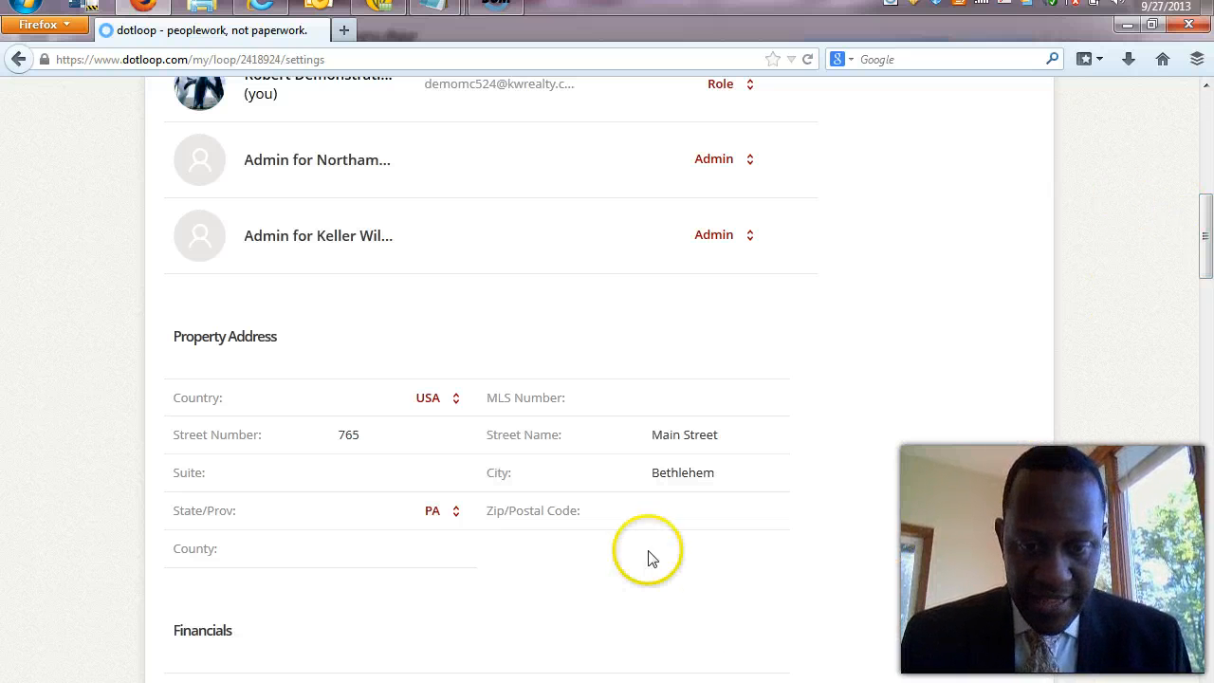
{"action": "left_click", "coordinate": [649, 510]}
{"action": "type", "text": "18020"}
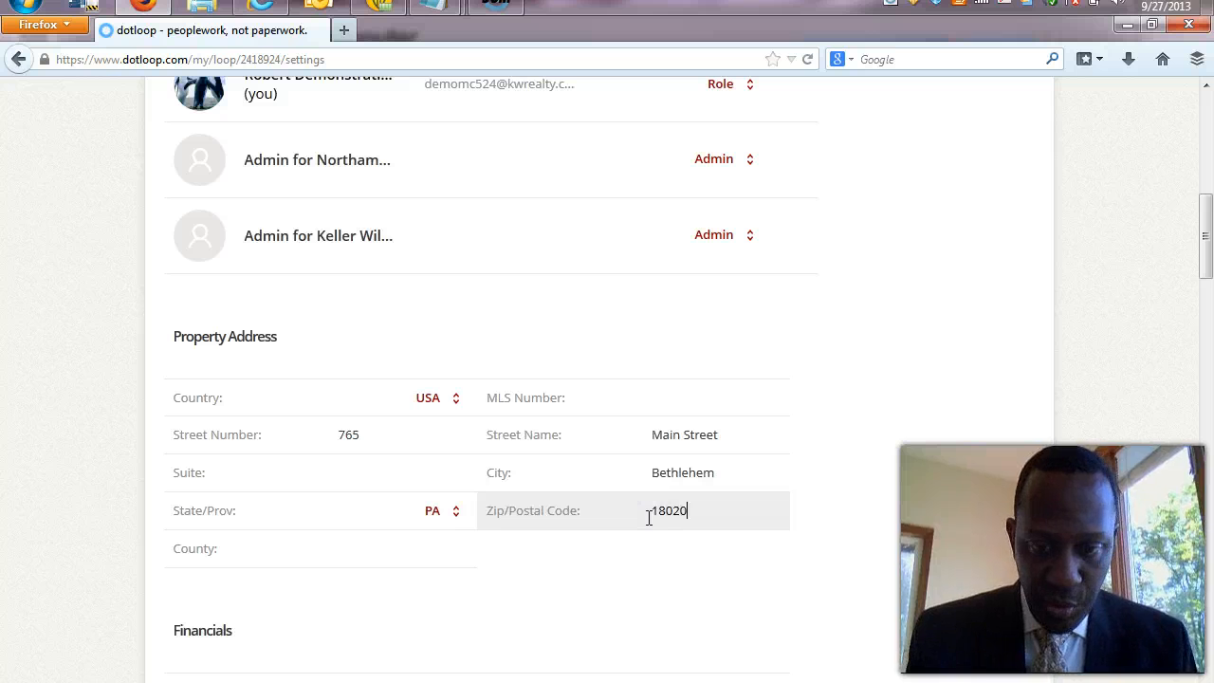
{"action": "left_click", "coordinate": [484, 550]}
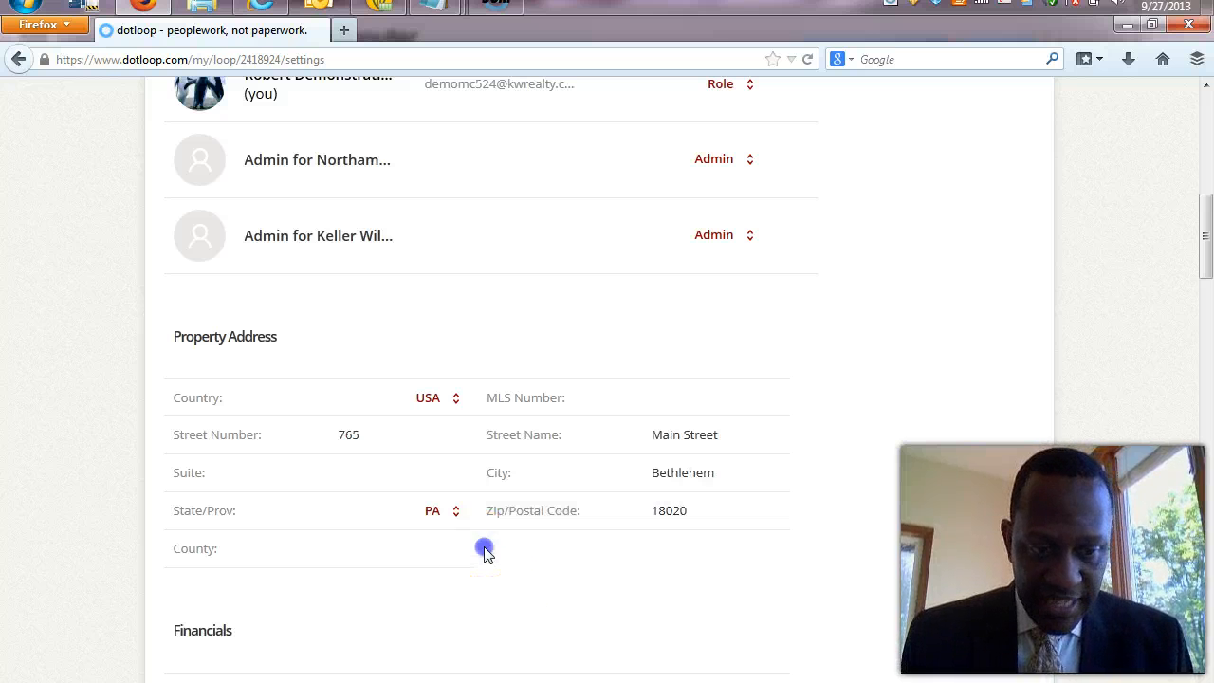
{"action": "left_click", "coordinate": [420, 554]}
{"action": "type", "text": "No"}
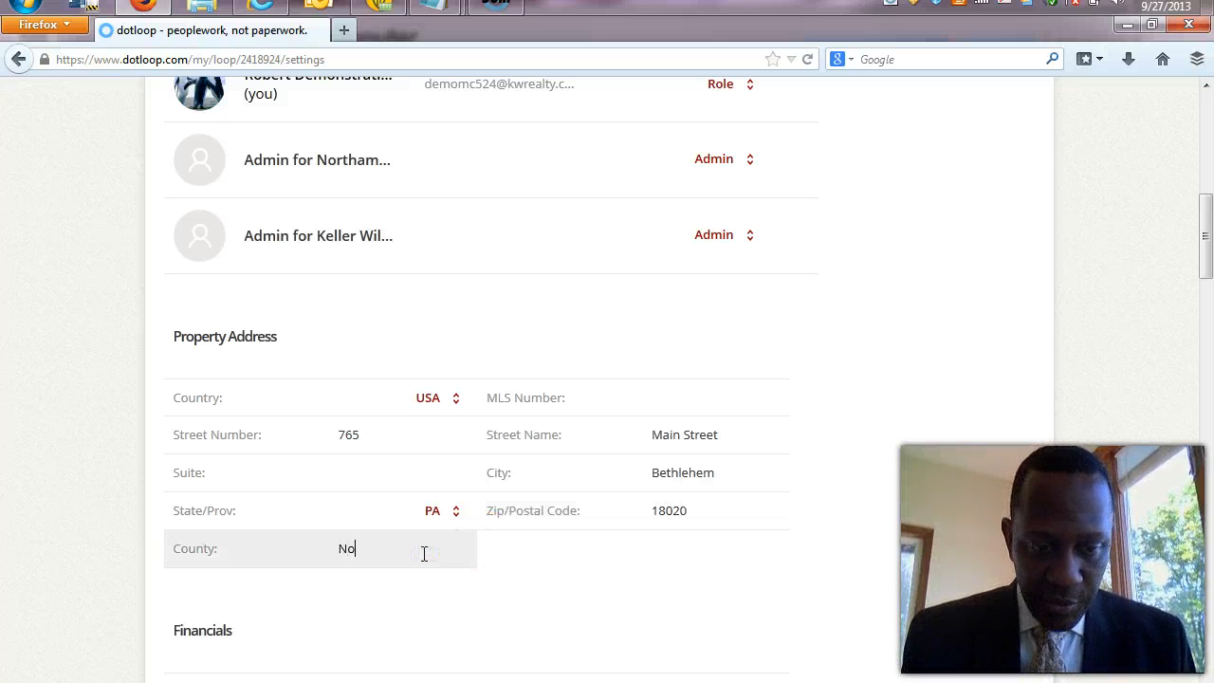
{"action": "type", "text": "rthampton"}
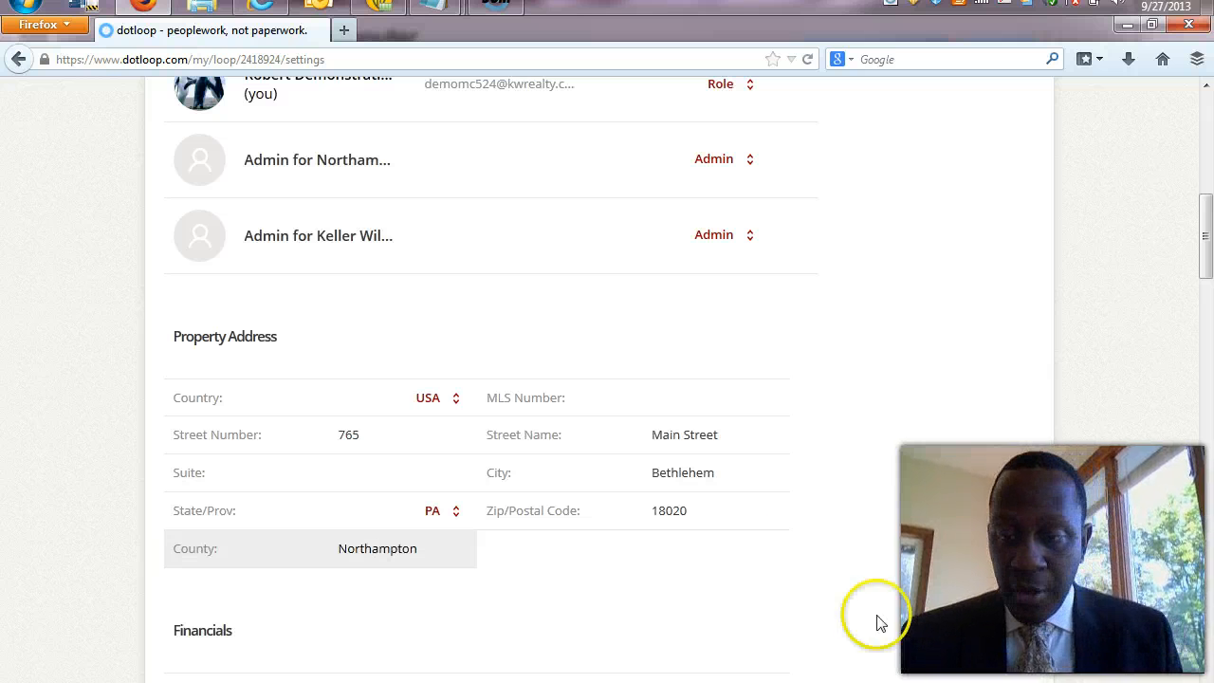
{"action": "left_click_drag", "start_coordinate": [1205, 236], "coordinate": [1208, 180]}
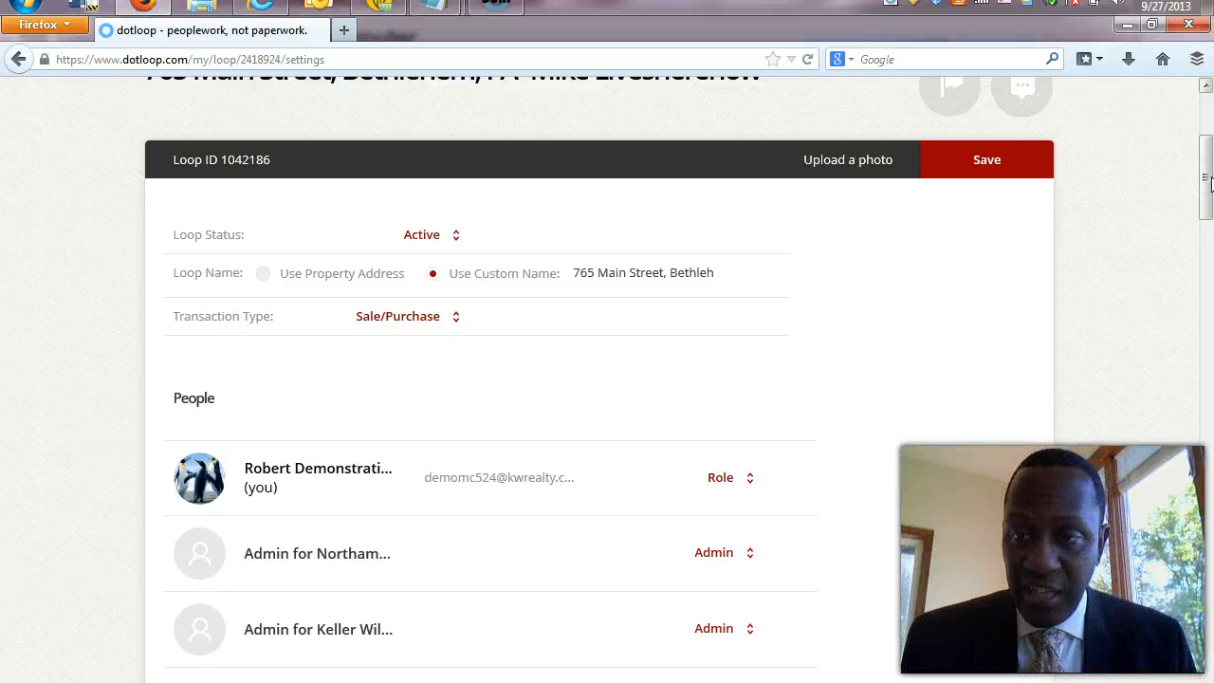
{"action": "left_click_drag", "start_coordinate": [1208, 180], "coordinate": [1177, 165]}
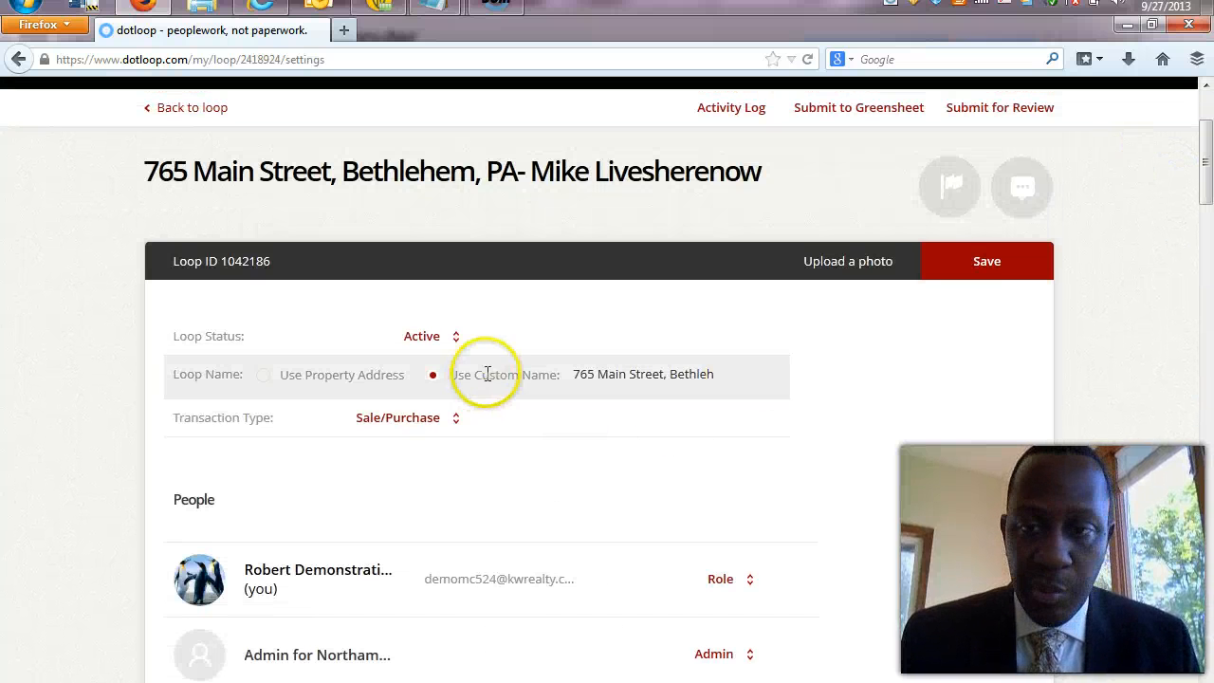
{"action": "left_click", "coordinate": [989, 264]}
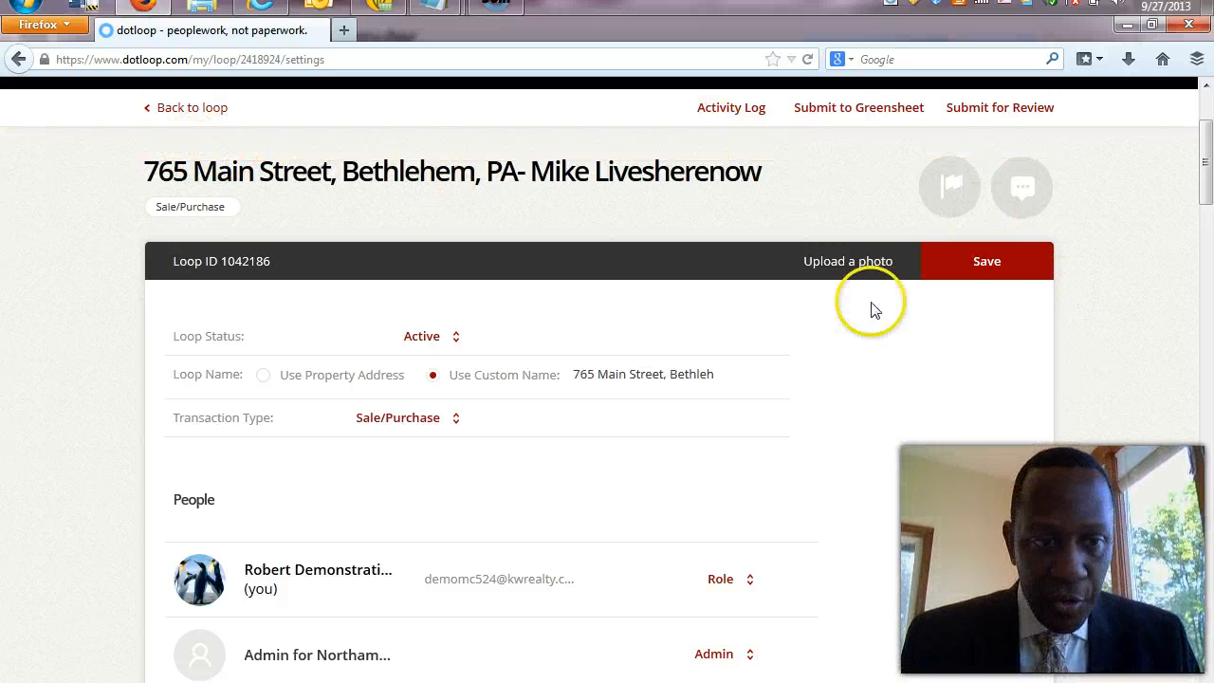
{"action": "left_click", "coordinate": [189, 110]}
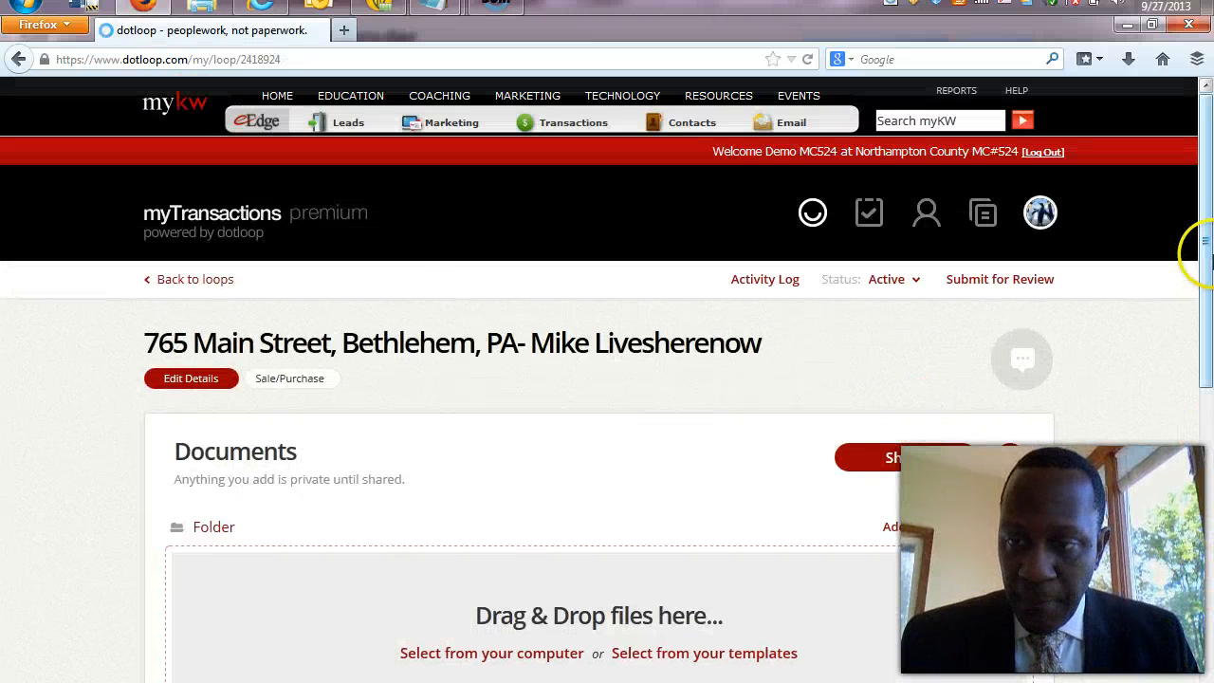
Open and look over the loop's task lists.
{"action": "left_click_drag", "start_coordinate": [1203, 249], "coordinate": [1206, 614]}
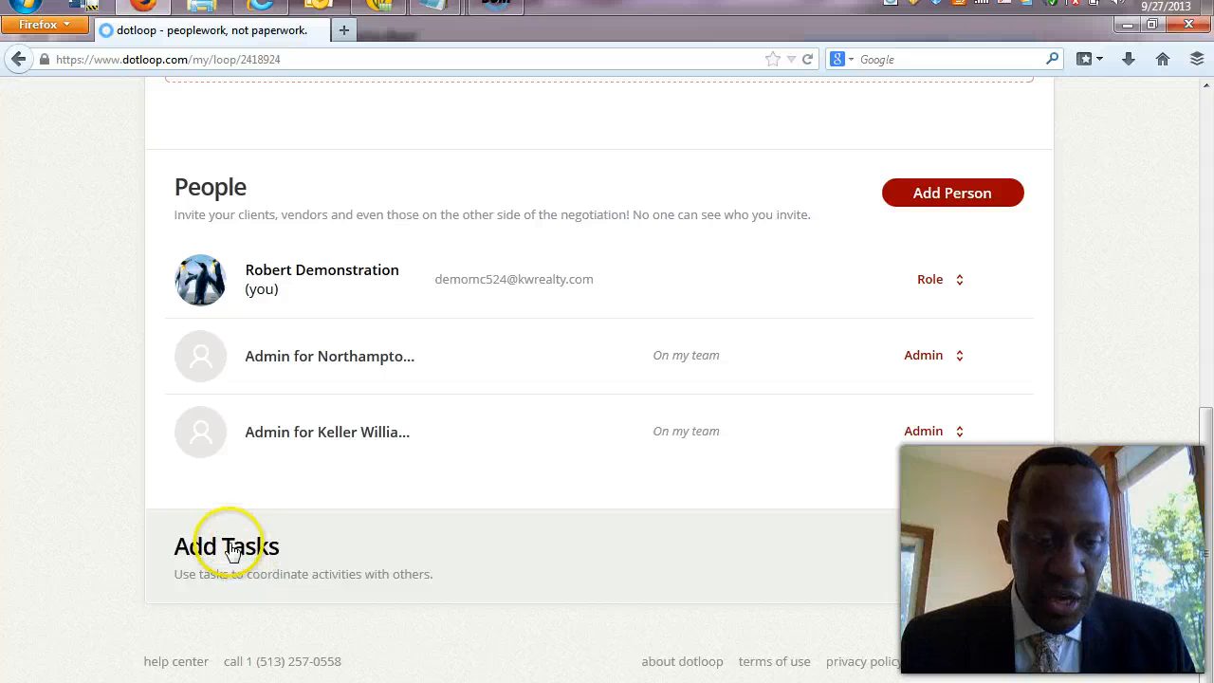
{"action": "left_click_drag", "start_coordinate": [236, 548], "coordinate": [166, 555]}
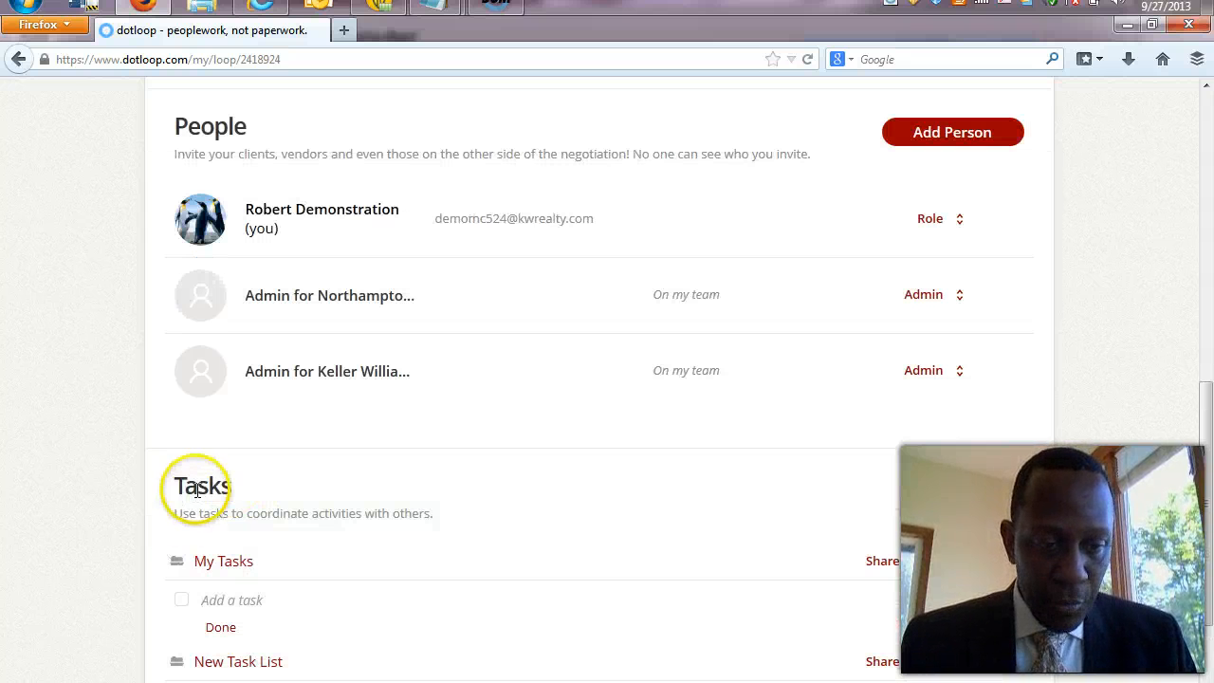
{"action": "left_click", "coordinate": [180, 493]}
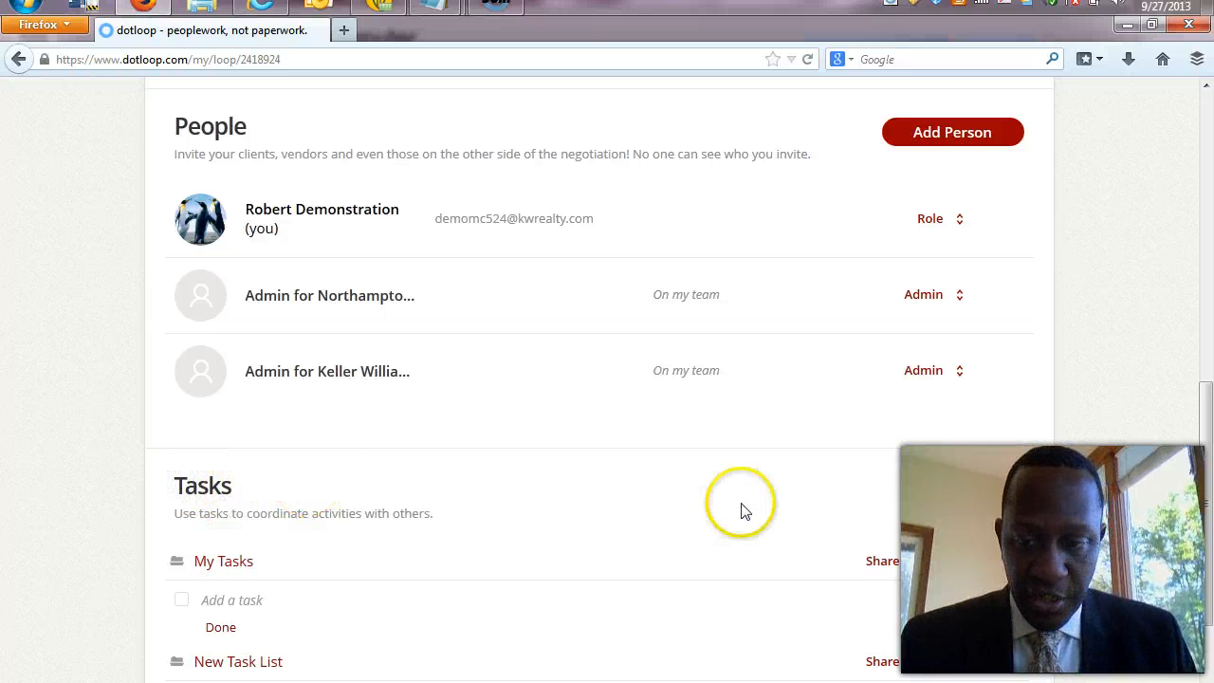
{"action": "left_click", "coordinate": [1006, 492]}
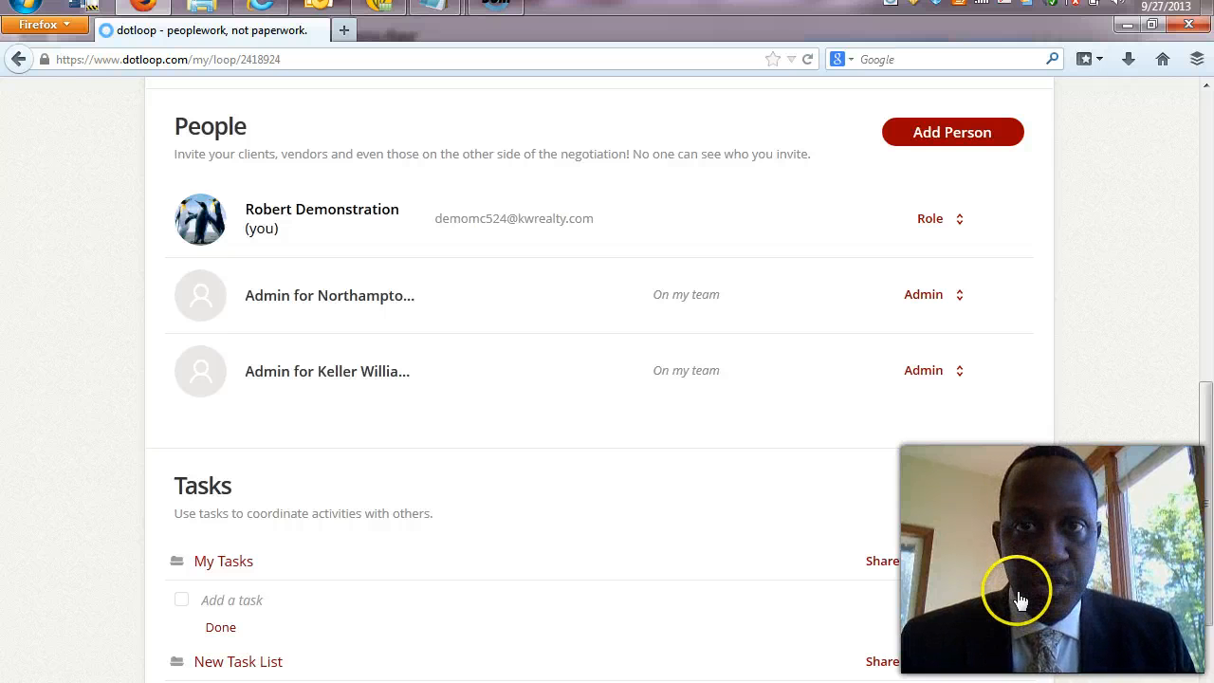
{"action": "scroll", "coordinate": [1020, 588], "scroll_direction": "up", "scroll_amount": 5}
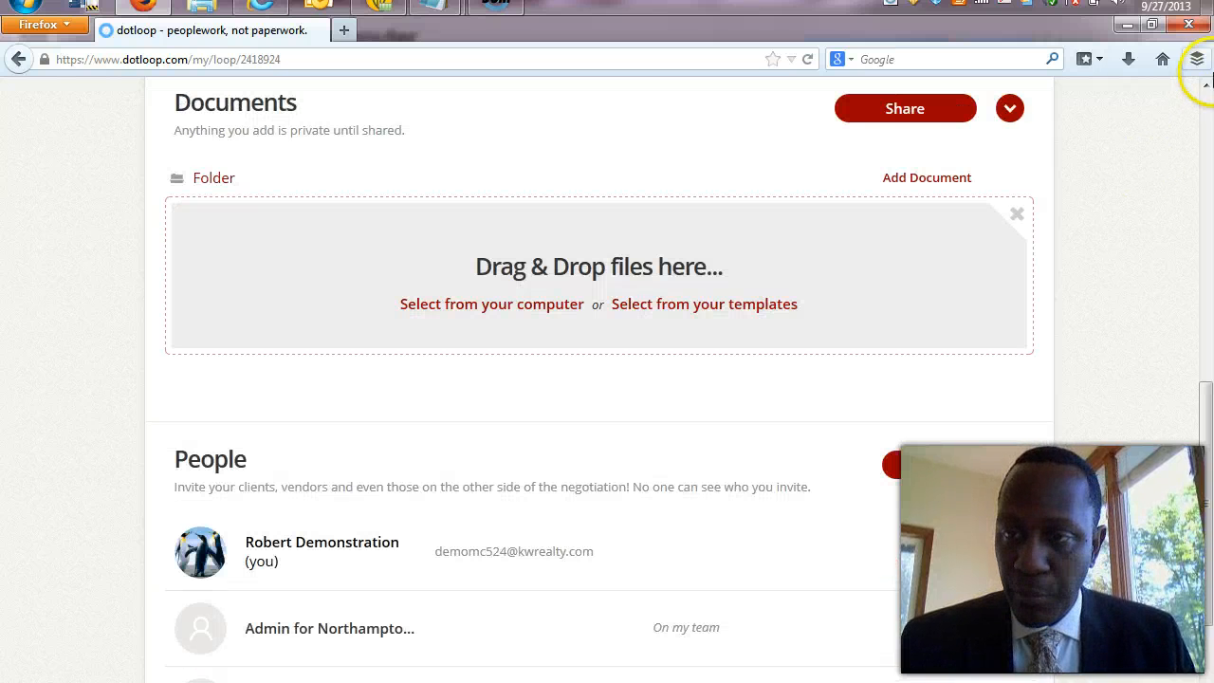
{"action": "left_click", "coordinate": [1205, 101]}
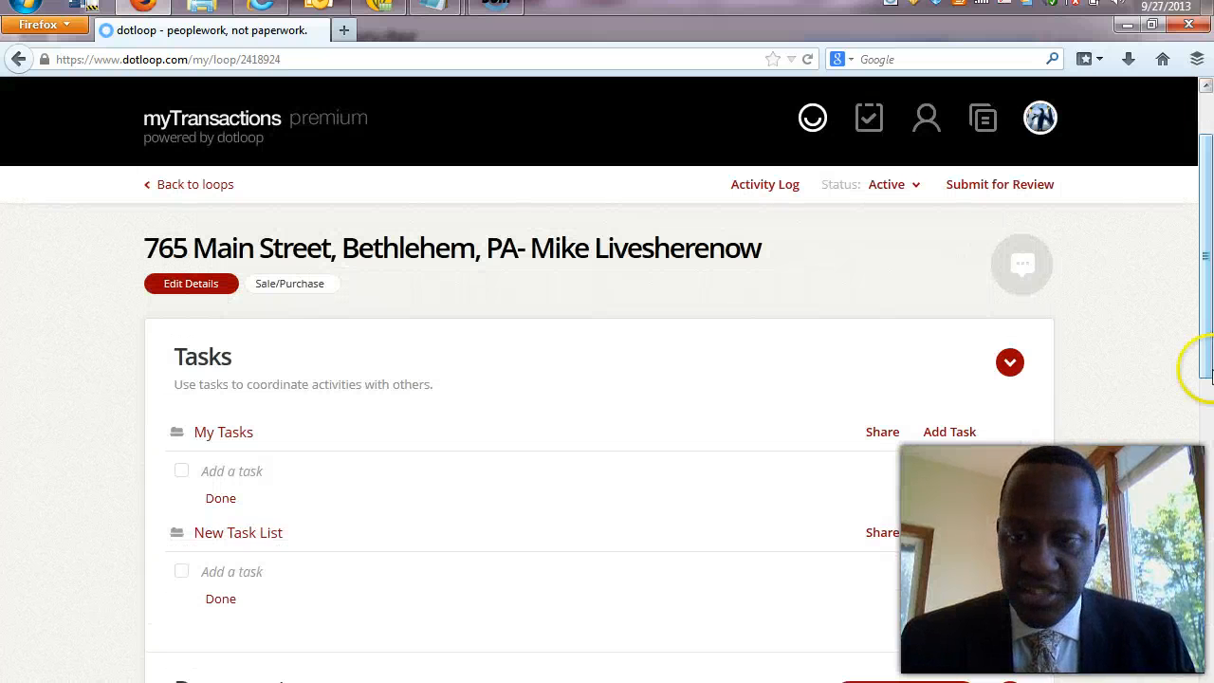
{"action": "left_click_drag", "start_coordinate": [1208, 347], "coordinate": [1208, 421]}
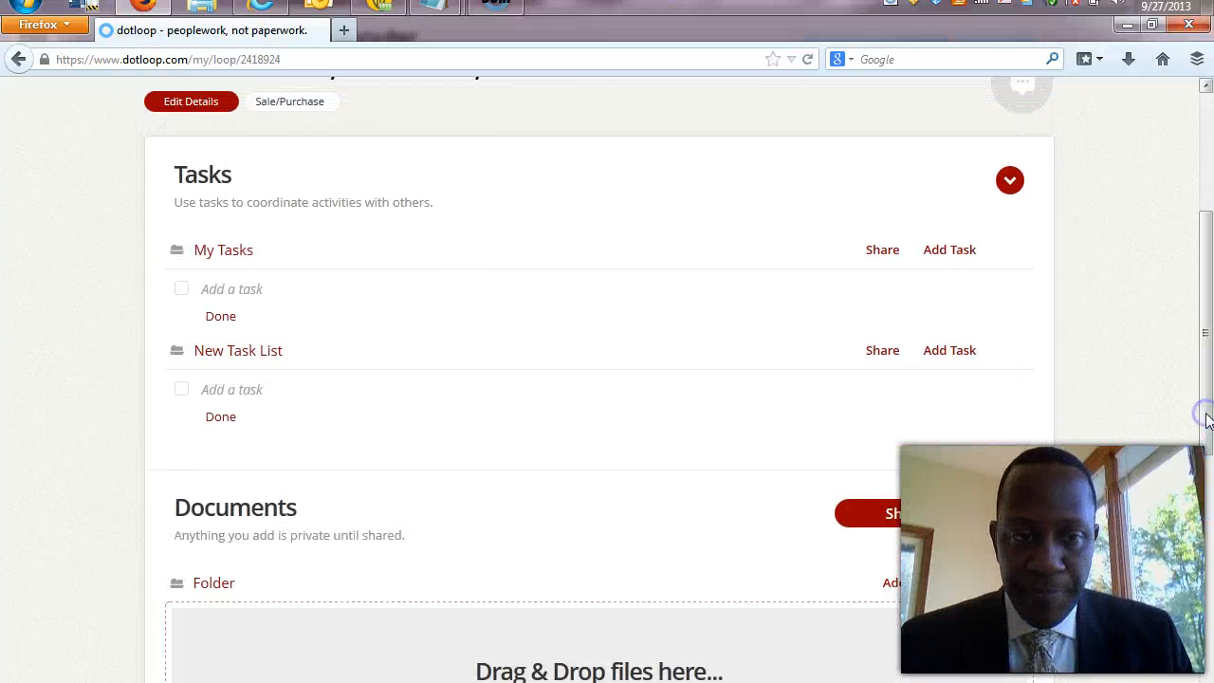
Move the Tasks section to the bottom of the loop page.
{"action": "left_click", "coordinate": [1011, 184]}
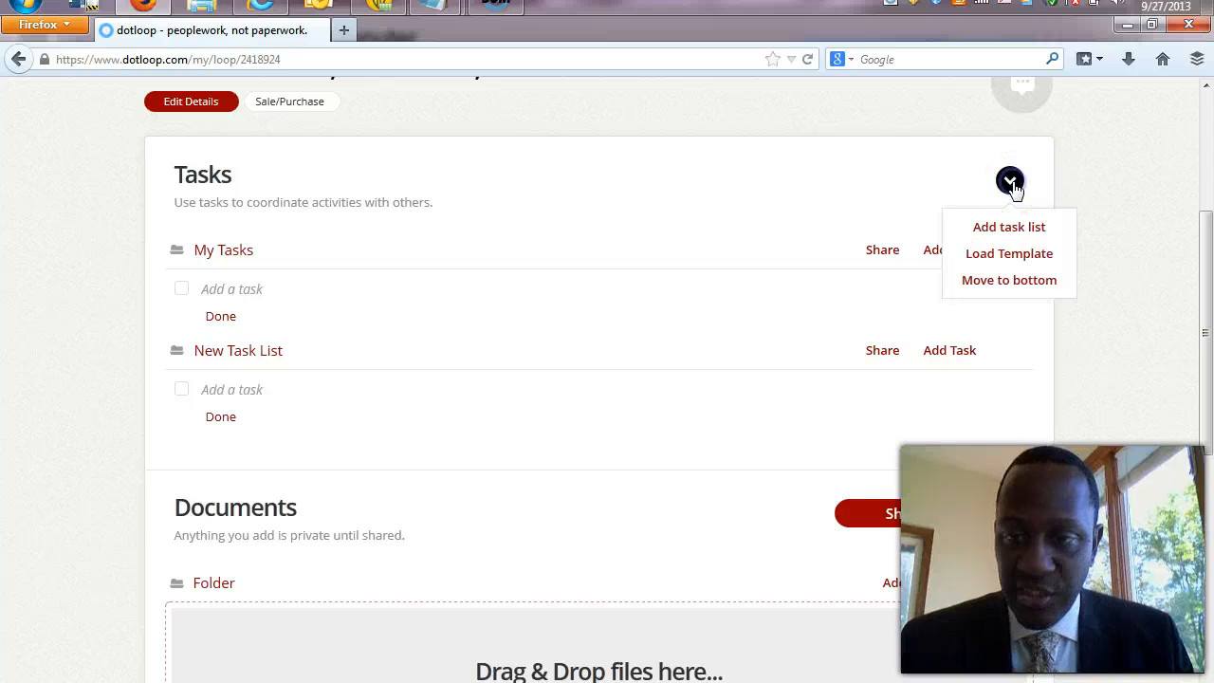
{"action": "left_click", "coordinate": [1020, 280]}
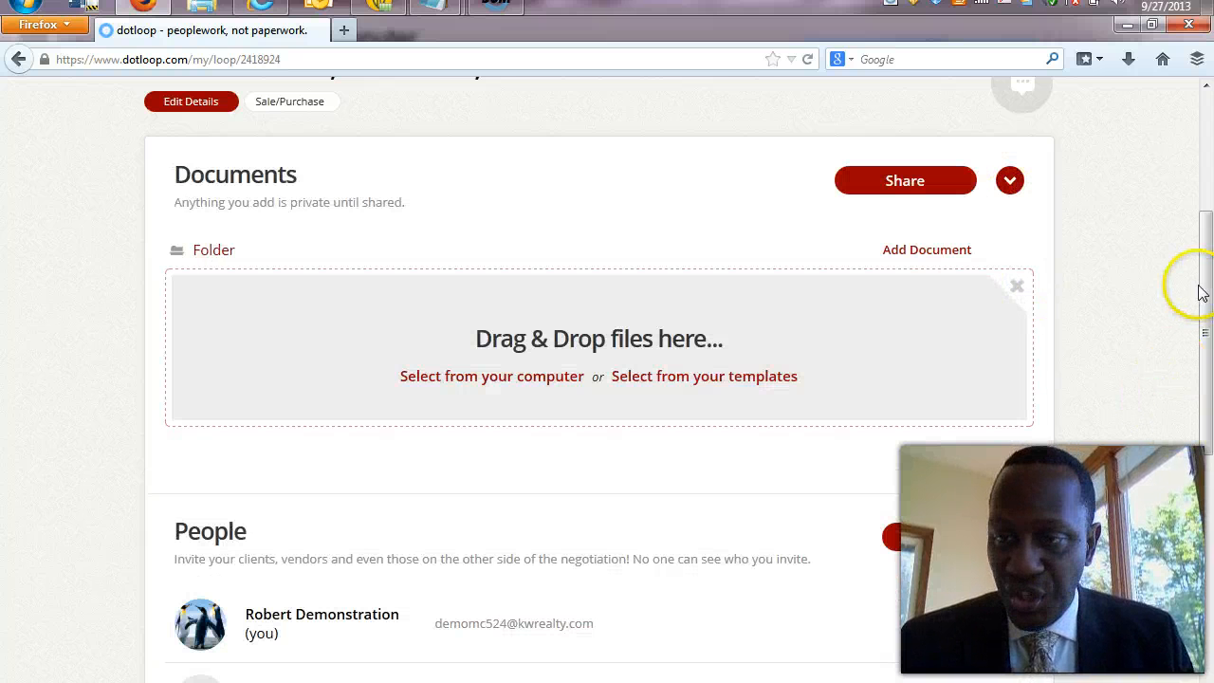
{"action": "left_click_drag", "start_coordinate": [1210, 315], "coordinate": [1209, 318]}
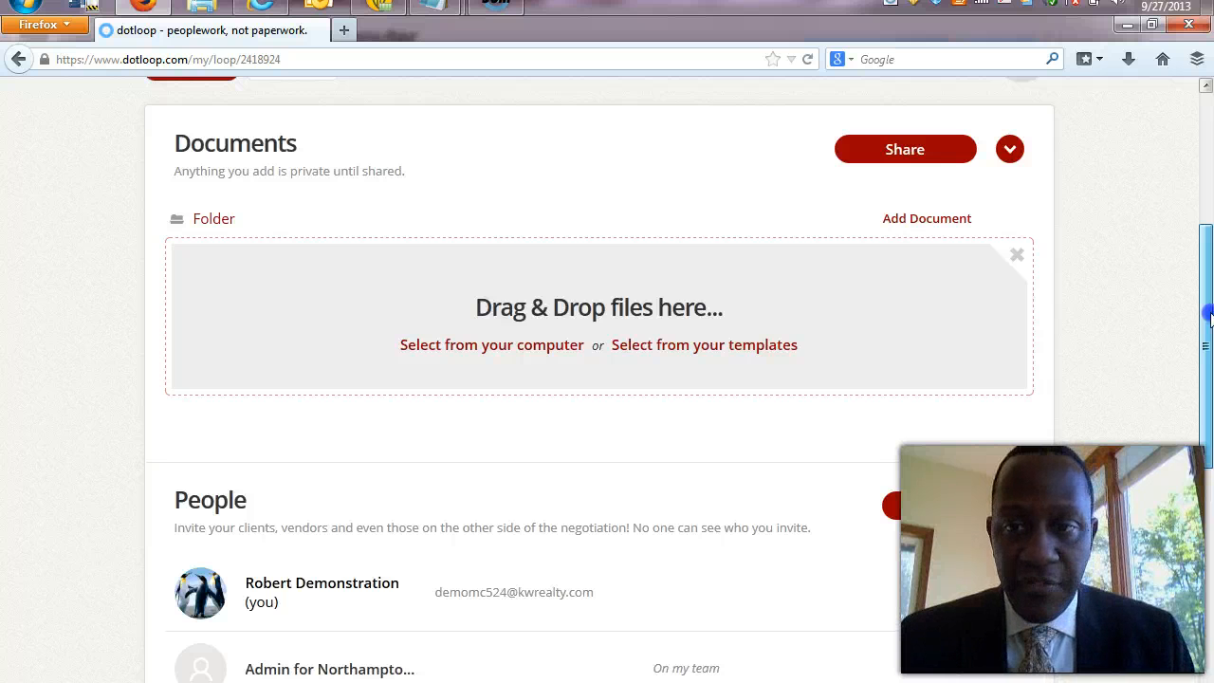
{"action": "left_click_drag", "start_coordinate": [1209, 317], "coordinate": [1209, 429]}
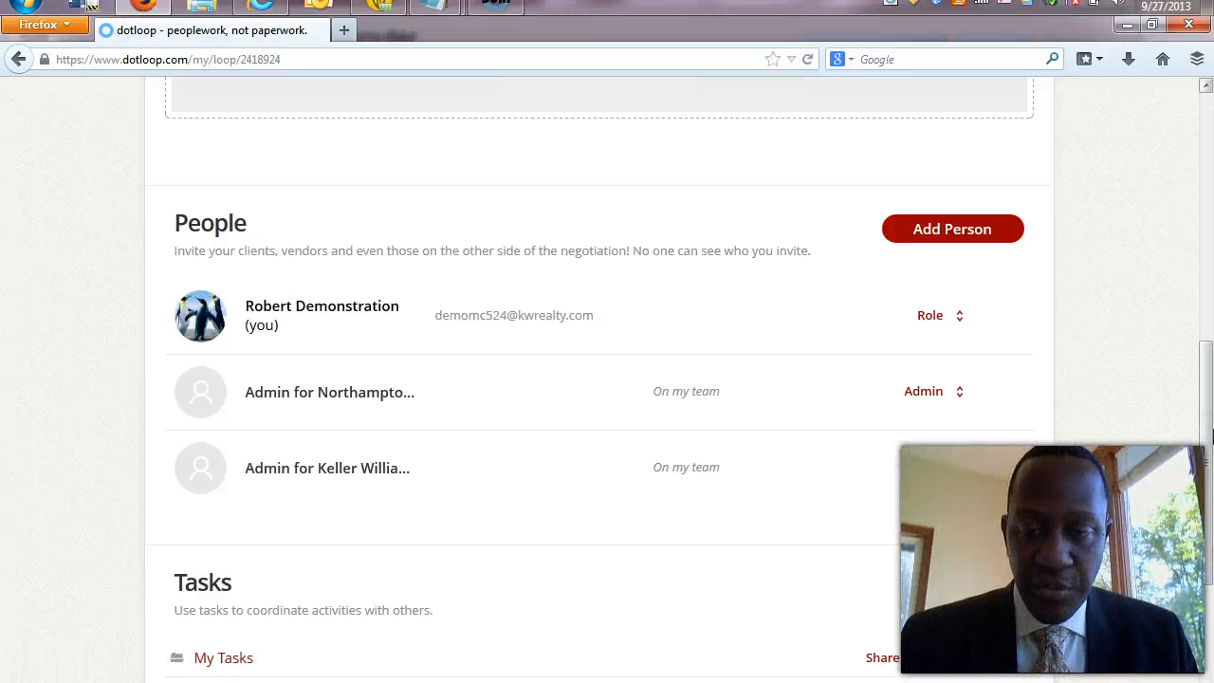
Visit your account profile, then return to the Loops overview.
{"action": "left_click", "coordinate": [372, 325]}
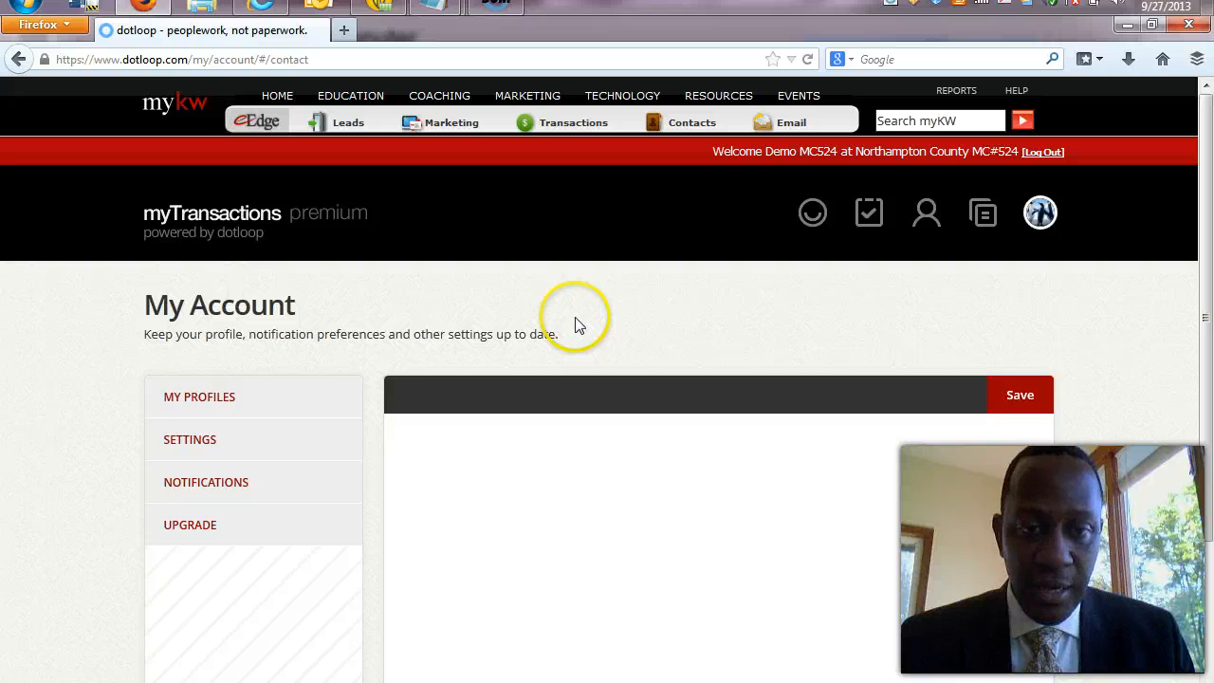
{"action": "left_click", "coordinate": [804, 214]}
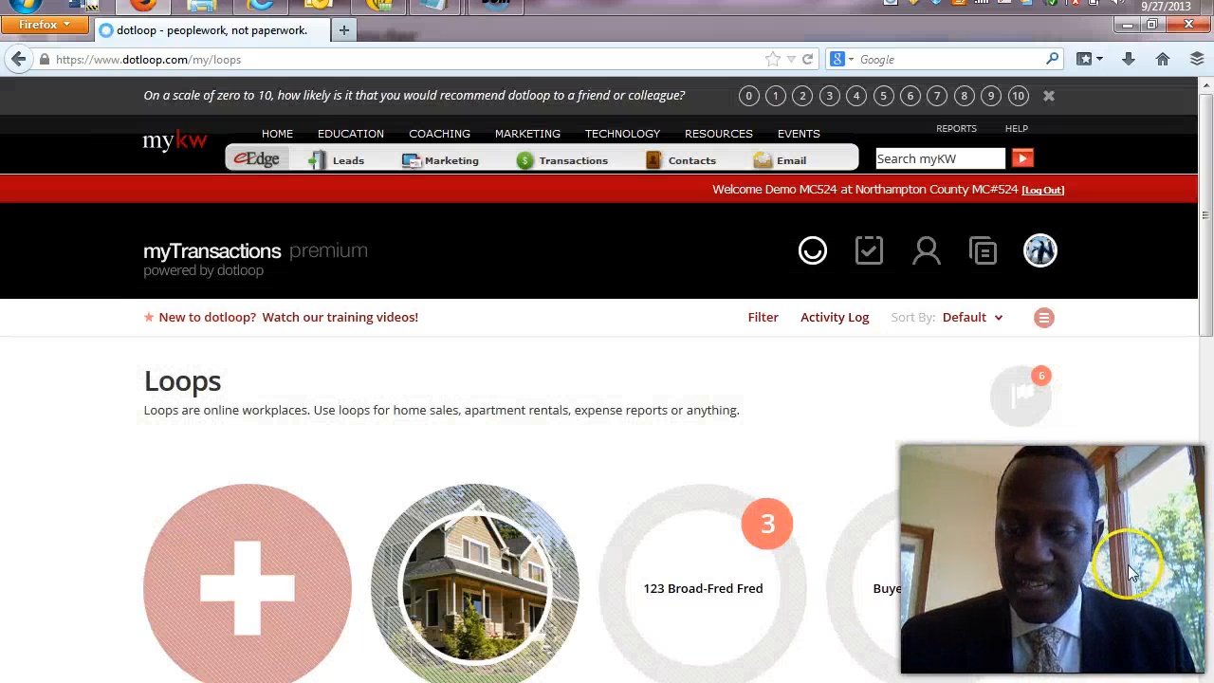
Switch loops to list view, clear the '765' search, and sort by Last updated.
{"action": "scroll", "coordinate": [1206, 322], "scroll_direction": "down", "scroll_amount": 3}
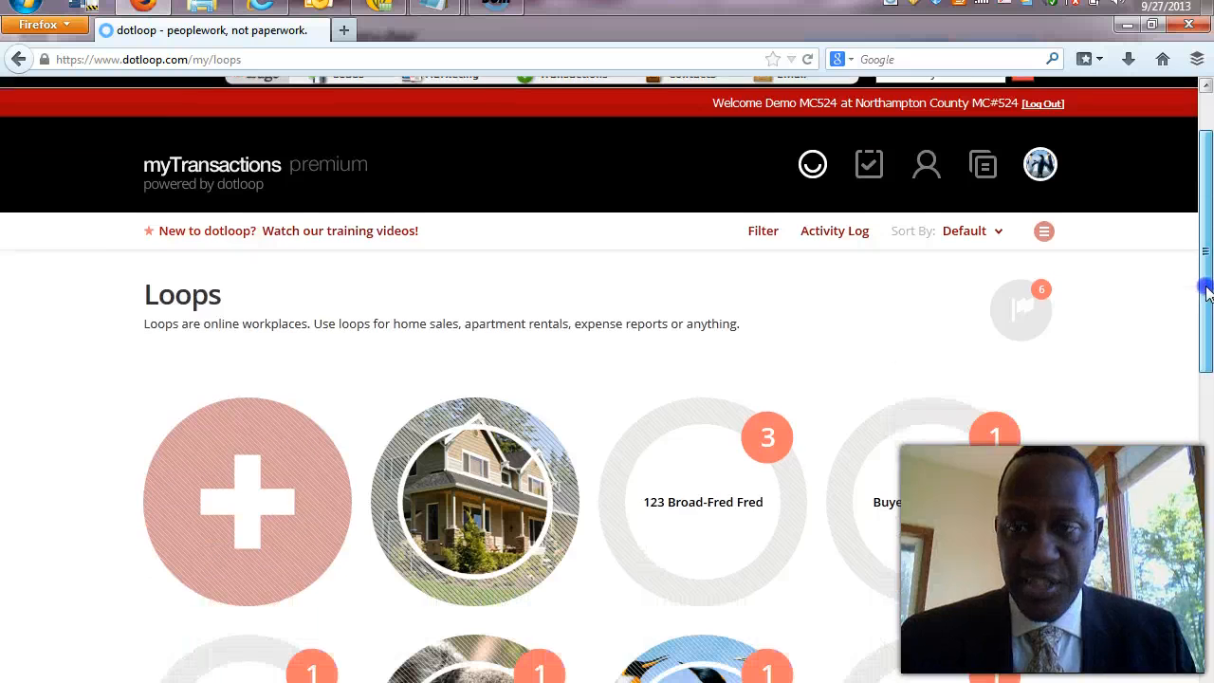
{"action": "mouse_move", "coordinate": [1206, 322]}
{"action": "left_mouse_down"}
{"action": "mouse_move", "coordinate": [1207, 339]}
{"action": "mouse_move", "coordinate": [1208, 312]}
{"action": "left_mouse_up"}
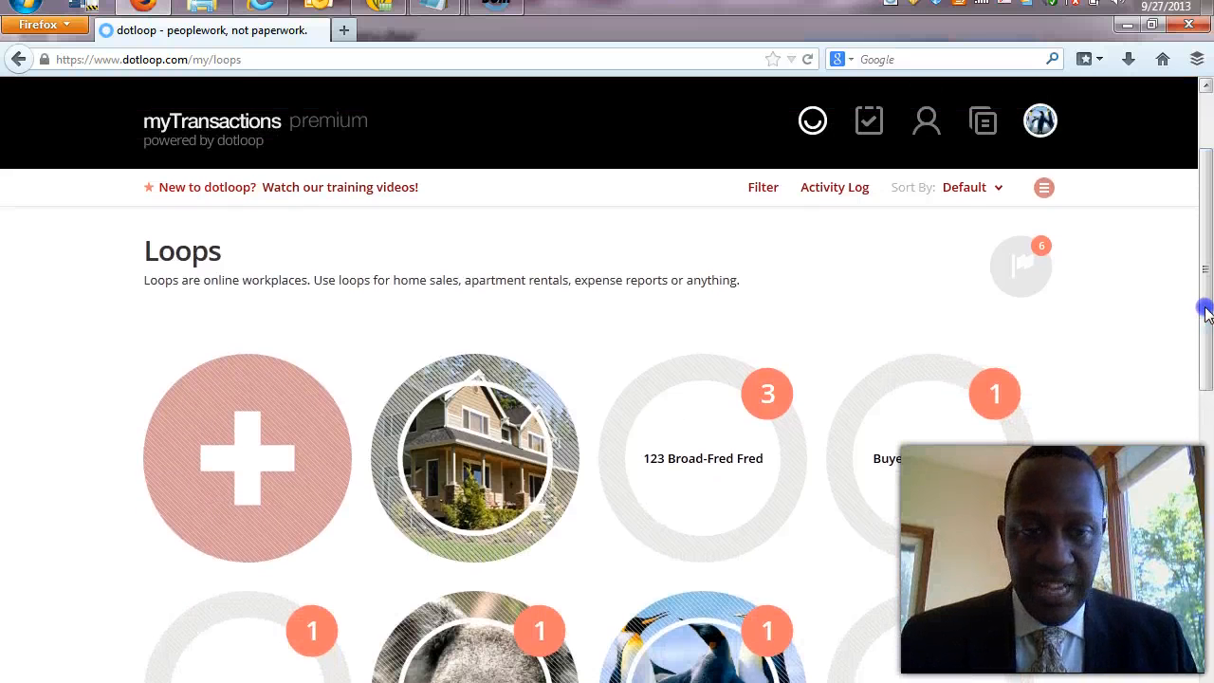
{"action": "left_click", "coordinate": [1044, 190]}
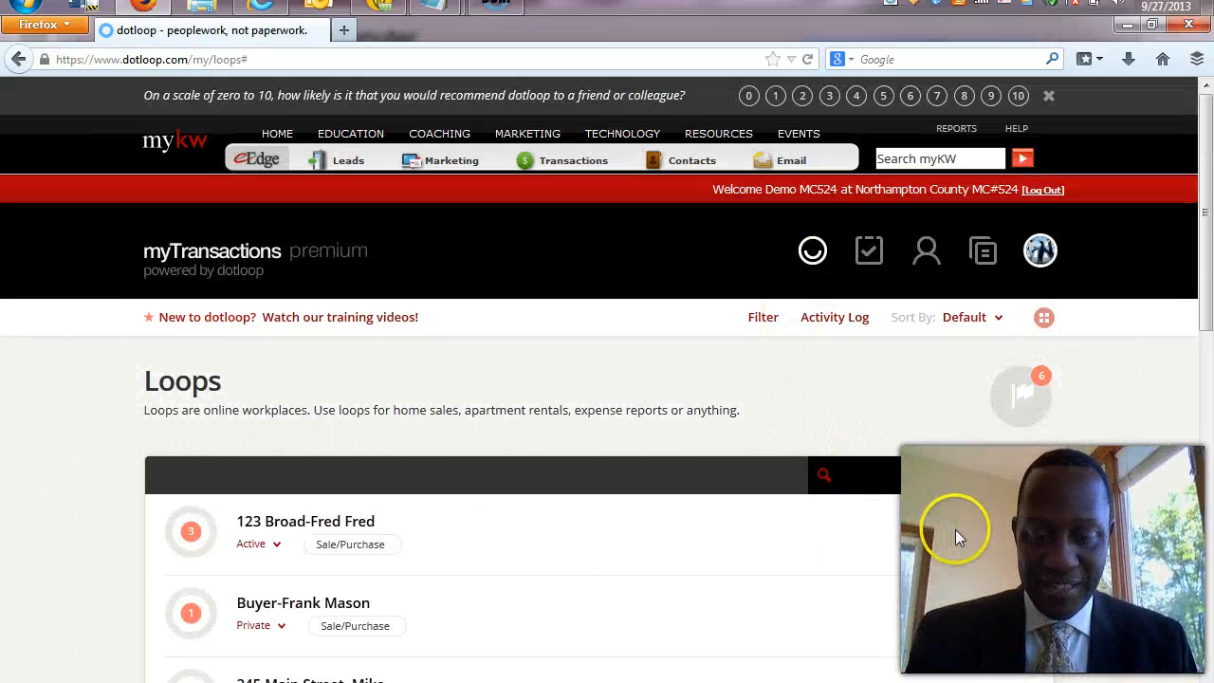
{"action": "type", "text": "7"}
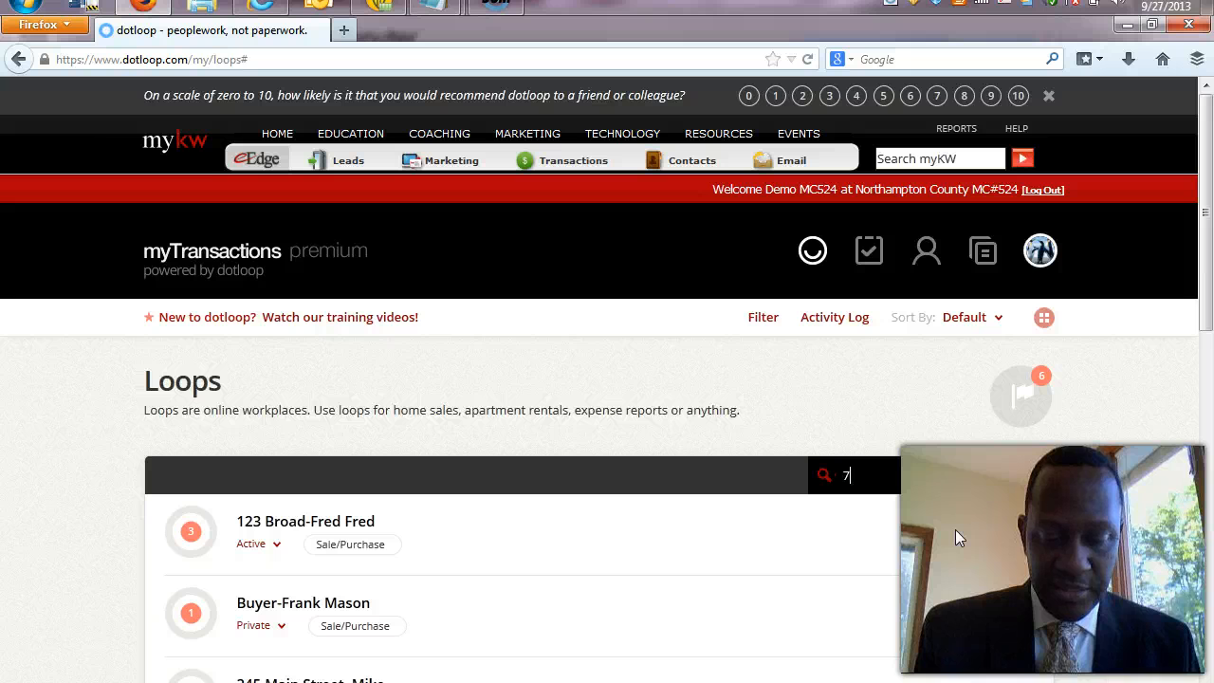
{"action": "type", "text": "65"}
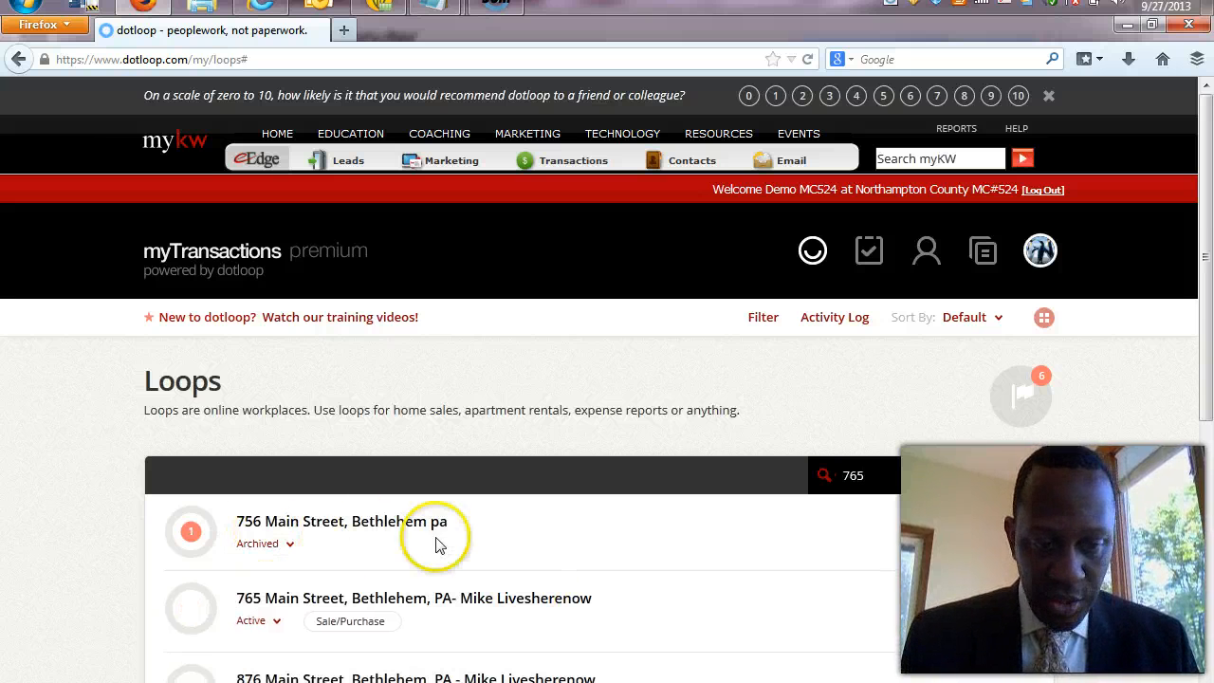
{"action": "key", "text": "BackSpace"}
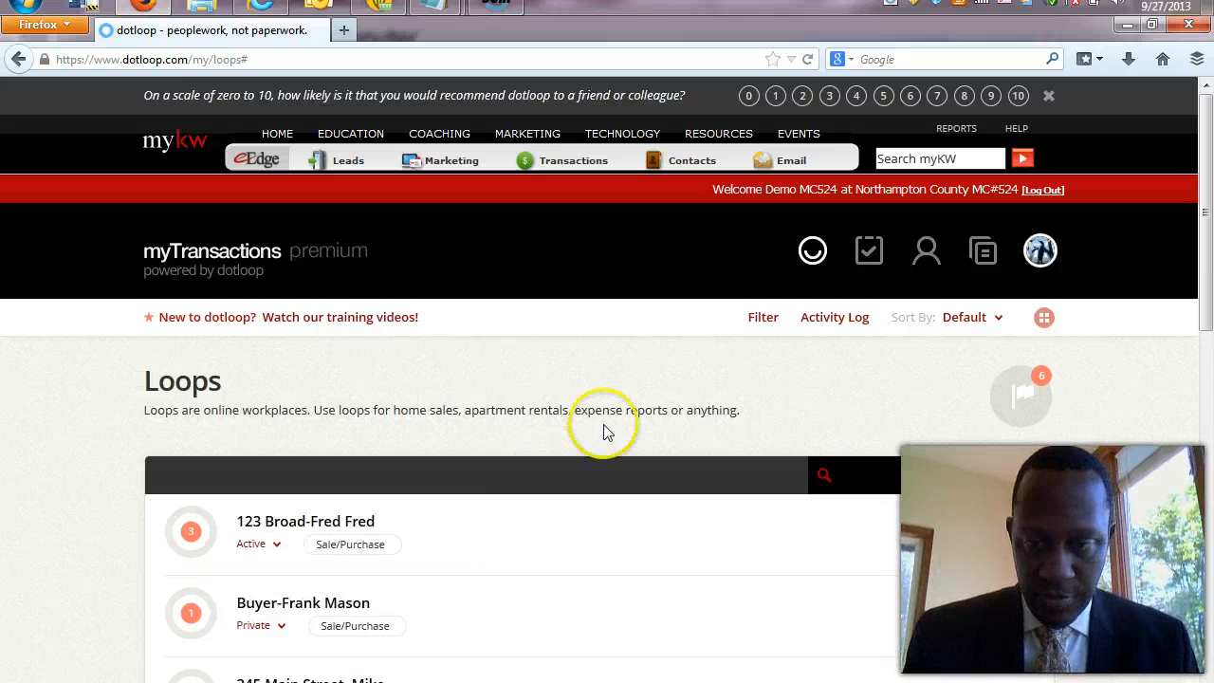
{"action": "left_click", "coordinate": [998, 321]}
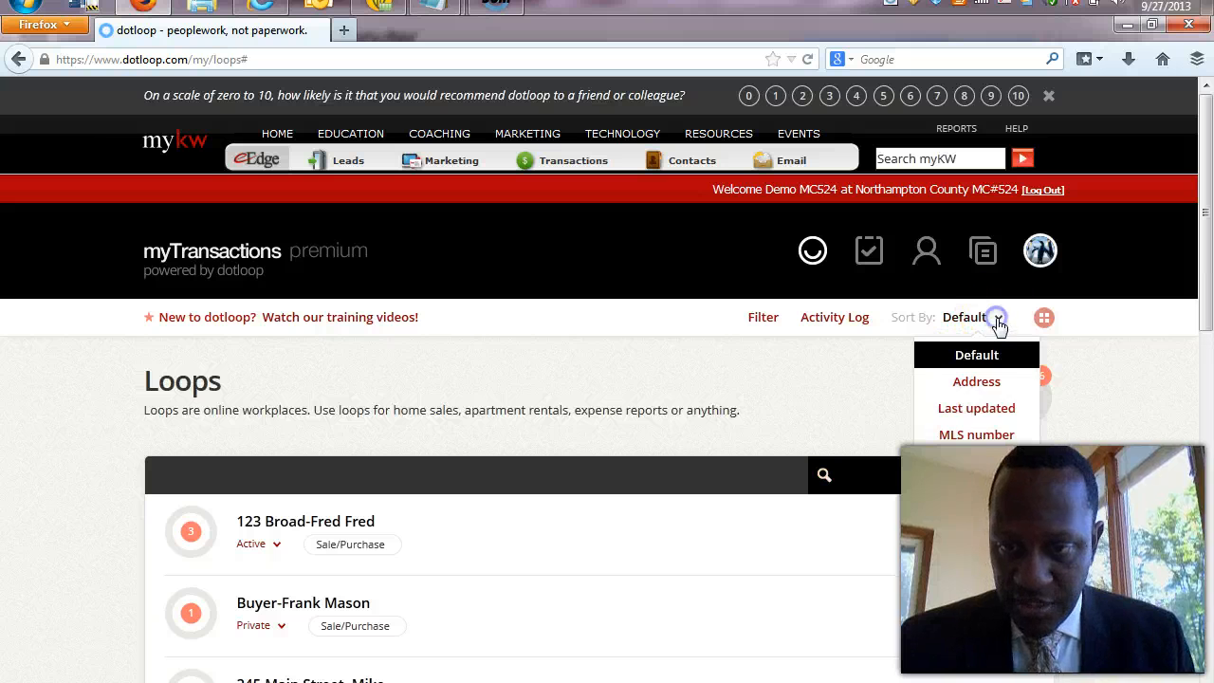
{"action": "left_click", "coordinate": [976, 408]}
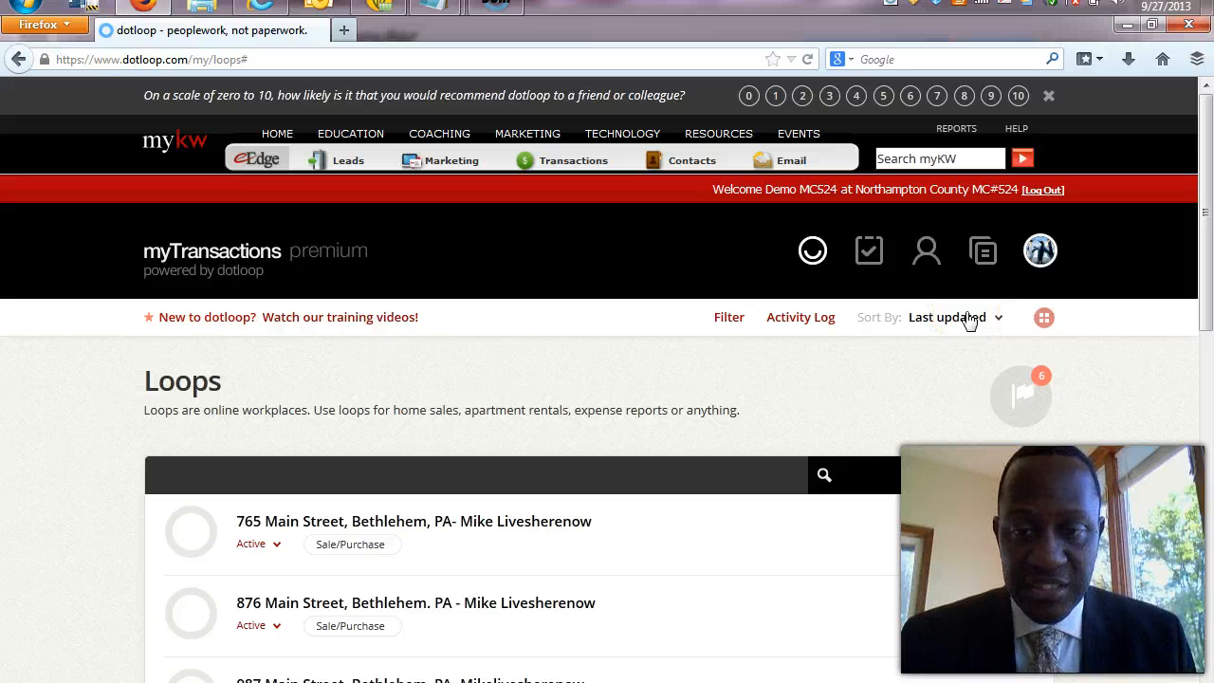
{"action": "left_click", "coordinate": [312, 523]}
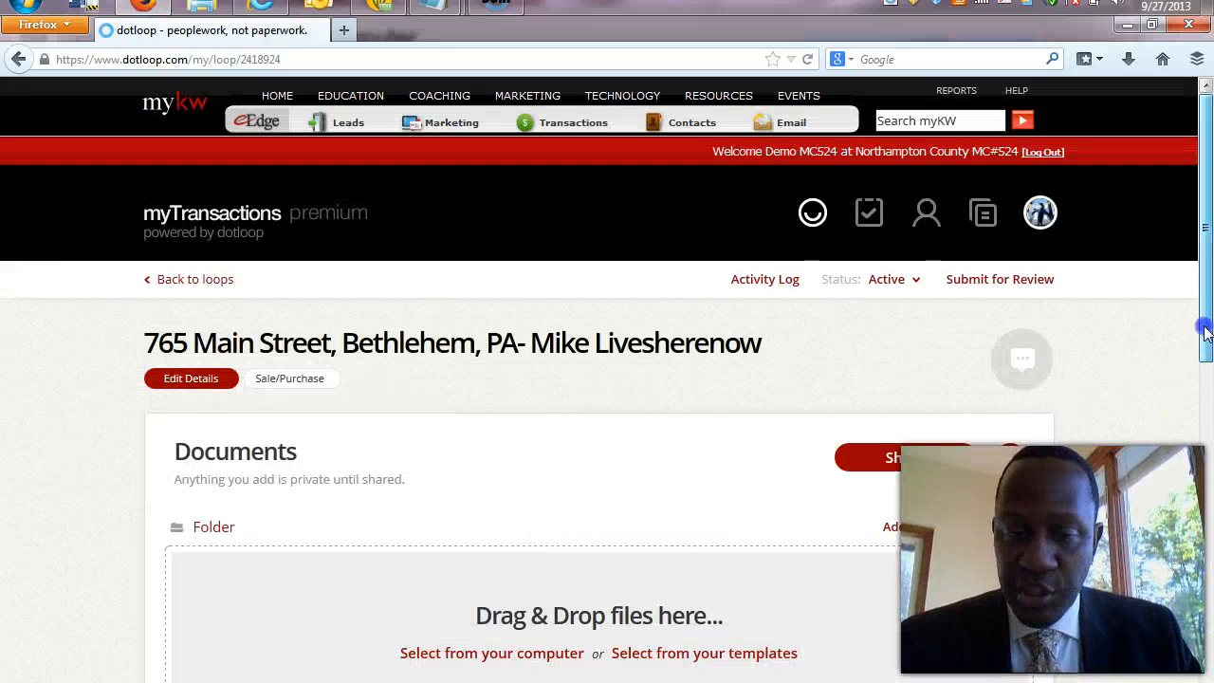
{"action": "left_click_drag", "start_coordinate": [1204, 327], "coordinate": [1209, 566]}
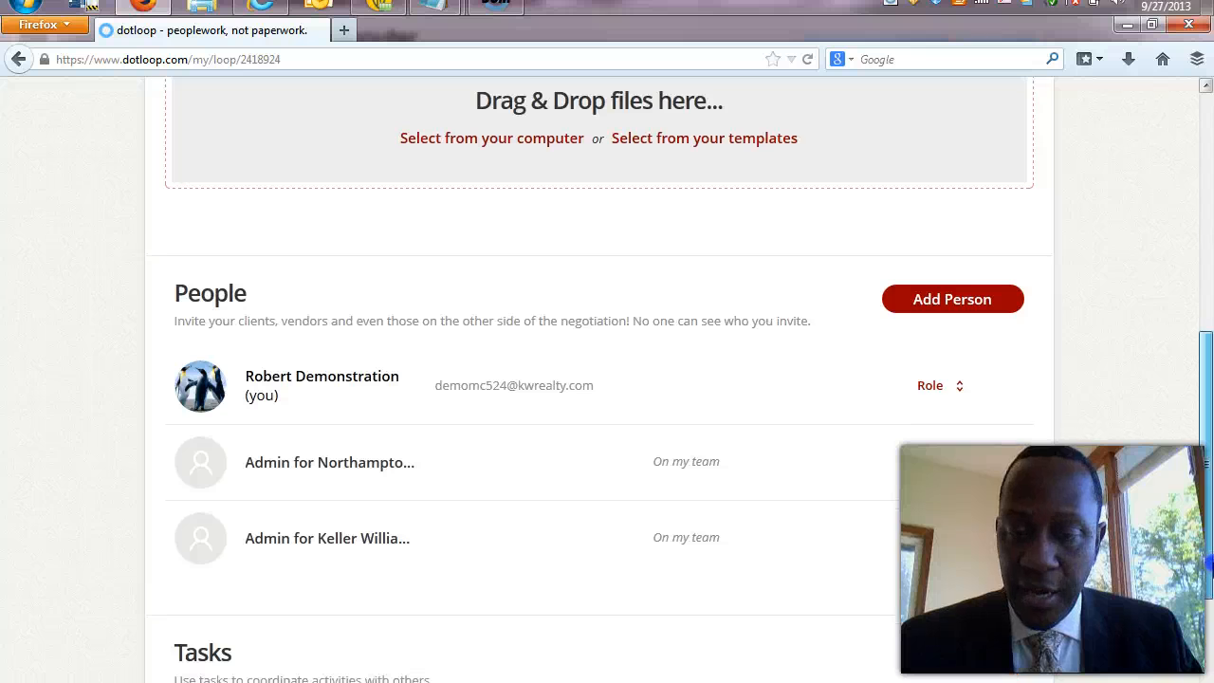
{"action": "left_click", "coordinate": [956, 388]}
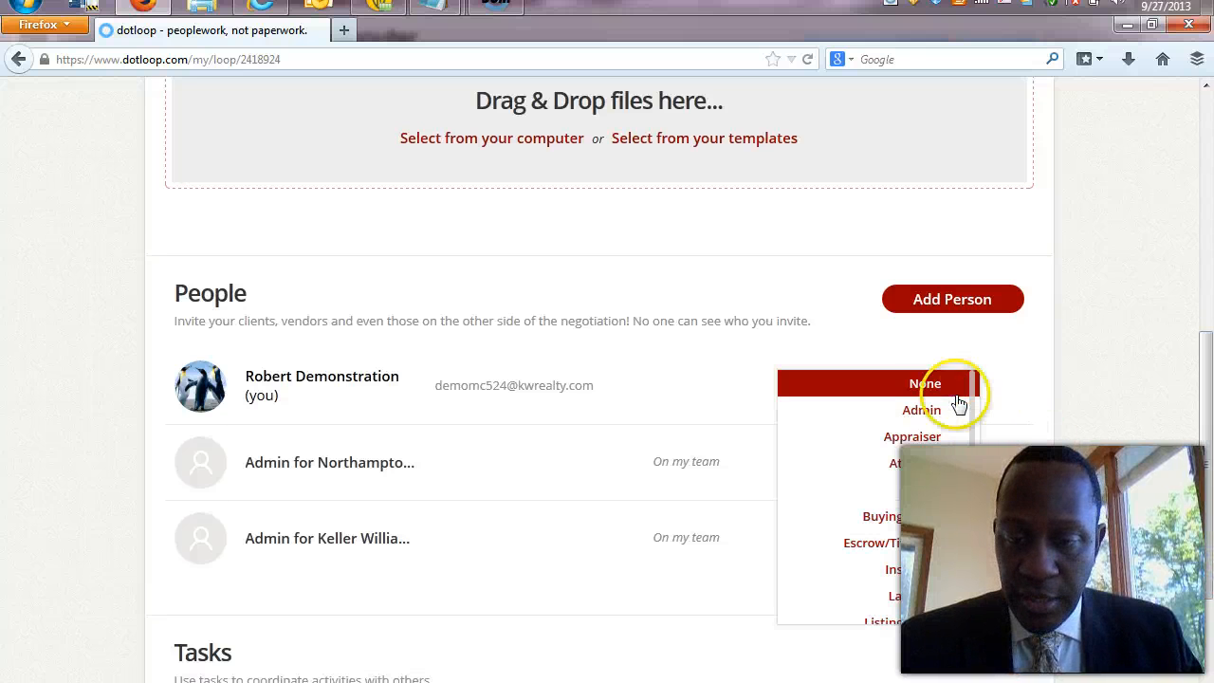
{"action": "left_click_drag", "start_coordinate": [972, 455], "coordinate": [971, 507]}
{"action": "left_click", "coordinate": [925, 509]}
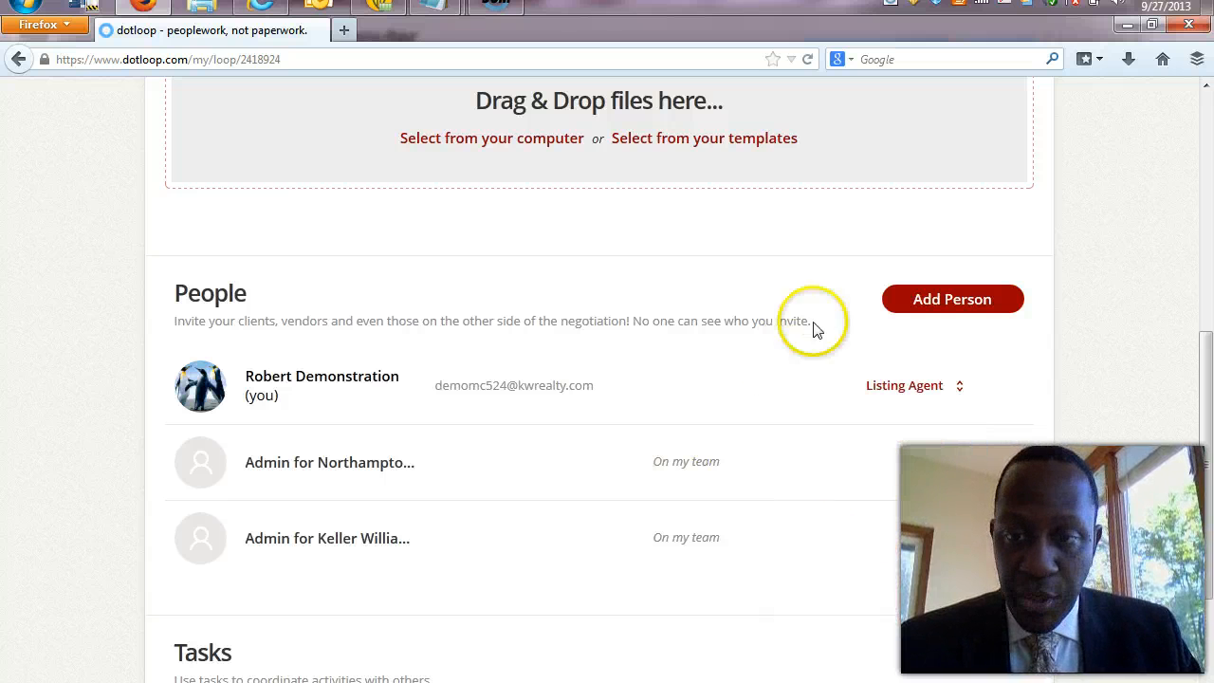
Start adding a person and fill in the seller from saved contacts by name.
{"action": "left_click", "coordinate": [983, 301]}
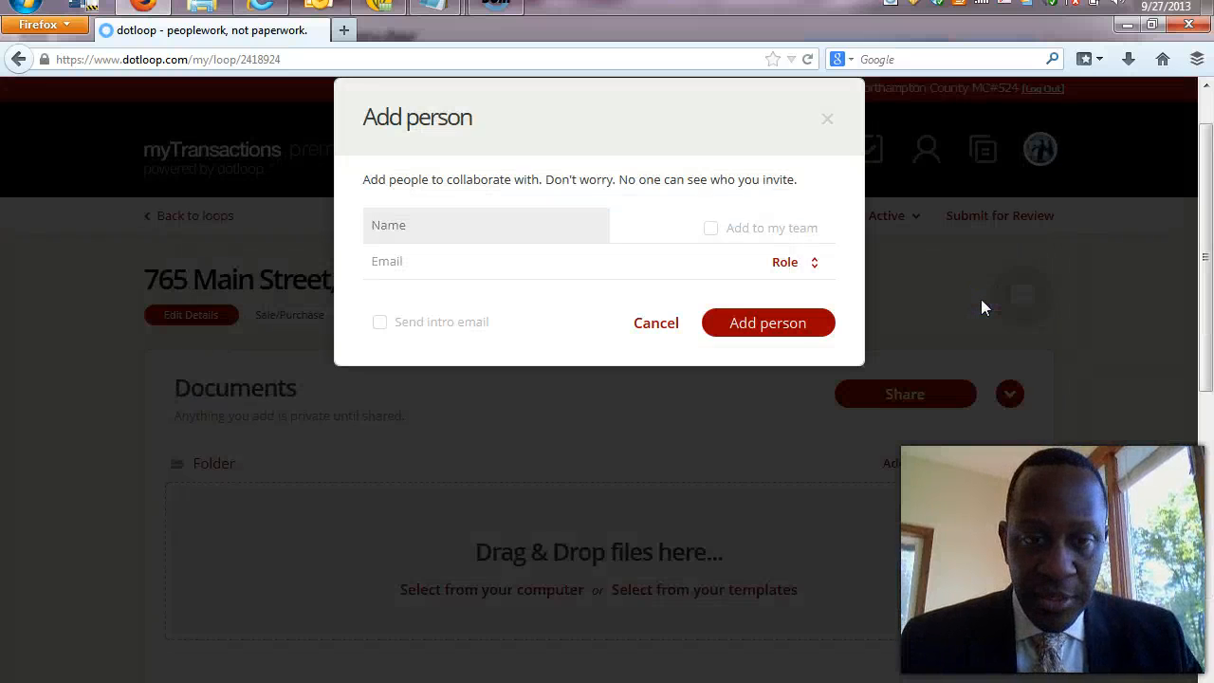
{"action": "left_click", "coordinate": [981, 302]}
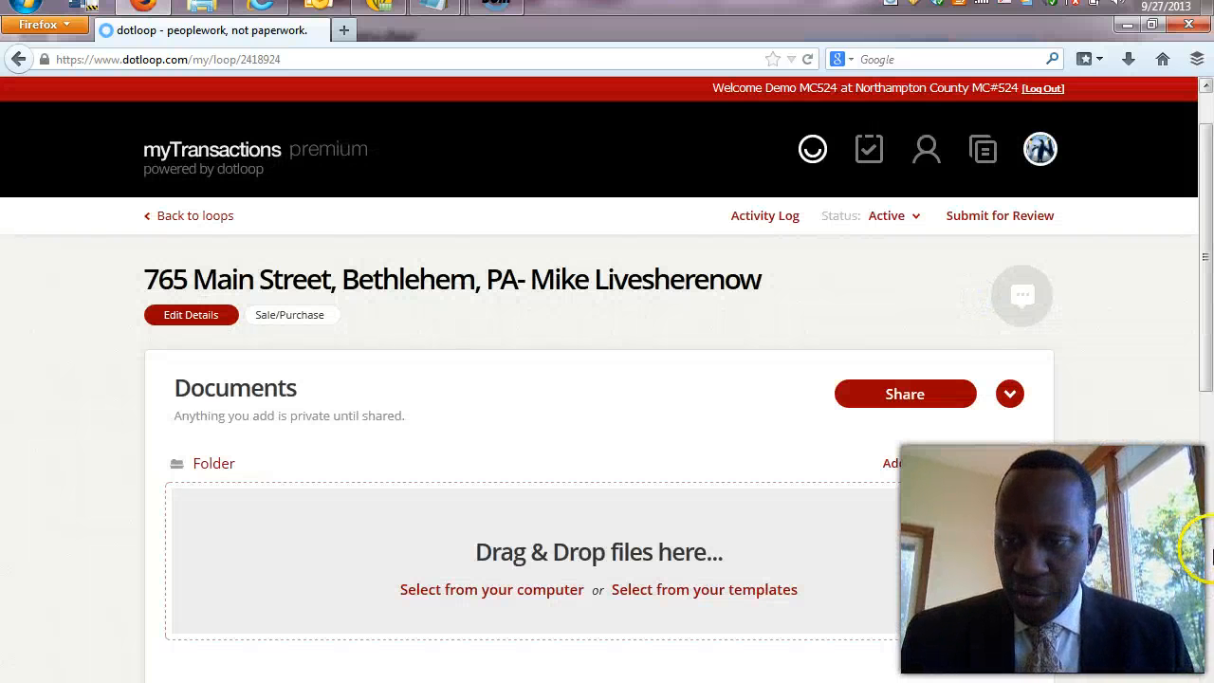
{"action": "left_click_drag", "start_coordinate": [1204, 380], "coordinate": [1203, 512]}
{"action": "left_click", "coordinate": [990, 460]}
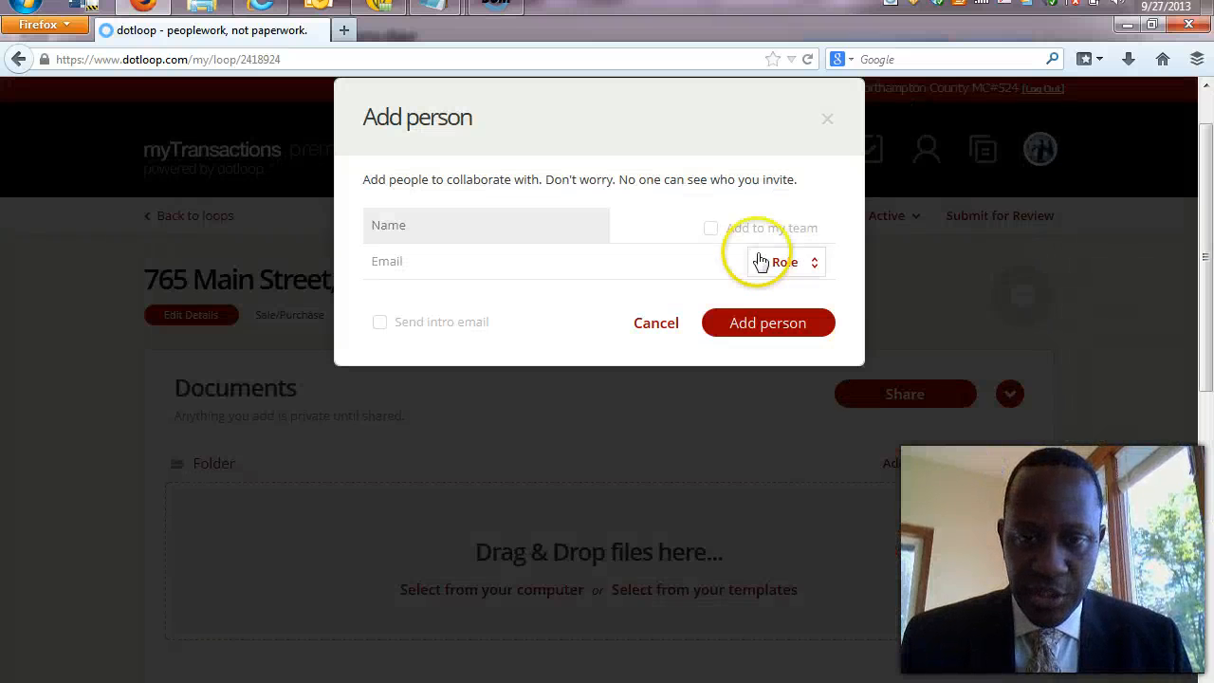
{"action": "left_click", "coordinate": [591, 222]}
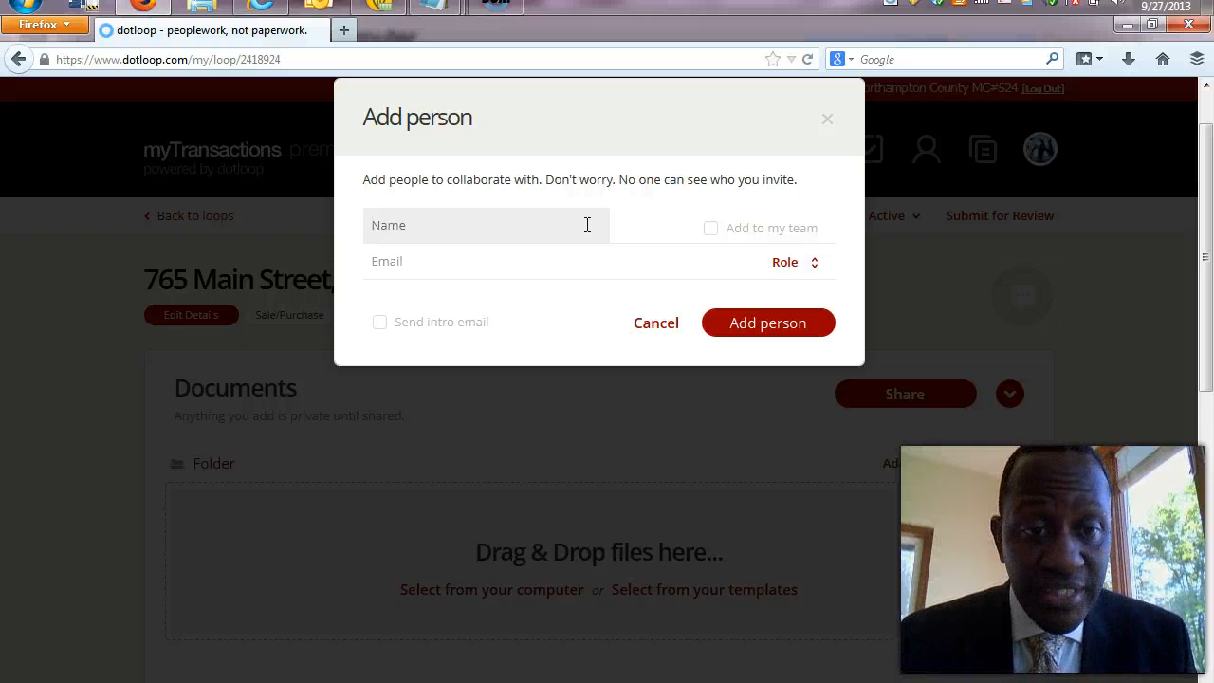
{"action": "left_click", "coordinate": [476, 236]}
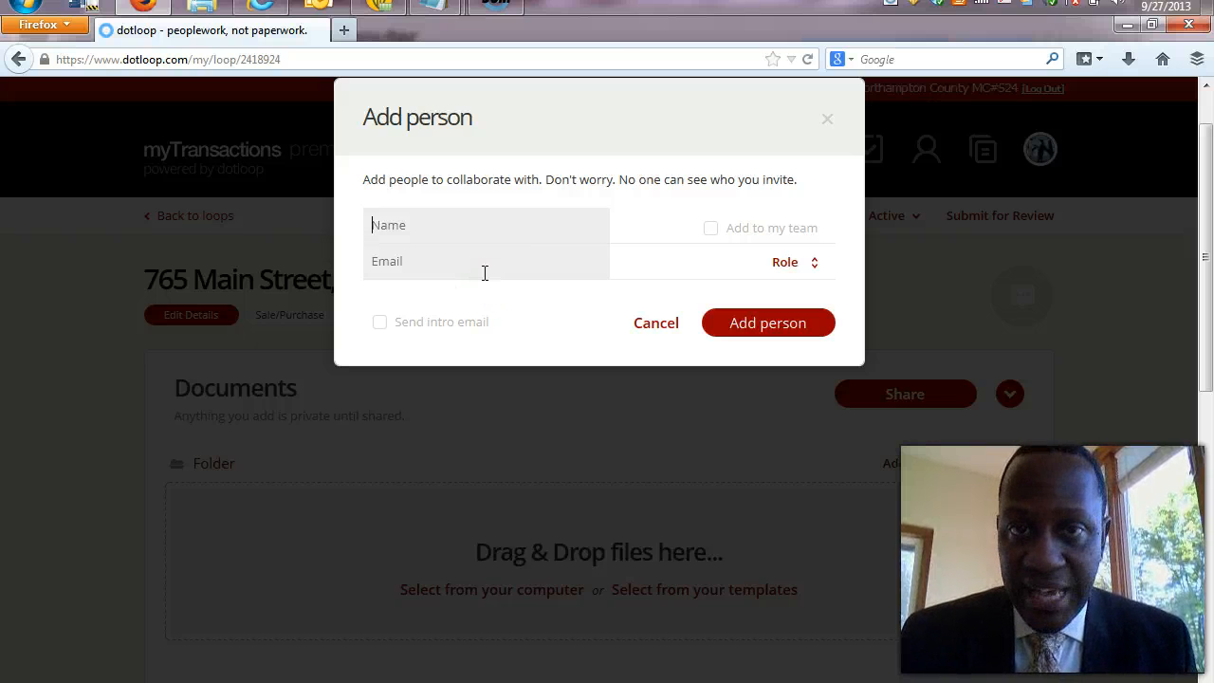
{"action": "type", "text": "m"}
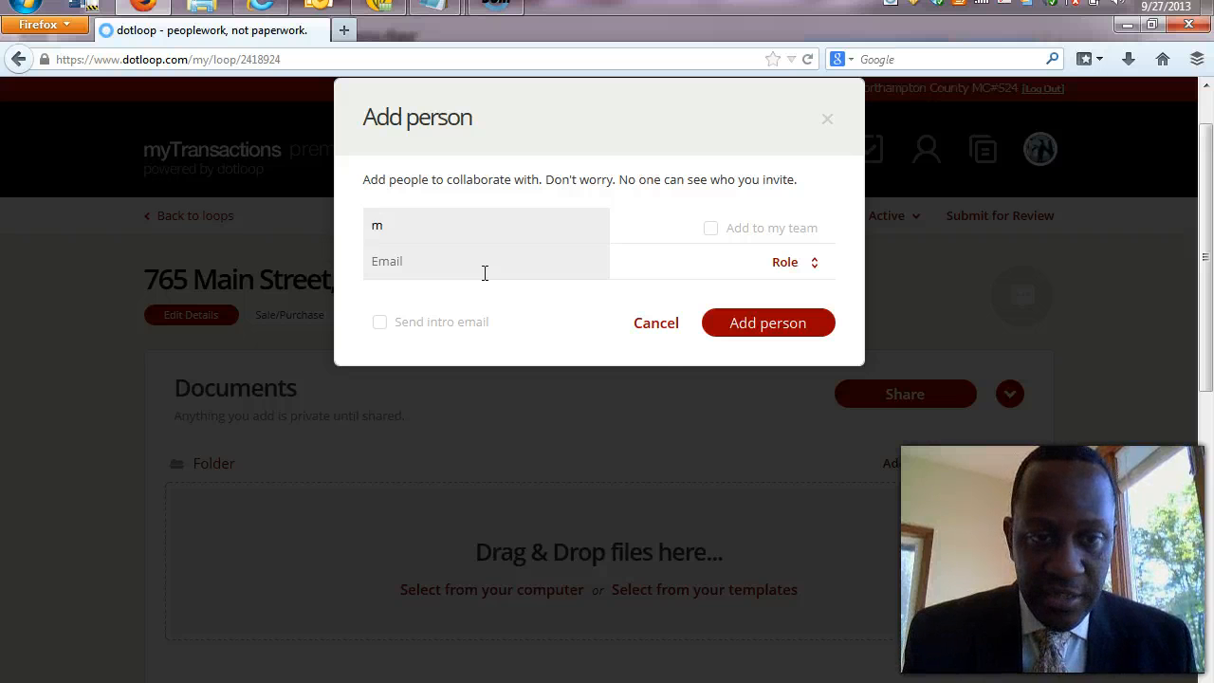
{"action": "type", "text": "Mike"}
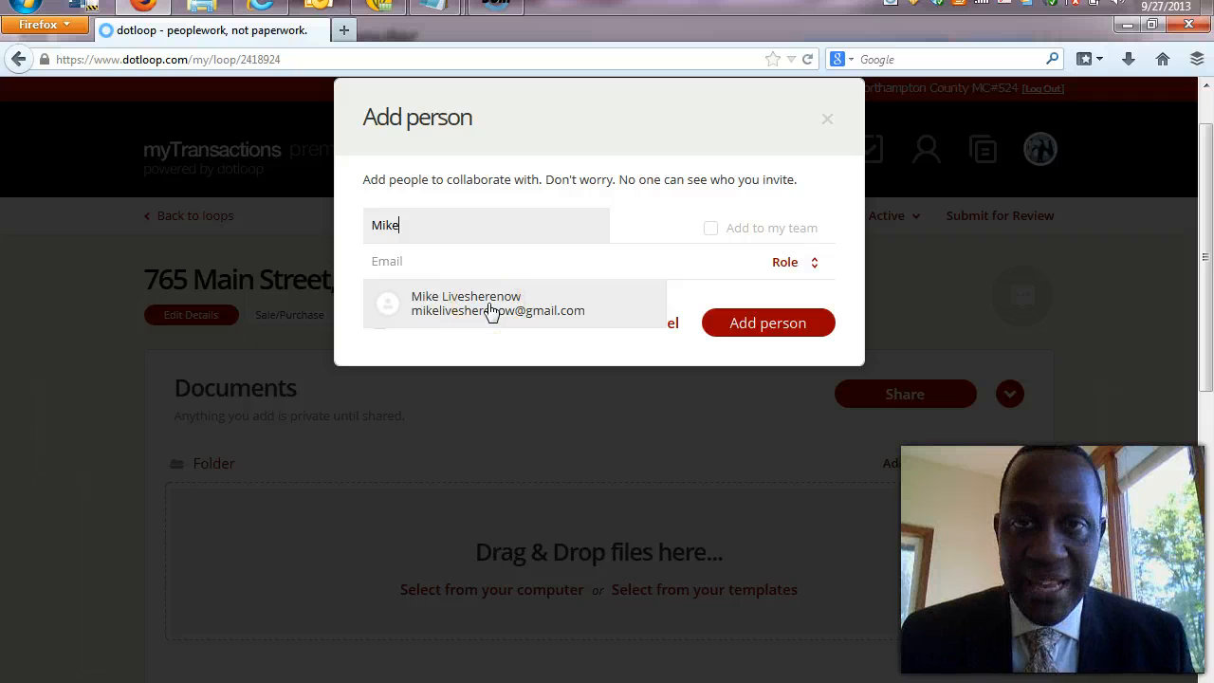
{"action": "left_click", "coordinate": [489, 309]}
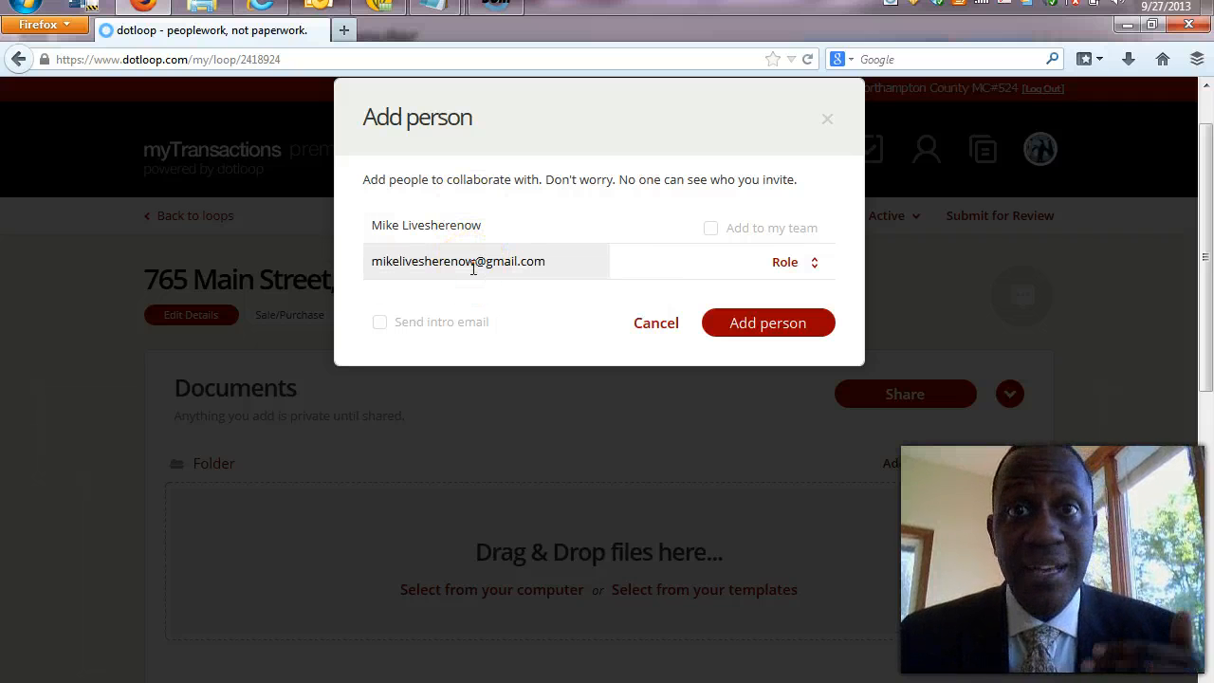
Give the new person the Seller role and add them to the loop.
{"action": "left_click", "coordinate": [815, 271]}
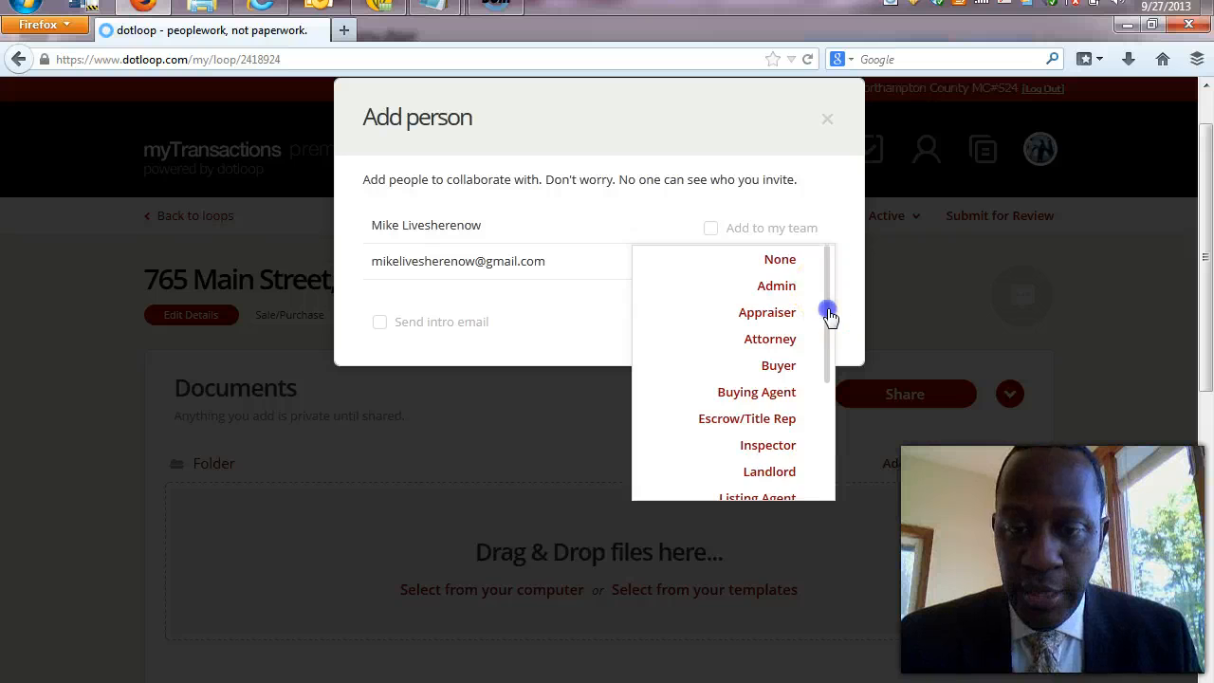
{"action": "left_click_drag", "start_coordinate": [828, 313], "coordinate": [835, 399]}
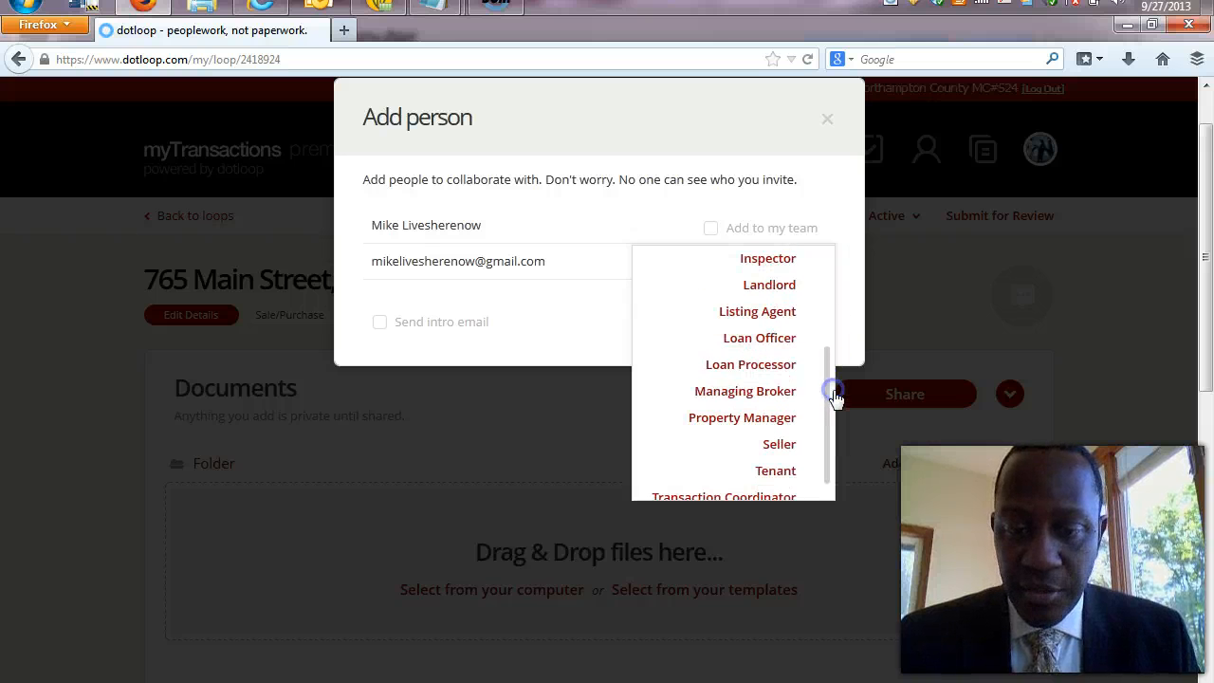
{"action": "left_click", "coordinate": [781, 444]}
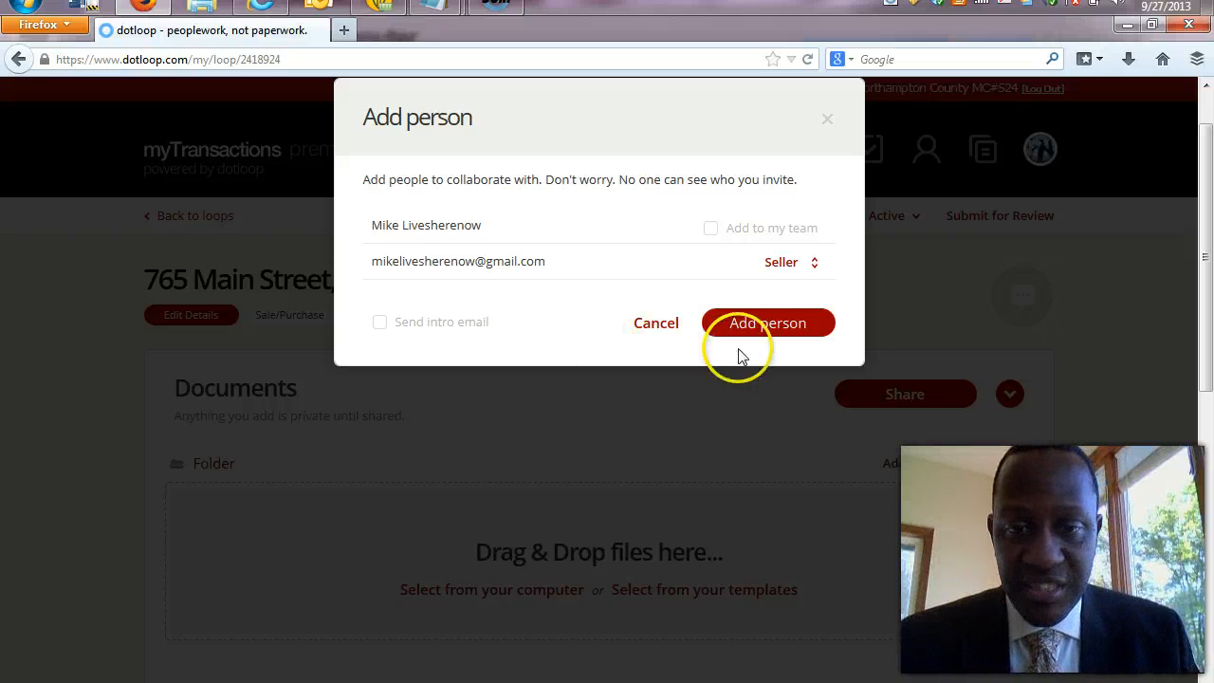
{"action": "left_click", "coordinate": [771, 330]}
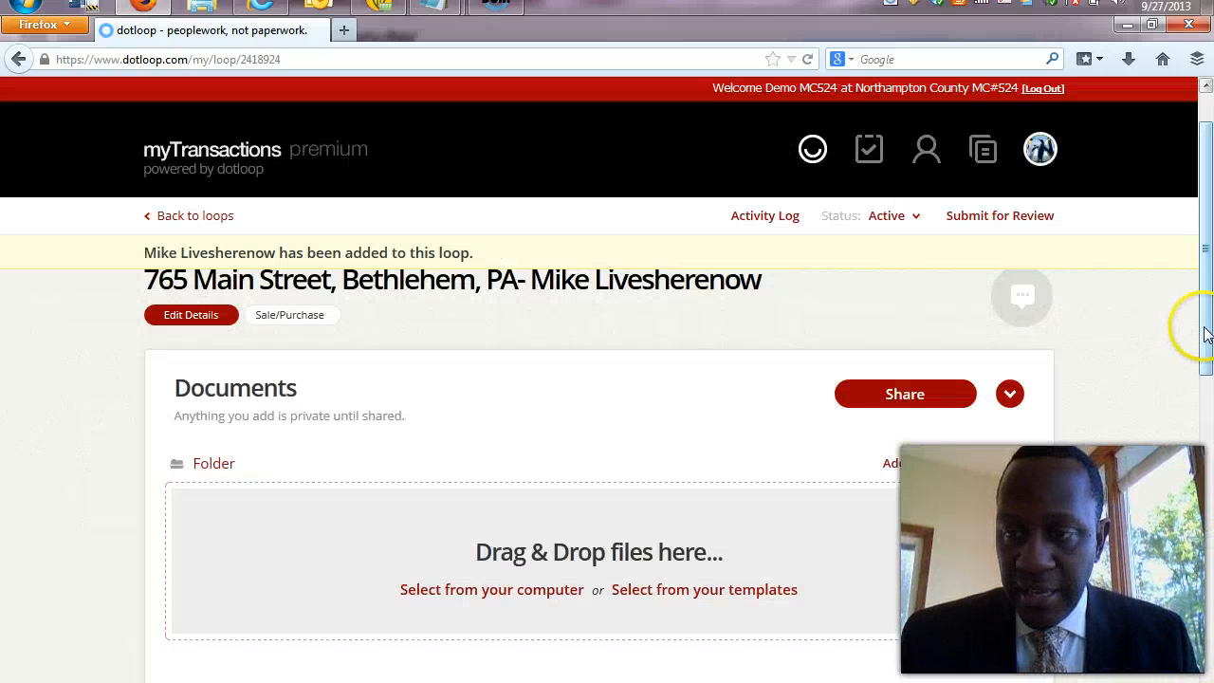
Scroll back to the Documents section and reopen the add-document drop area with computer and template options.
{"action": "left_click_drag", "start_coordinate": [1203, 338], "coordinate": [1209, 629]}
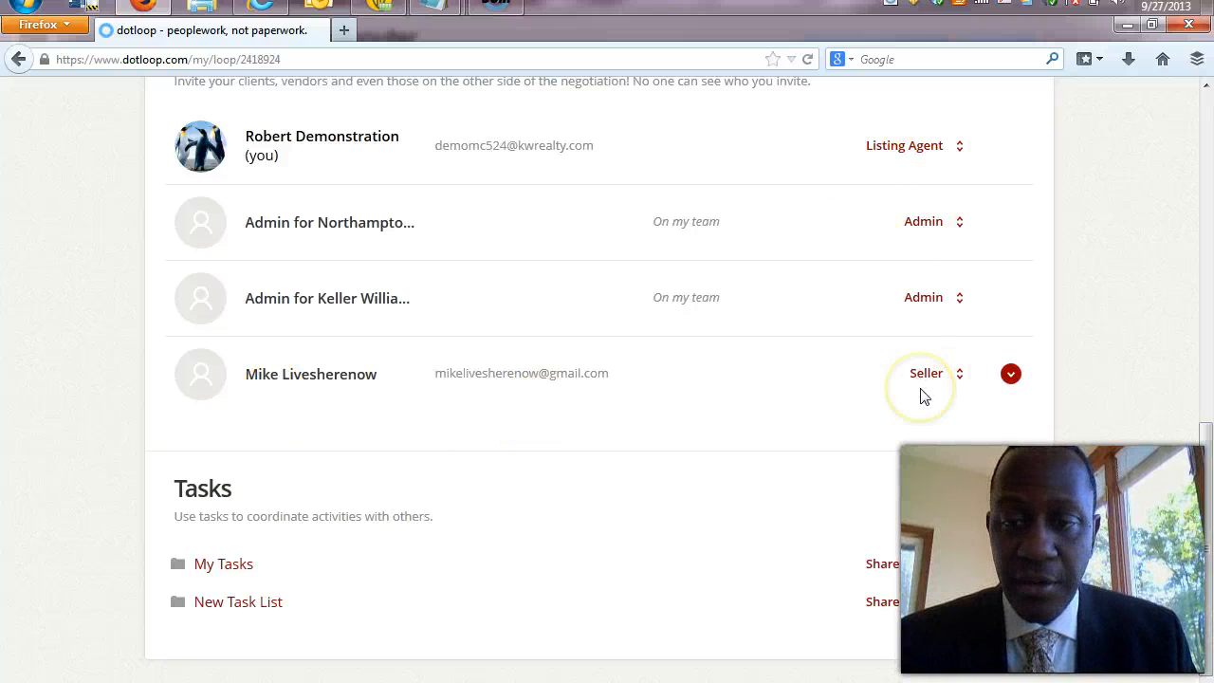
{"action": "left_click", "coordinate": [1206, 89]}
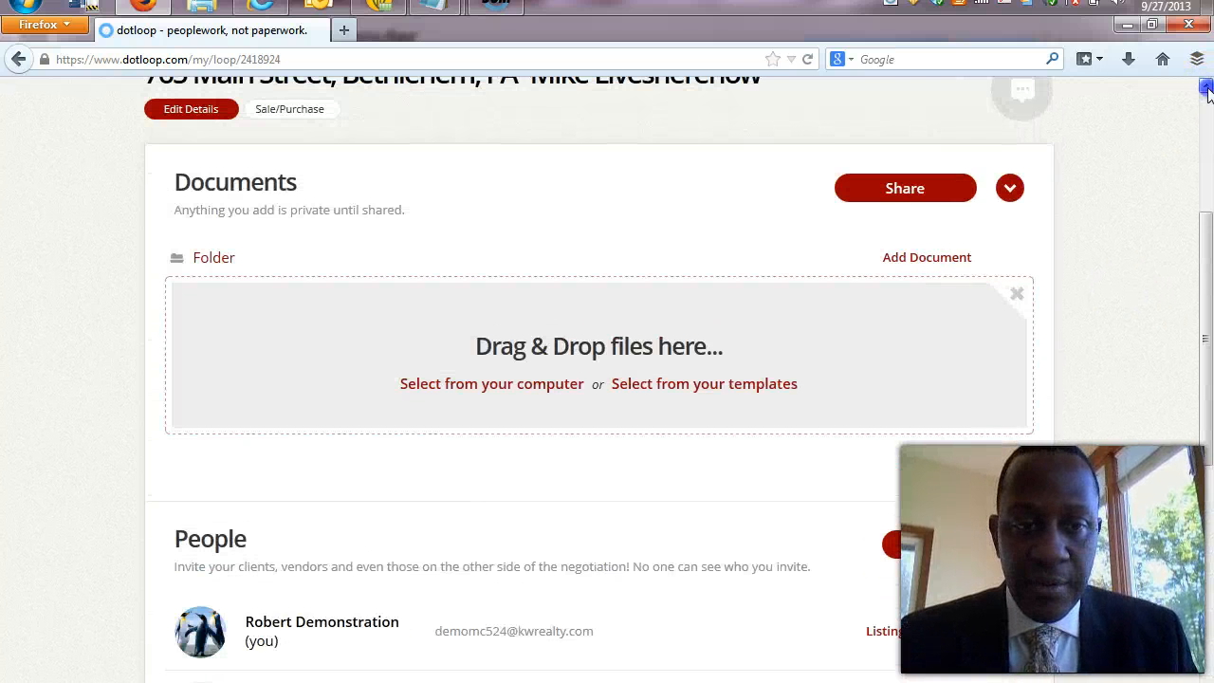
{"action": "left_click", "coordinate": [1206, 89]}
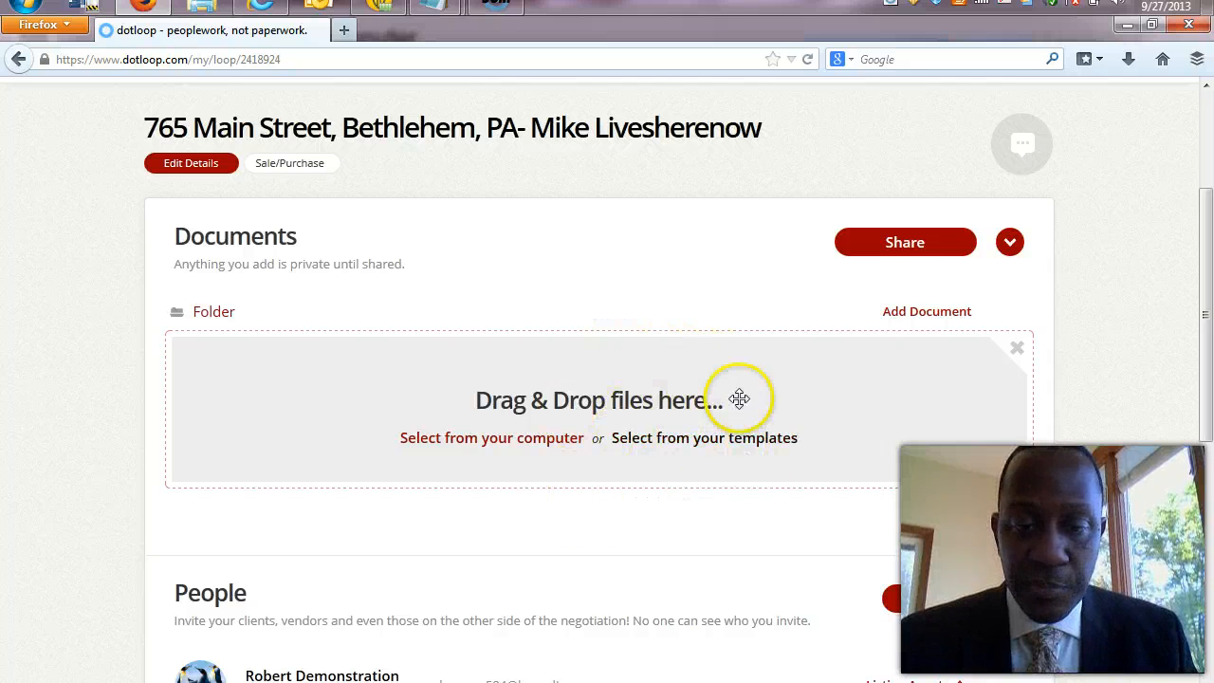
{"action": "left_click", "coordinate": [912, 315]}
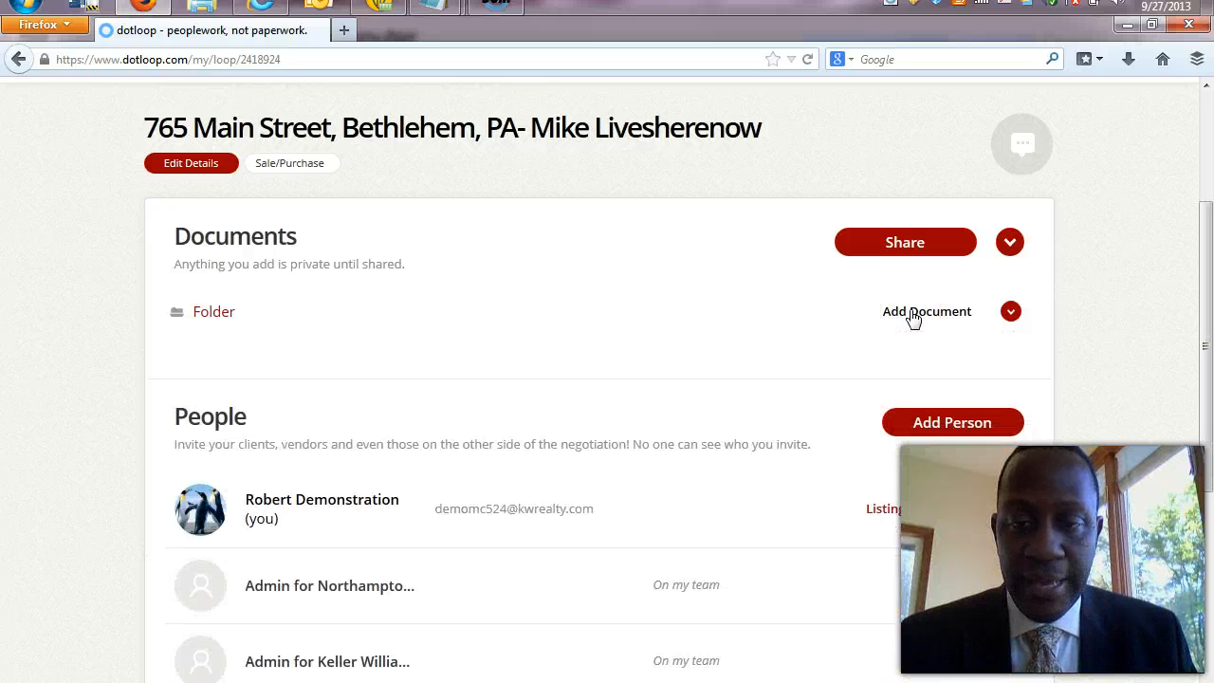
{"action": "left_click", "coordinate": [913, 316]}
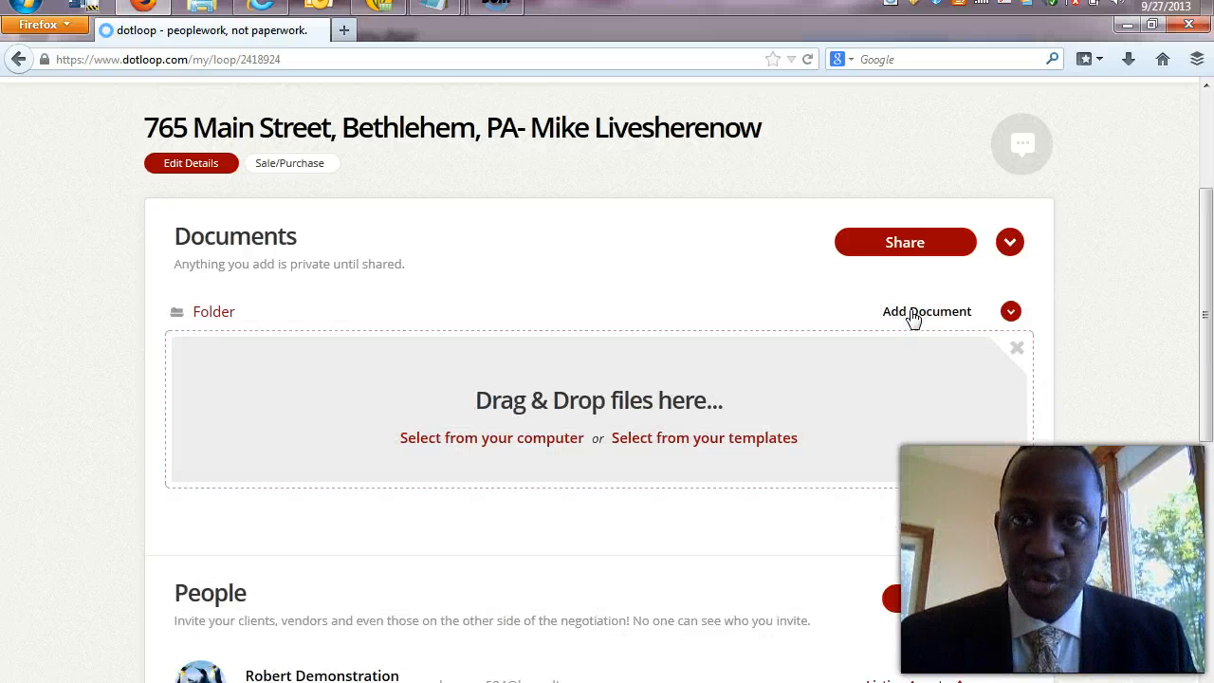
Select all three forms in the standard listing documents template folder, including the Seller's Property Disclosure.
{"action": "left_click", "coordinate": [735, 446]}
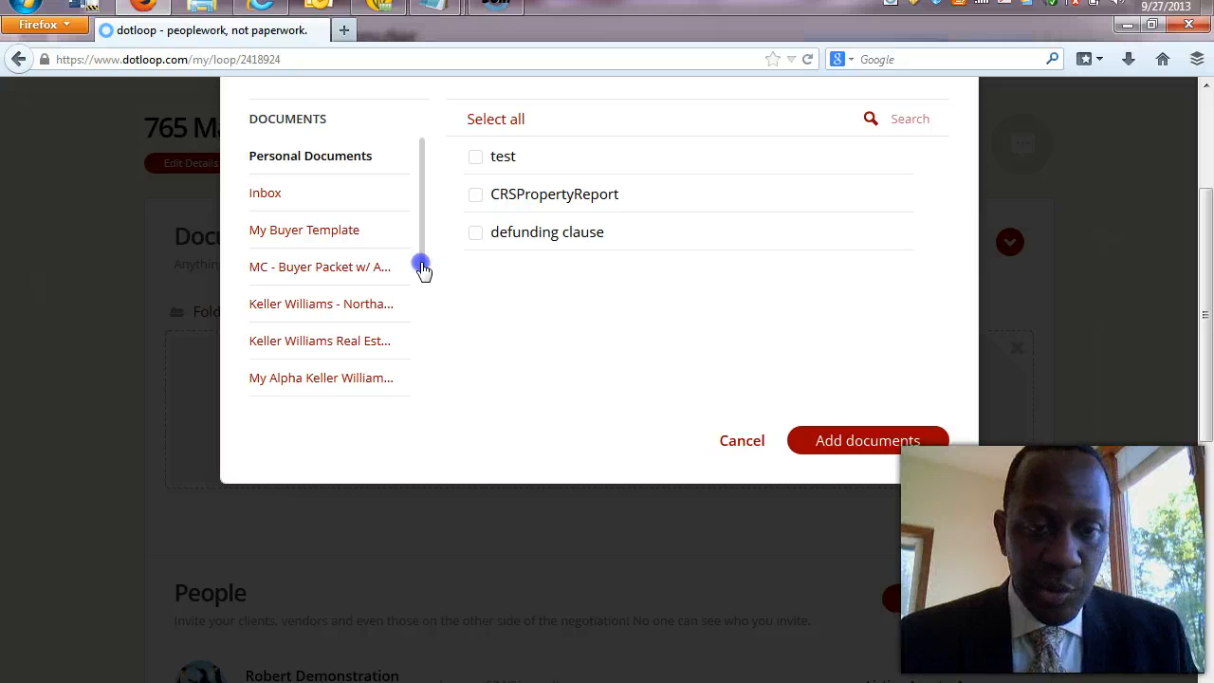
{"action": "left_click_drag", "start_coordinate": [423, 270], "coordinate": [420, 334]}
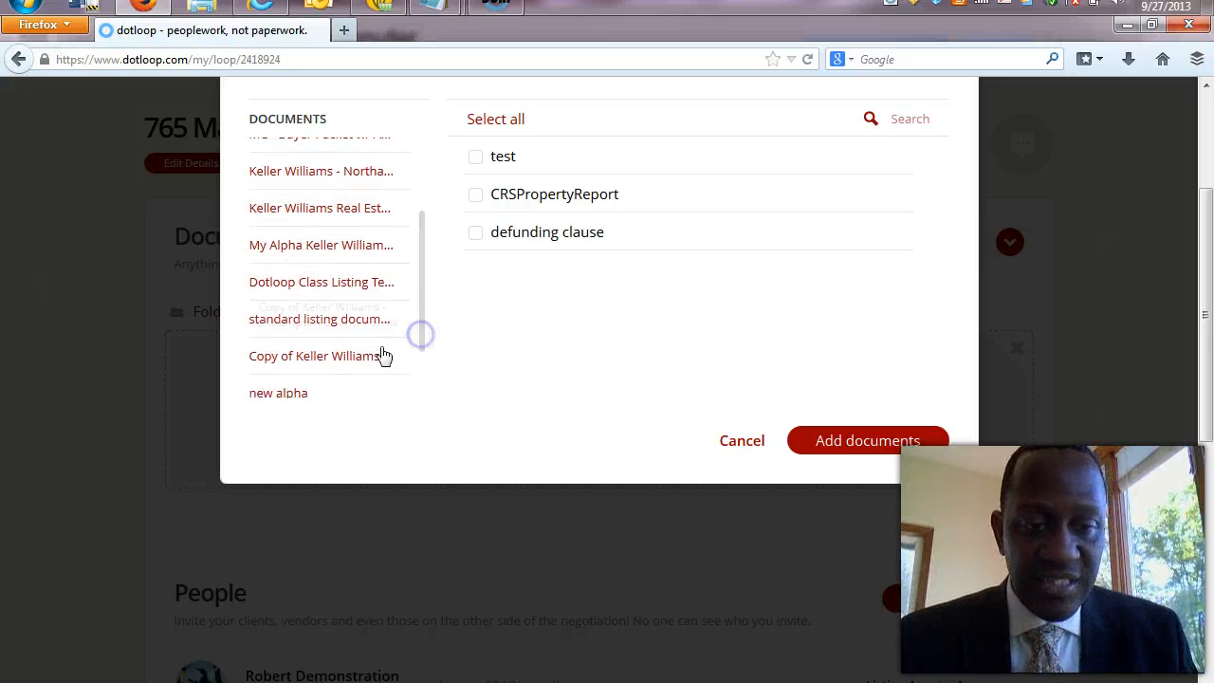
{"action": "left_click", "coordinate": [343, 321]}
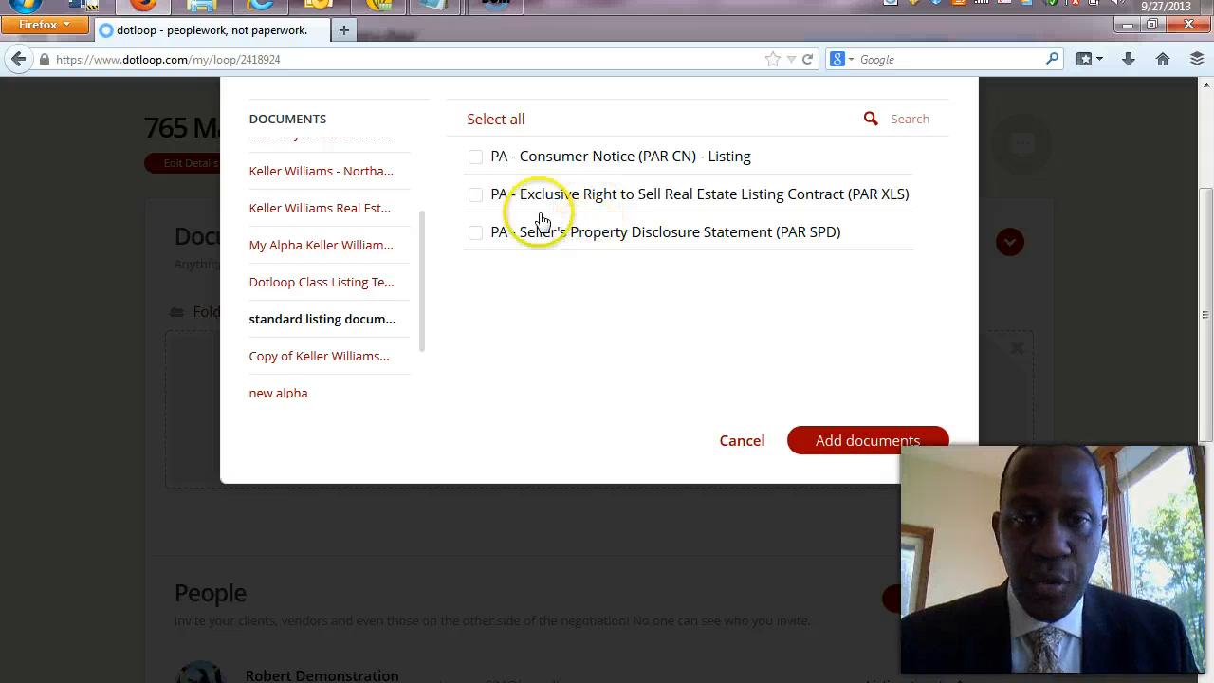
{"action": "left_click", "coordinate": [489, 122]}
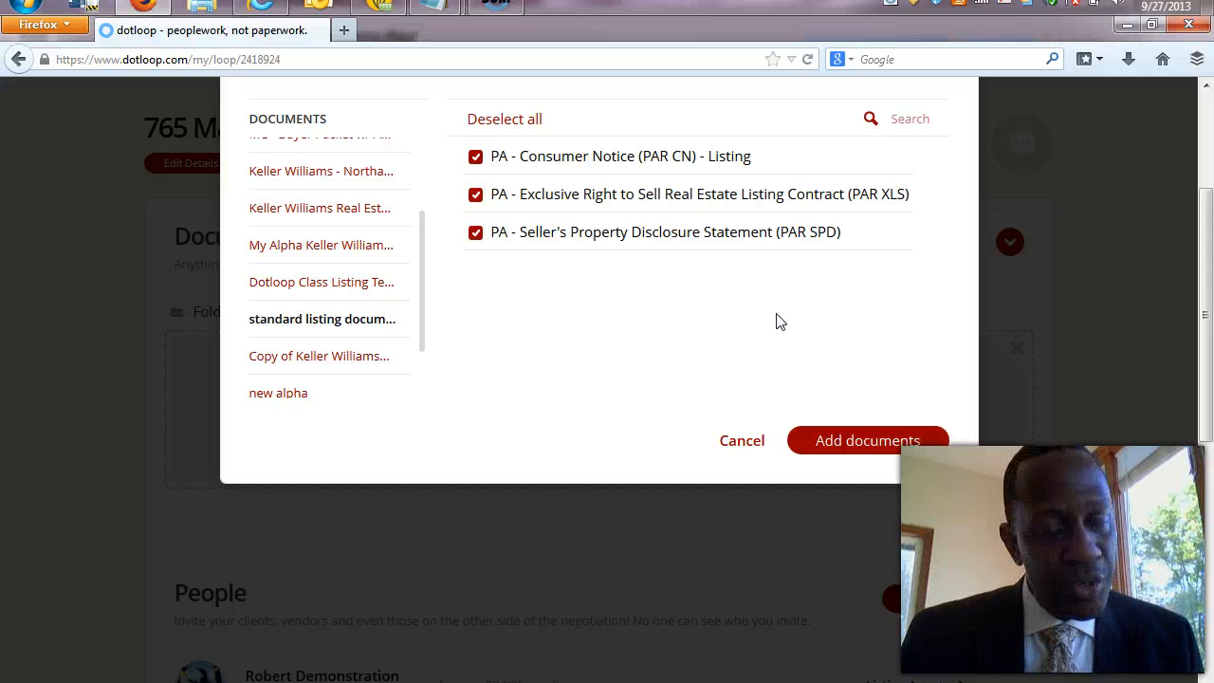
Add the three chosen listing forms to the loop's folder and hide the upload area.
{"action": "left_click", "coordinate": [890, 443]}
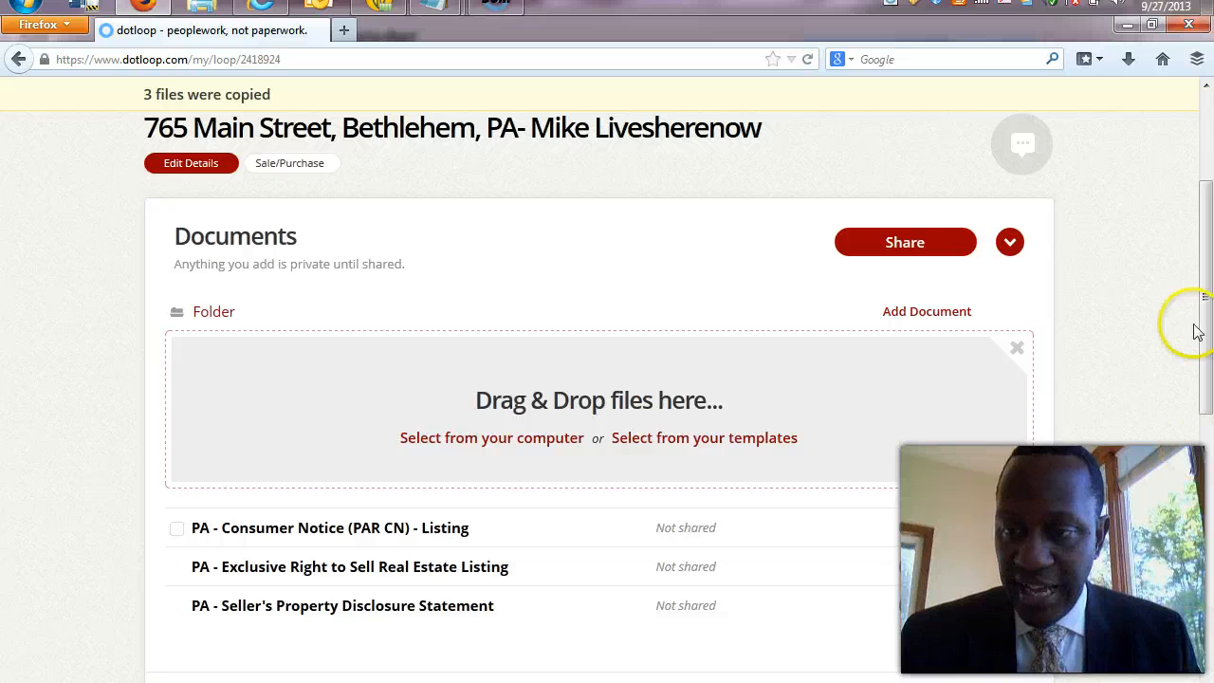
{"action": "left_click_drag", "start_coordinate": [1205, 328], "coordinate": [1208, 419]}
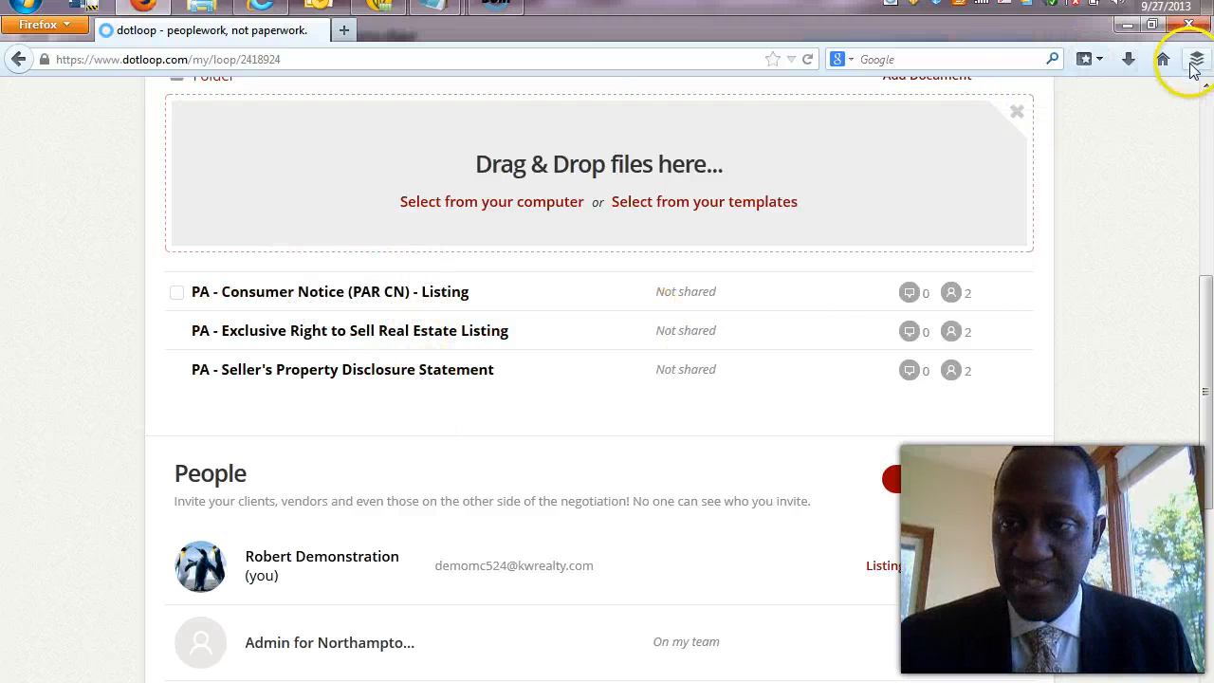
{"action": "scroll", "coordinate": [1192, 82], "scroll_direction": "up", "scroll_amount": 2}
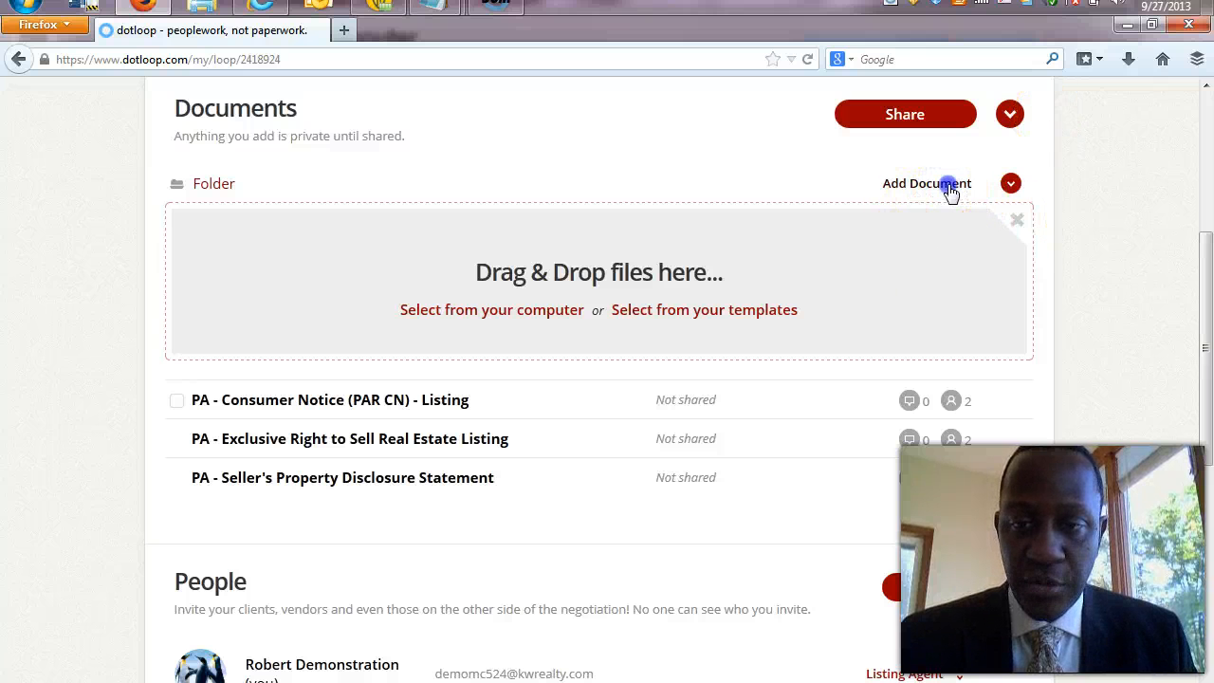
{"action": "left_click", "coordinate": [950, 188]}
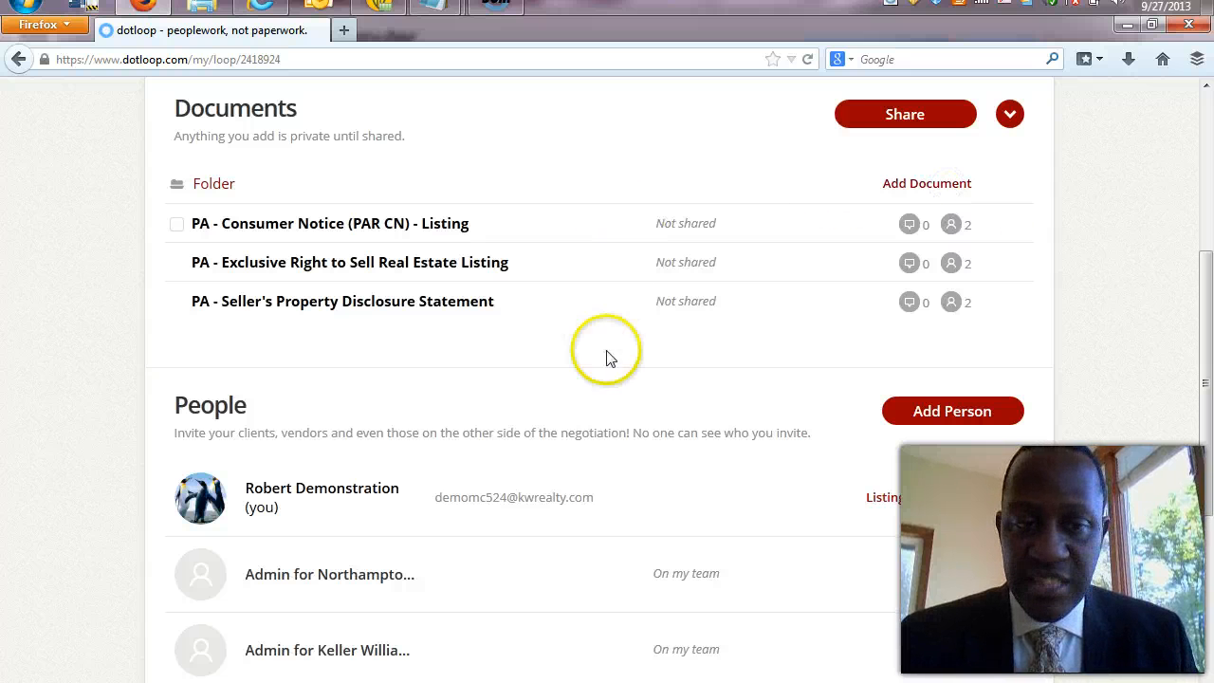
{"action": "mouse_move", "coordinate": [502, 284]}
{"action": "left_mouse_down"}
{"action": "mouse_move", "coordinate": [372, 289]}
{"action": "mouse_move", "coordinate": [496, 306]}
{"action": "left_mouse_up"}
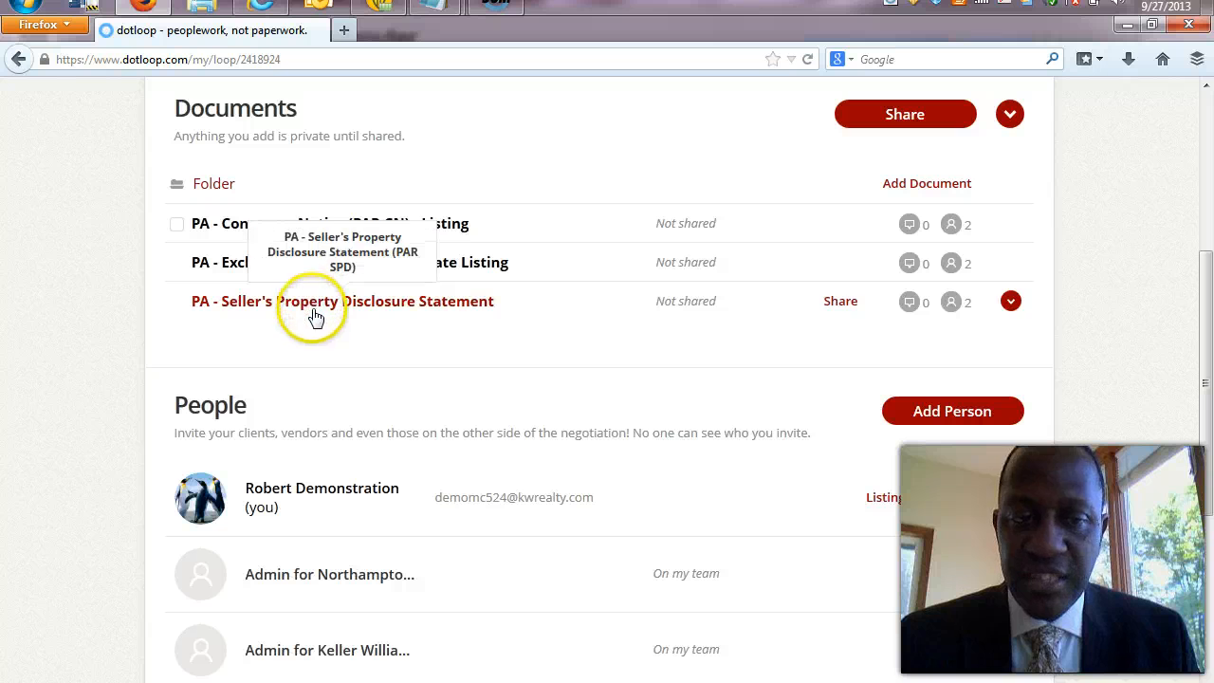
Collapse and re-expand the folder to show its three Not shared documents.
{"action": "left_click", "coordinate": [209, 187]}
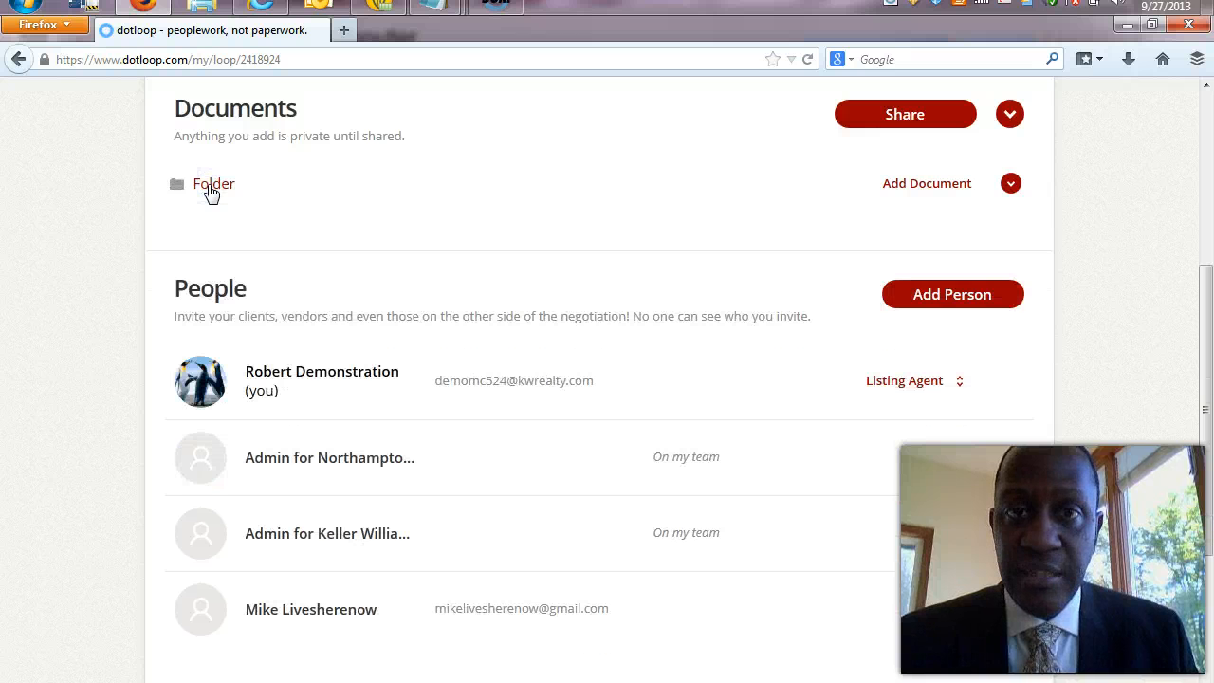
{"action": "left_click", "coordinate": [210, 187]}
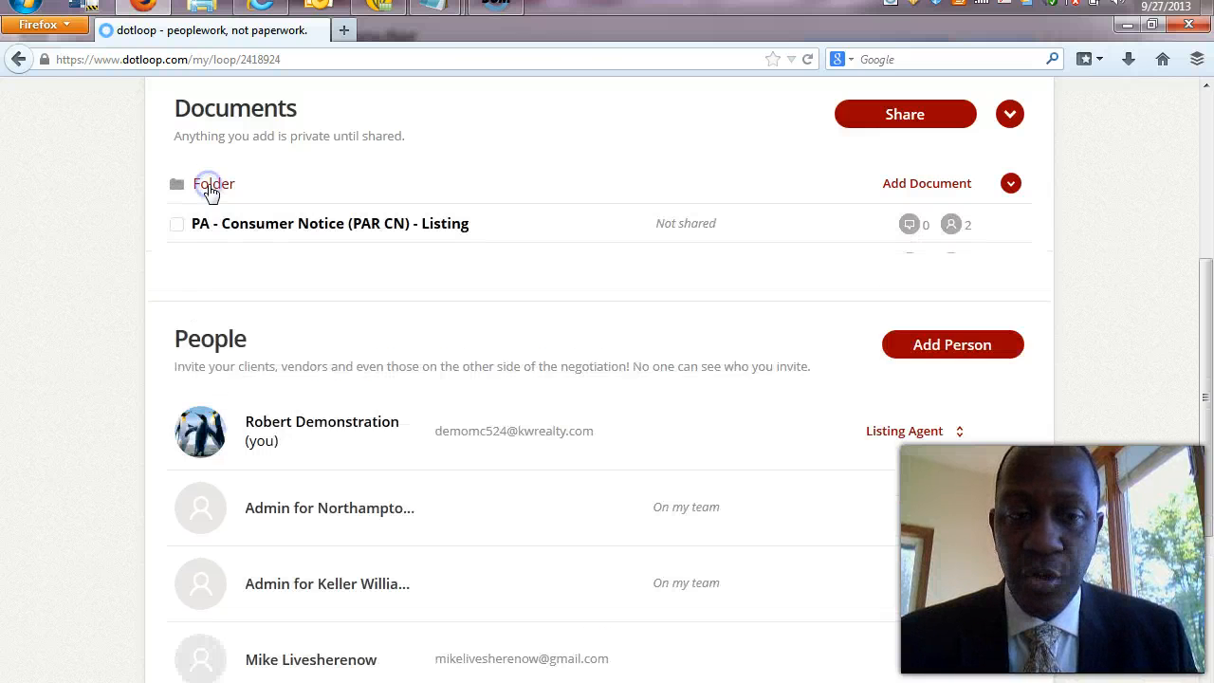
{"action": "left_click", "coordinate": [210, 187]}
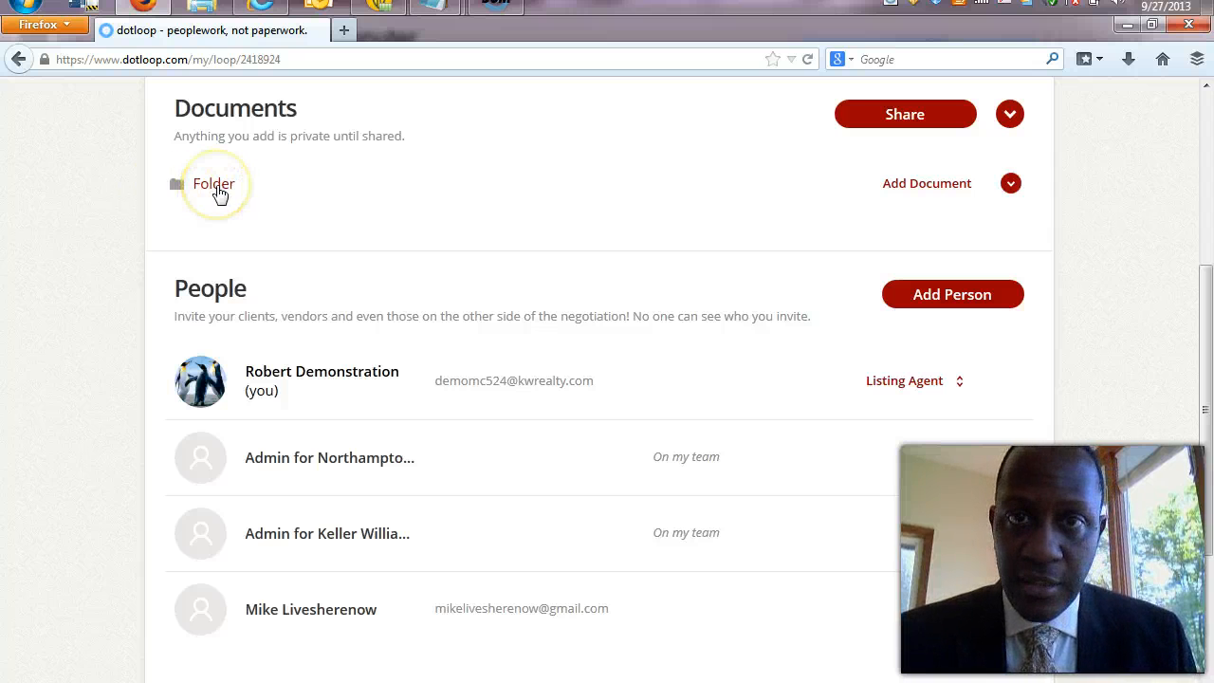
{"action": "left_click", "coordinate": [216, 186]}
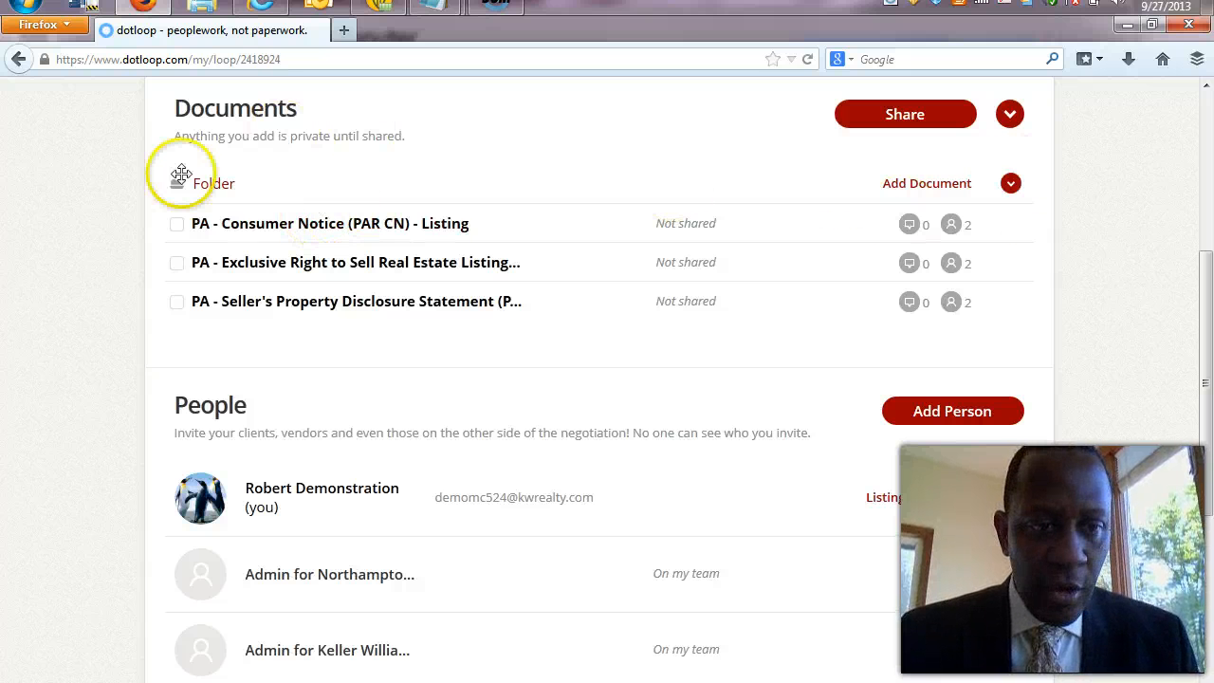
Rename the loop's folder to 'Original Listing Docs'.
{"action": "left_click", "coordinate": [1011, 185]}
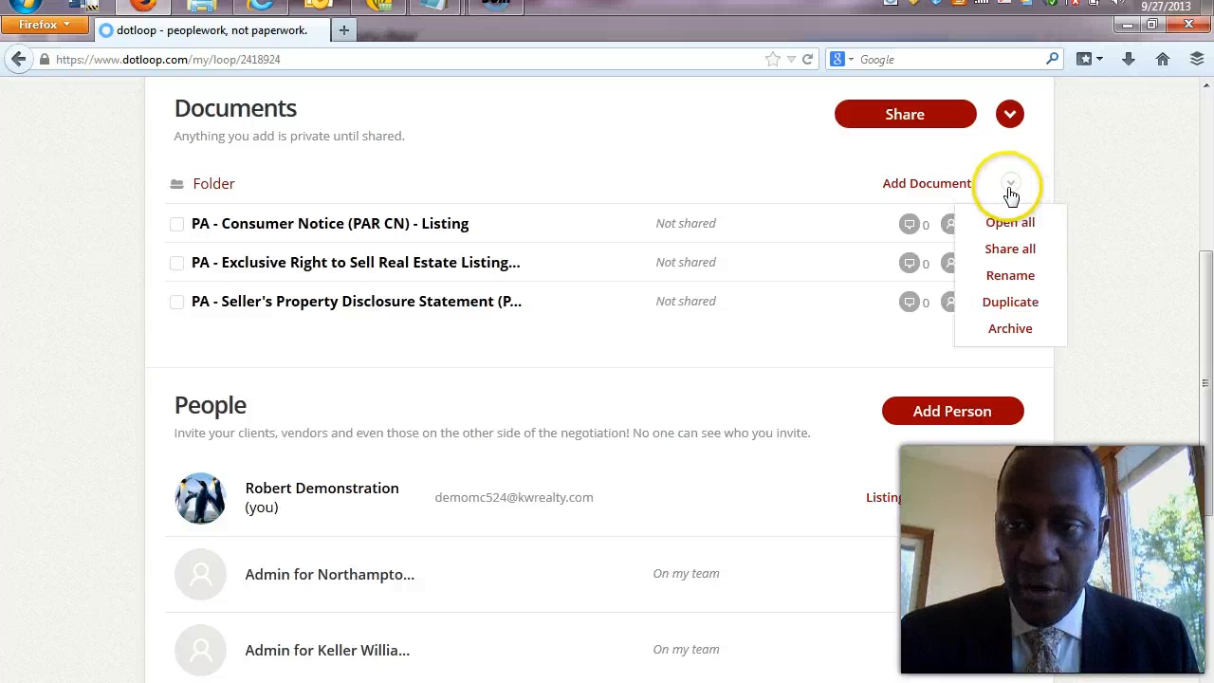
{"action": "left_click", "coordinate": [1010, 274]}
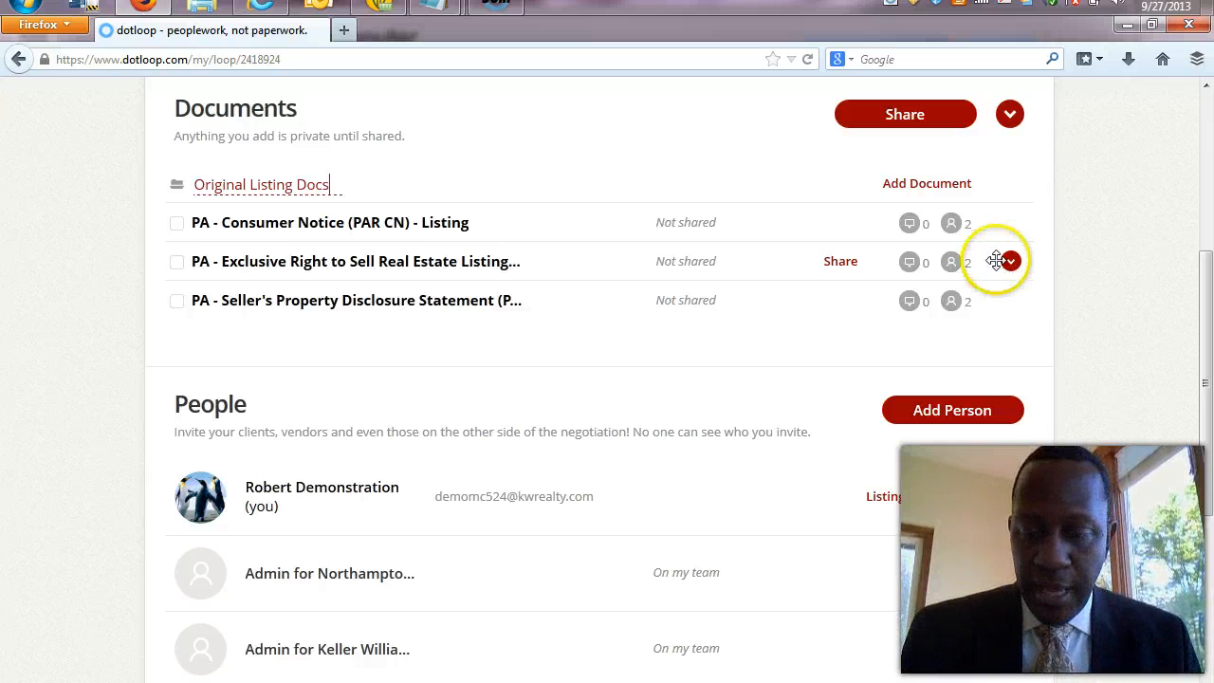
{"action": "left_click", "coordinate": [995, 261]}
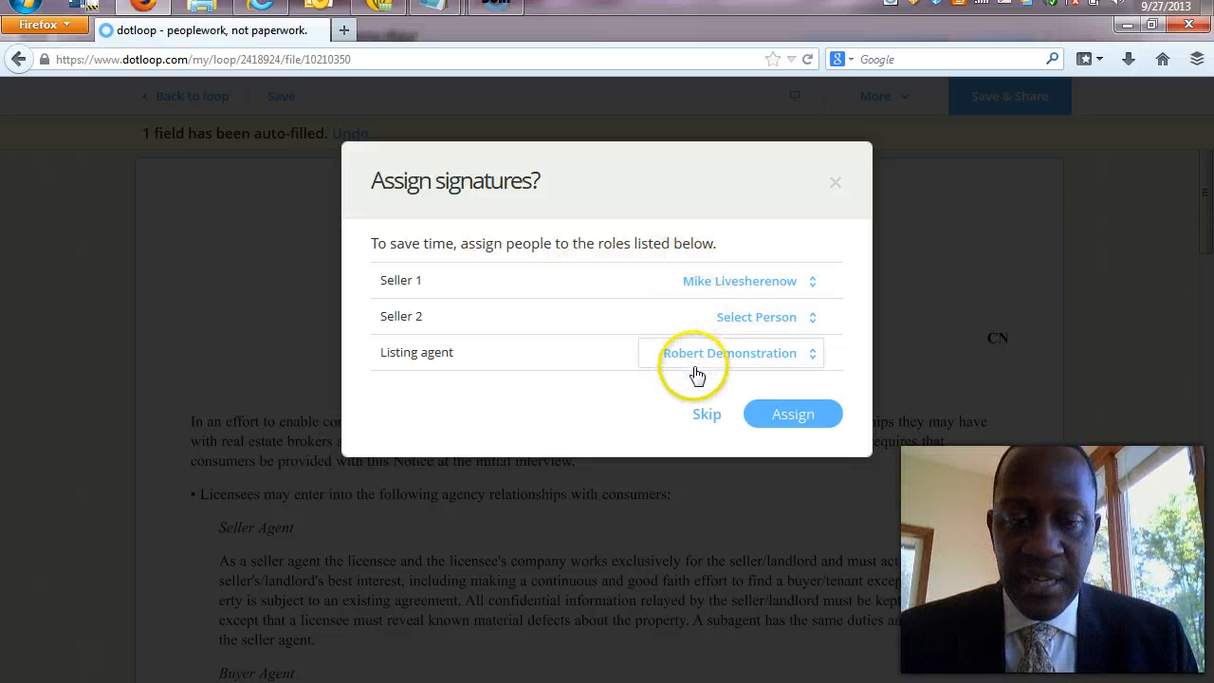
Assign Seller 1 and the listing agent to the Consumer Notice's signature roles.
{"action": "left_click", "coordinate": [794, 419]}
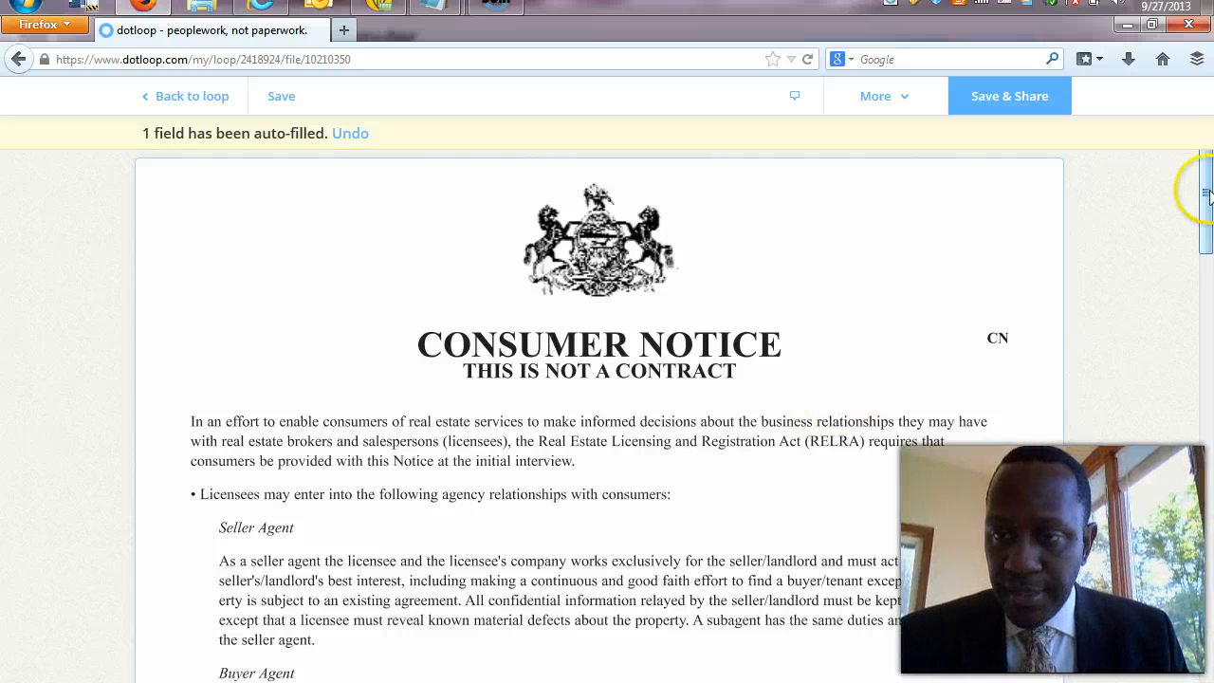
{"action": "left_click_drag", "start_coordinate": [1207, 197], "coordinate": [1208, 623]}
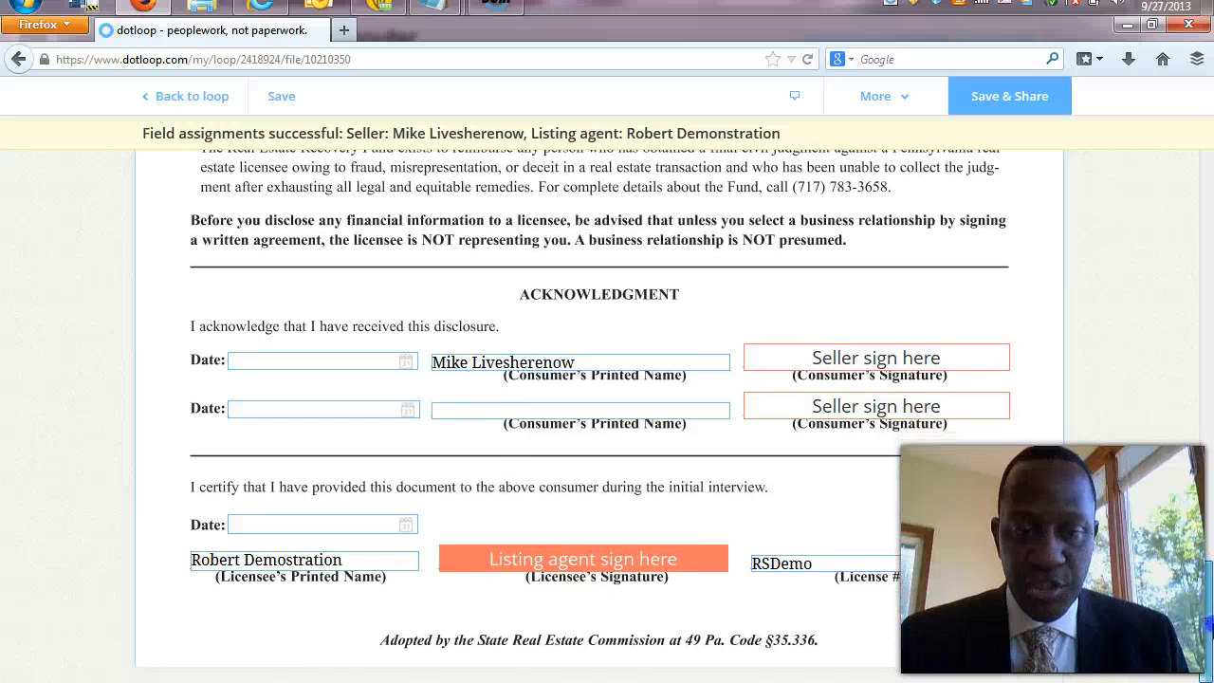
{"action": "left_click", "coordinate": [635, 370]}
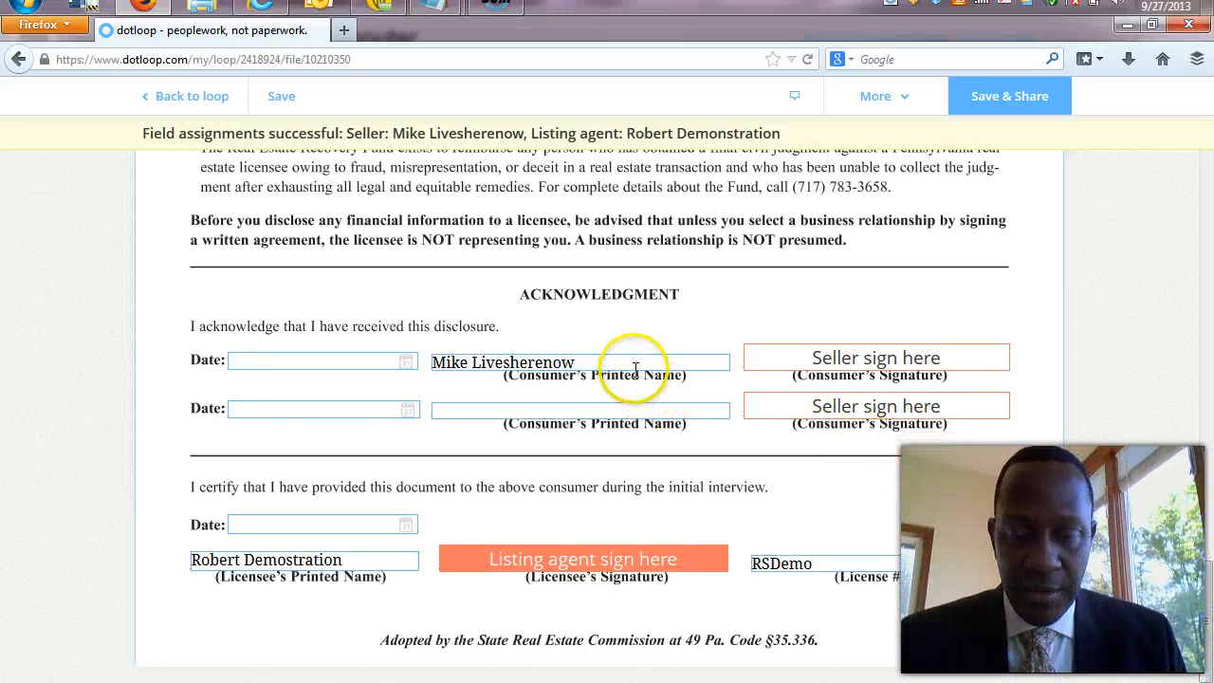
Sign the Consumer Notice's licensee signature line as listing agent and save the form.
{"action": "mouse_move", "coordinate": [582, 557]}
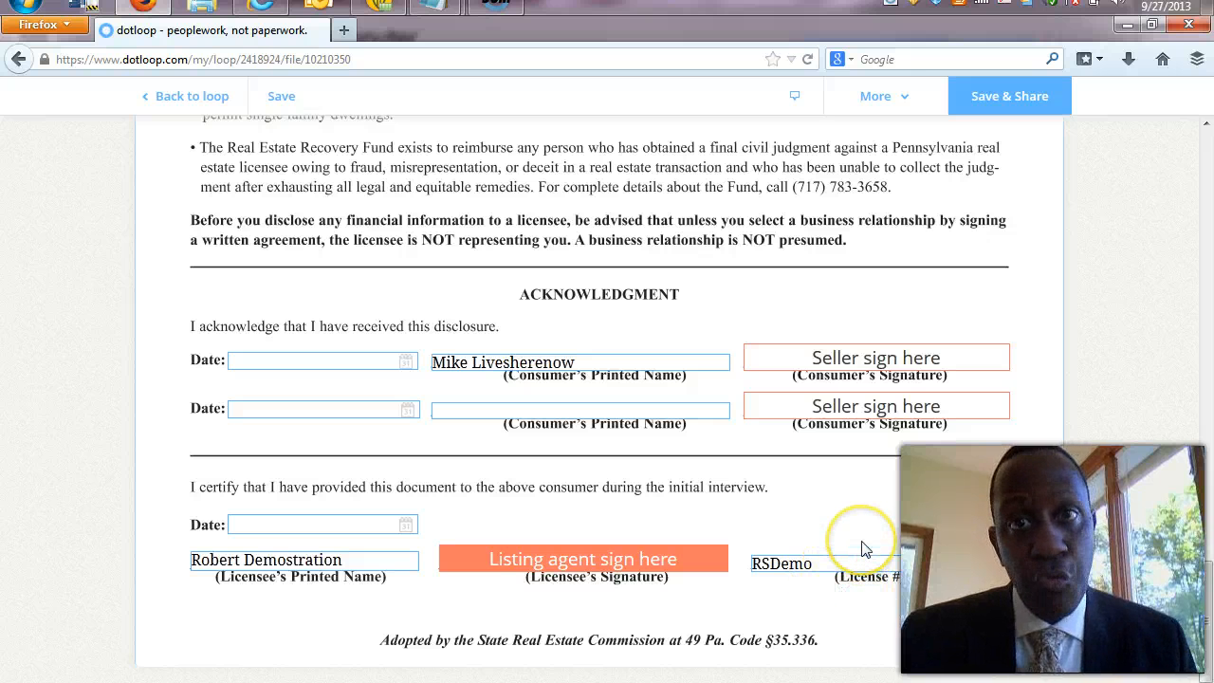
{"action": "mouse_move", "coordinate": [682, 560]}
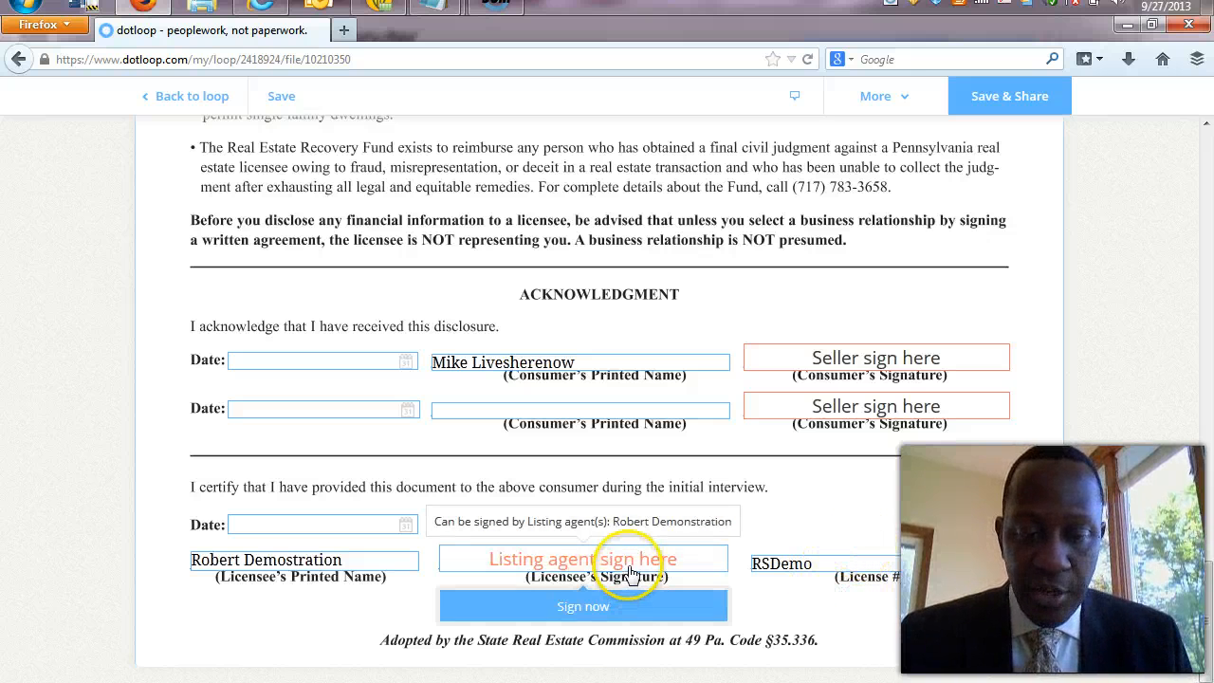
{"action": "left_click", "coordinate": [606, 602]}
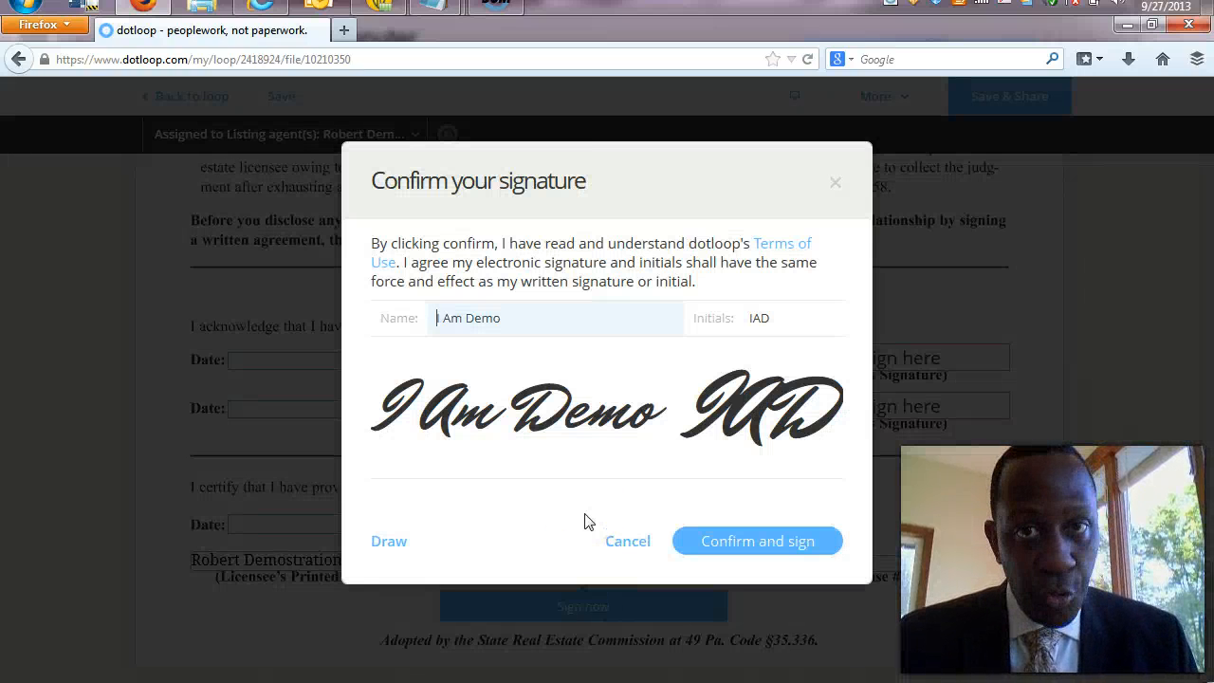
{"action": "left_click", "coordinate": [764, 550]}
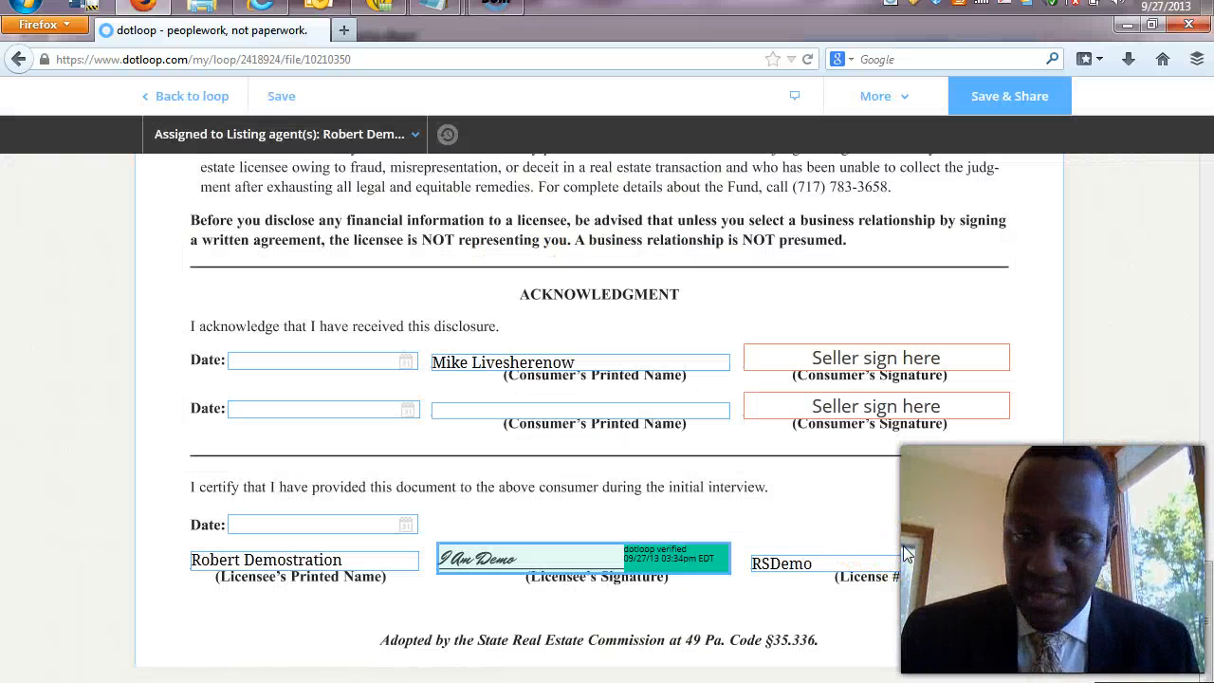
{"action": "left_click", "coordinate": [312, 134]}
{"action": "left_click", "coordinate": [194, 100]}
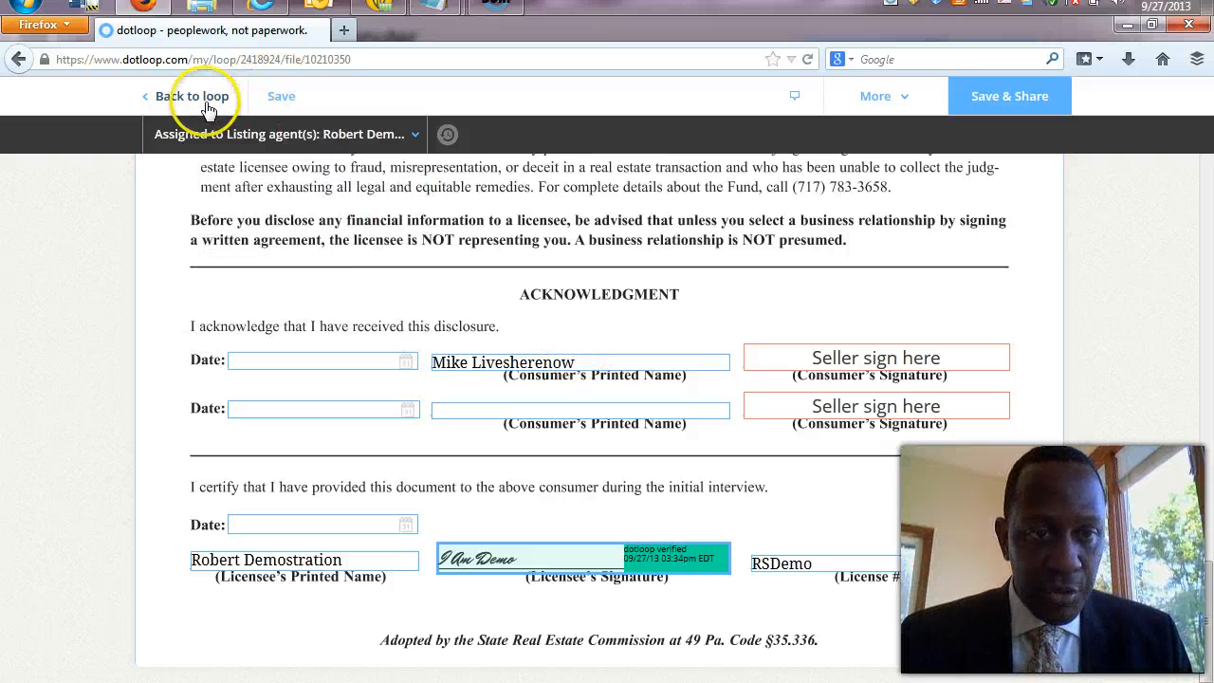
{"action": "left_click", "coordinate": [281, 95]}
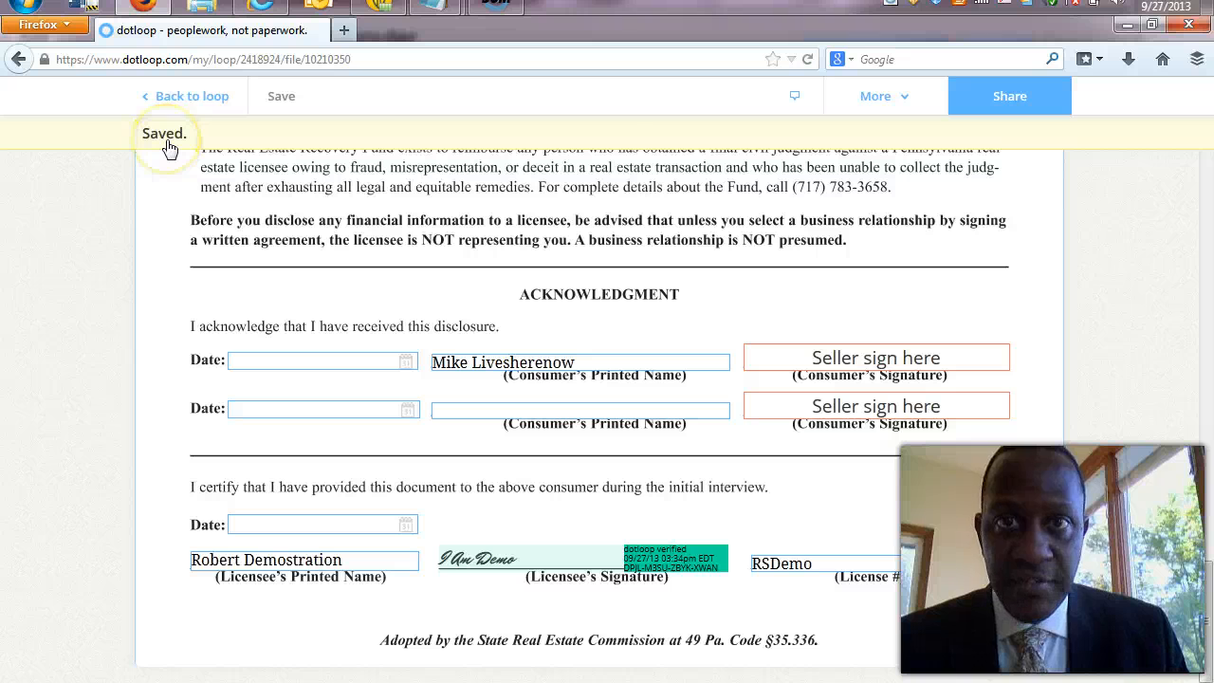
Return to the loop without sharing, and open the Exclusive Right to Sell listing contract.
{"action": "left_click", "coordinate": [189, 98]}
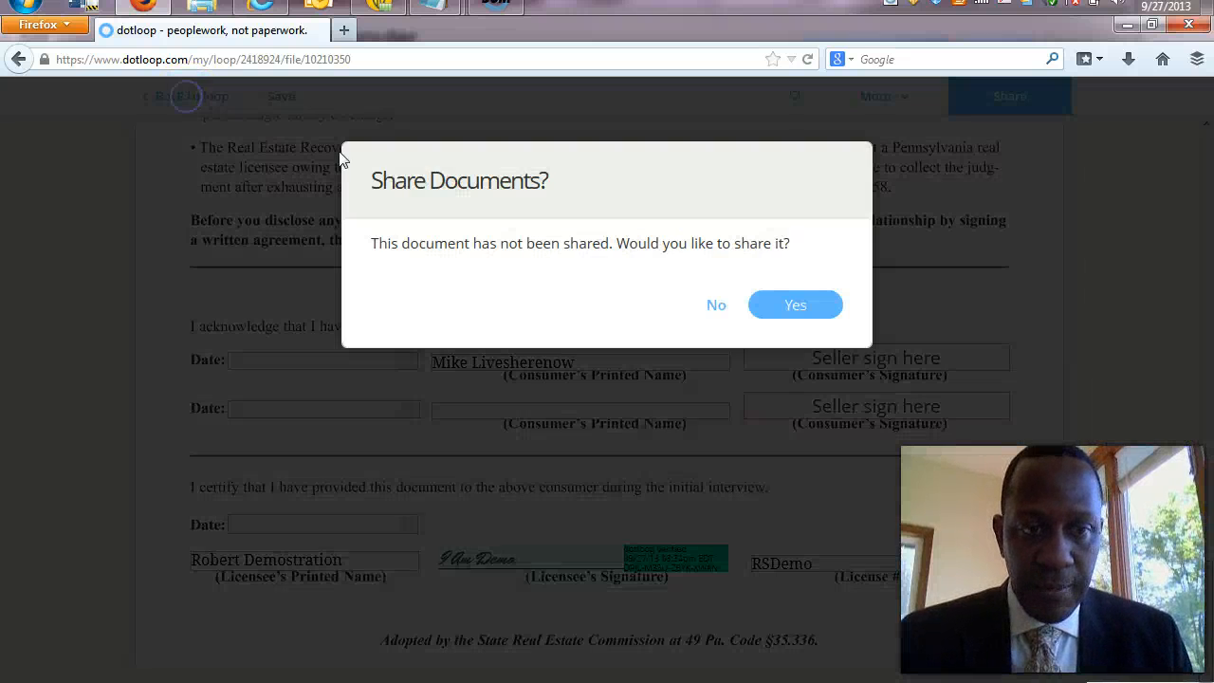
{"action": "left_click", "coordinate": [714, 304]}
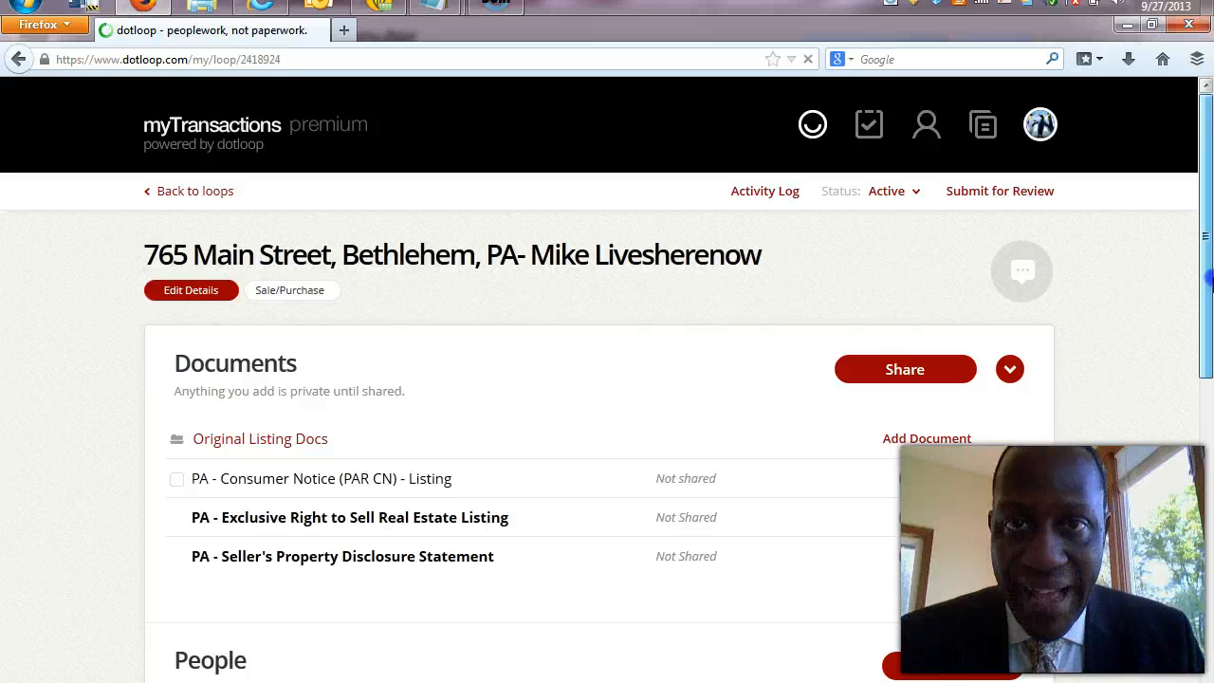
{"action": "scroll", "coordinate": [1206, 280], "scroll_direction": "down", "scroll_amount": 3}
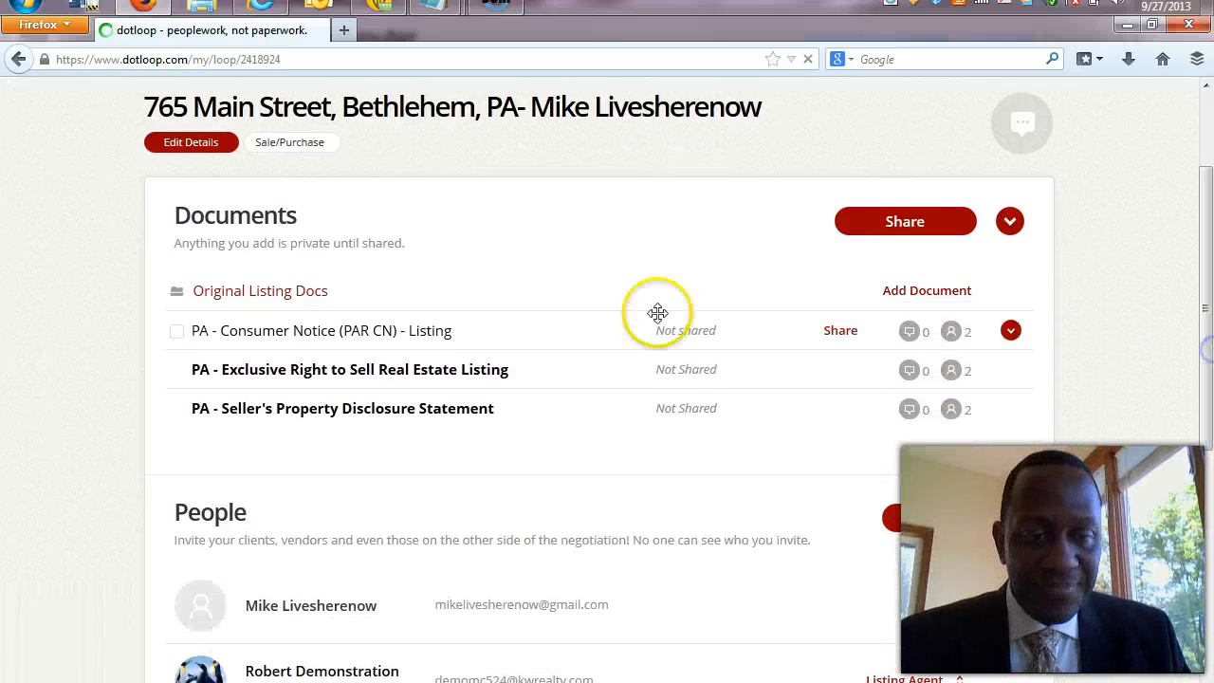
{"action": "scroll", "coordinate": [427, 361], "scroll_direction": "up", "scroll_amount": 2}
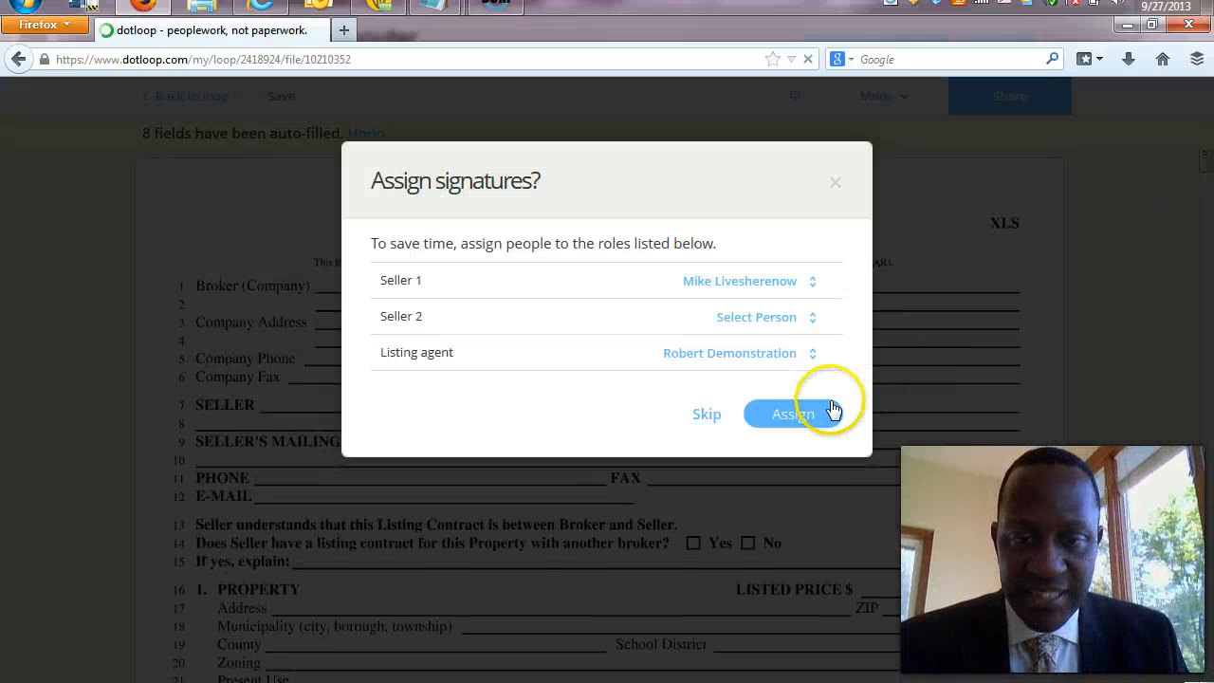
Assign the seller and listing agent on the listing contract and enter Residential as Present Use.
{"action": "left_click", "coordinate": [808, 418]}
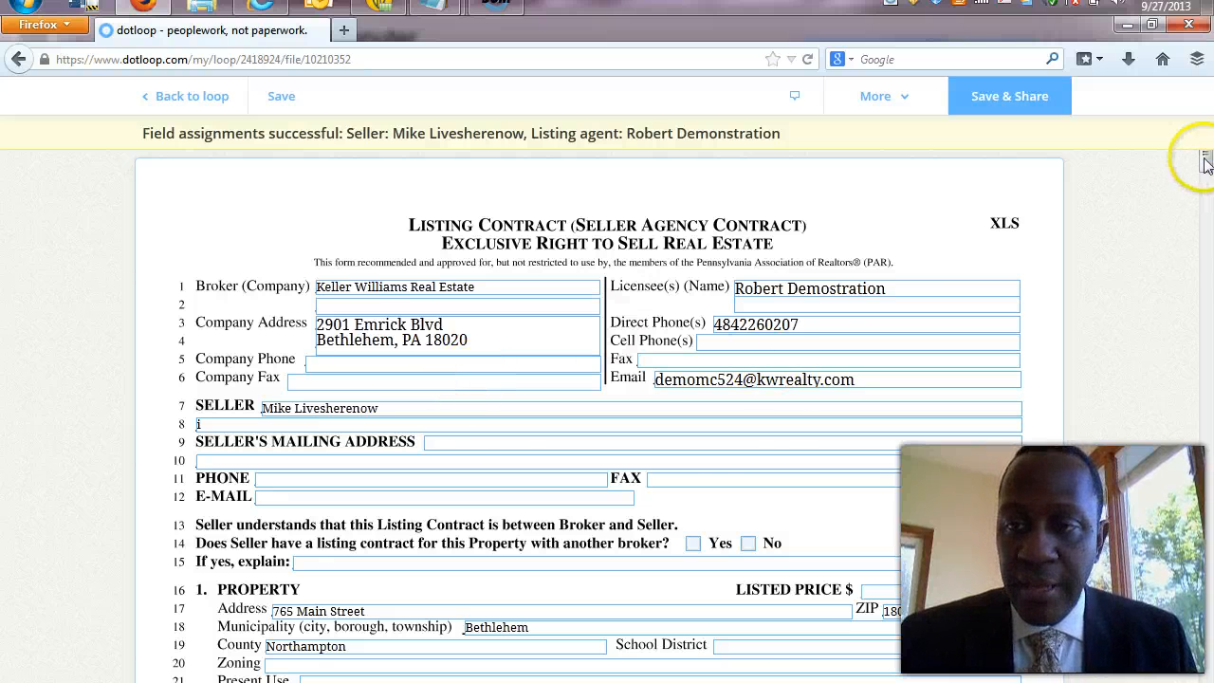
{"action": "left_click_drag", "start_coordinate": [1207, 169], "coordinate": [1207, 184]}
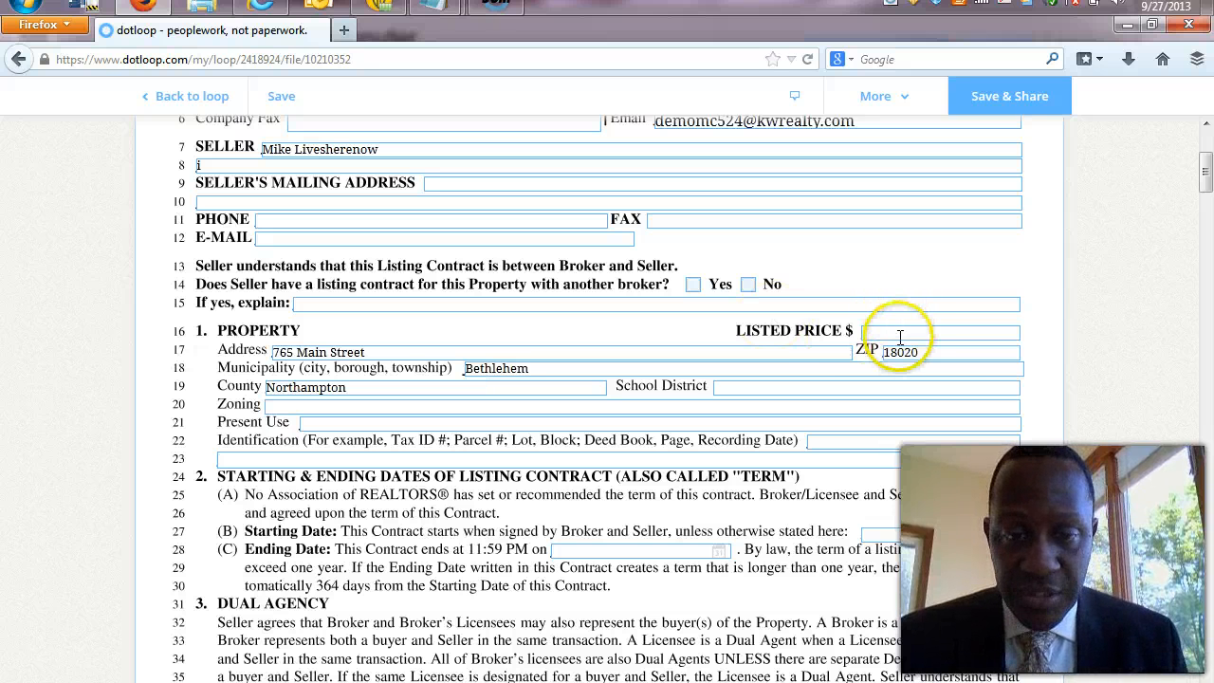
{"action": "left_click", "coordinate": [474, 423]}
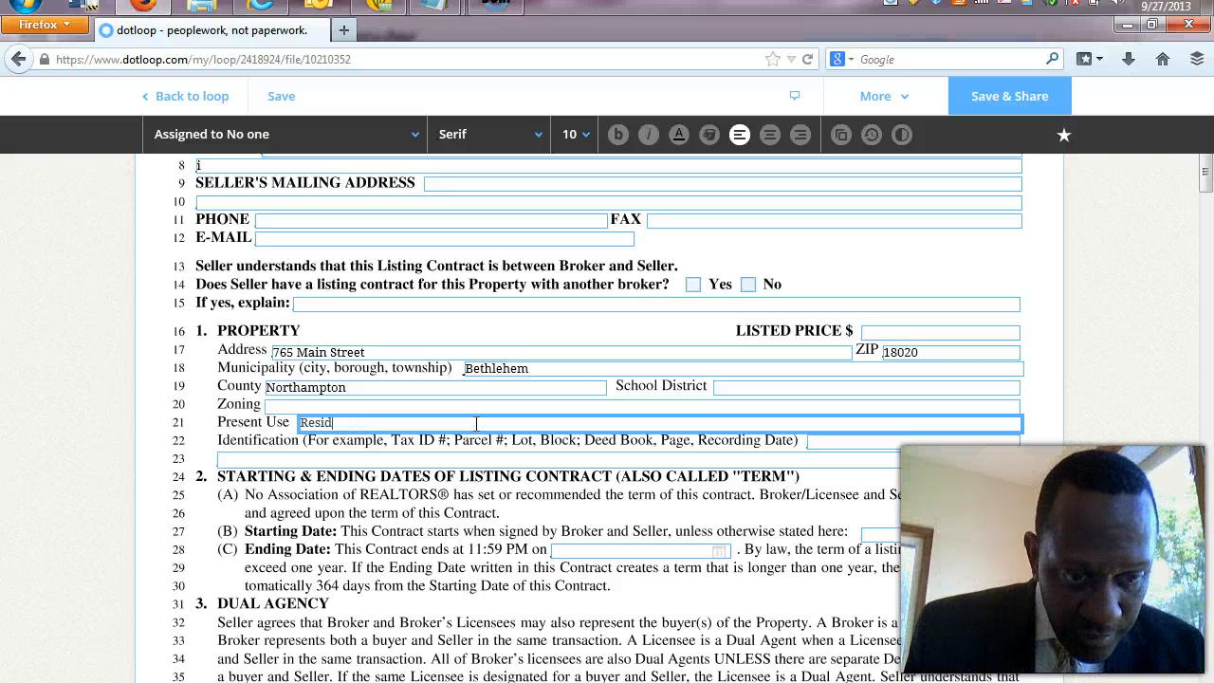
{"action": "type", "text": "Resid"}
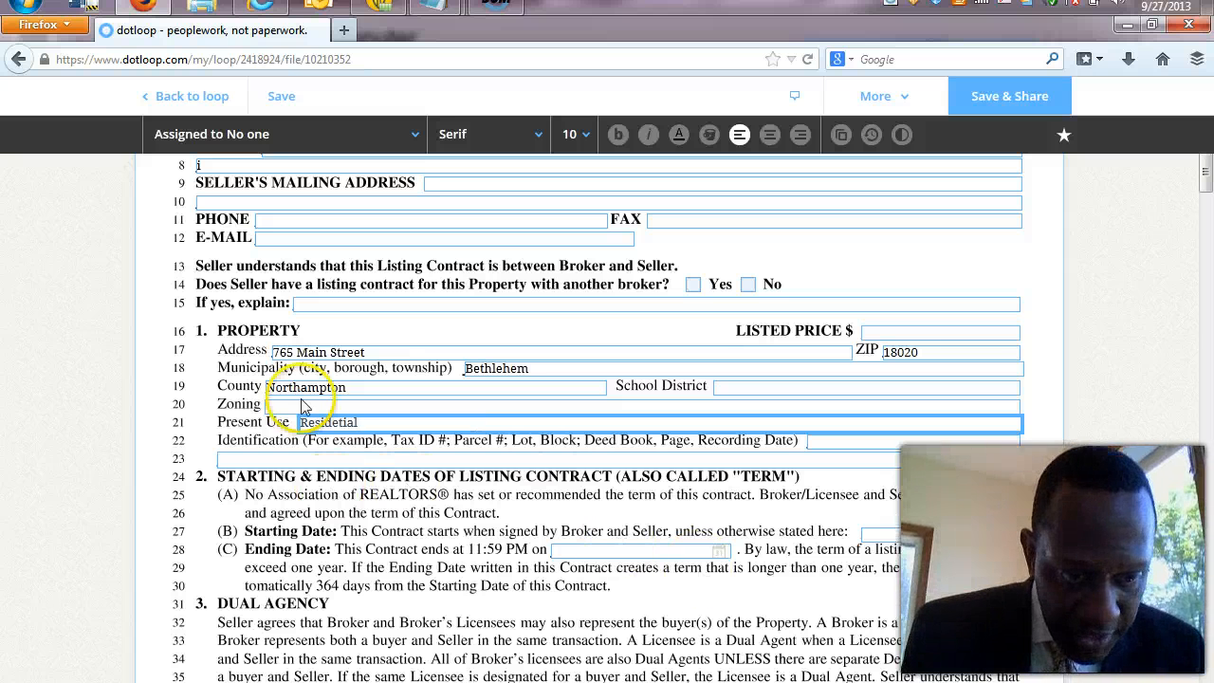
{"action": "left_click", "coordinate": [338, 424]}
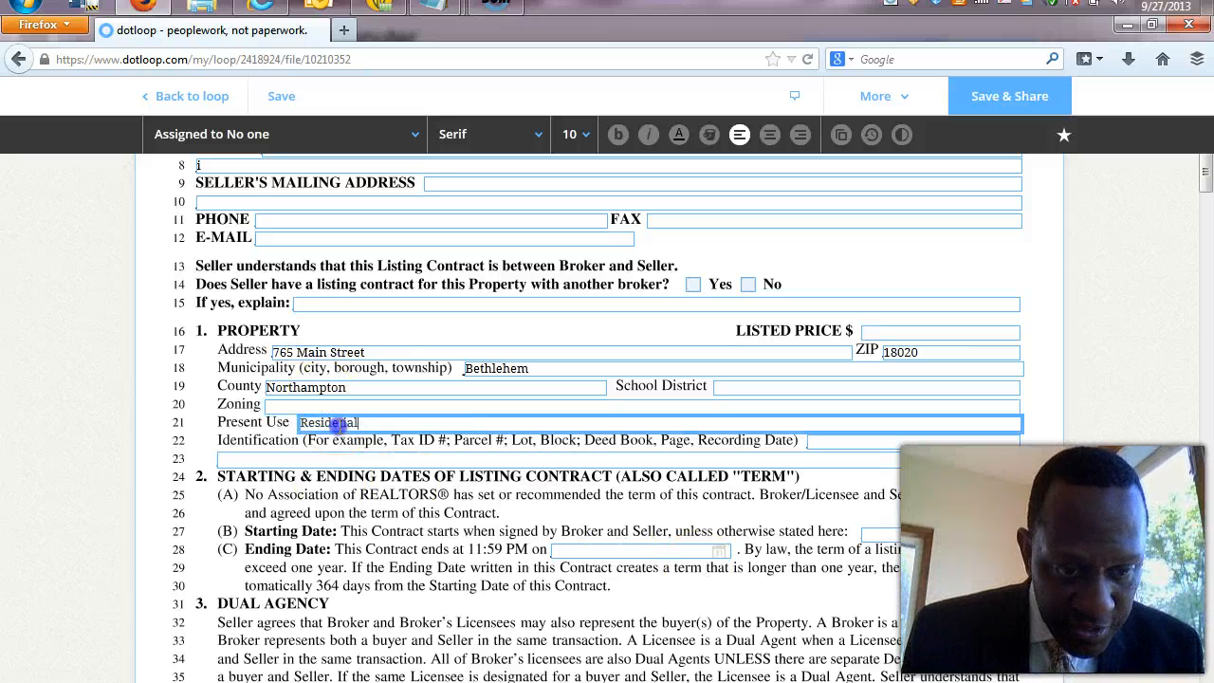
{"action": "key", "text": "Delete"}
{"action": "key", "text": "Delete"}
{"action": "key", "text": "Delete"}
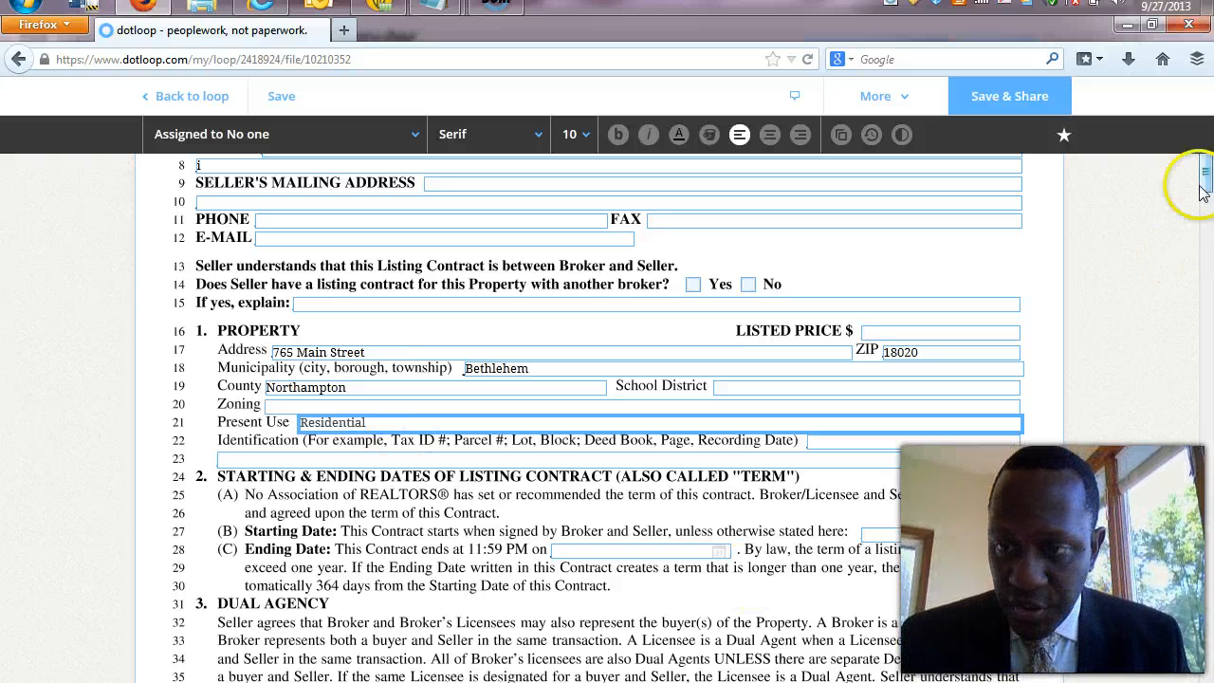
Set the listing contract's Ending Date to 04/02/2014 using the calendar.
{"action": "mouse_move", "coordinate": [1202, 190]}
{"action": "left_mouse_down"}
{"action": "mouse_move", "coordinate": [1204, 256]}
{"action": "mouse_move", "coordinate": [1206, 213]}
{"action": "left_mouse_up"}
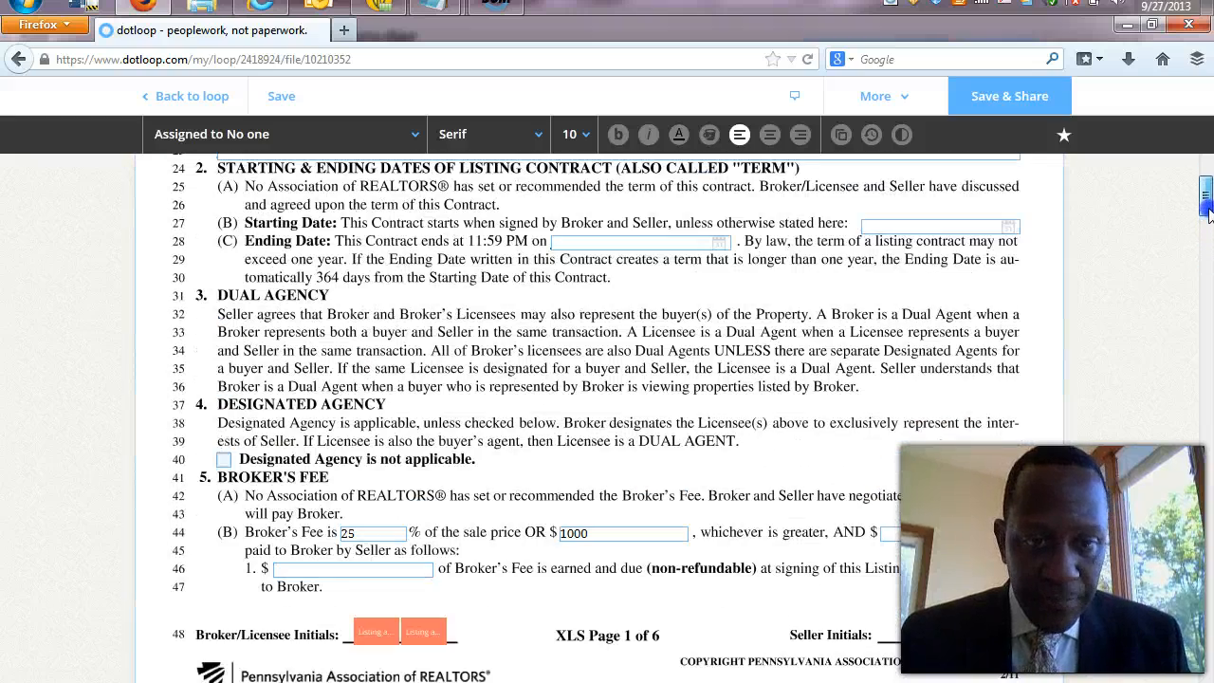
{"action": "left_click", "coordinate": [698, 242]}
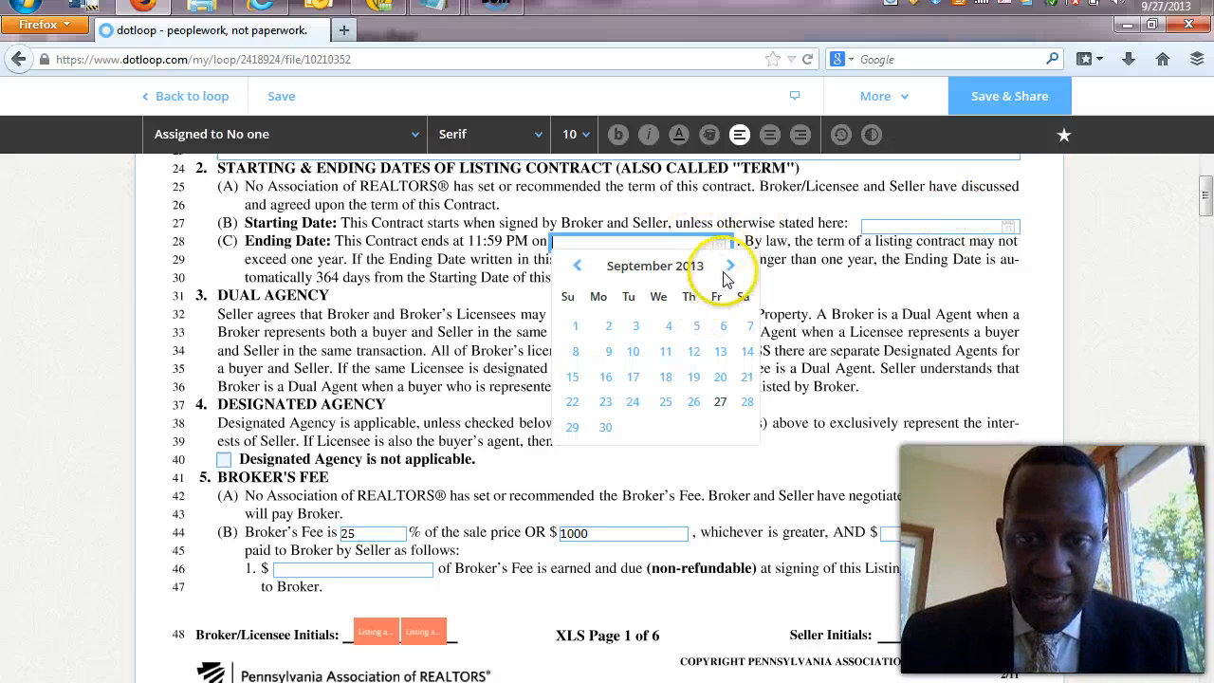
{"action": "left_click", "coordinate": [728, 266]}
{"action": "left_click", "coordinate": [728, 267]}
{"action": "left_click", "coordinate": [728, 266]}
{"action": "left_click", "coordinate": [728, 266]}
{"action": "left_click", "coordinate": [728, 266]}
{"action": "left_click", "coordinate": [729, 266]}
{"action": "left_click", "coordinate": [728, 267]}
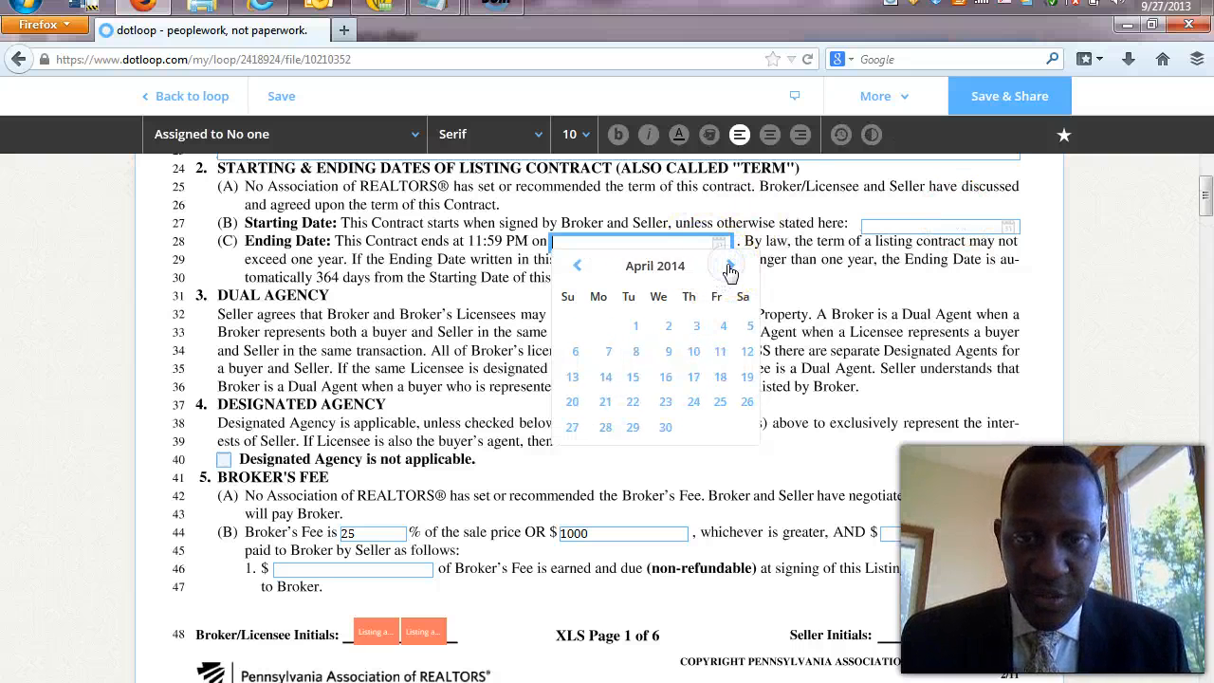
{"action": "left_click", "coordinate": [661, 328]}
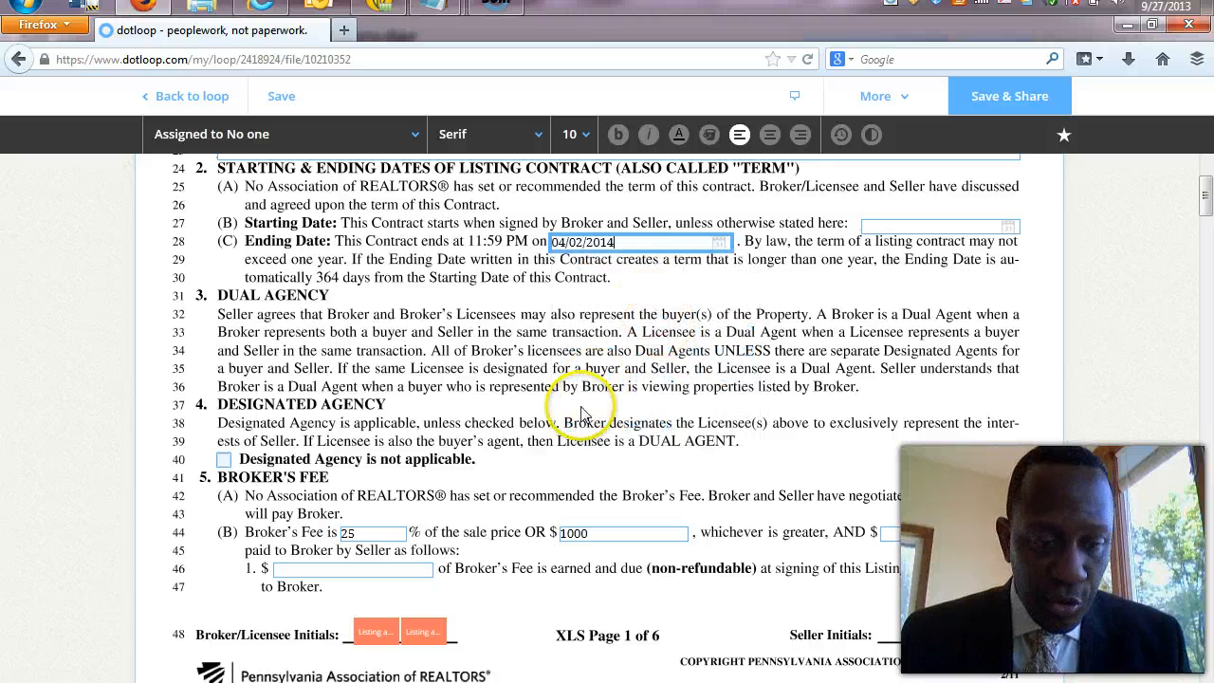
Change the Broker's Fee from 25 to 6 percent.
{"action": "left_click", "coordinate": [383, 533]}
{"action": "key", "text": "BackSpace"}
{"action": "key", "text": "BackSpace"}
{"action": "type", "text": "6"}
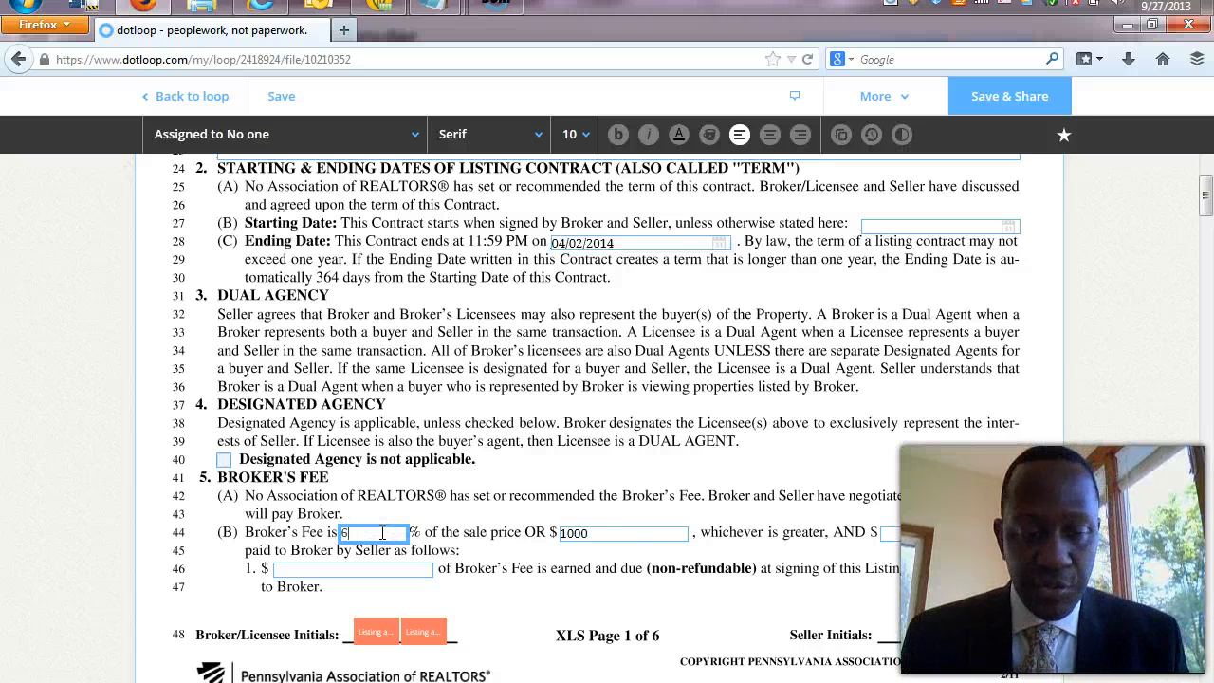
{"action": "left_click", "coordinate": [609, 537]}
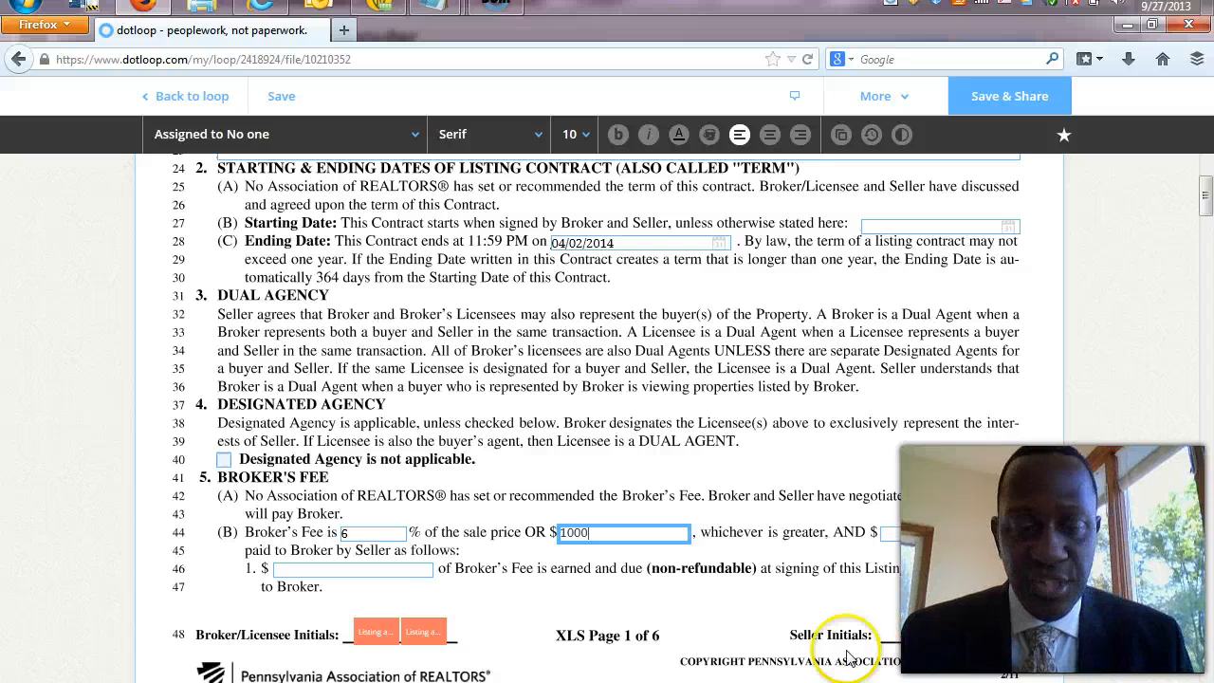
{"action": "left_click", "coordinate": [376, 631]}
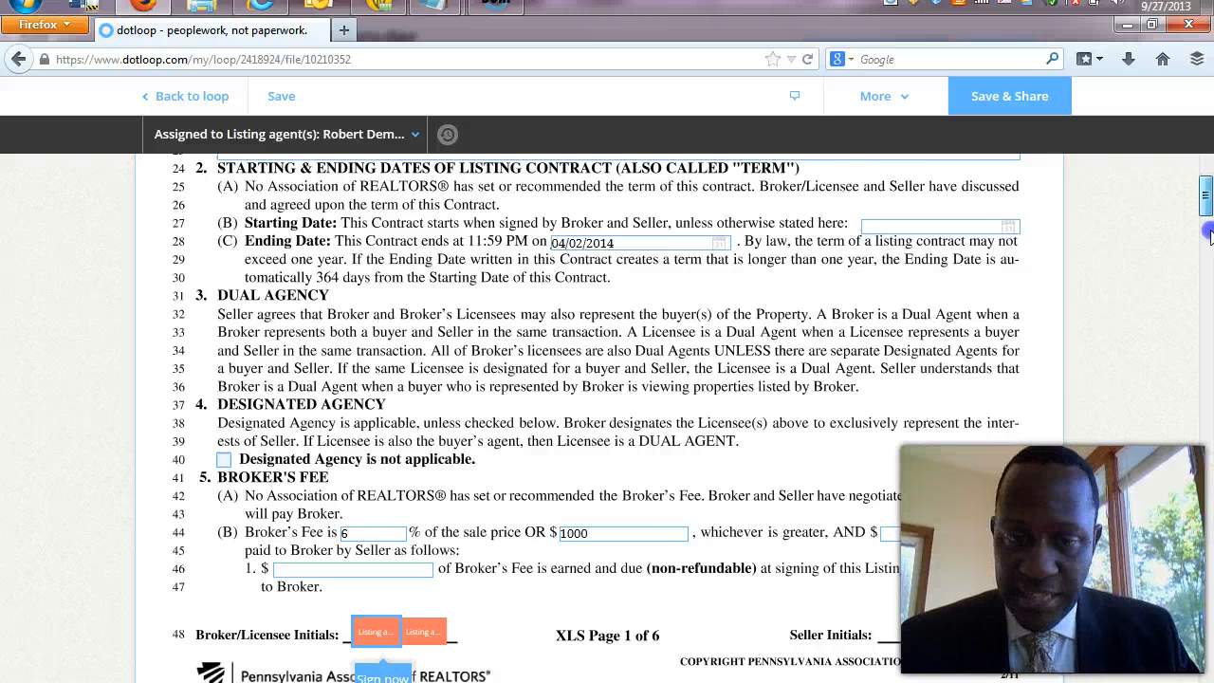
{"action": "scroll", "coordinate": [1209, 261], "scroll_direction": "down", "scroll_amount": 5}
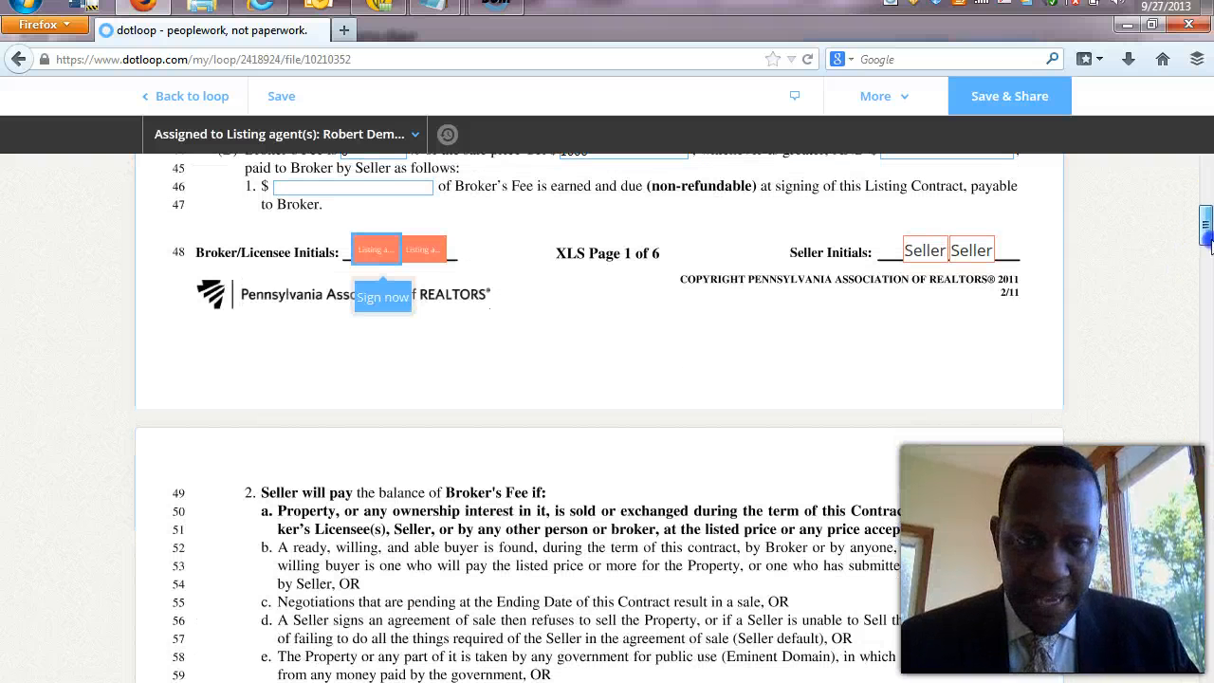
Apply the broker's initials to the Broker/Licensee boxes on pages 1 and 2.
{"action": "left_click", "coordinate": [382, 296]}
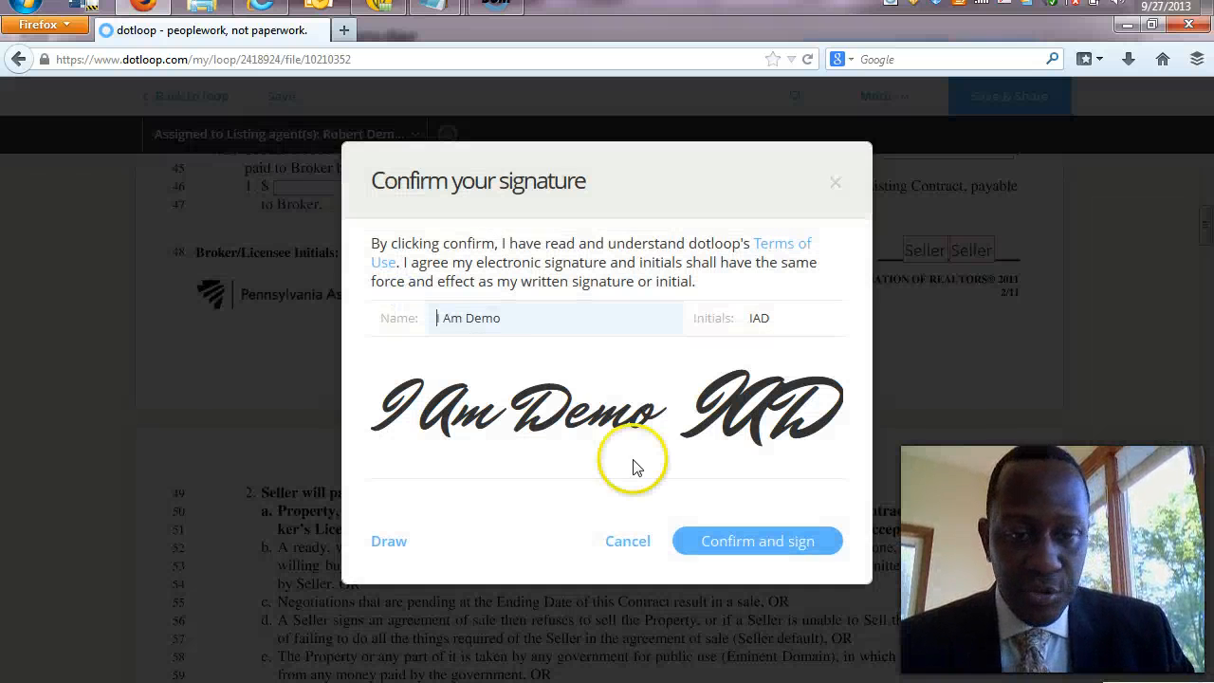
{"action": "left_click", "coordinate": [728, 540]}
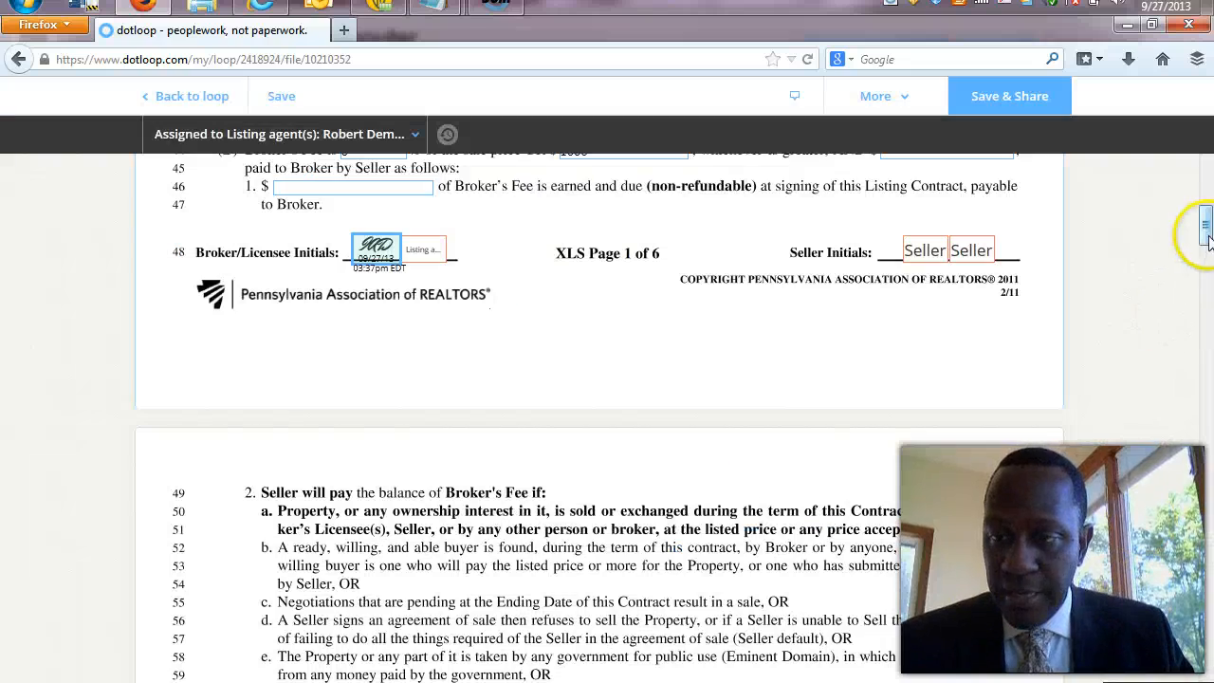
{"action": "left_click_drag", "start_coordinate": [1205, 237], "coordinate": [1207, 319]}
{"action": "mouse_move", "coordinate": [398, 574]}
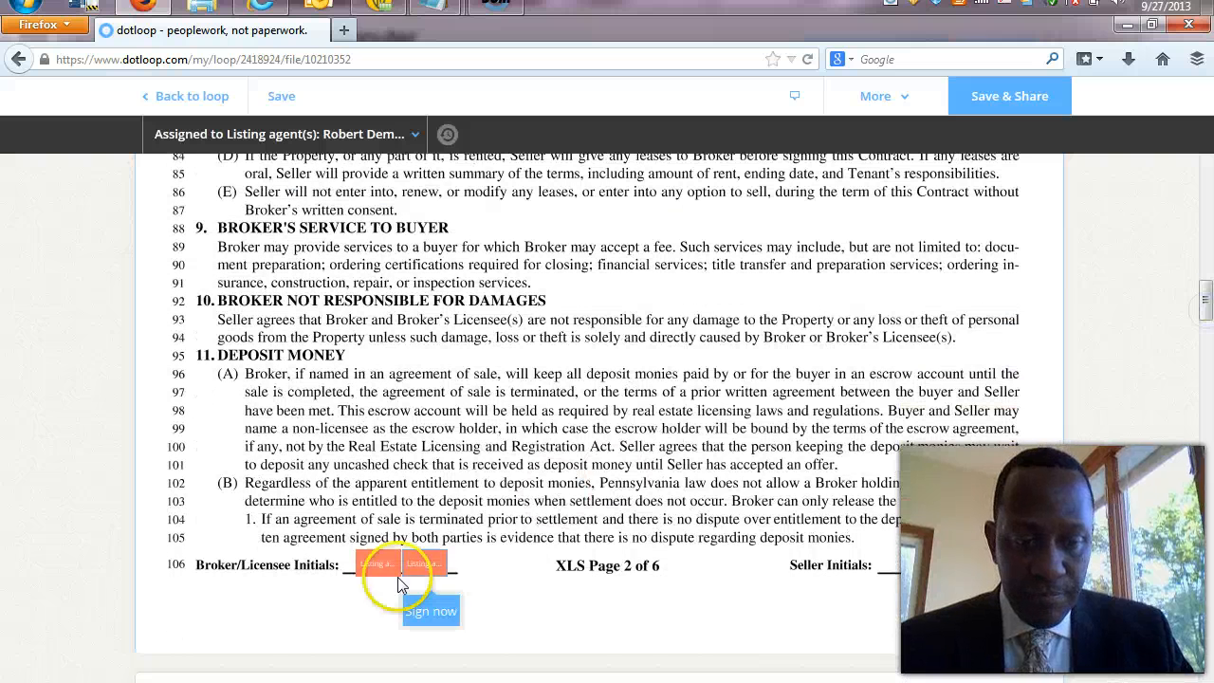
{"action": "left_click", "coordinate": [389, 613]}
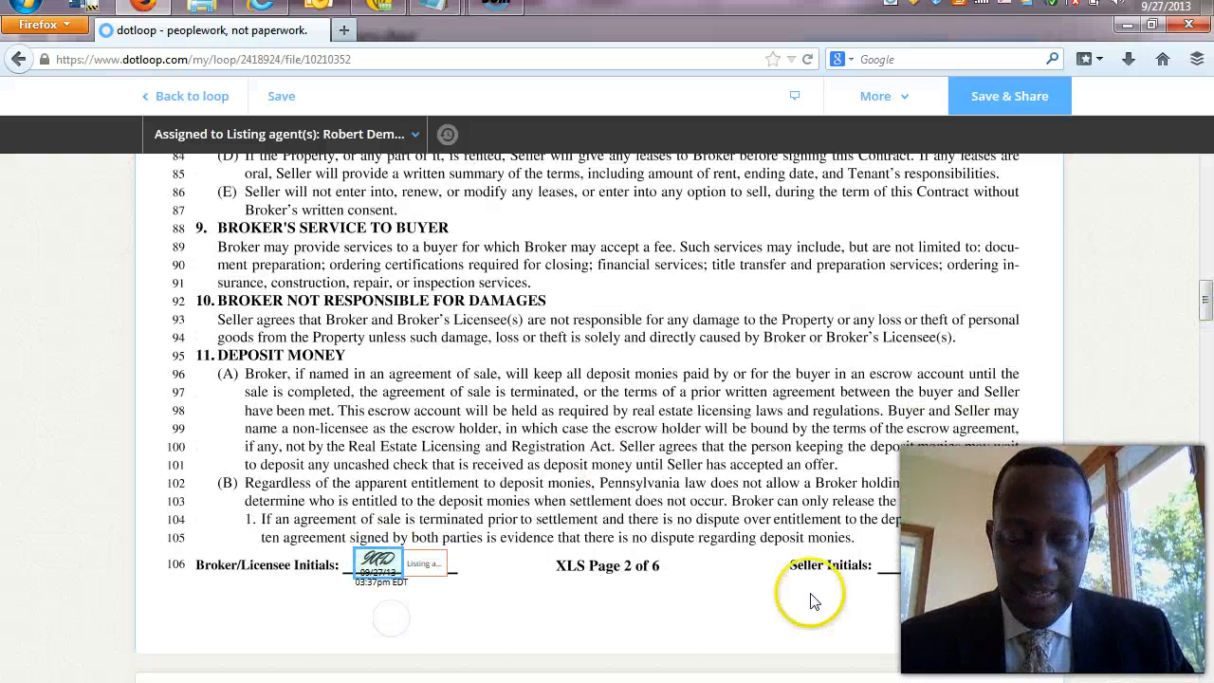
{"action": "left_click", "coordinate": [1209, 379]}
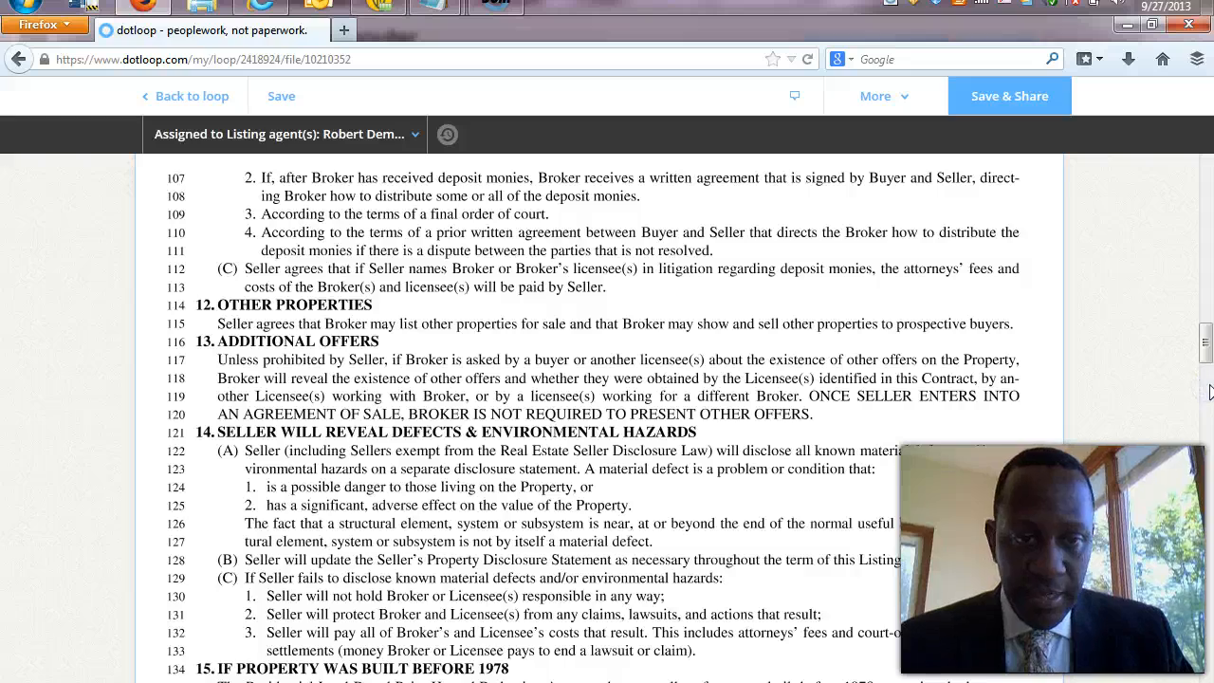
{"action": "left_click_drag", "start_coordinate": [1205, 334], "coordinate": [1206, 401]}
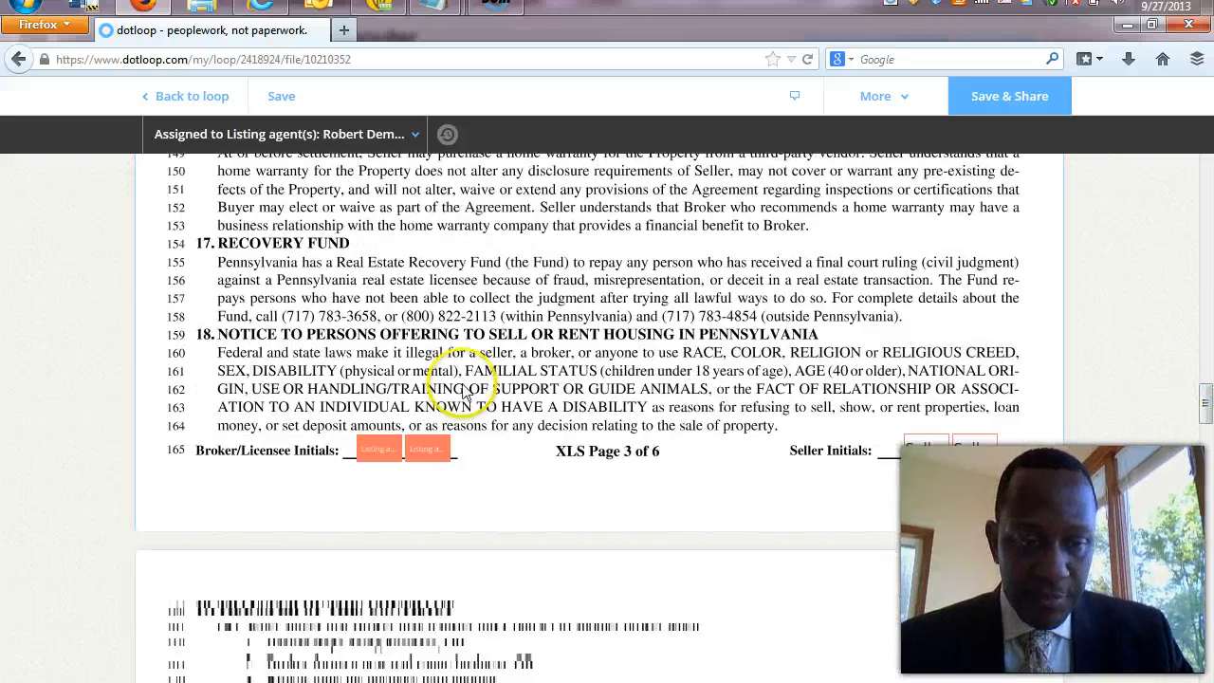
Initial the Broker/Licensee box on page 3 of the listing contract.
{"action": "left_click", "coordinate": [379, 453]}
{"action": "left_click", "coordinate": [379, 495]}
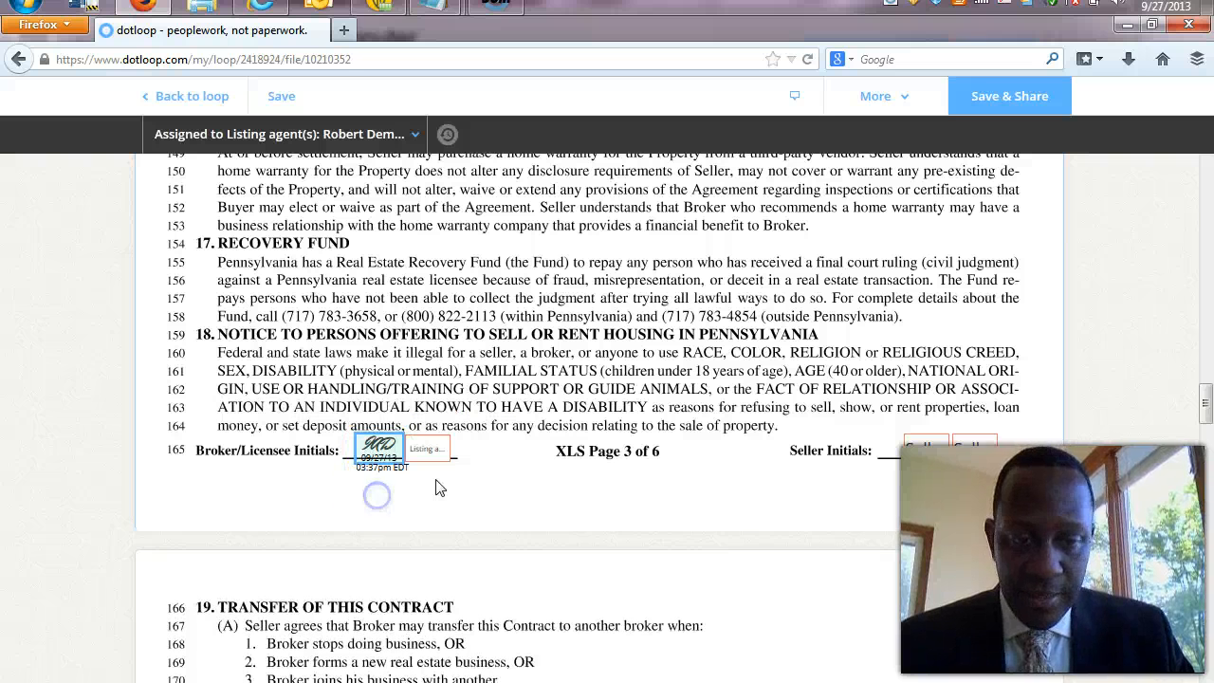
{"action": "left_click", "coordinate": [1198, 416]}
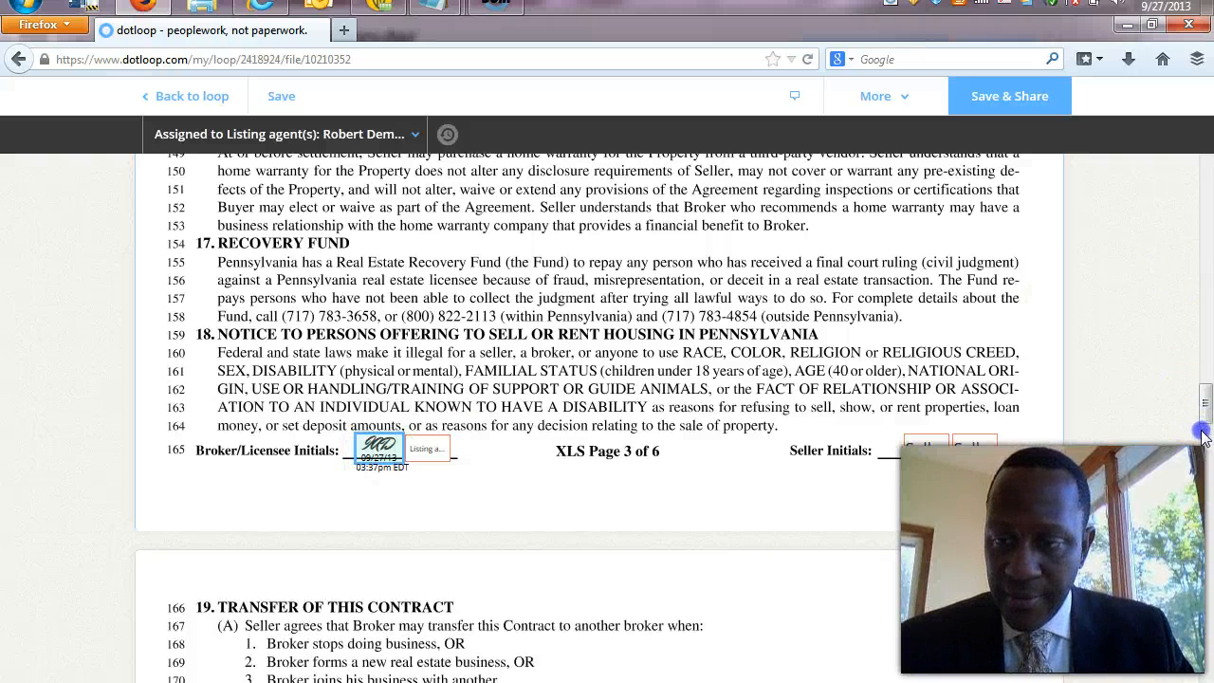
{"action": "left_click_drag", "start_coordinate": [1205, 415], "coordinate": [1205, 501]}
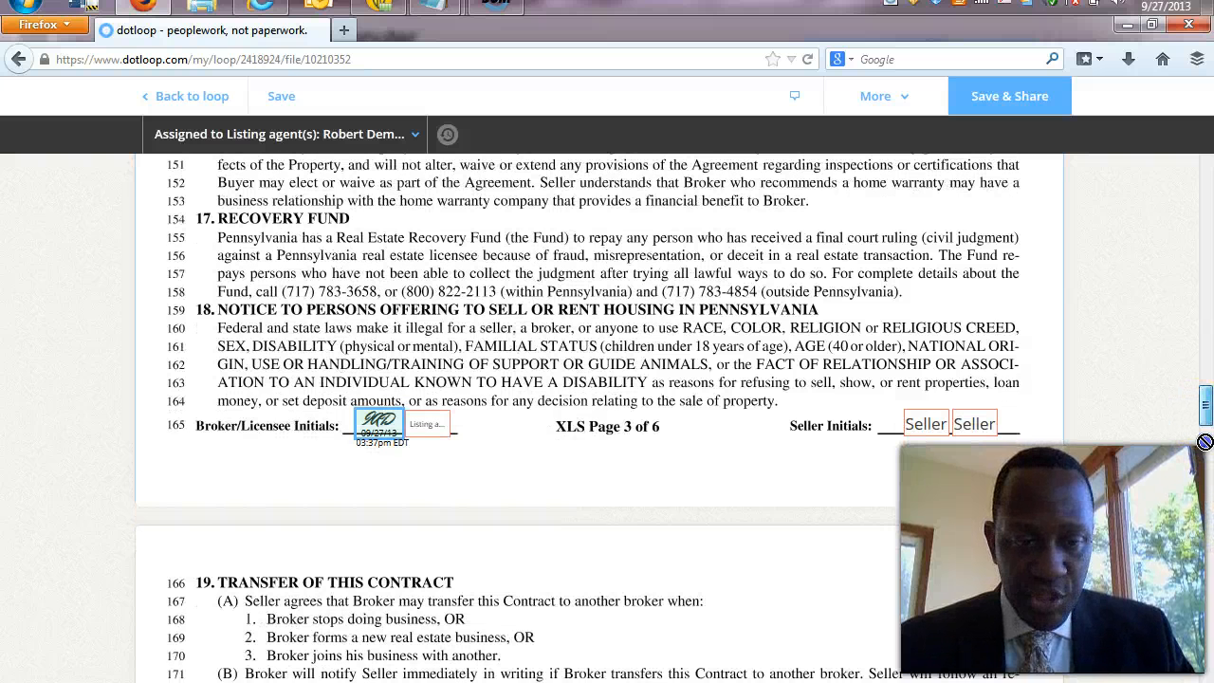
{"action": "left_click_drag", "start_coordinate": [1204, 442], "coordinate": [1207, 495]}
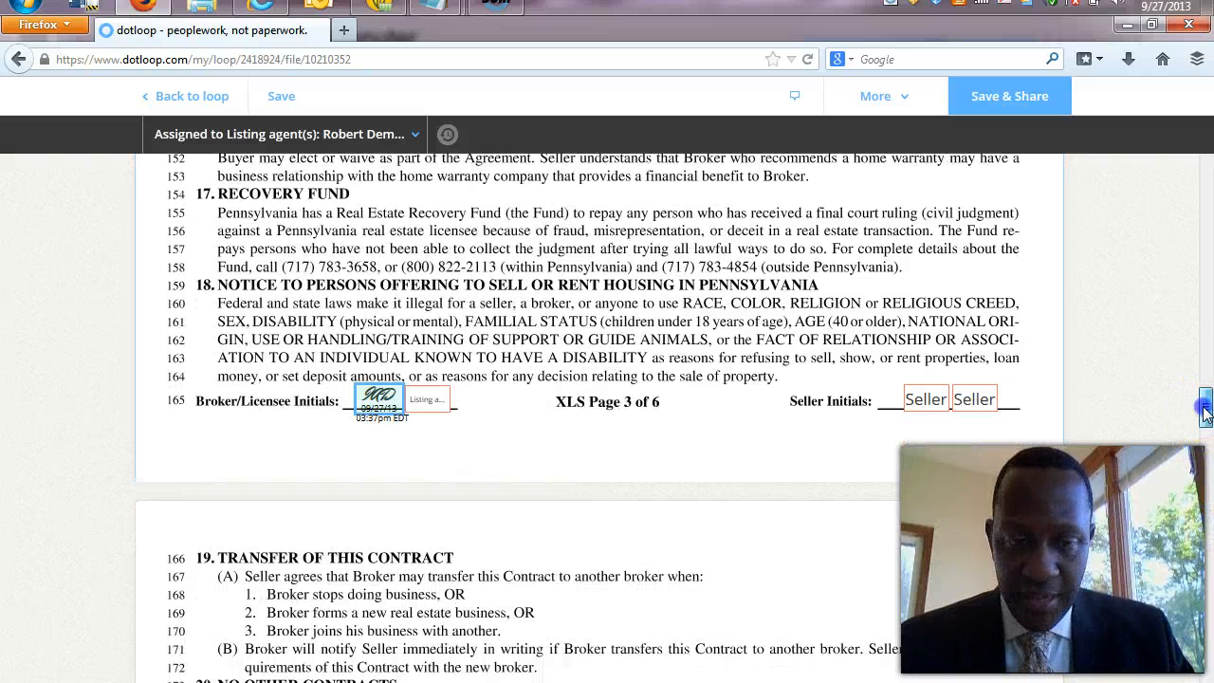
{"action": "left_click_drag", "start_coordinate": [1206, 410], "coordinate": [1202, 430]}
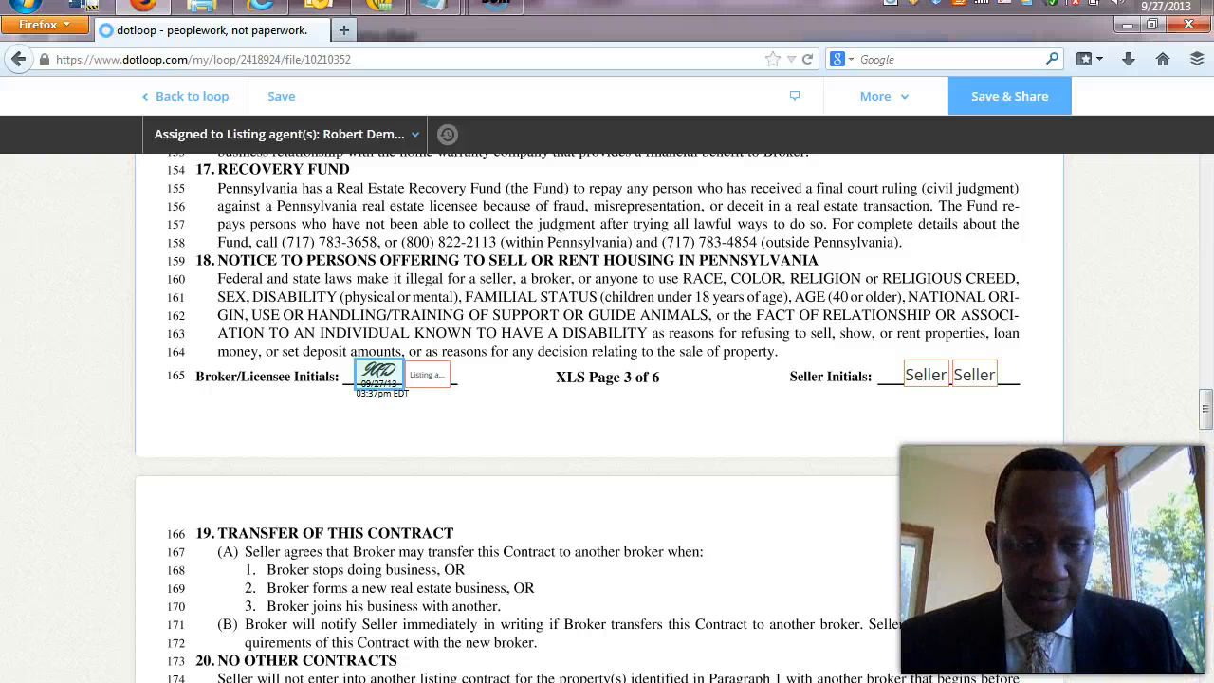
Initial the Broker/Licensee boxes on pages 4 and 5 of the listing contract.
{"action": "scroll", "coordinate": [607, 417], "scroll_direction": "down", "scroll_amount": 5}
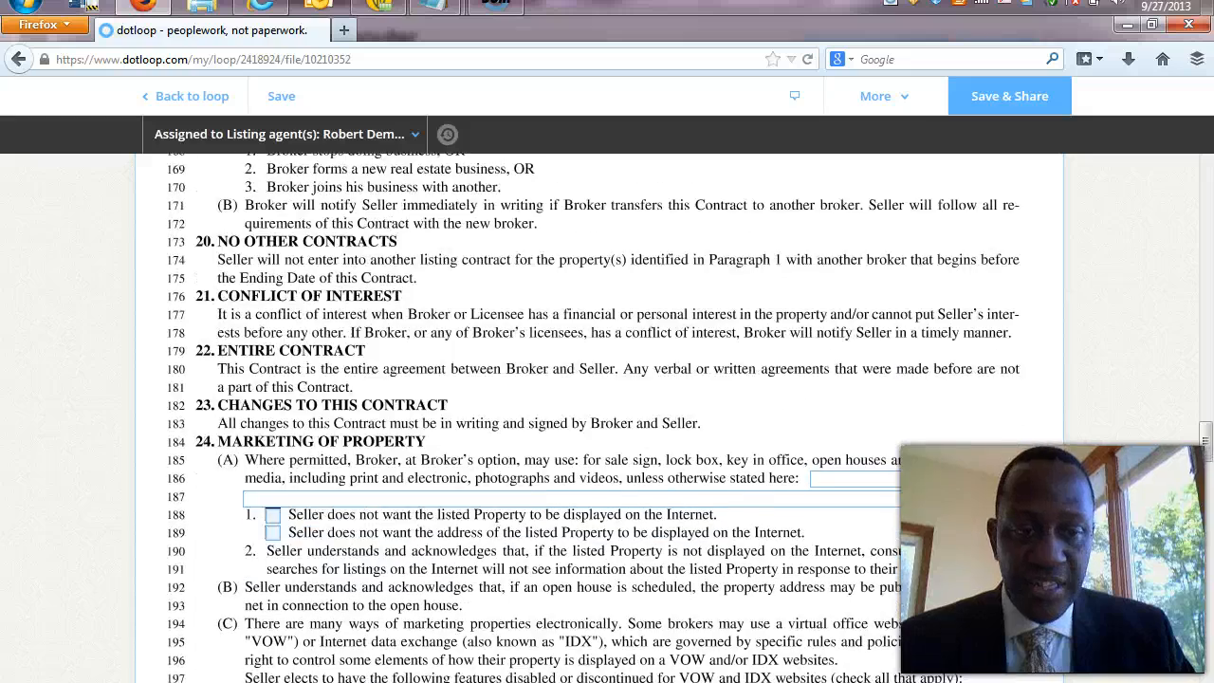
{"action": "scroll", "coordinate": [607, 417], "scroll_direction": "down", "scroll_amount": 5}
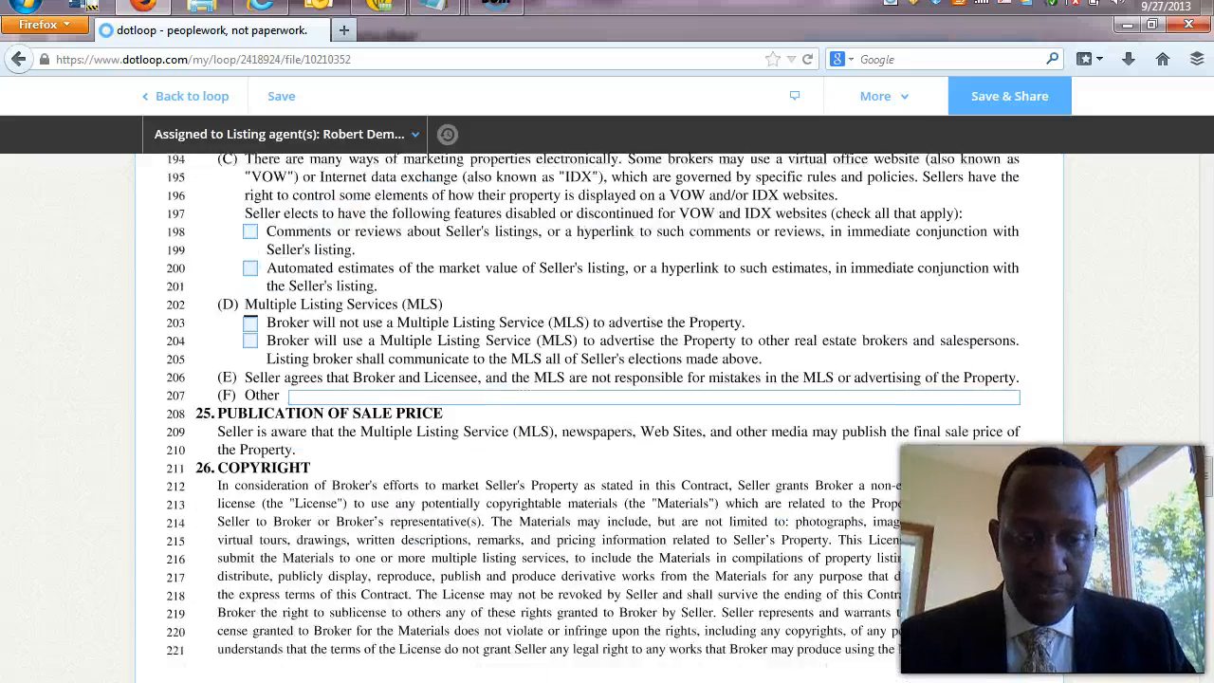
{"action": "scroll", "coordinate": [607, 417], "scroll_direction": "down", "scroll_amount": 2}
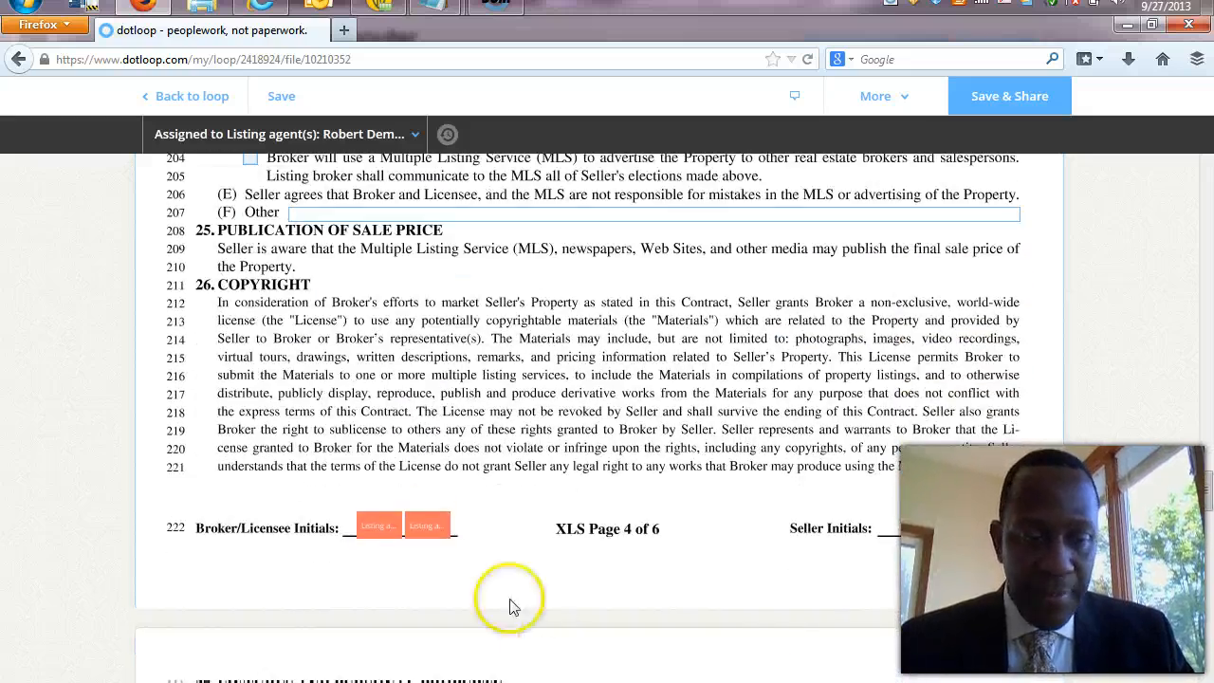
{"action": "mouse_move", "coordinate": [374, 522]}
{"action": "left_click", "coordinate": [384, 574]}
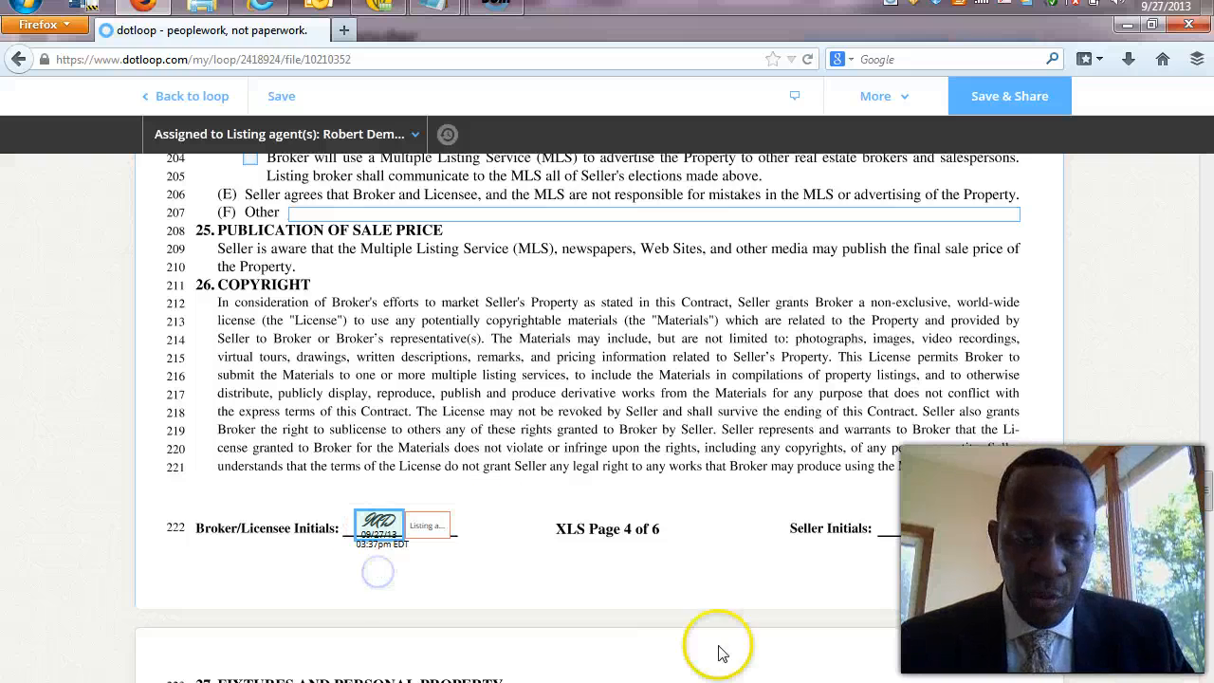
{"action": "left_click_drag", "start_coordinate": [1209, 512], "coordinate": [1210, 597]}
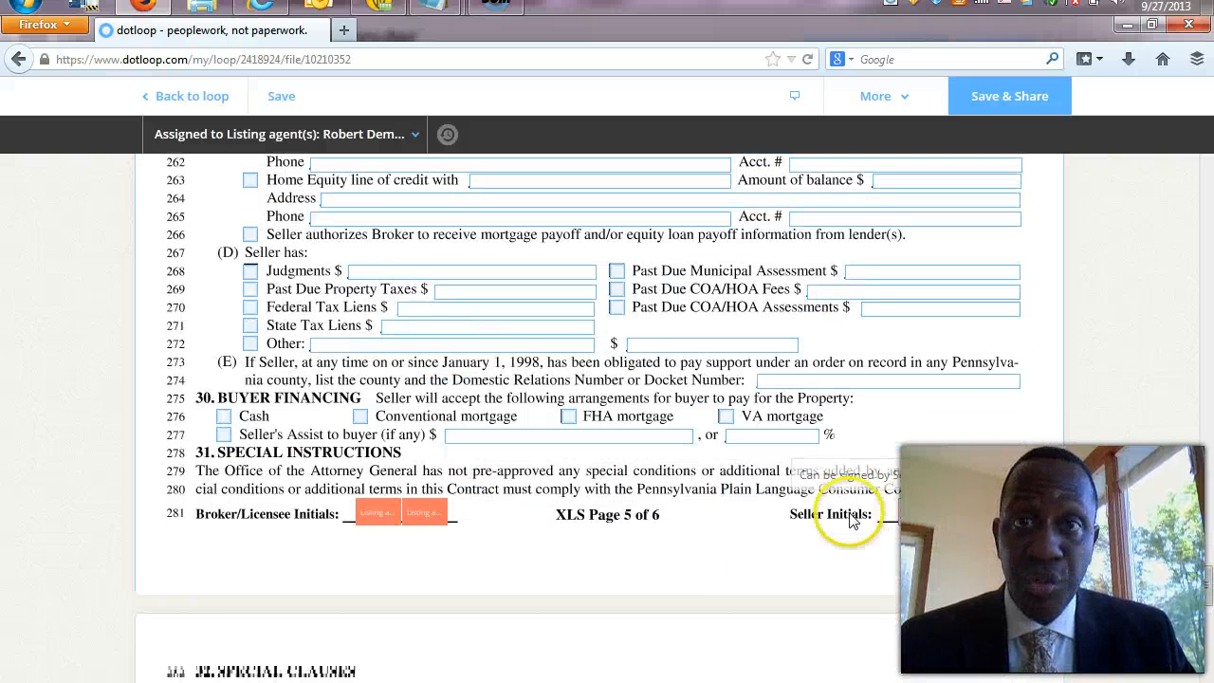
{"action": "left_click", "coordinate": [379, 519]}
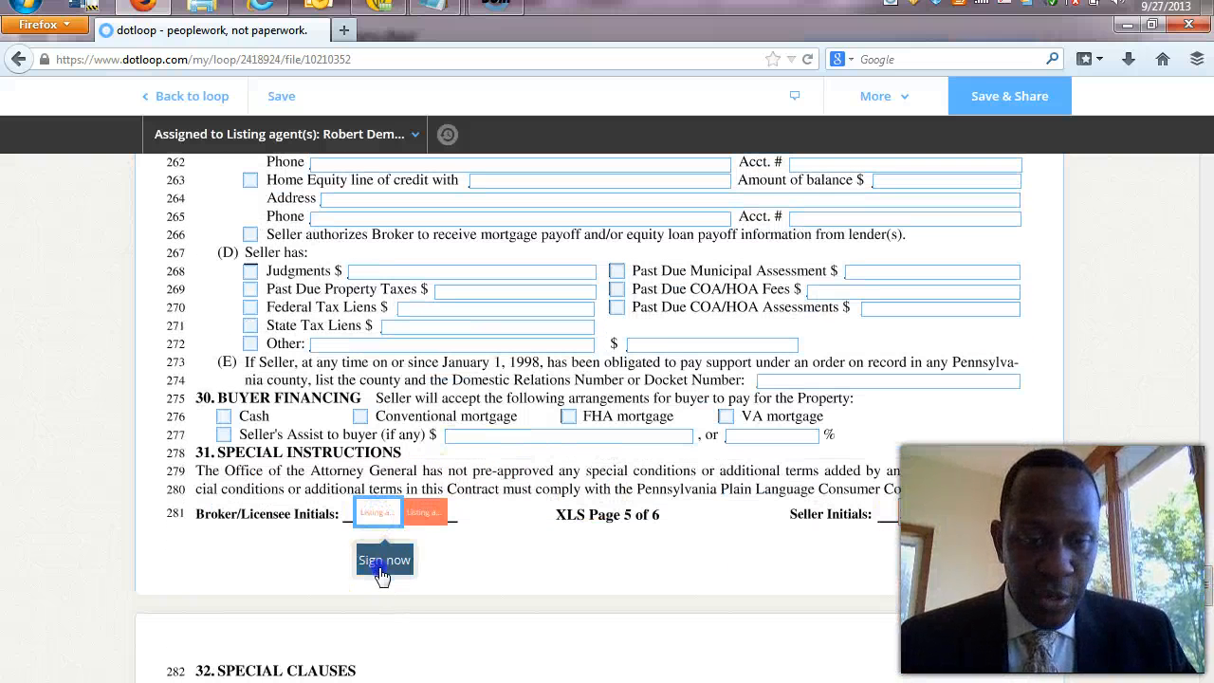
{"action": "left_click", "coordinate": [384, 559]}
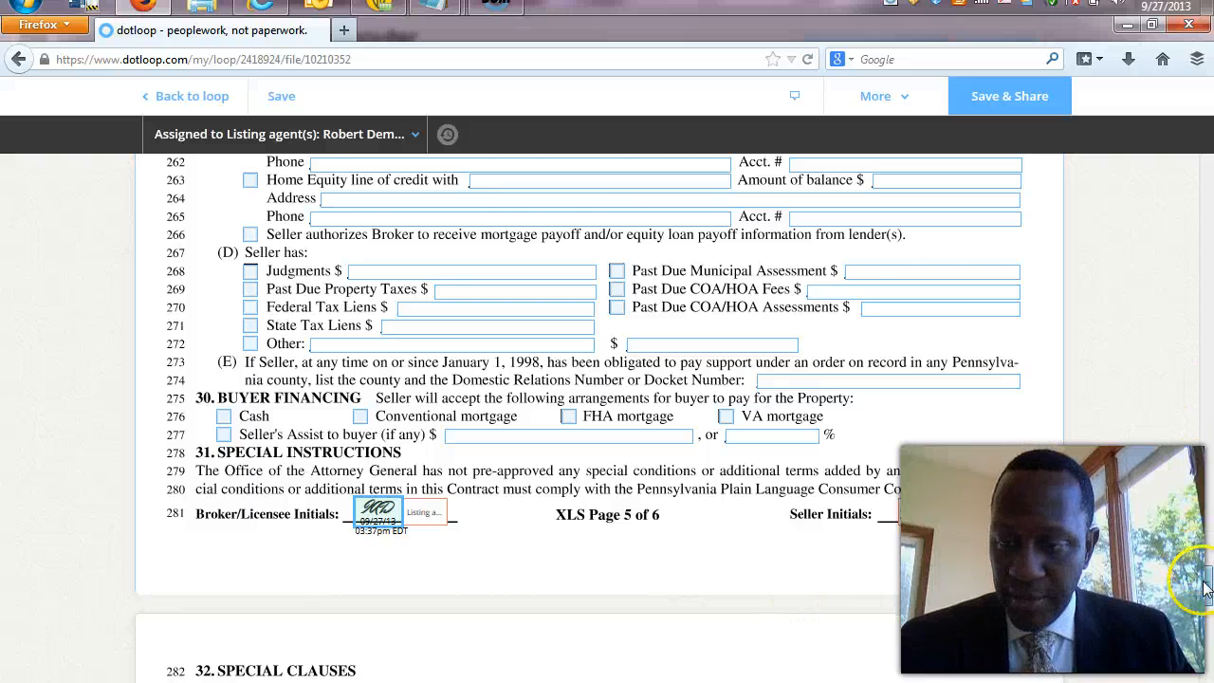
{"action": "left_click_drag", "start_coordinate": [1207, 588], "coordinate": [1208, 667]}
Sign the 'Accepted on behalf of Broker by' line, save the contract, and return to the loop.
{"action": "left_click", "coordinate": [763, 433]}
{"action": "left_click", "coordinate": [693, 489]}
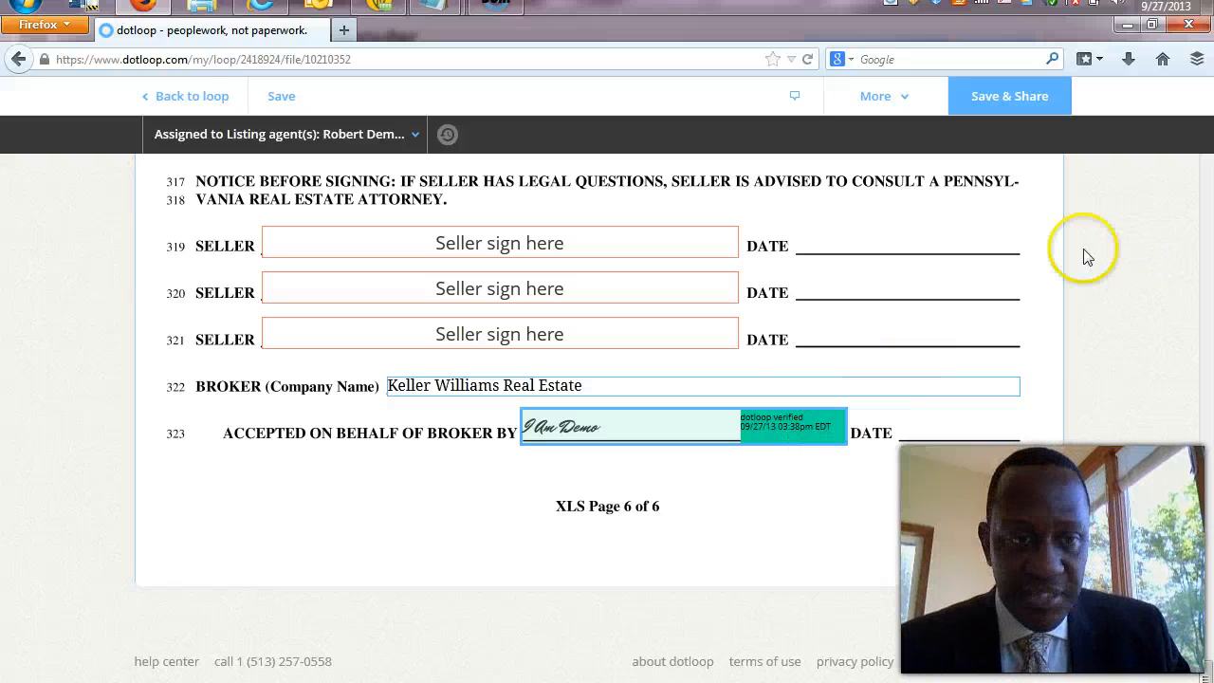
{"action": "left_click", "coordinate": [278, 98]}
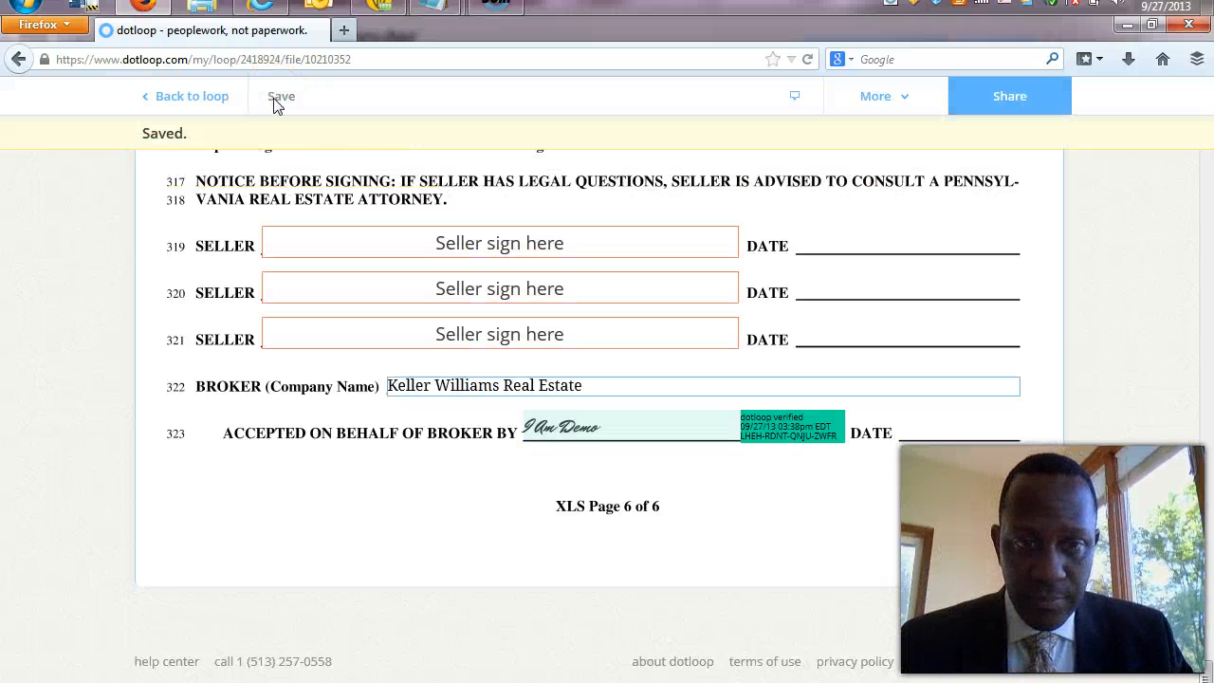
{"action": "left_click", "coordinate": [205, 97]}
Decline sharing for now and open the Seller's Property Disclosure Statement.
{"action": "left_click", "coordinate": [713, 309]}
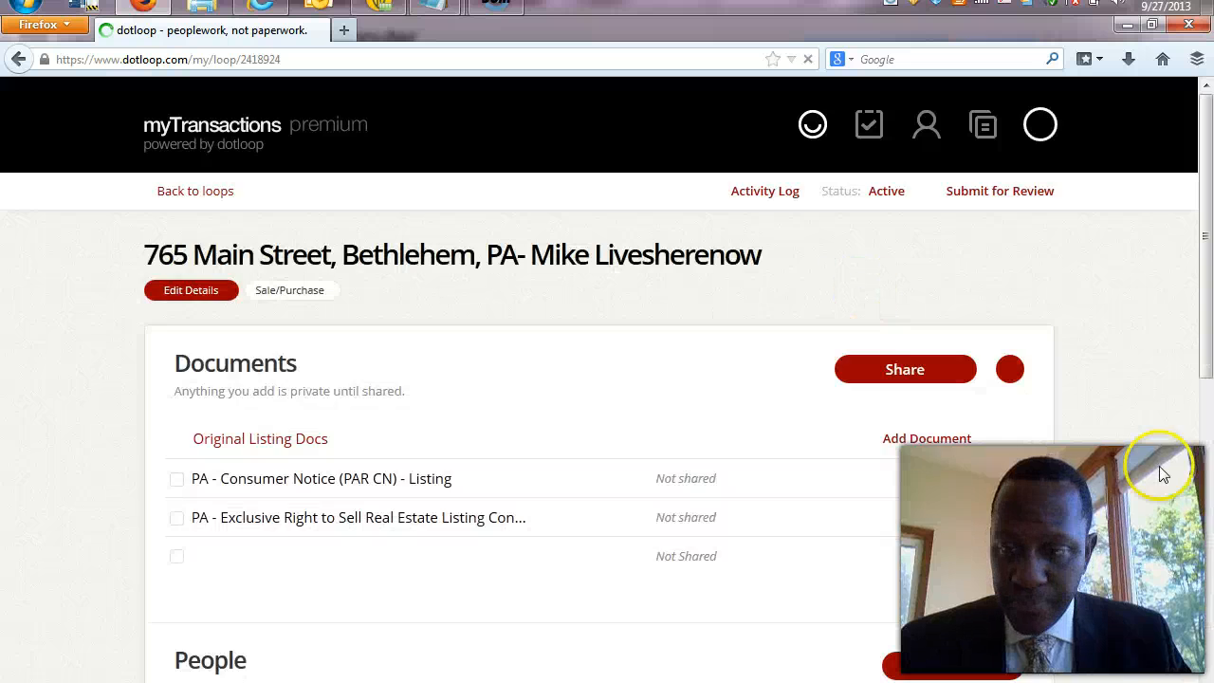
{"action": "scroll", "coordinate": [1207, 391], "scroll_direction": "down", "scroll_amount": 2}
{"action": "scroll", "coordinate": [1207, 391], "scroll_direction": "down", "scroll_amount": 2}
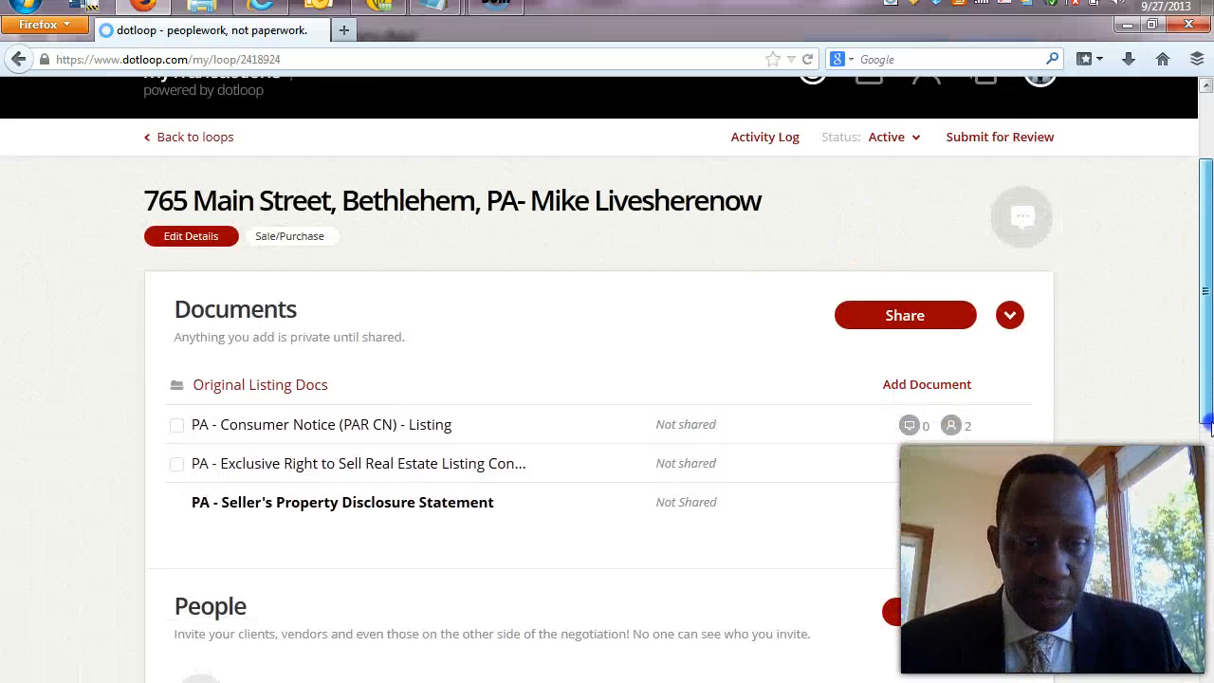
{"action": "left_click", "coordinate": [332, 503]}
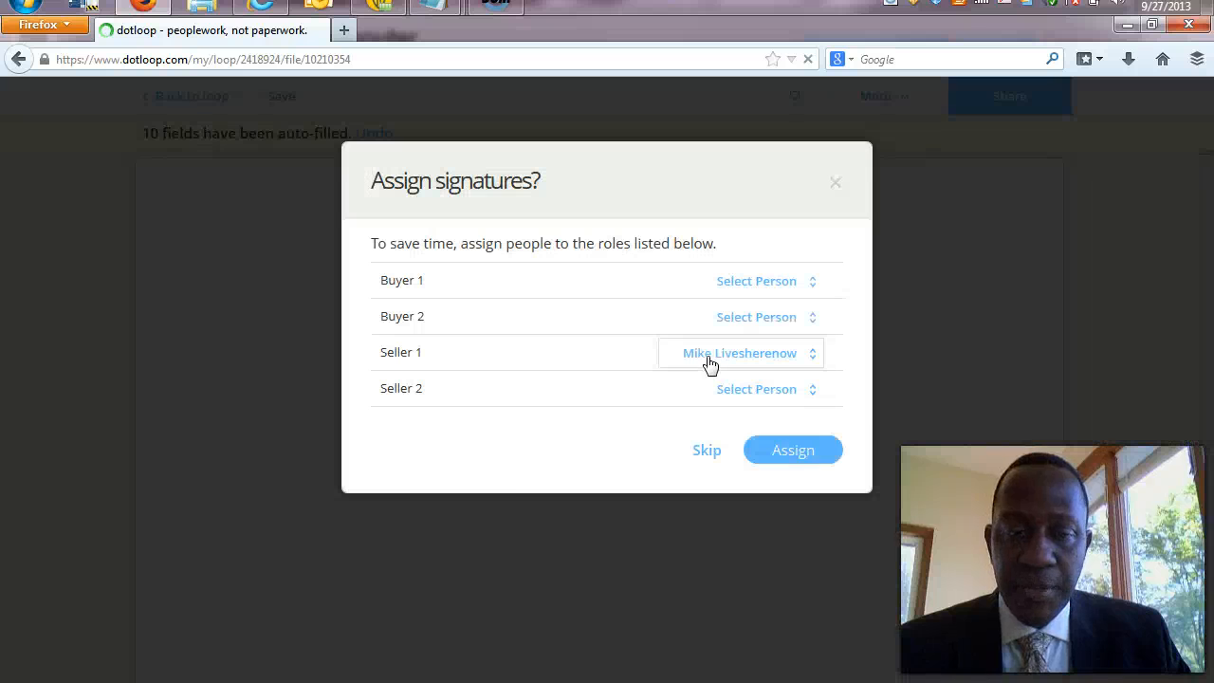
{"action": "left_click", "coordinate": [778, 459]}
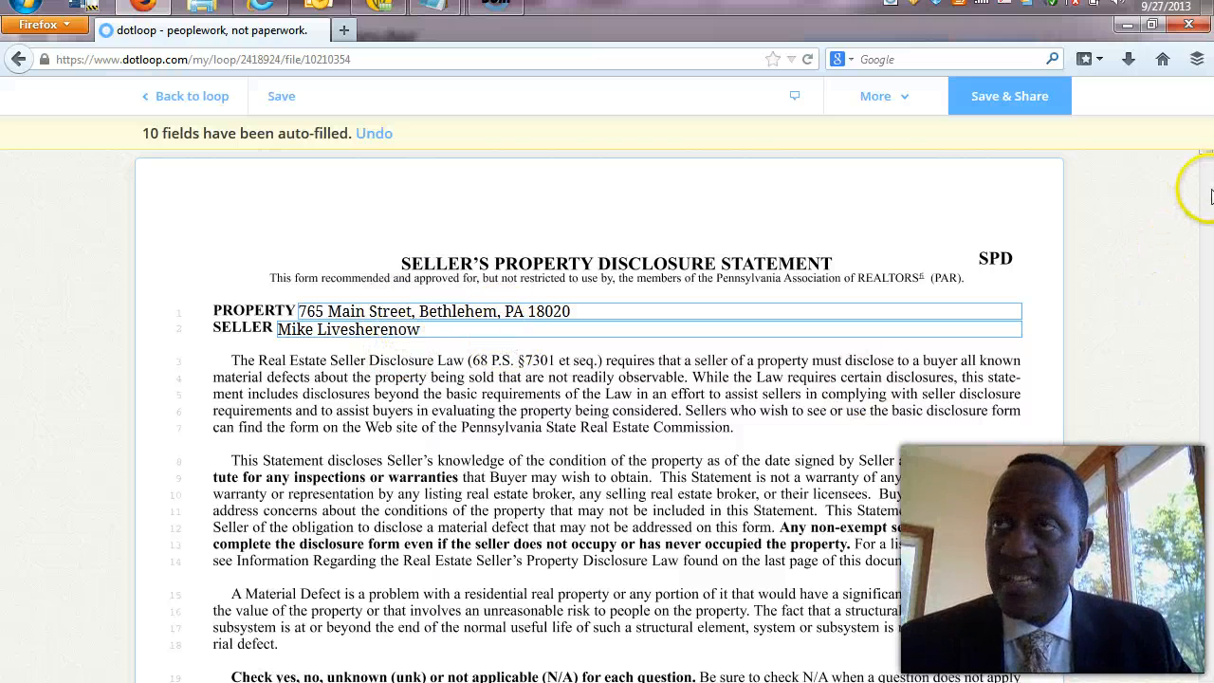
{"action": "left_click", "coordinate": [1206, 308]}
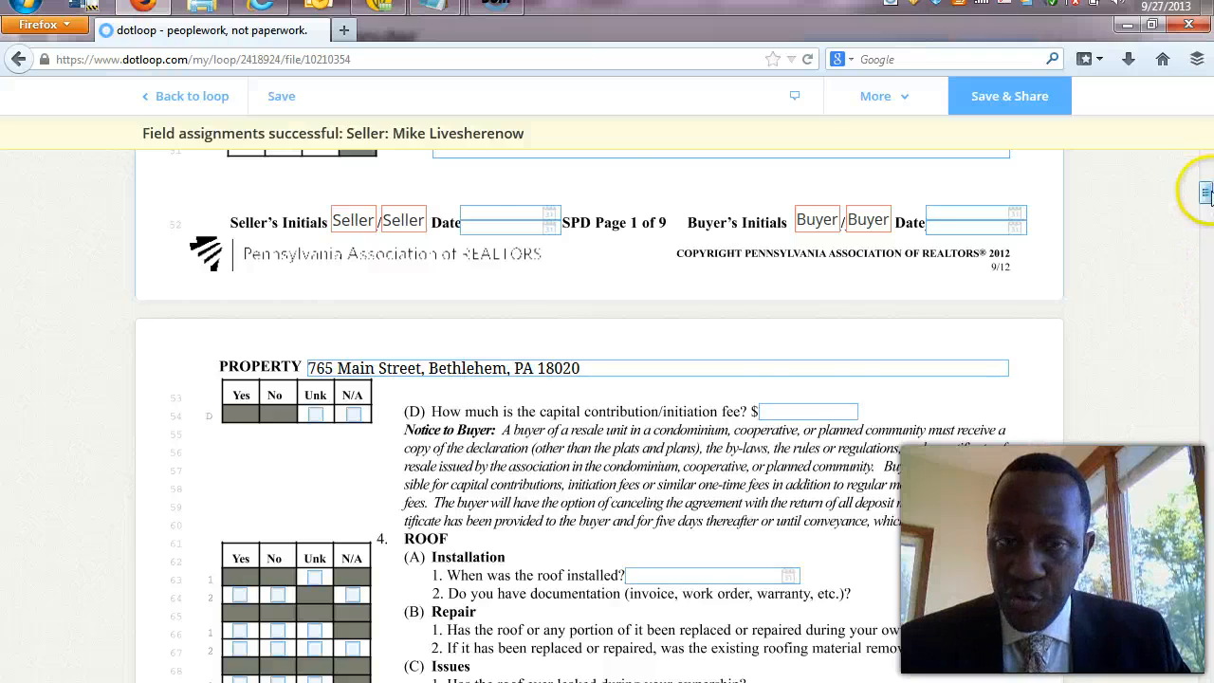
{"action": "left_click_drag", "start_coordinate": [1207, 192], "coordinate": [1206, 137]}
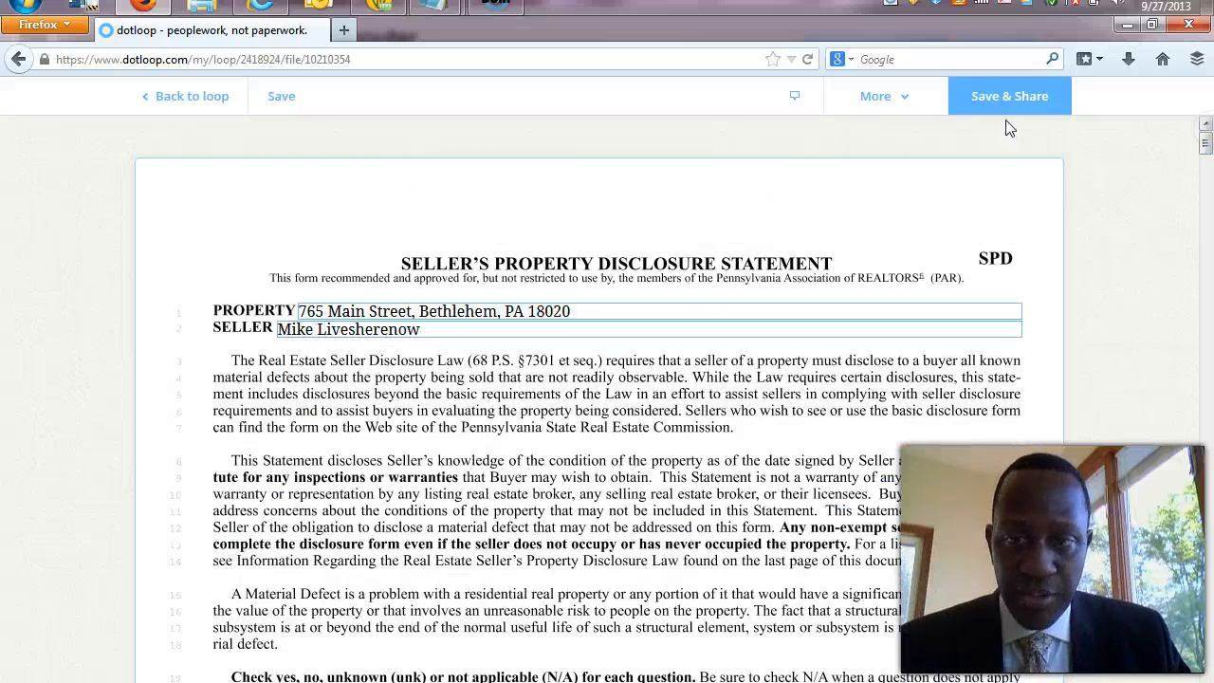
{"action": "left_click", "coordinate": [413, 137]}
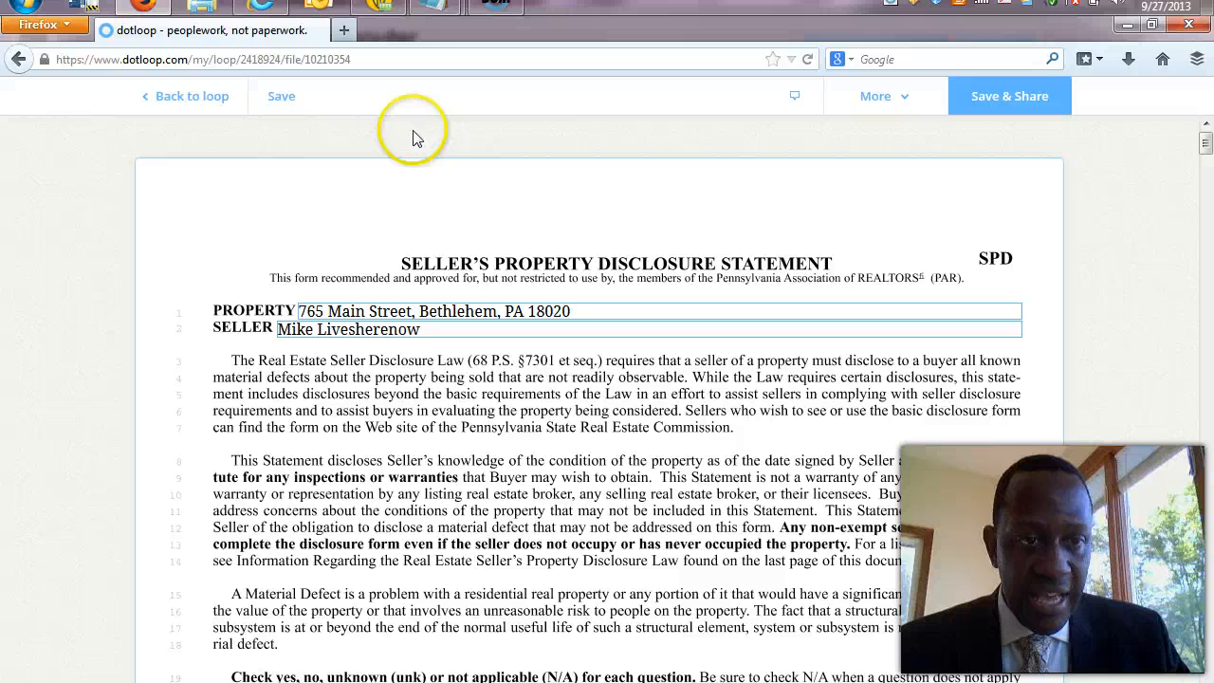
Save the disclosure changes, decline sharing, and go back to the Loops overview.
{"action": "left_click", "coordinate": [184, 96]}
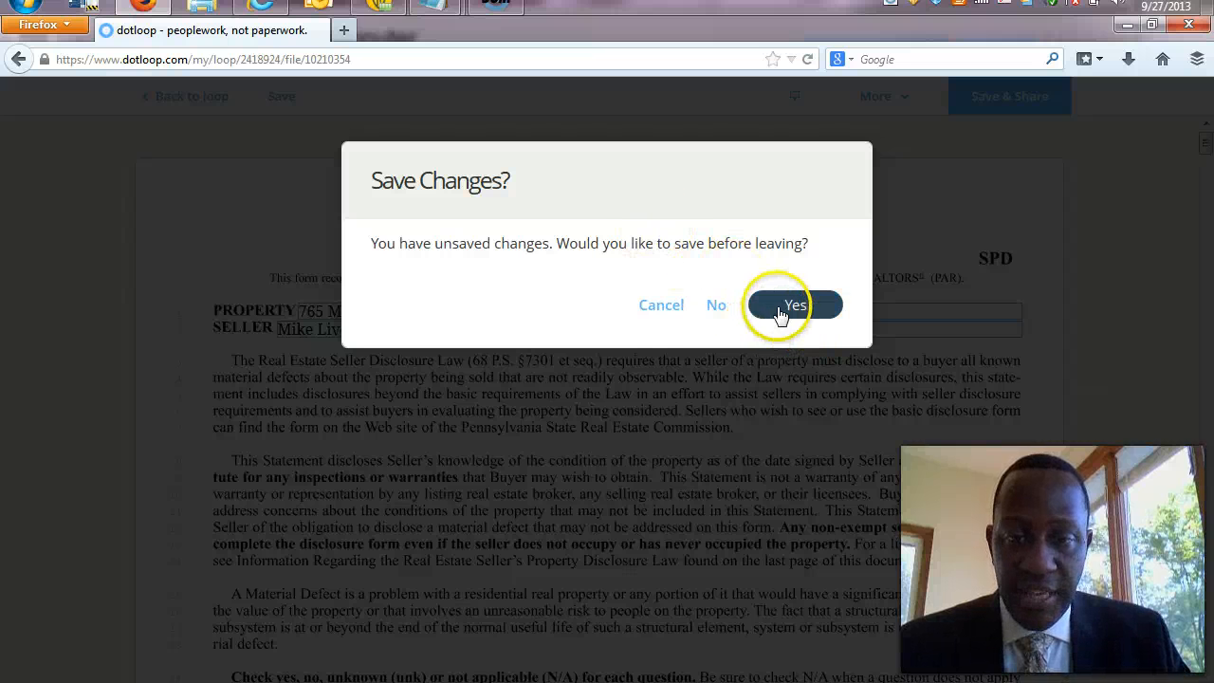
{"action": "left_click", "coordinate": [779, 313]}
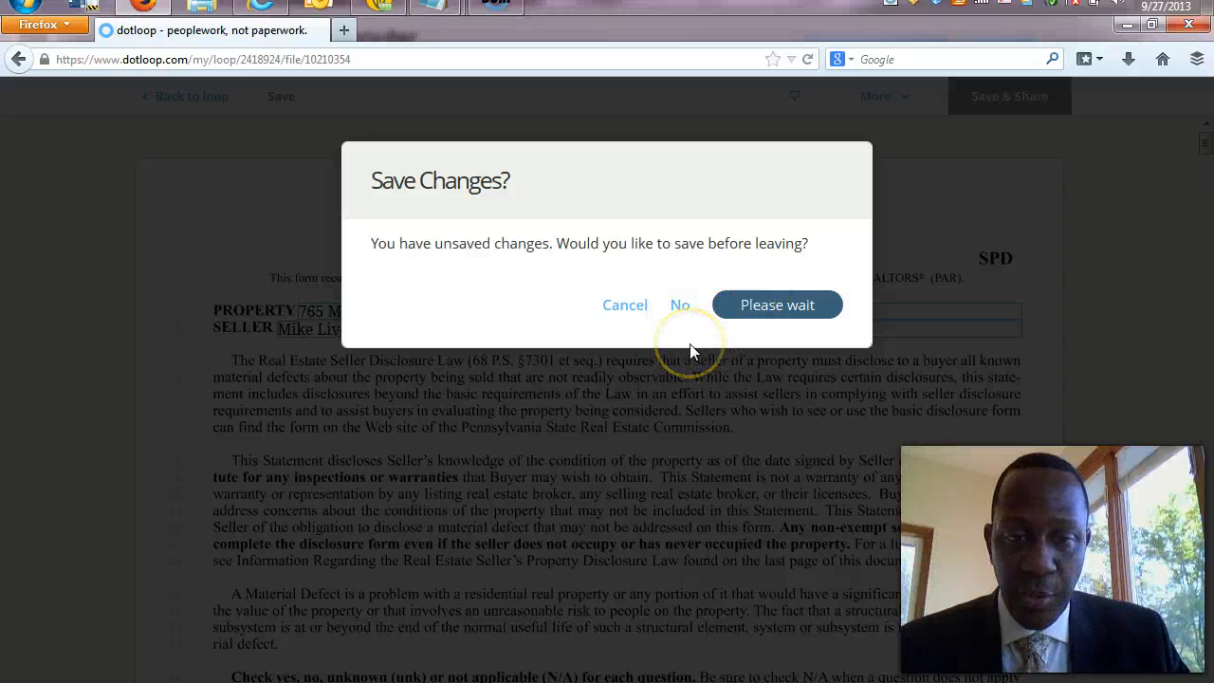
{"action": "left_click", "coordinate": [670, 343]}
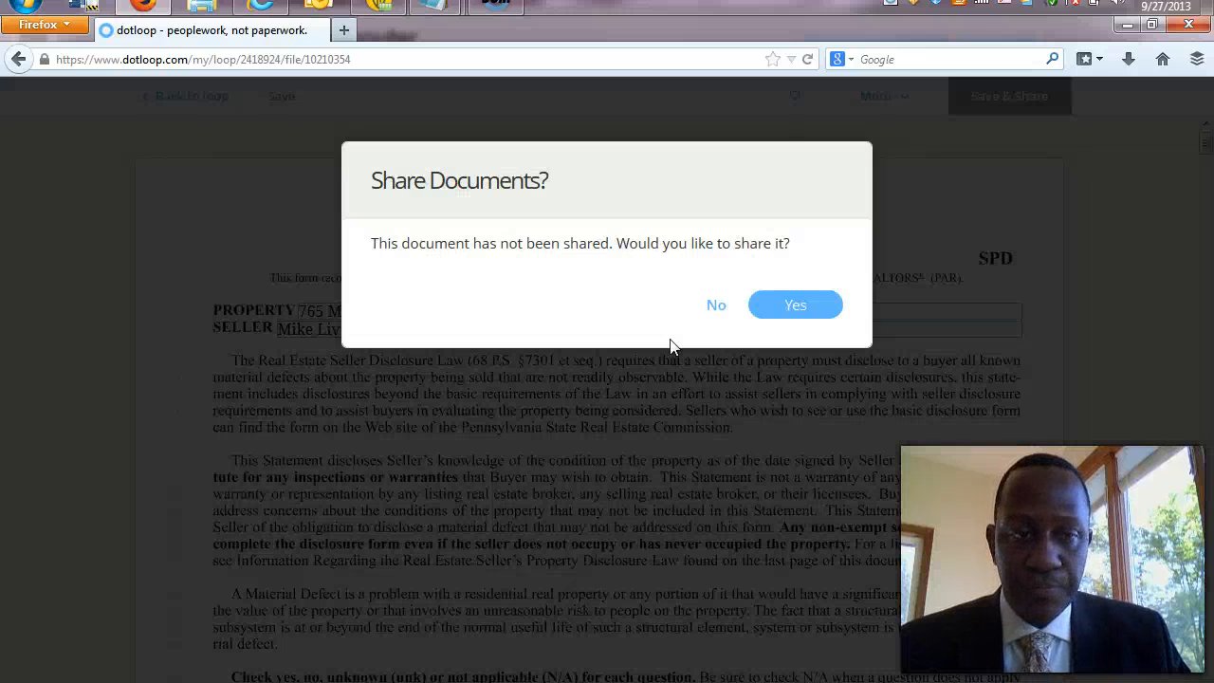
{"action": "left_click", "coordinate": [716, 306]}
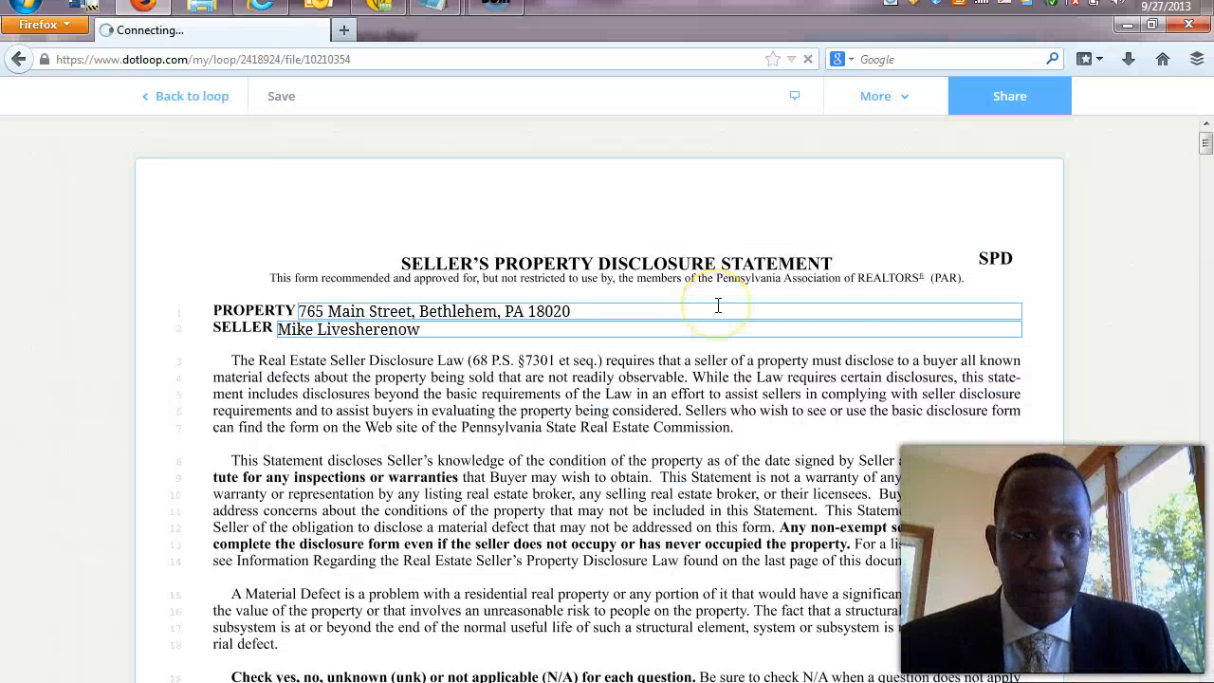
{"action": "left_click", "coordinate": [203, 96]}
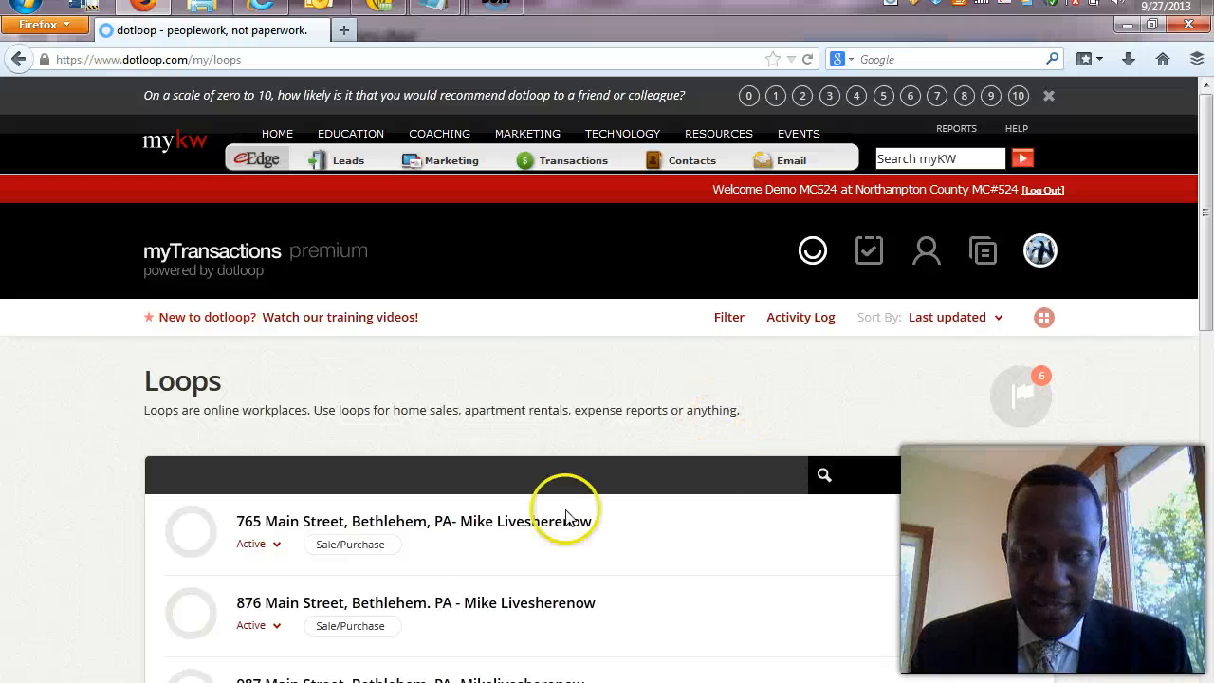
{"action": "left_click", "coordinate": [326, 523]}
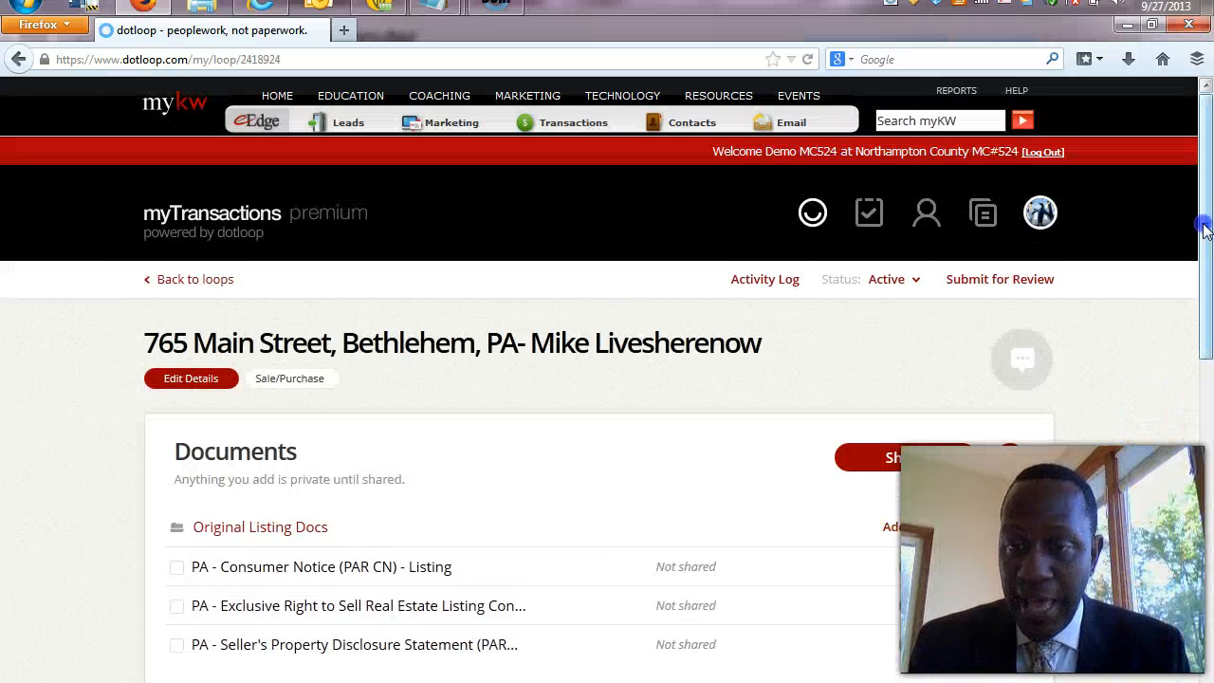
{"action": "left_click_drag", "start_coordinate": [1205, 225], "coordinate": [1206, 305]}
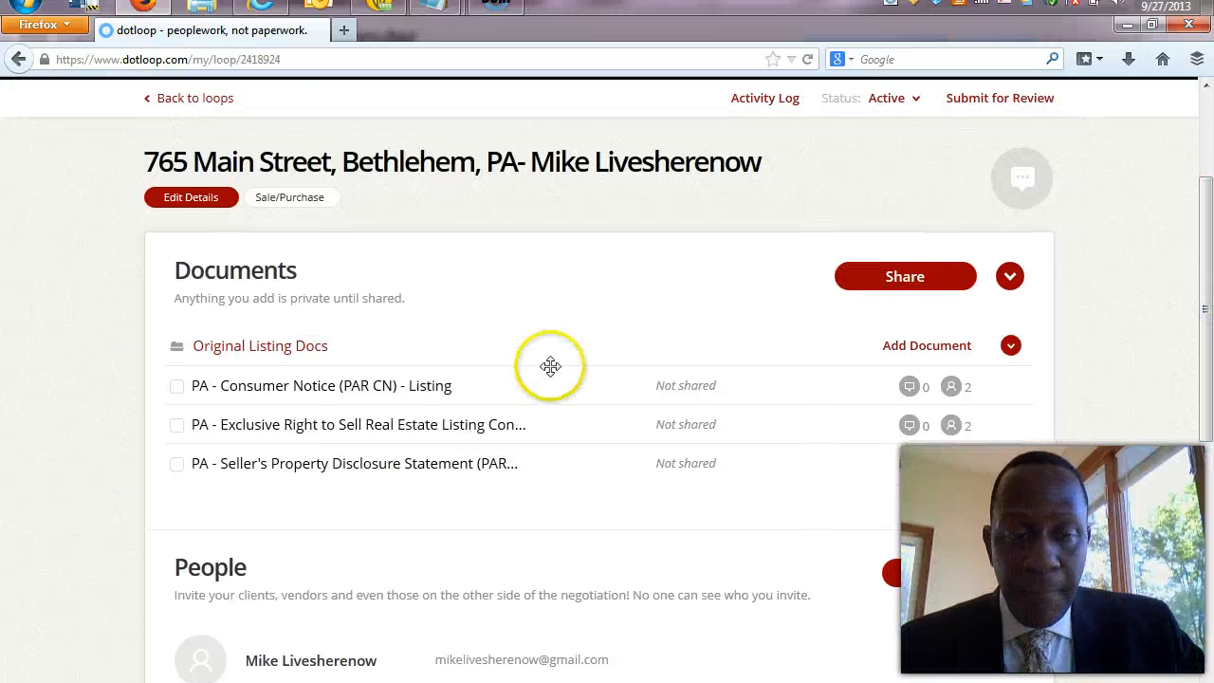
{"action": "mouse_move", "coordinate": [398, 401]}
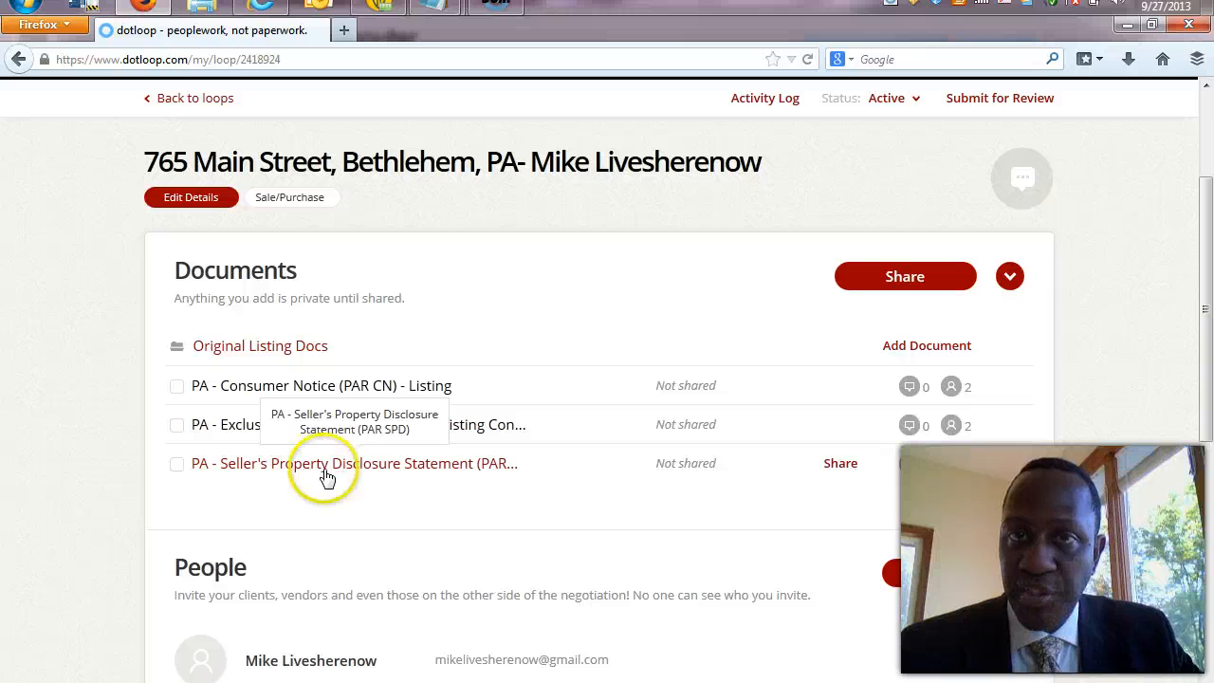
{"action": "left_click", "coordinate": [373, 495]}
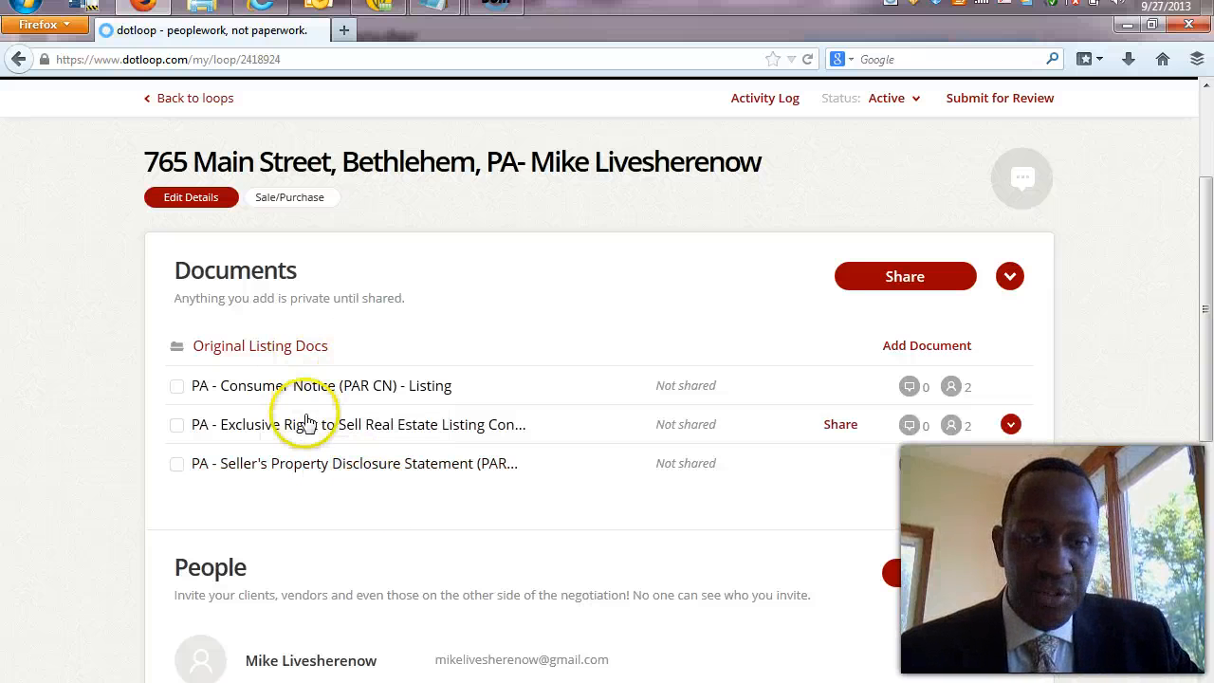
{"action": "left_click", "coordinate": [178, 389]}
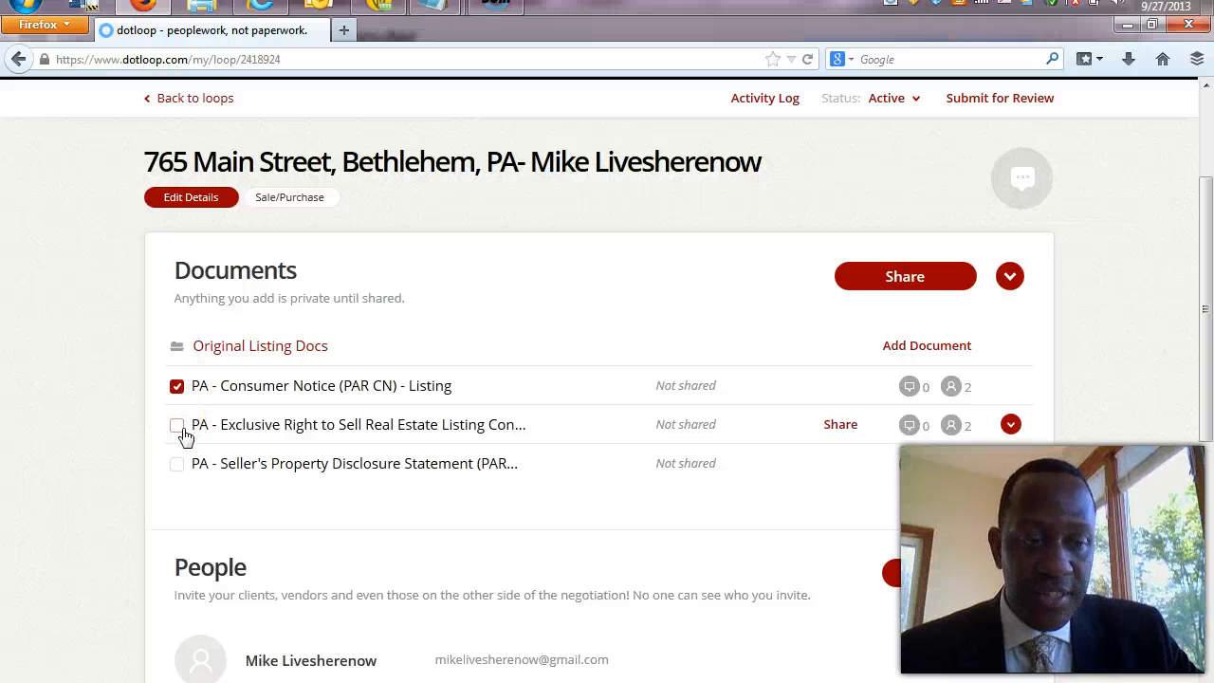
{"action": "left_click", "coordinate": [179, 428]}
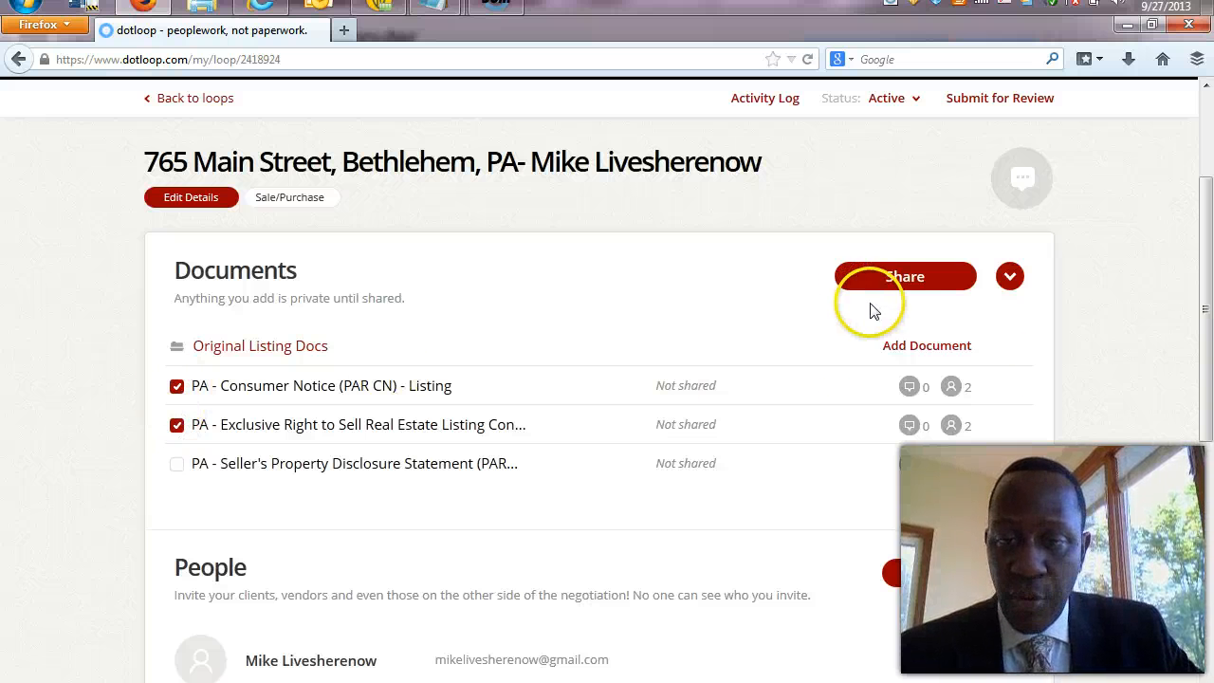
Start the Share 2 Documents dialog and open the seller's 'Can view' access-level dropdown.
{"action": "left_click", "coordinate": [941, 283]}
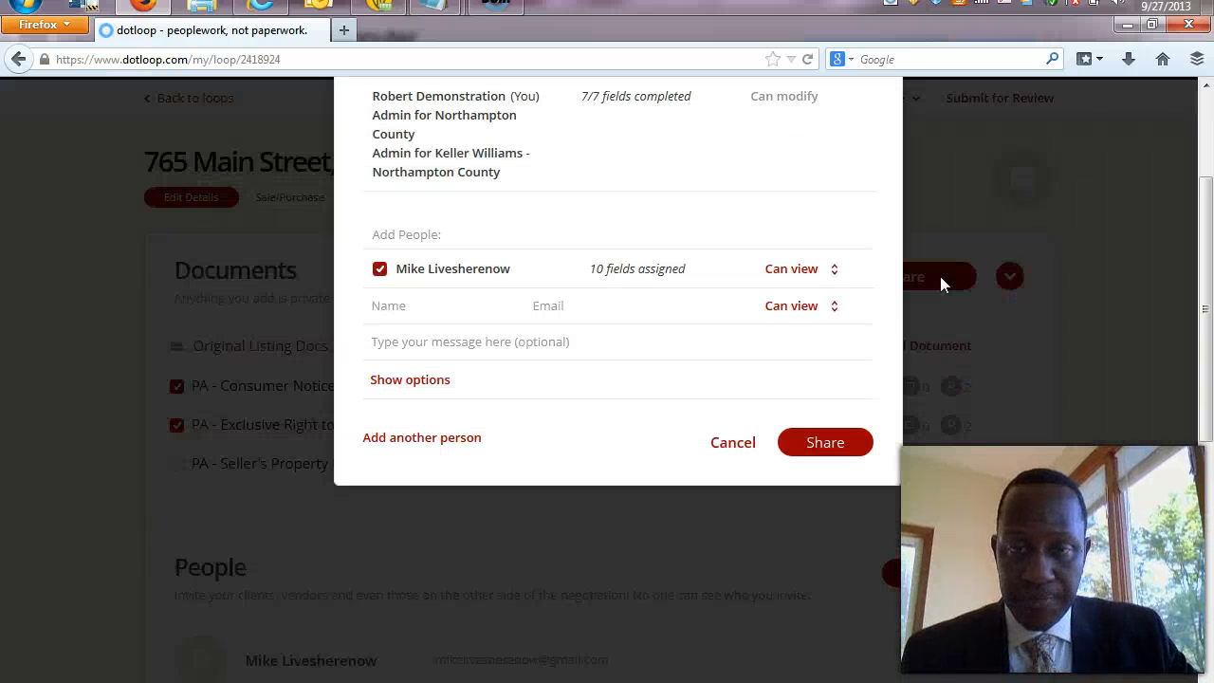
{"action": "left_click", "coordinate": [1206, 87]}
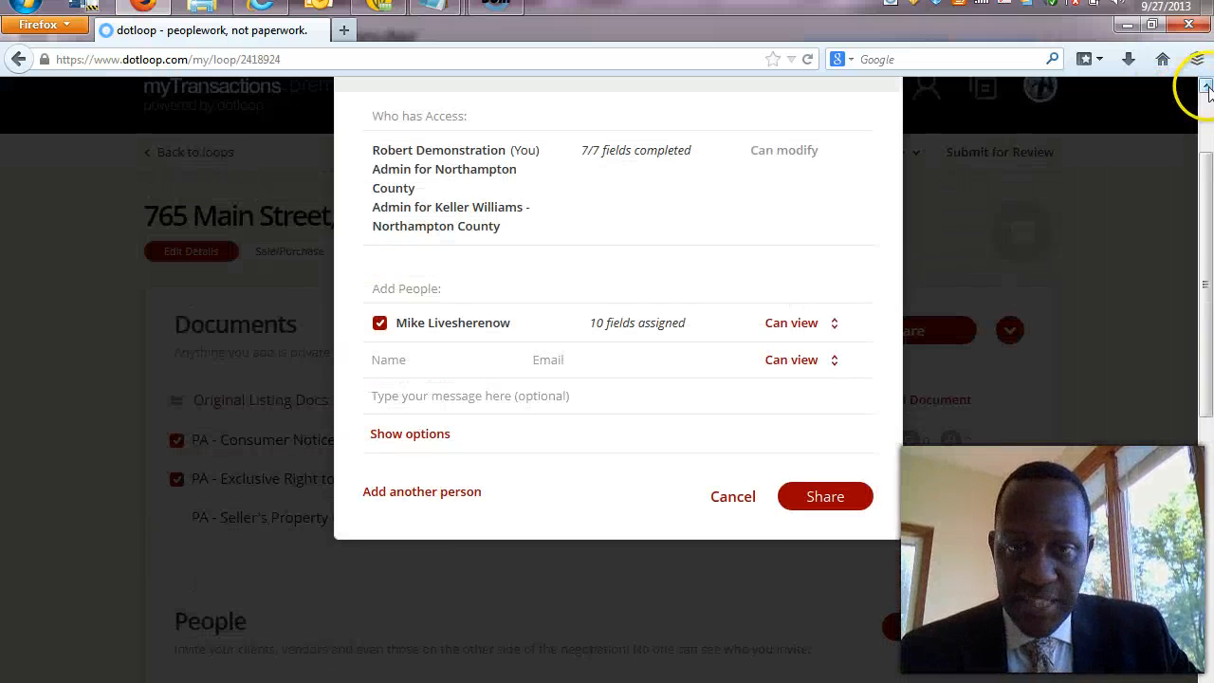
{"action": "left_click", "coordinate": [1207, 86]}
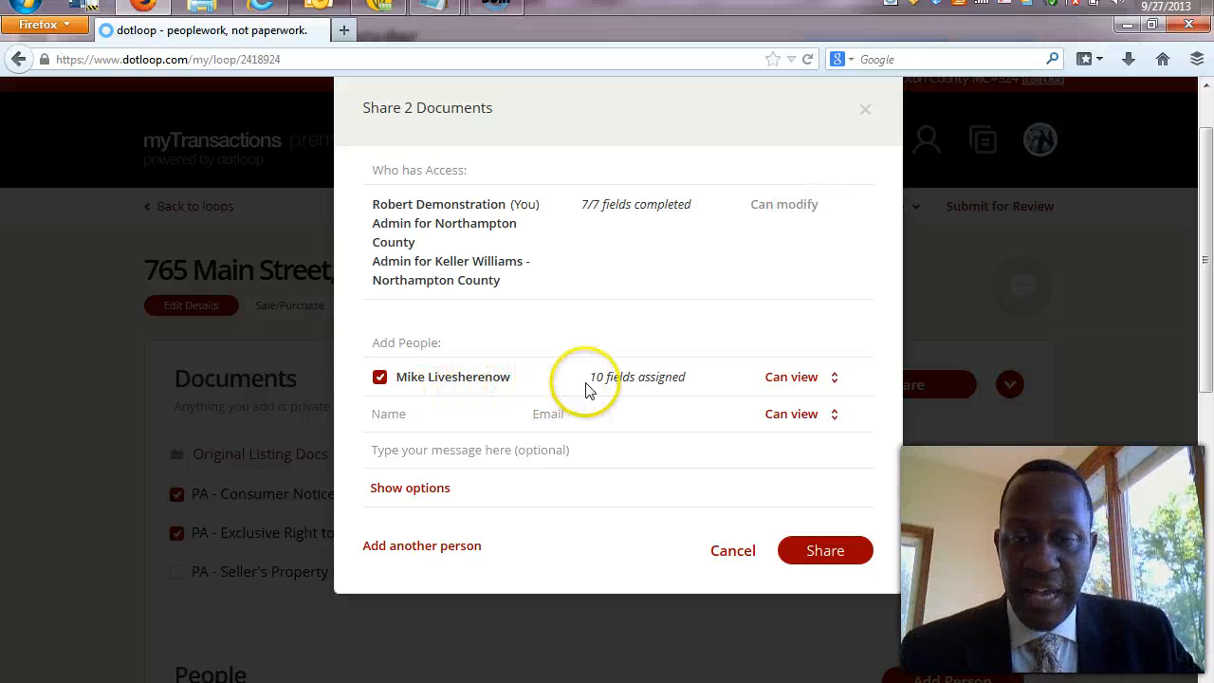
{"action": "left_click", "coordinate": [838, 383]}
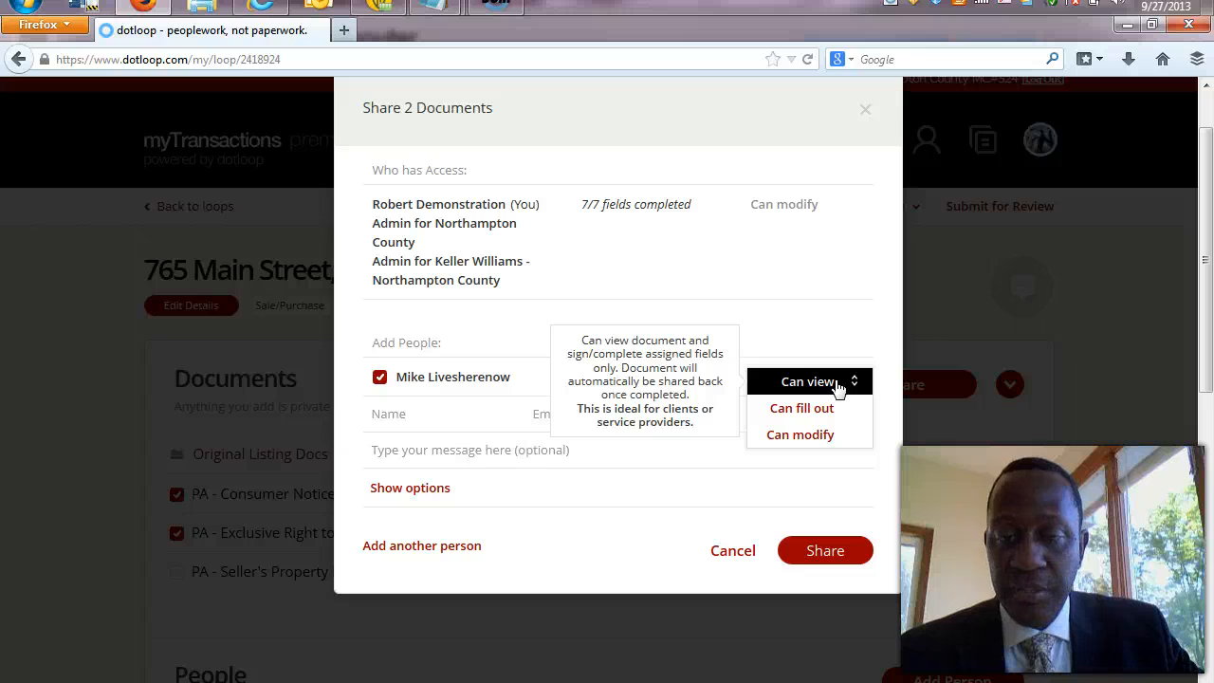
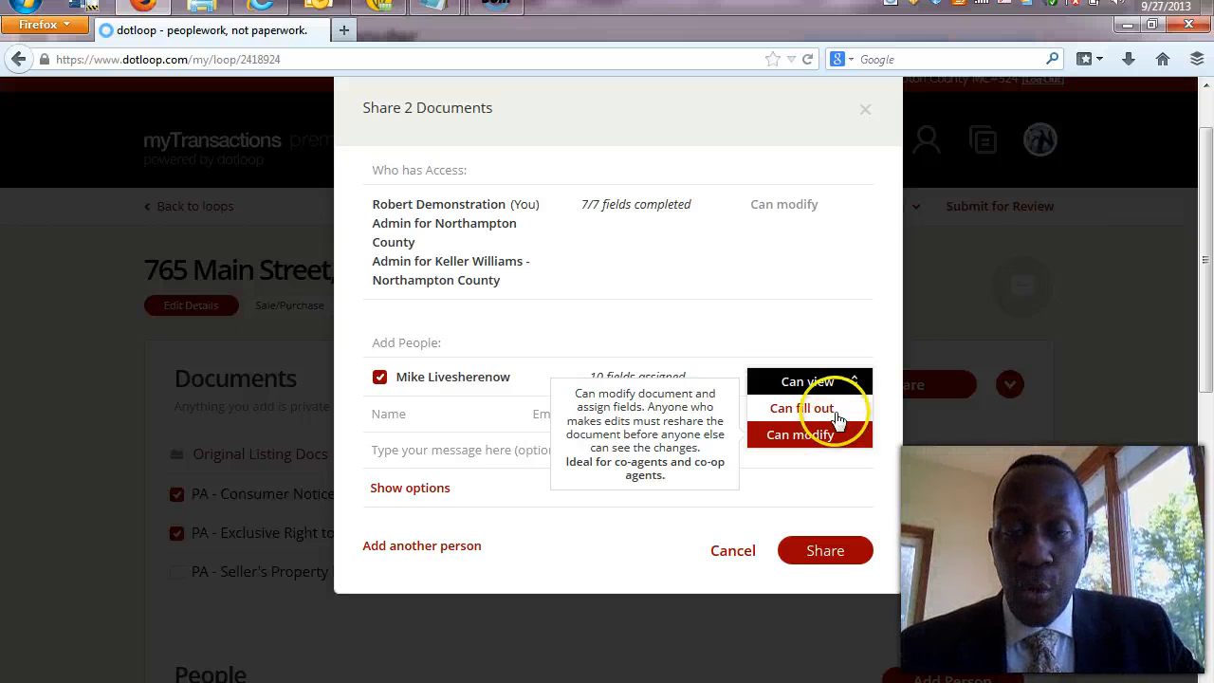
Share the Consumer Notice and Exclusive Right to Sell with the seller as Can view, then close the confirmation.
{"action": "left_click", "coordinate": [834, 382]}
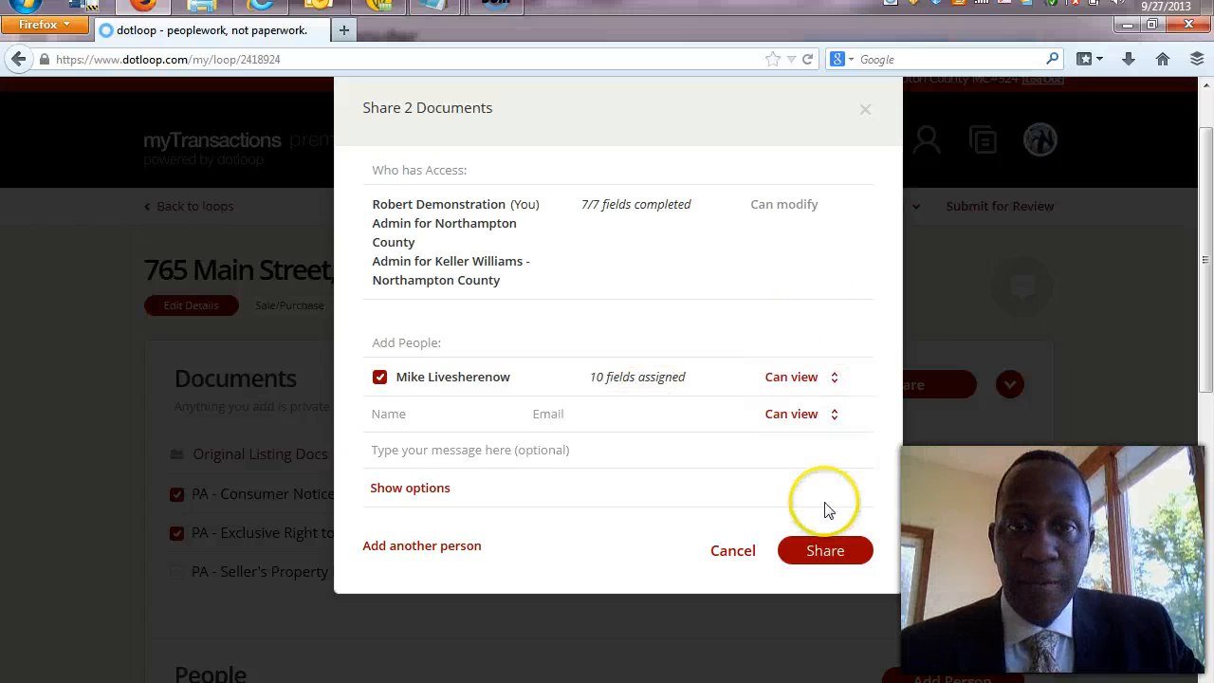
{"action": "left_click", "coordinate": [827, 540]}
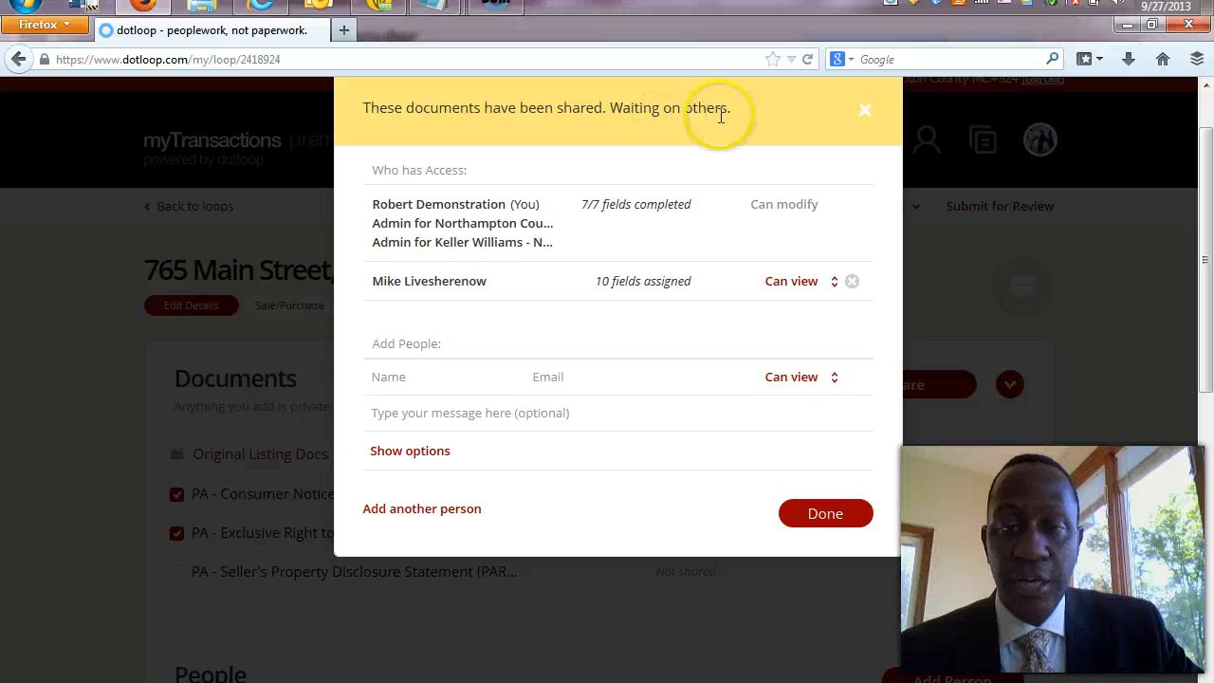
{"action": "left_click", "coordinate": [854, 521]}
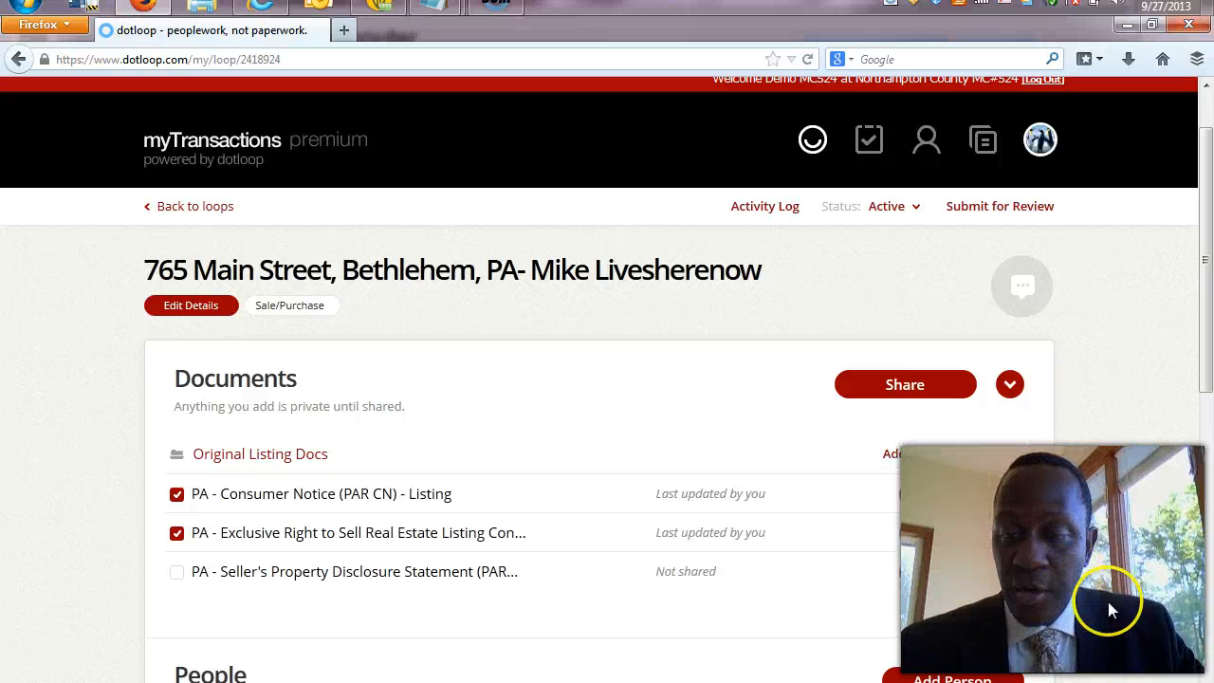
Untick Consumer Notice and Exclusive Right to Sell, and tick only the Seller's Property Disclosure Statement.
{"action": "left_click_drag", "start_coordinate": [1204, 322], "coordinate": [1207, 499]}
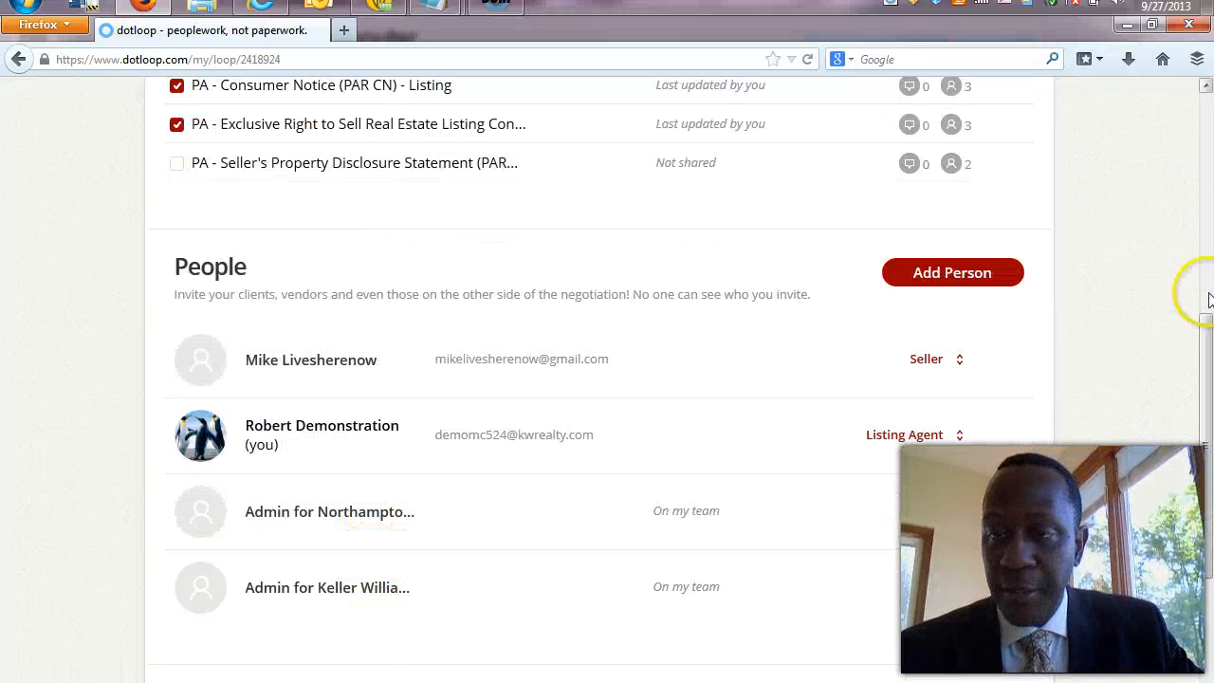
{"action": "left_click_drag", "start_coordinate": [1206, 365], "coordinate": [1207, 253]}
{"action": "left_click", "coordinate": [211, 420]}
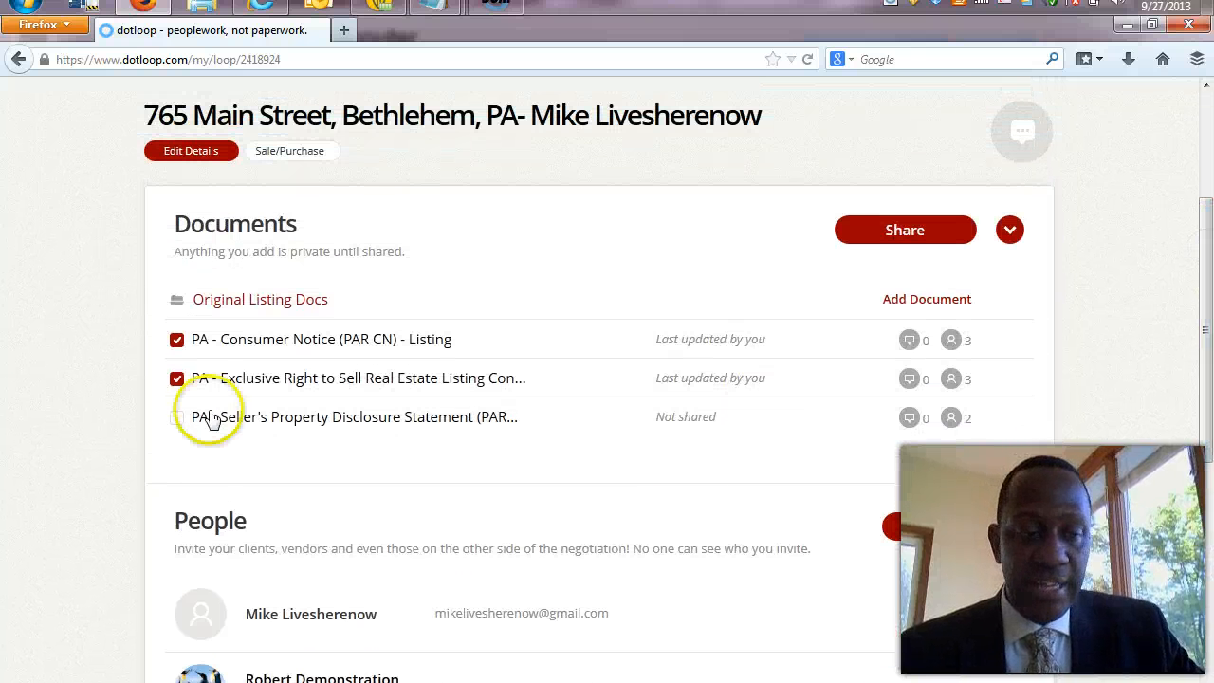
{"action": "left_click", "coordinate": [179, 341]}
{"action": "left_click", "coordinate": [177, 379]}
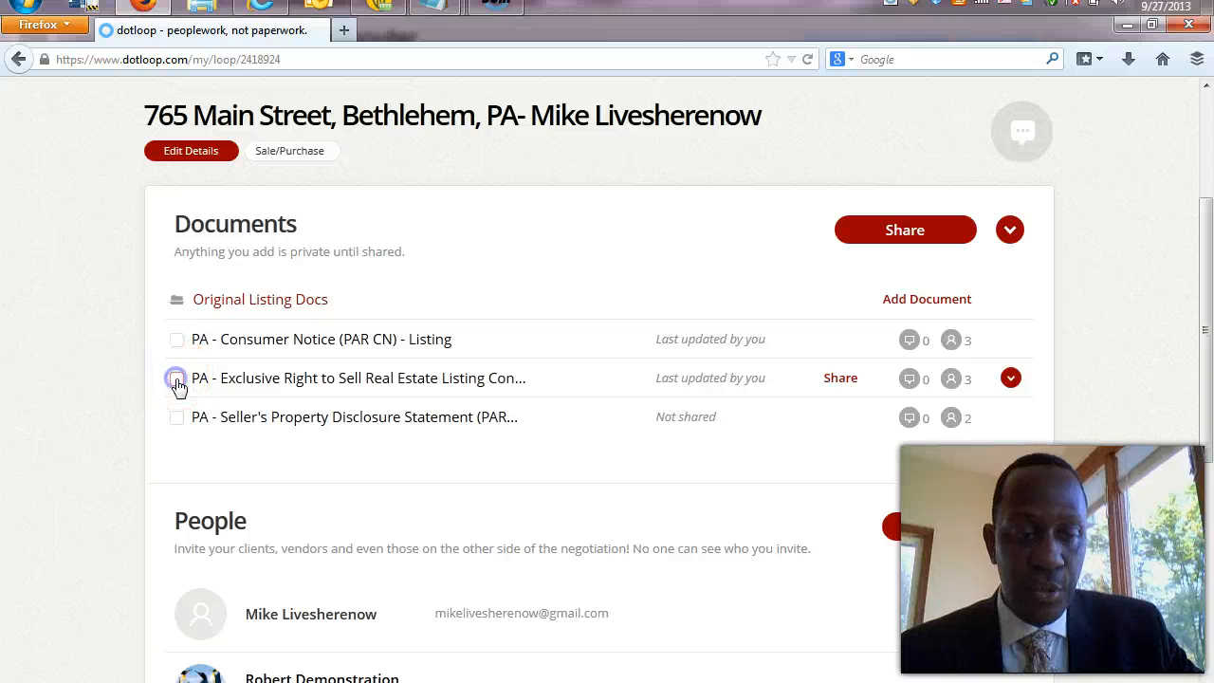
{"action": "left_click", "coordinate": [176, 417]}
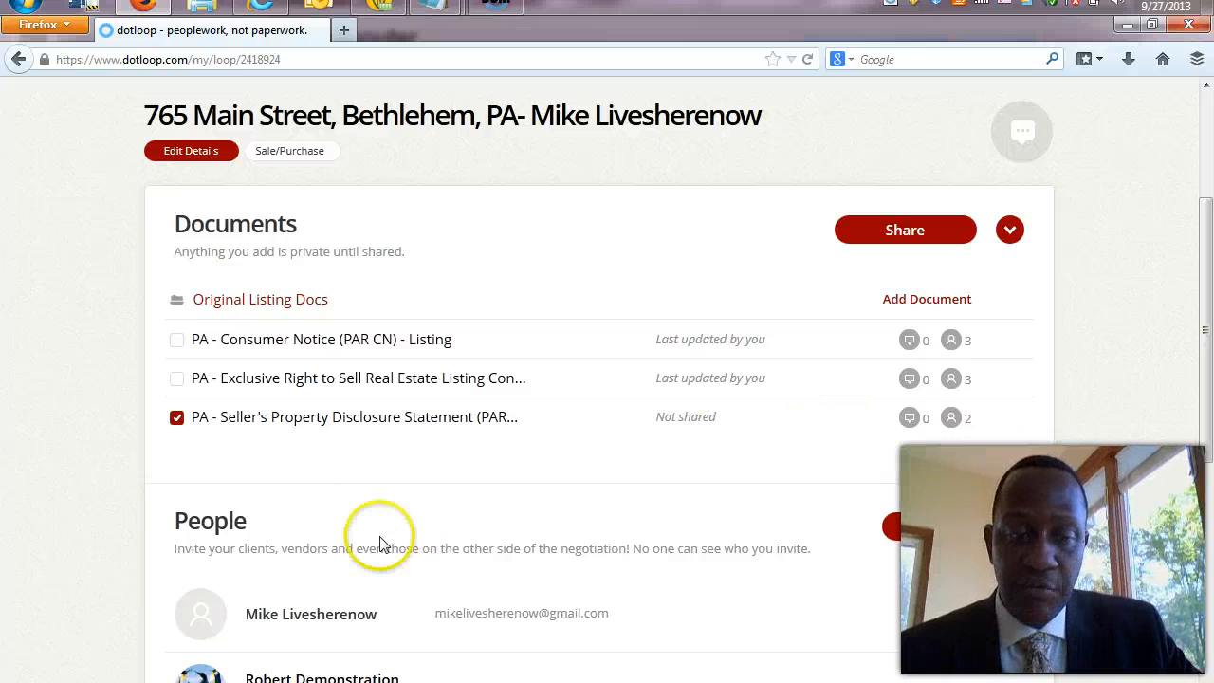
Start sharing the disclosure statement and change the seller's permission from Can view to Can fill out.
{"action": "left_click", "coordinate": [908, 231]}
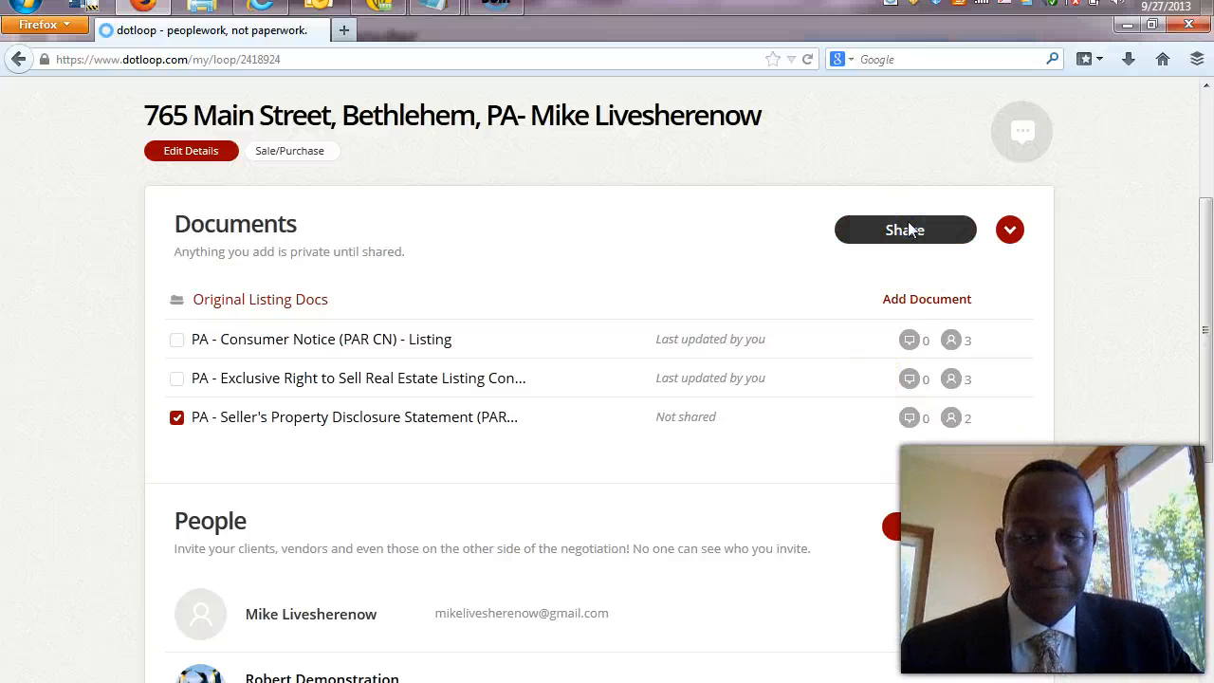
{"action": "left_click", "coordinate": [918, 296]}
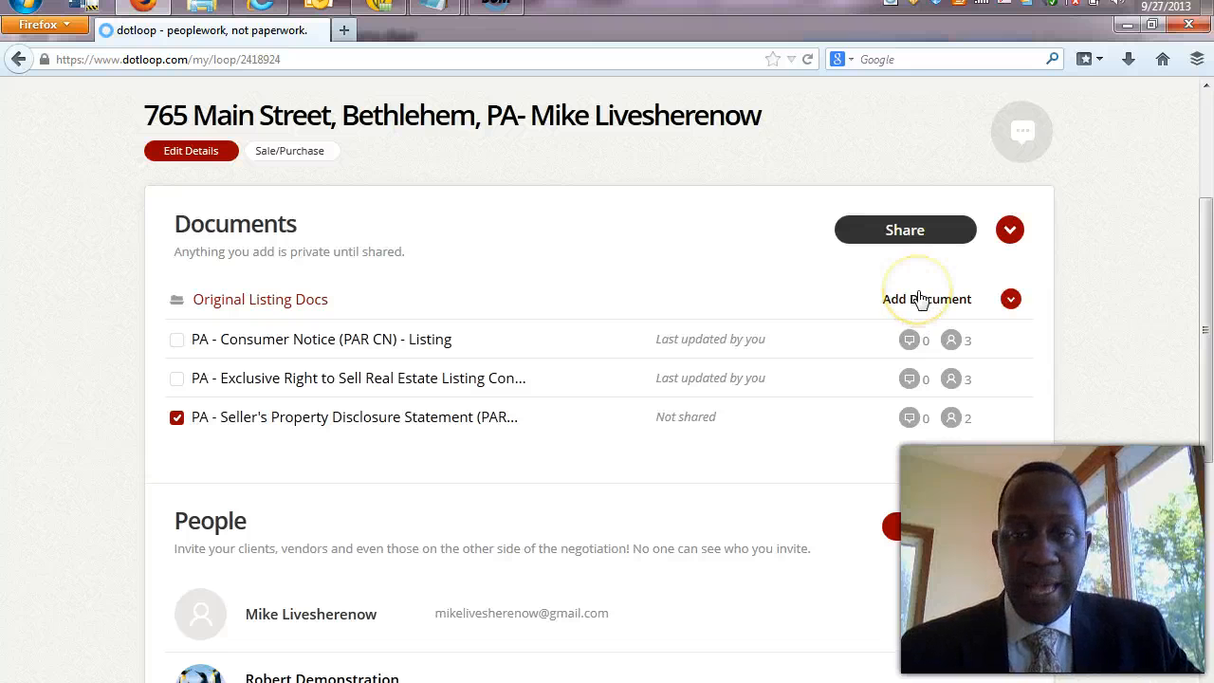
{"action": "left_click", "coordinate": [884, 282]}
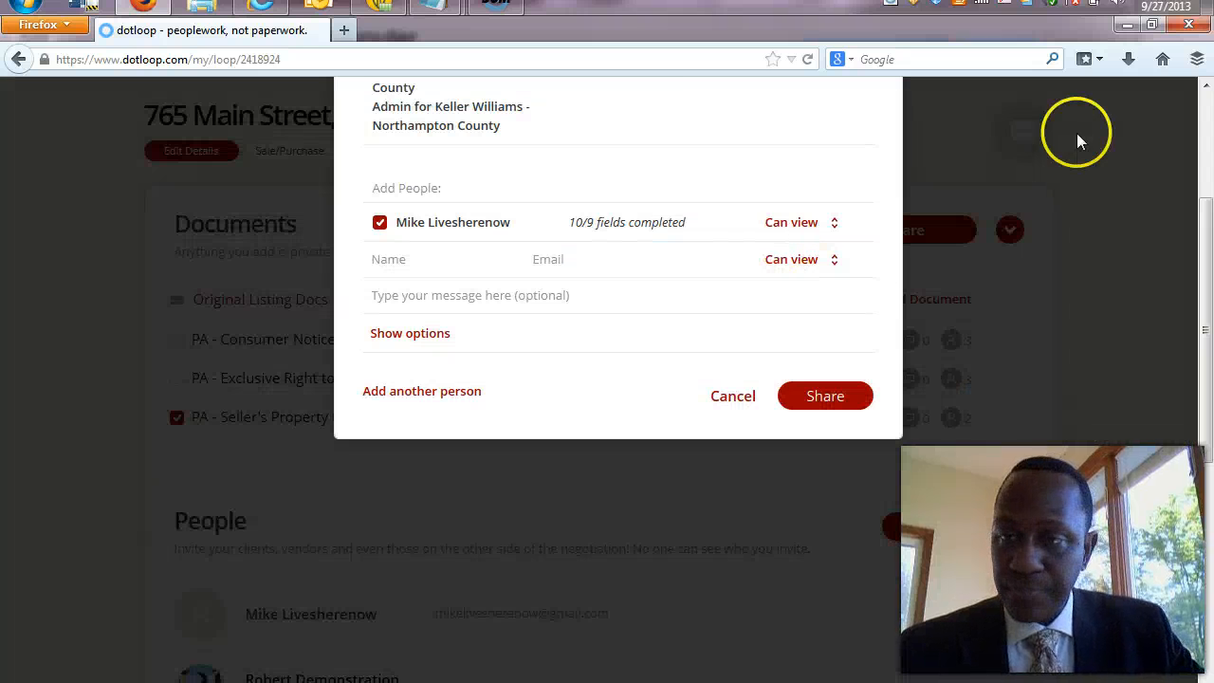
{"action": "left_click", "coordinate": [1207, 86]}
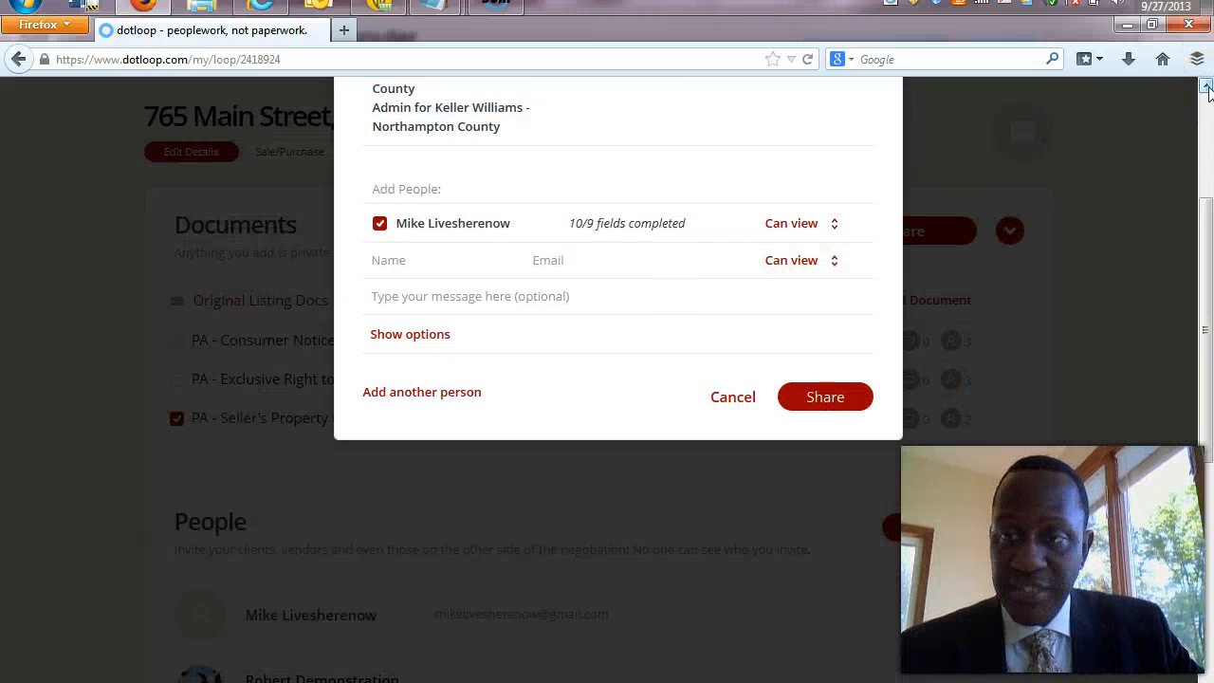
{"action": "left_click", "coordinate": [1206, 86]}
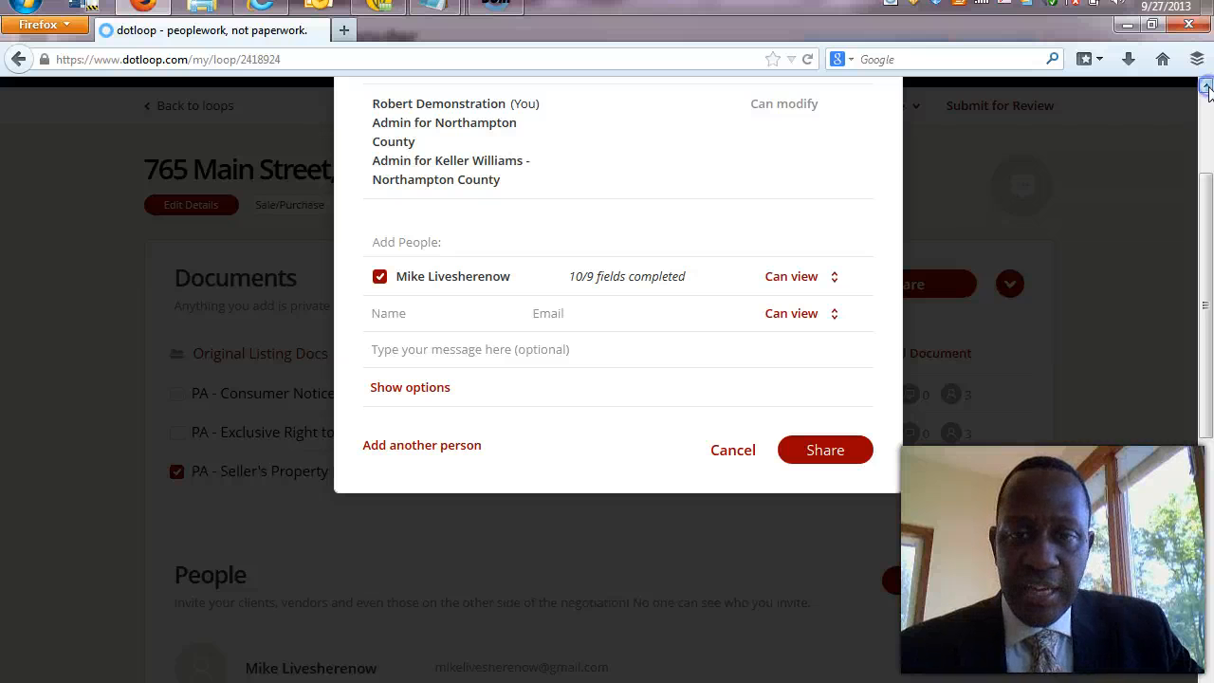
{"action": "left_click", "coordinate": [1206, 86]}
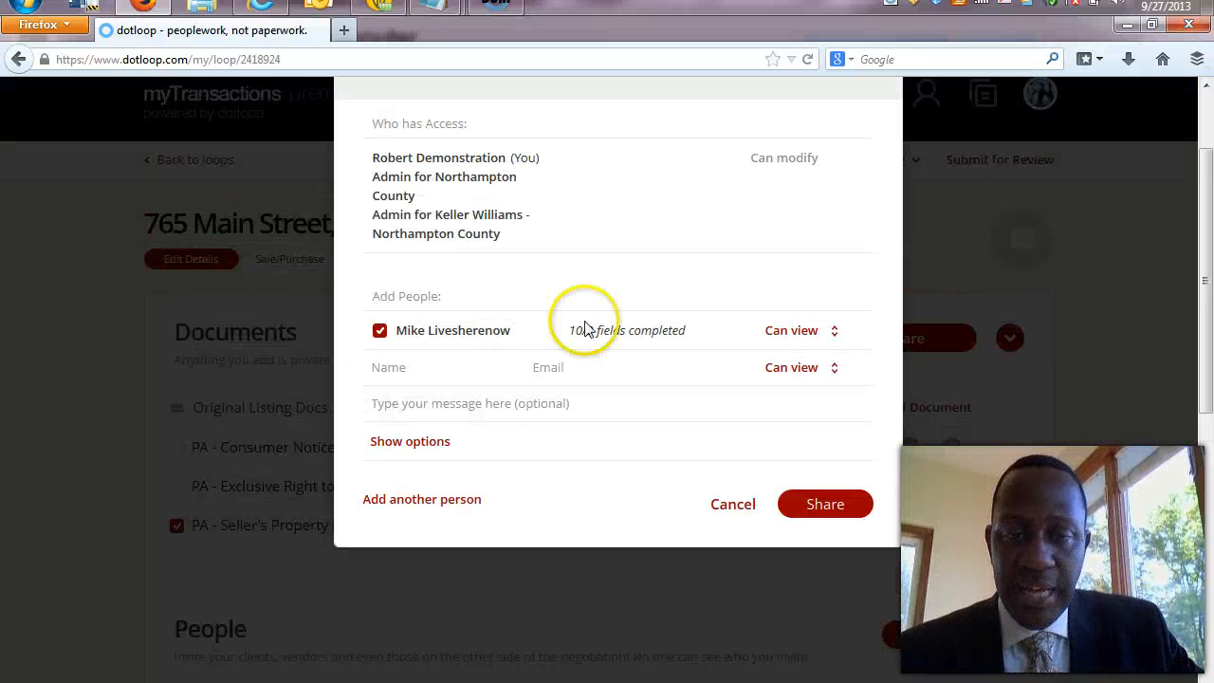
{"action": "left_click", "coordinate": [838, 338]}
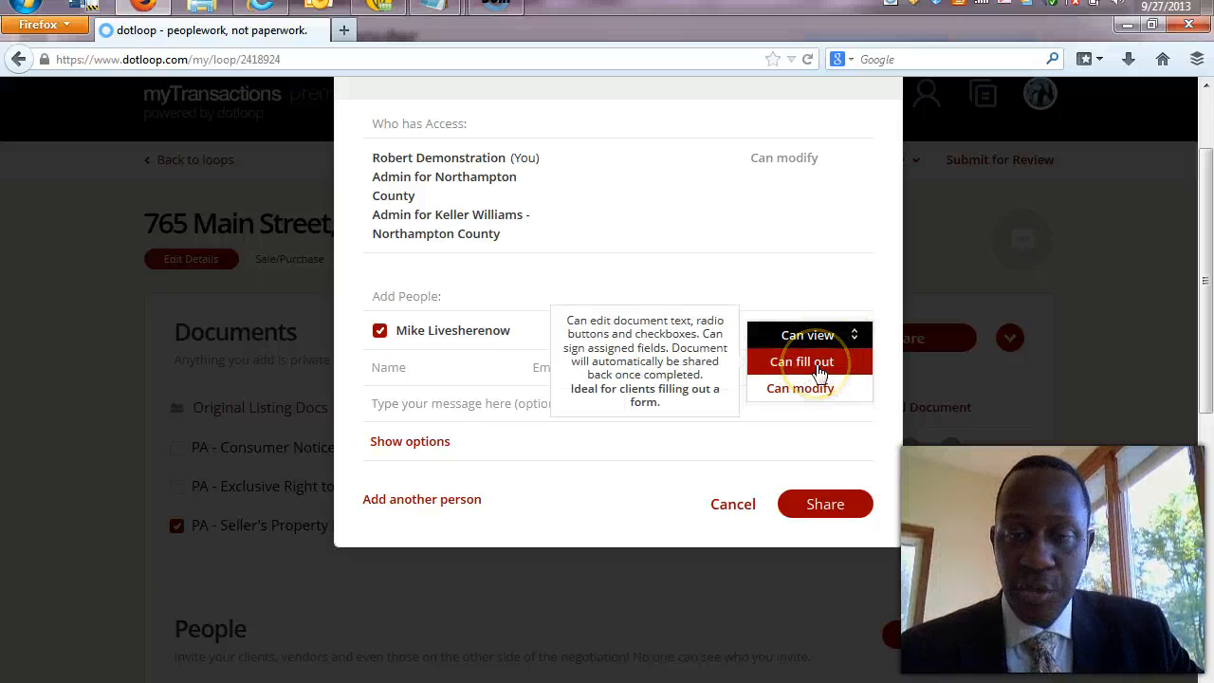
{"action": "left_click", "coordinate": [801, 362]}
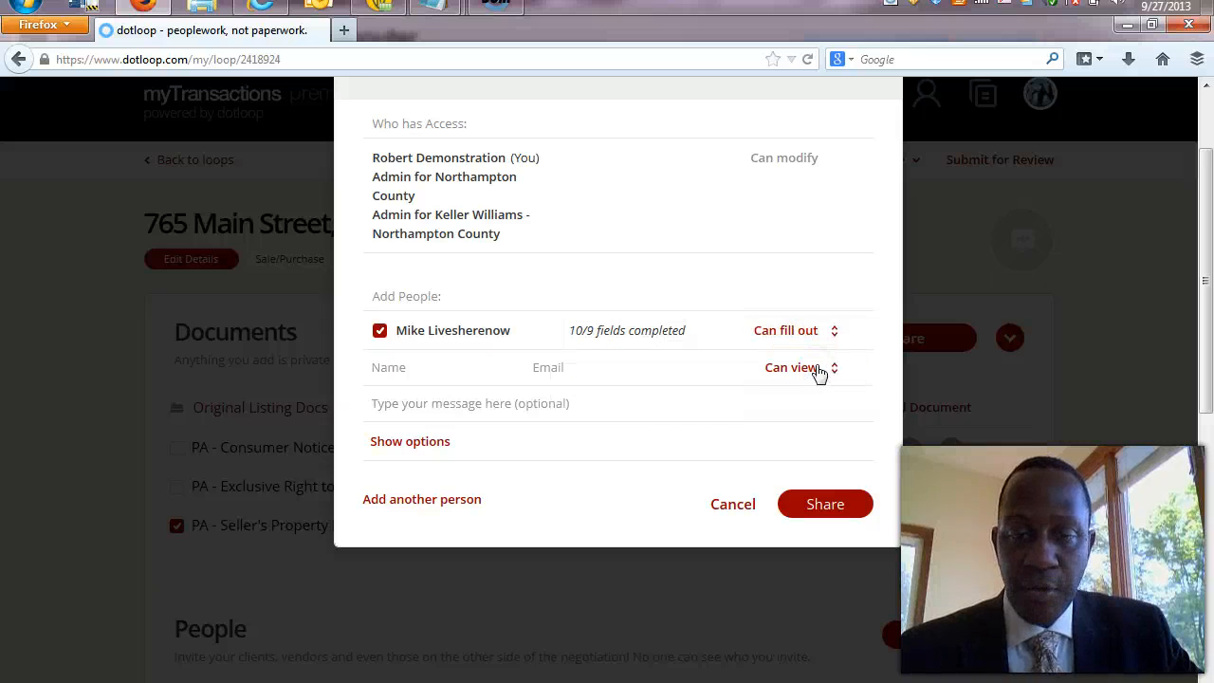
Share the disclosure statement with the seller and close the confirmation.
{"action": "left_click", "coordinate": [678, 406]}
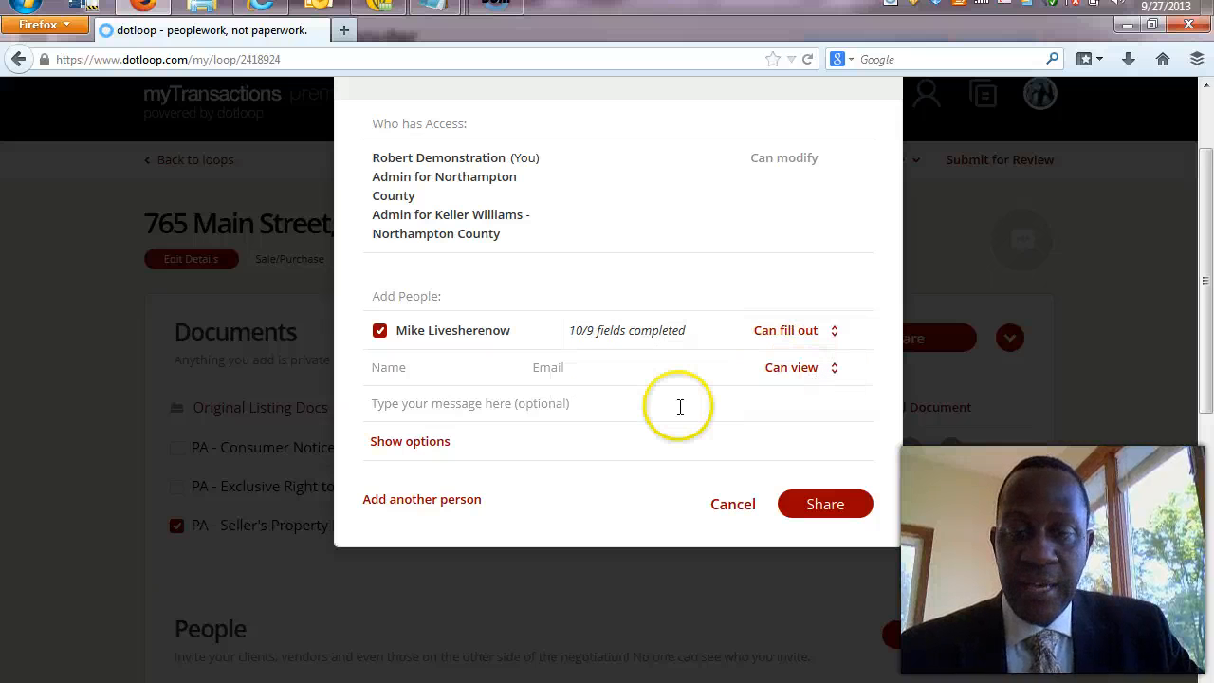
{"action": "left_click", "coordinate": [722, 347]}
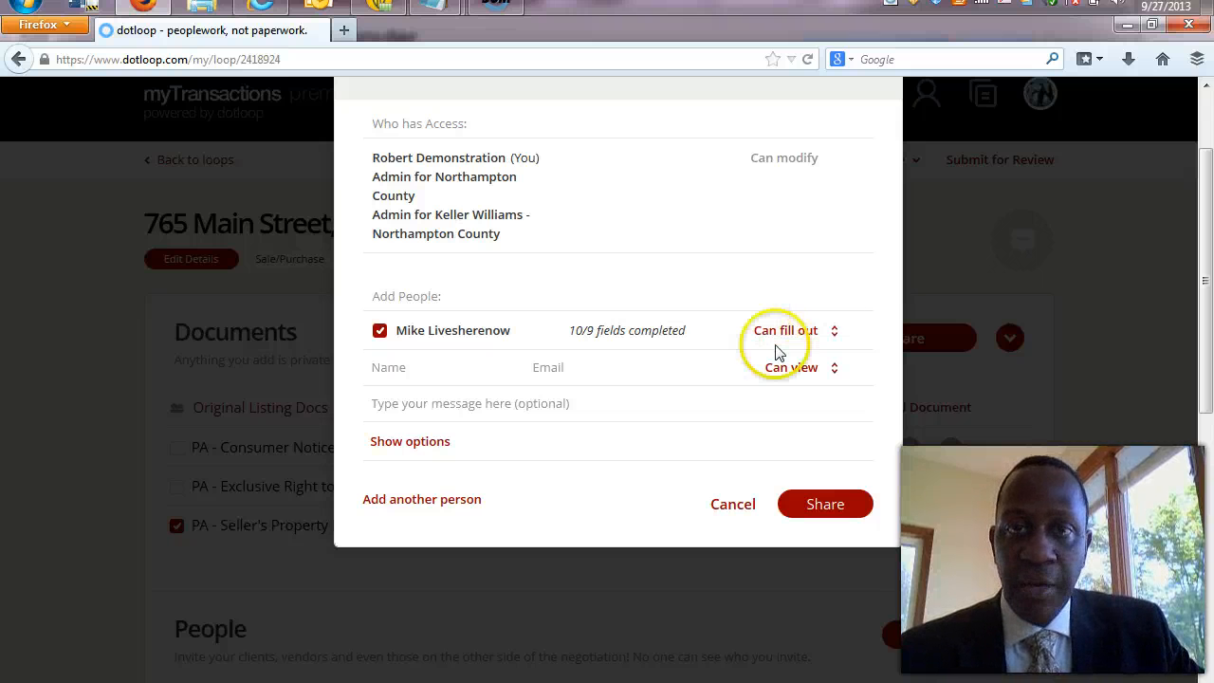
{"action": "left_click", "coordinate": [842, 507]}
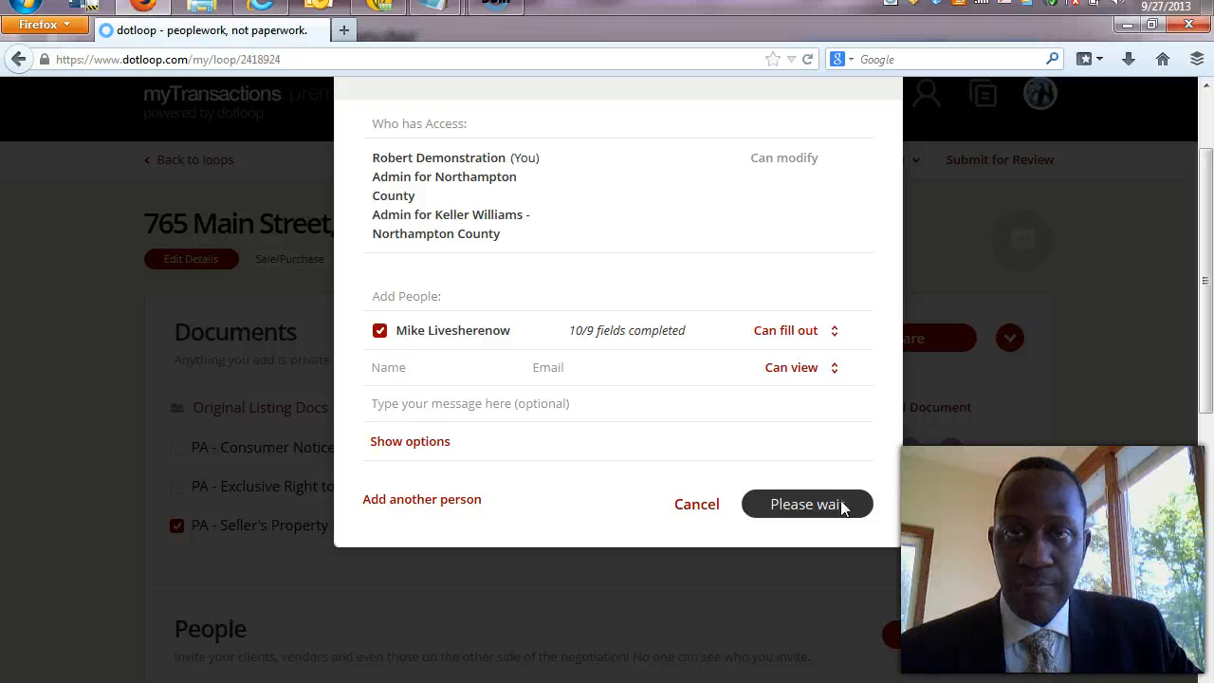
{"action": "left_click", "coordinate": [1205, 86]}
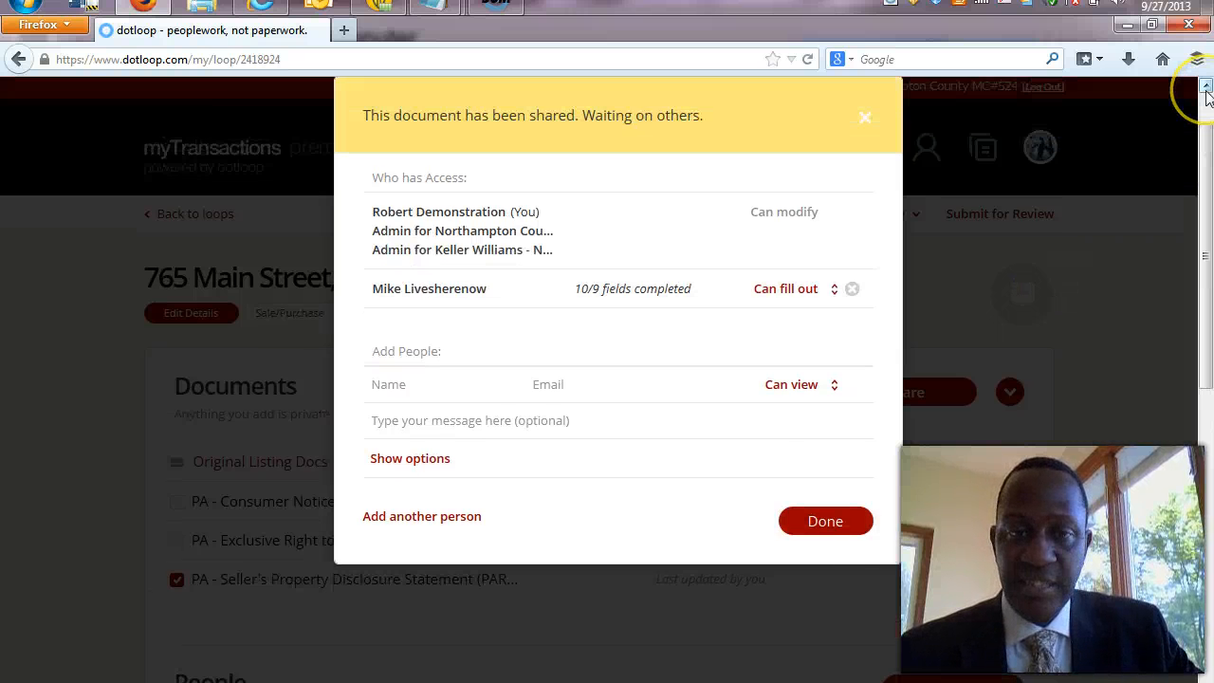
{"action": "left_click", "coordinate": [1206, 86]}
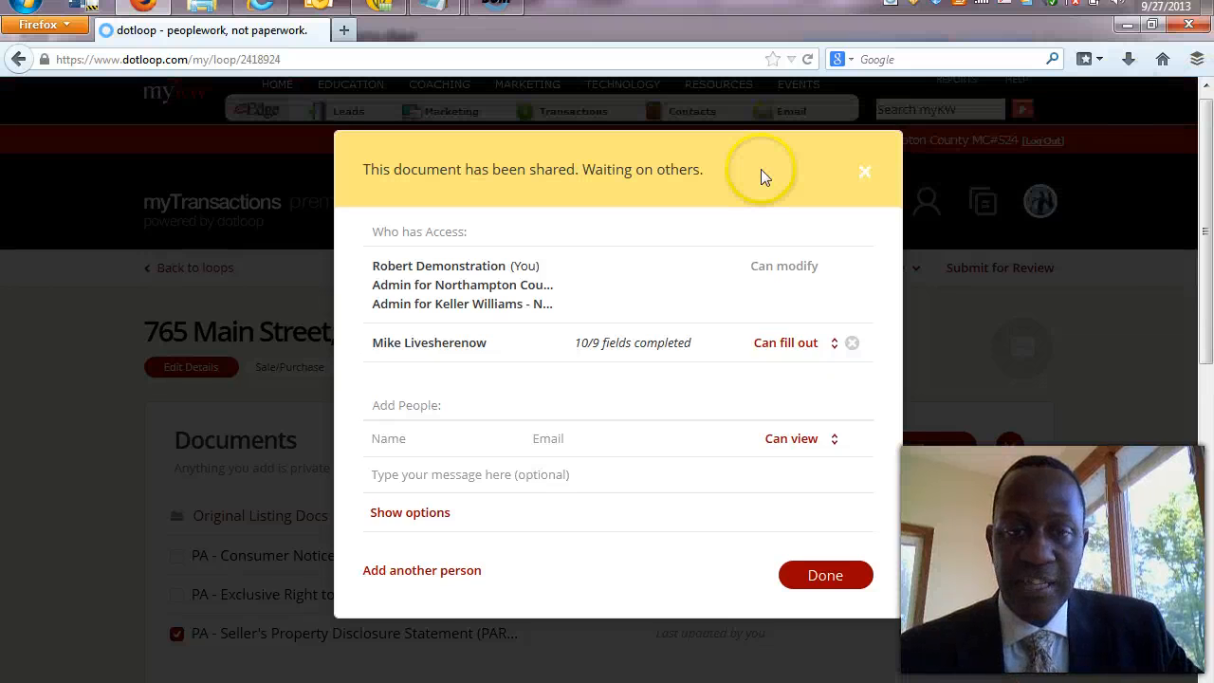
{"action": "left_click", "coordinate": [839, 574]}
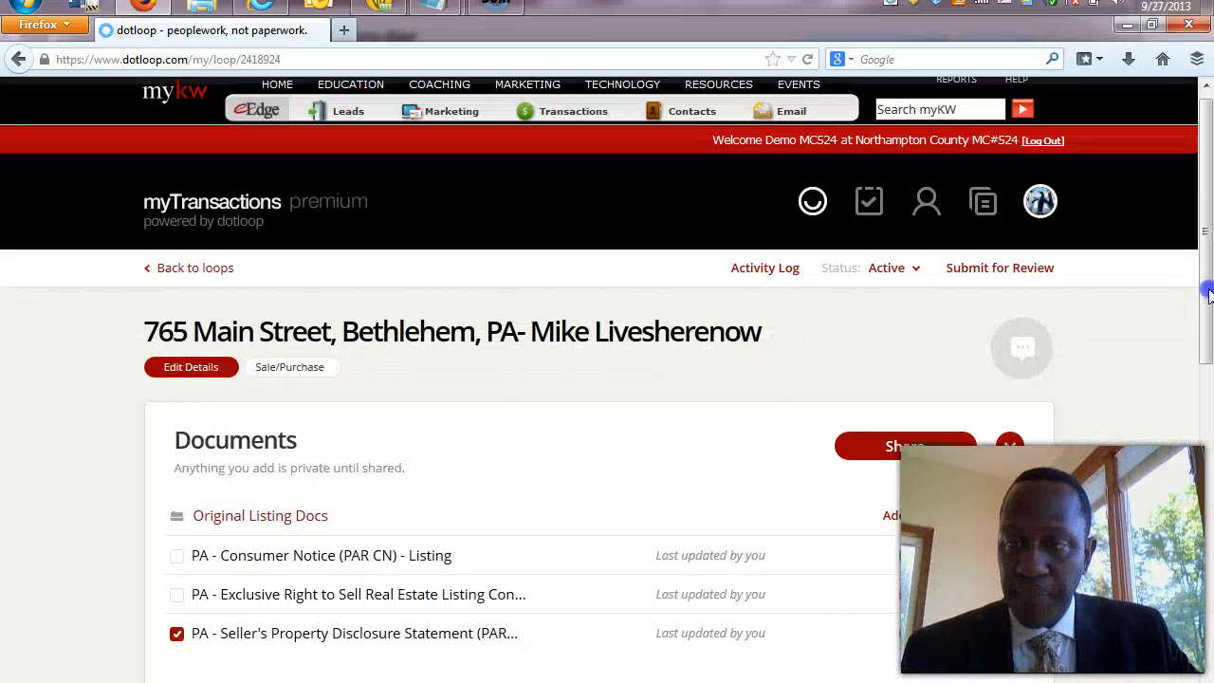
Untick the disclosure statement and Alt+Tab to the Gmail window in Internet Explorer.
{"action": "left_click_drag", "start_coordinate": [1207, 296], "coordinate": [1207, 350]}
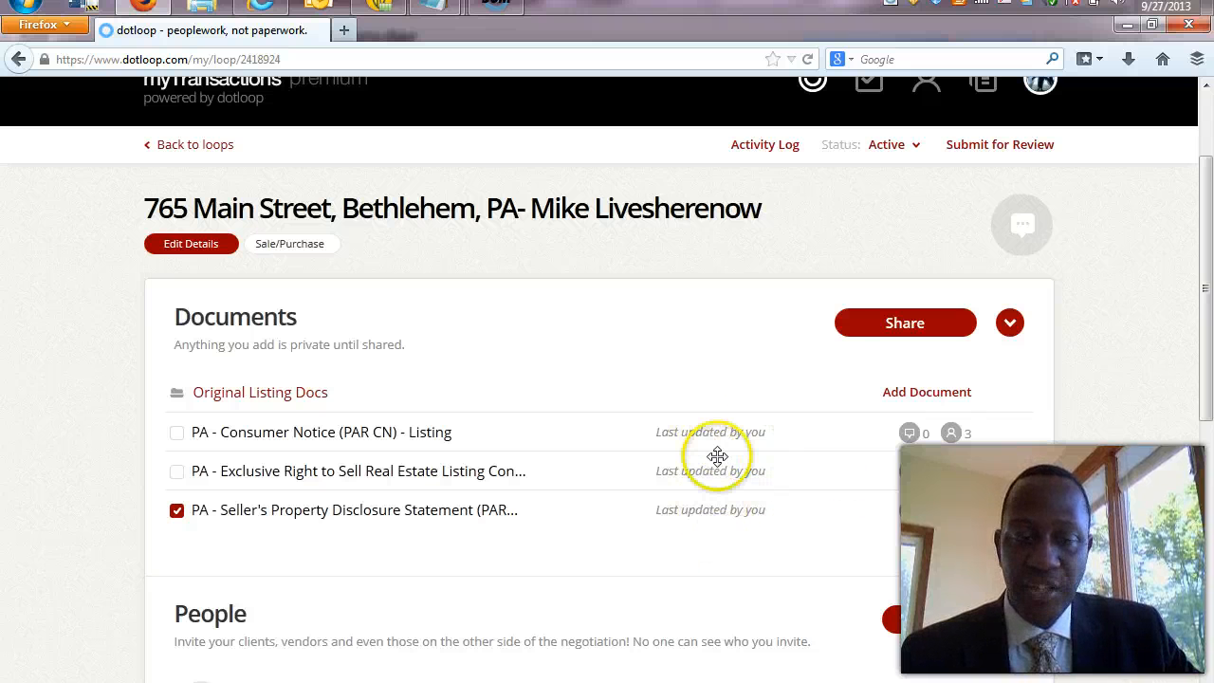
{"action": "left_click", "coordinate": [177, 512]}
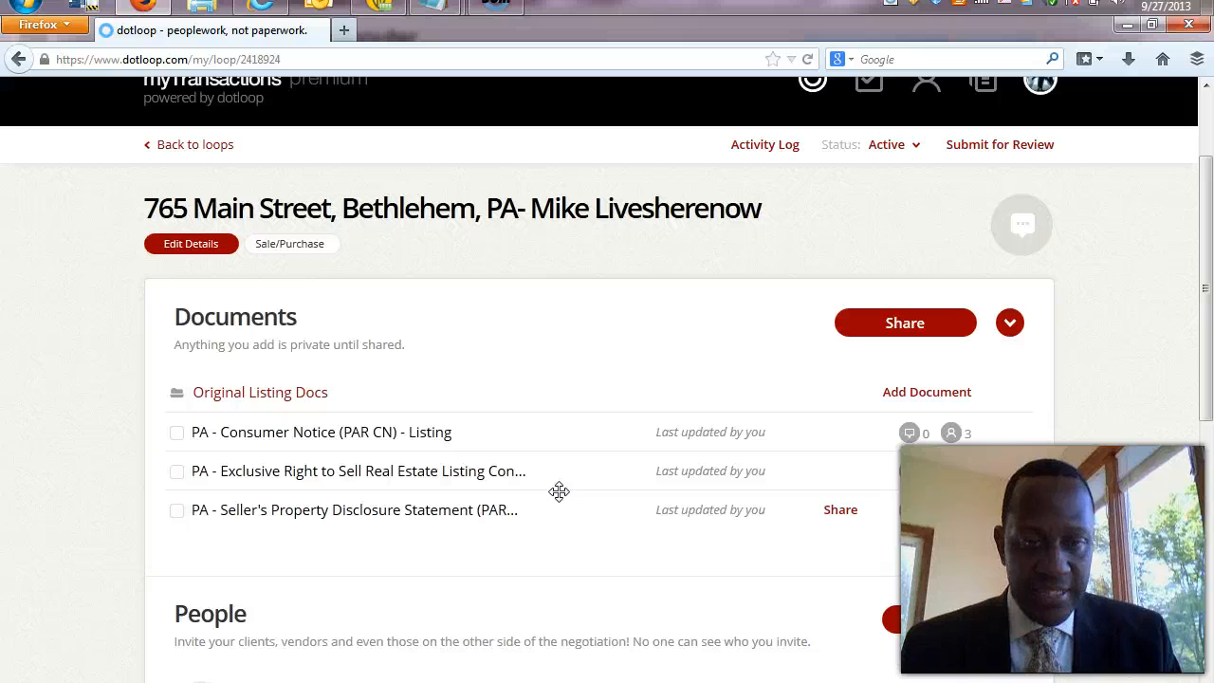
{"action": "key", "text": "alt+Tab"}
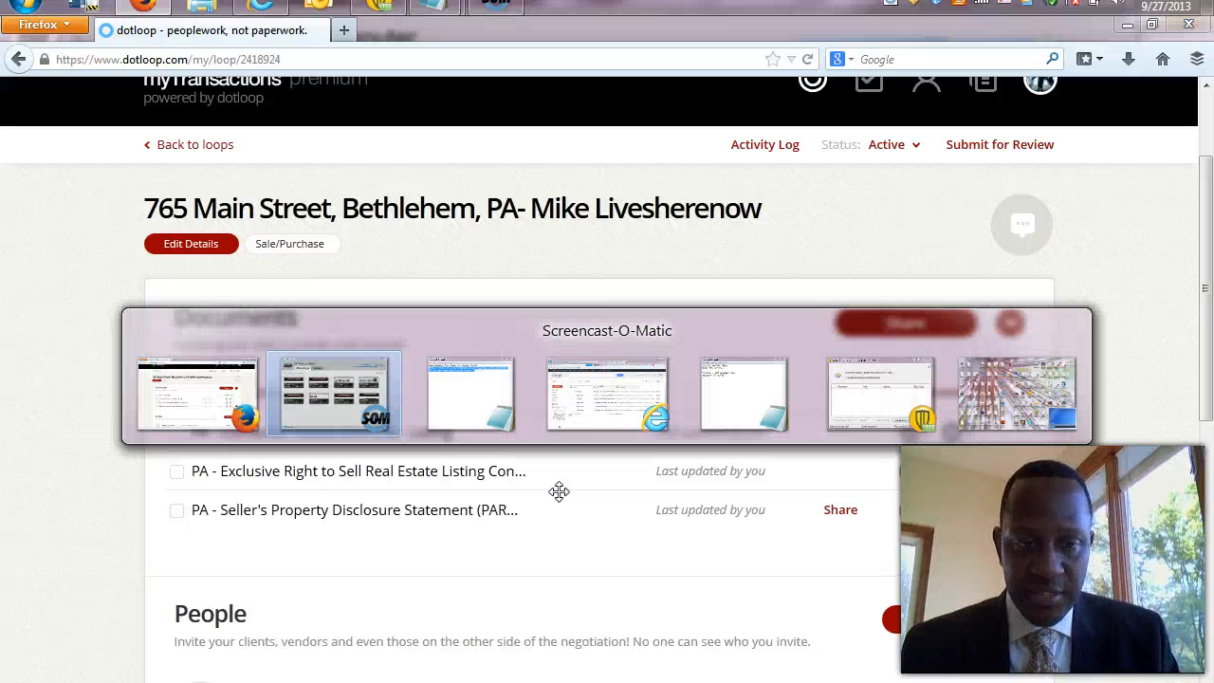
{"action": "key", "text": "alt+Tab"}
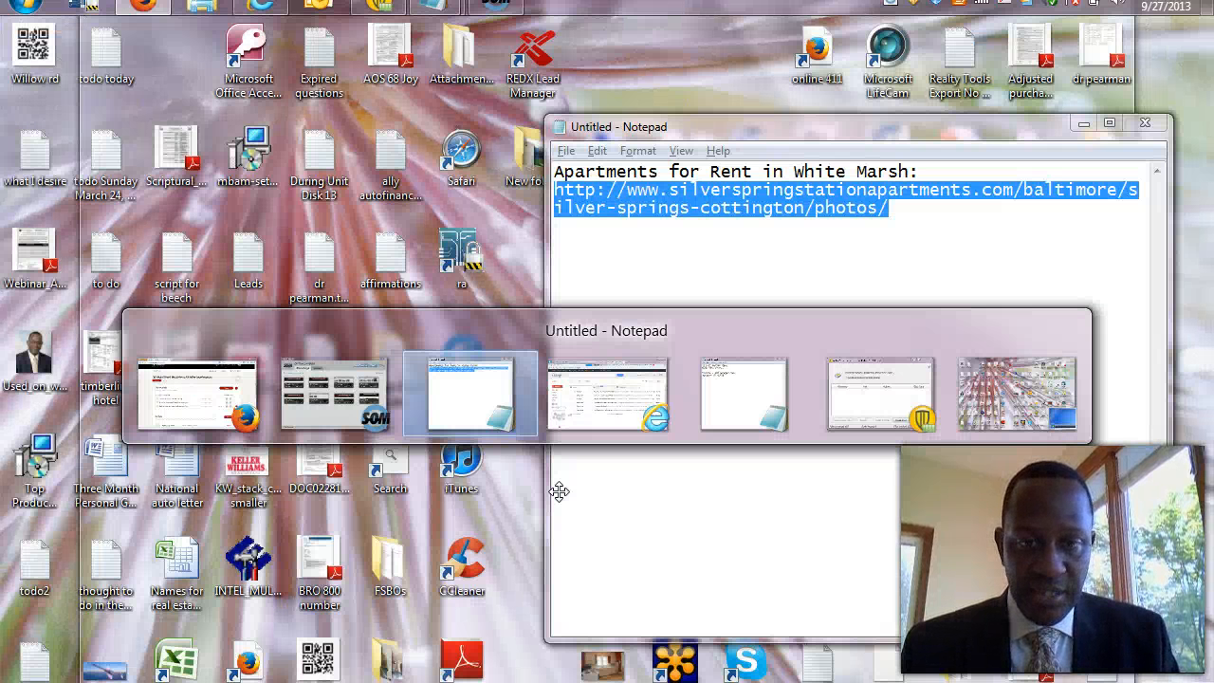
{"action": "key", "text": "alt+Tab"}
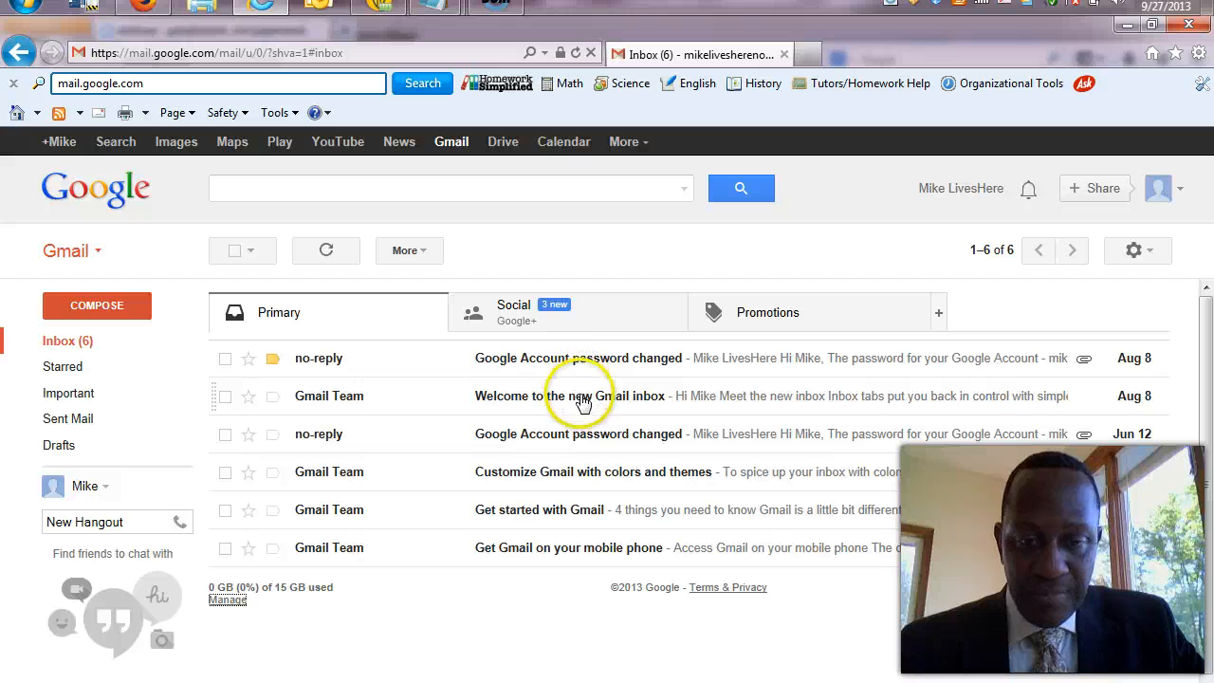
Open the 'needs you to complete 2 documents' email from the inbox and view the shared documents.
{"action": "left_click", "coordinate": [81, 356]}
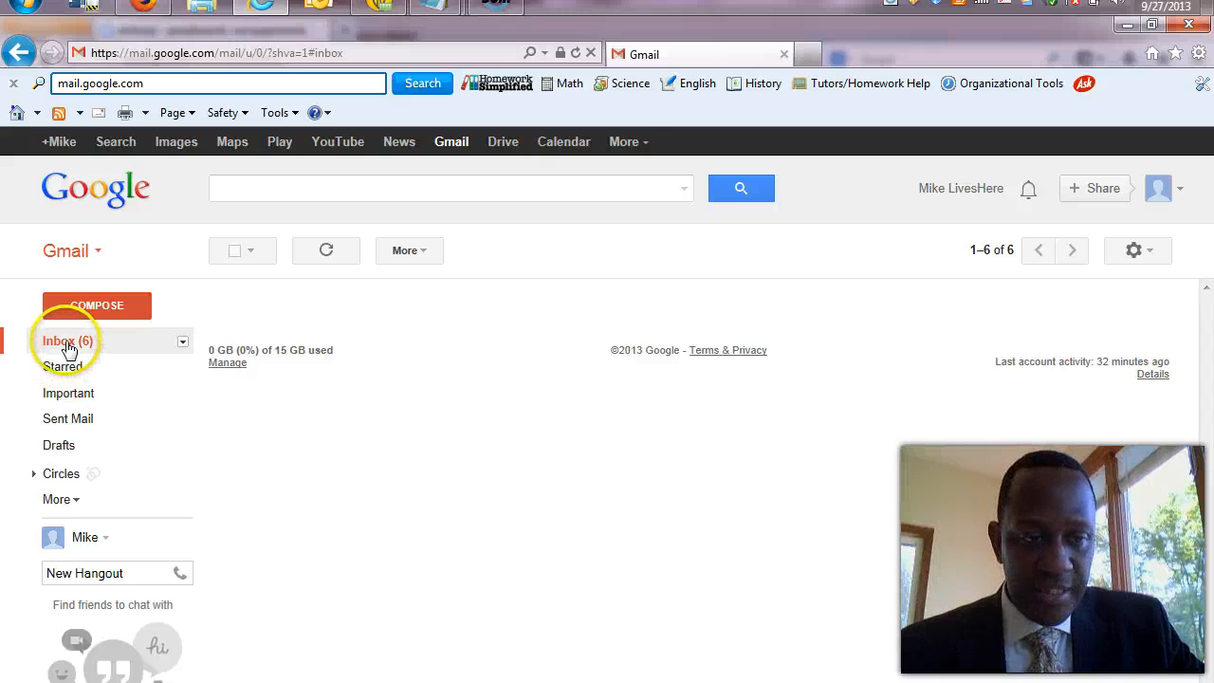
{"action": "left_click", "coordinate": [68, 343]}
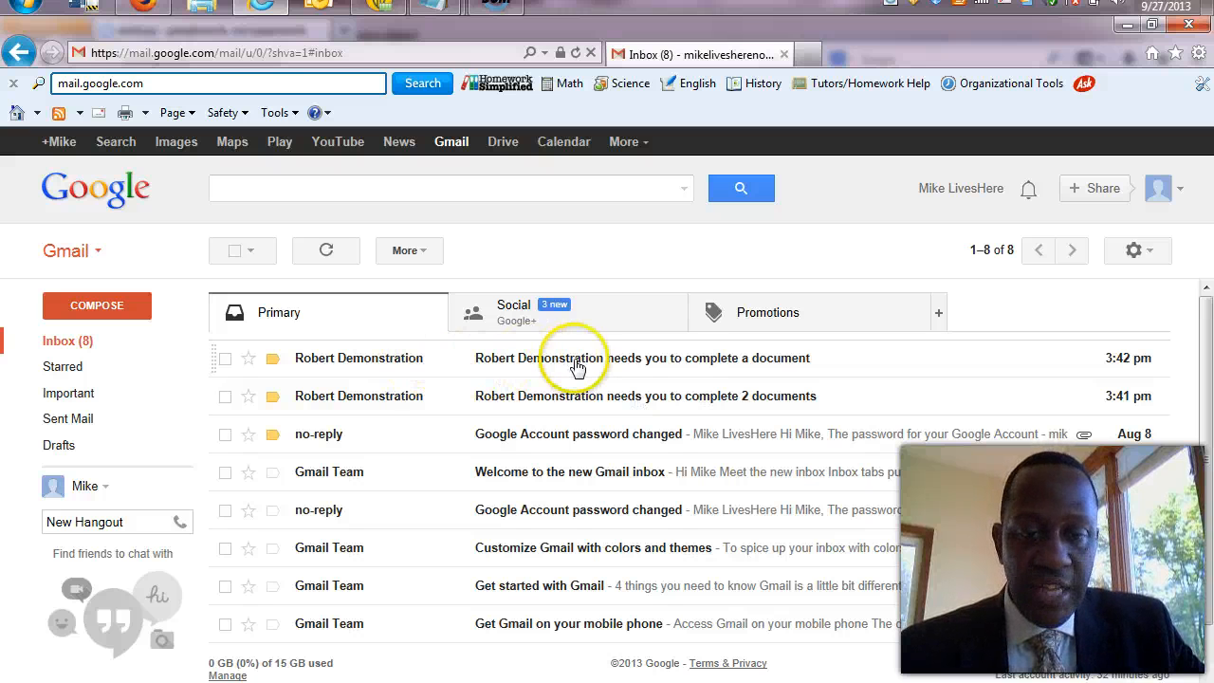
{"action": "left_click", "coordinate": [597, 404]}
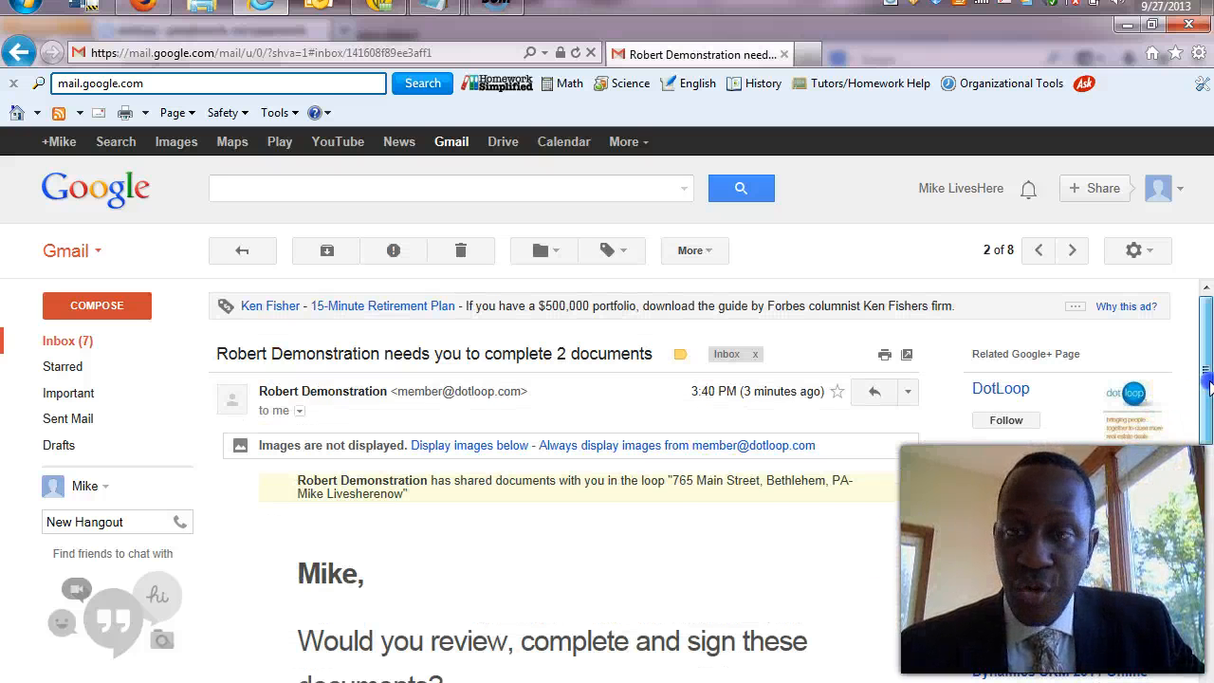
{"action": "left_click_drag", "start_coordinate": [1206, 379], "coordinate": [1207, 425]}
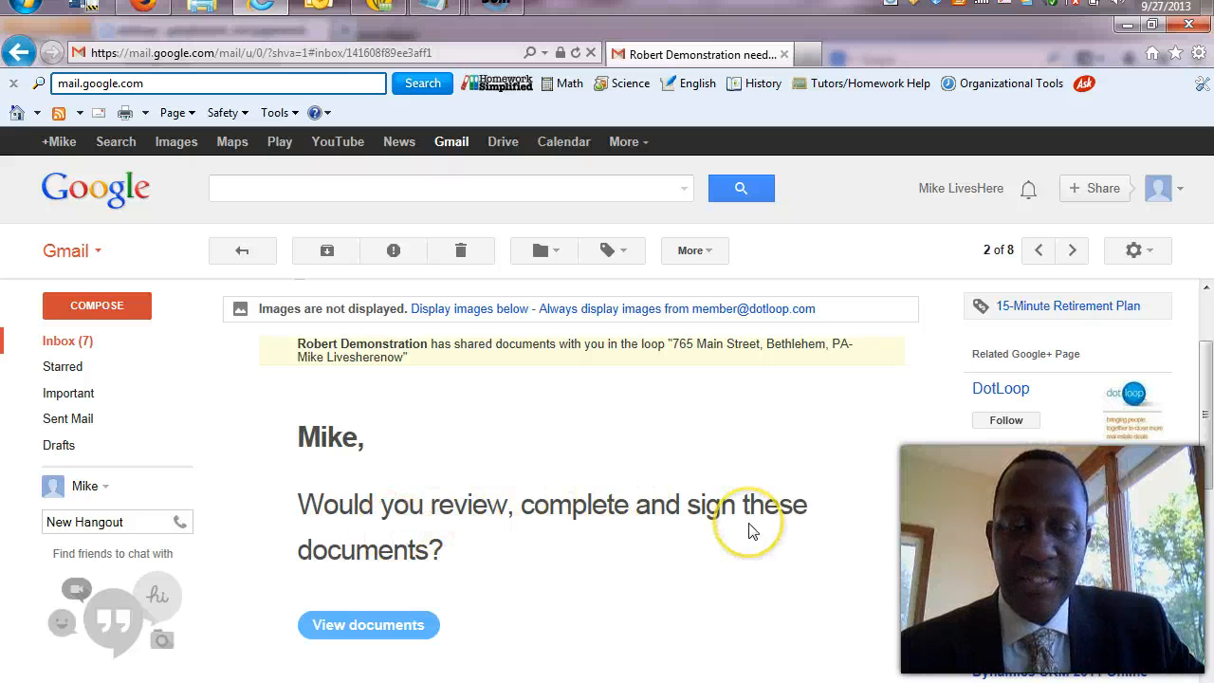
{"action": "left_click", "coordinate": [423, 634]}
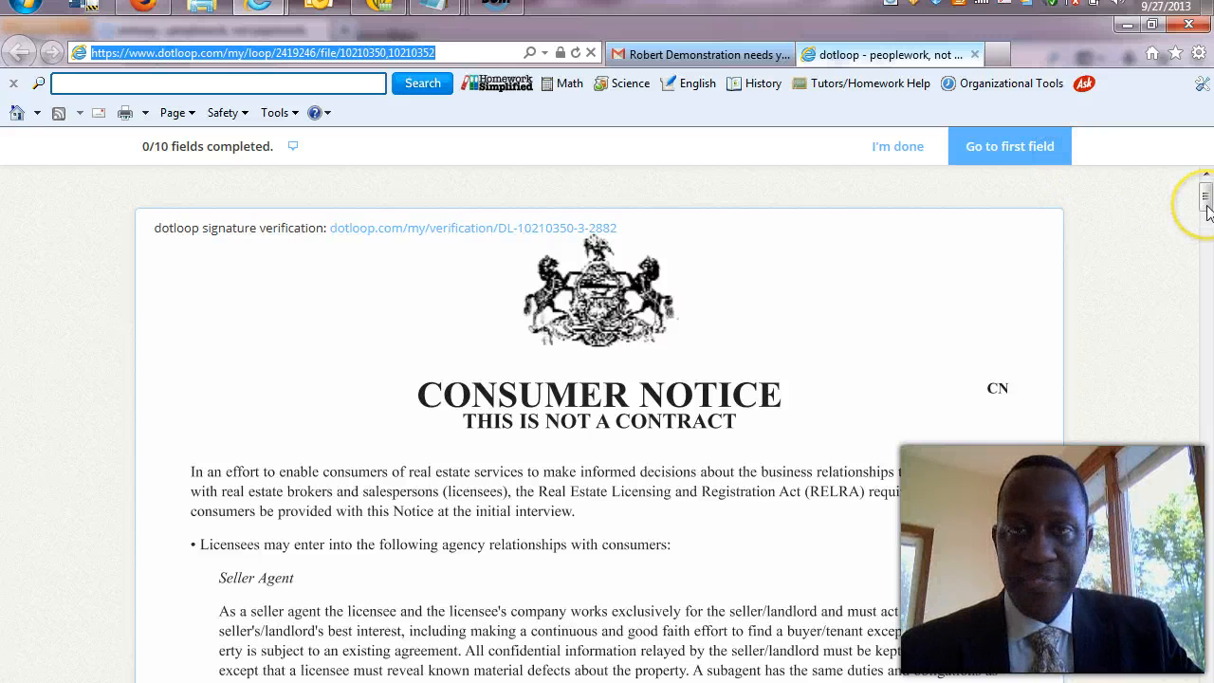
Jump to the first field and open the signature dialog for the Consumer Notice's Seller sign-here line.
{"action": "left_click_drag", "start_coordinate": [1206, 210], "coordinate": [1208, 289]}
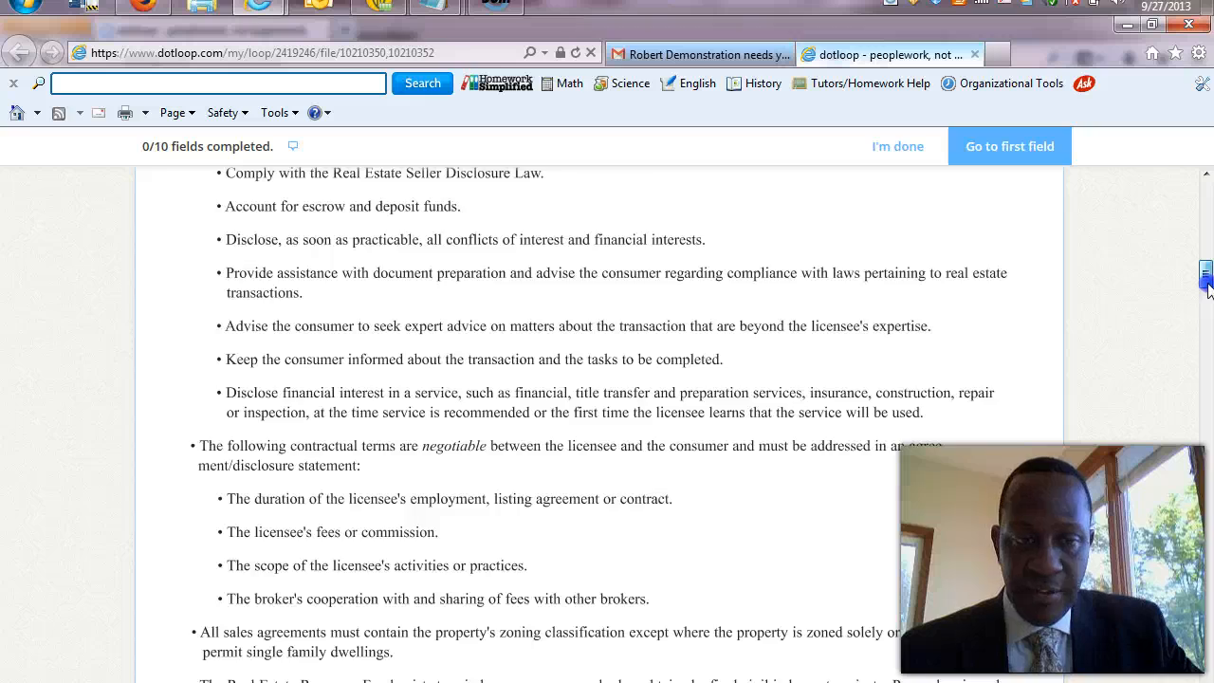
{"action": "mouse_move", "coordinate": [1208, 290]}
{"action": "left_mouse_down"}
{"action": "mouse_move", "coordinate": [1208, 306]}
{"action": "mouse_move", "coordinate": [1207, 204]}
{"action": "left_mouse_up"}
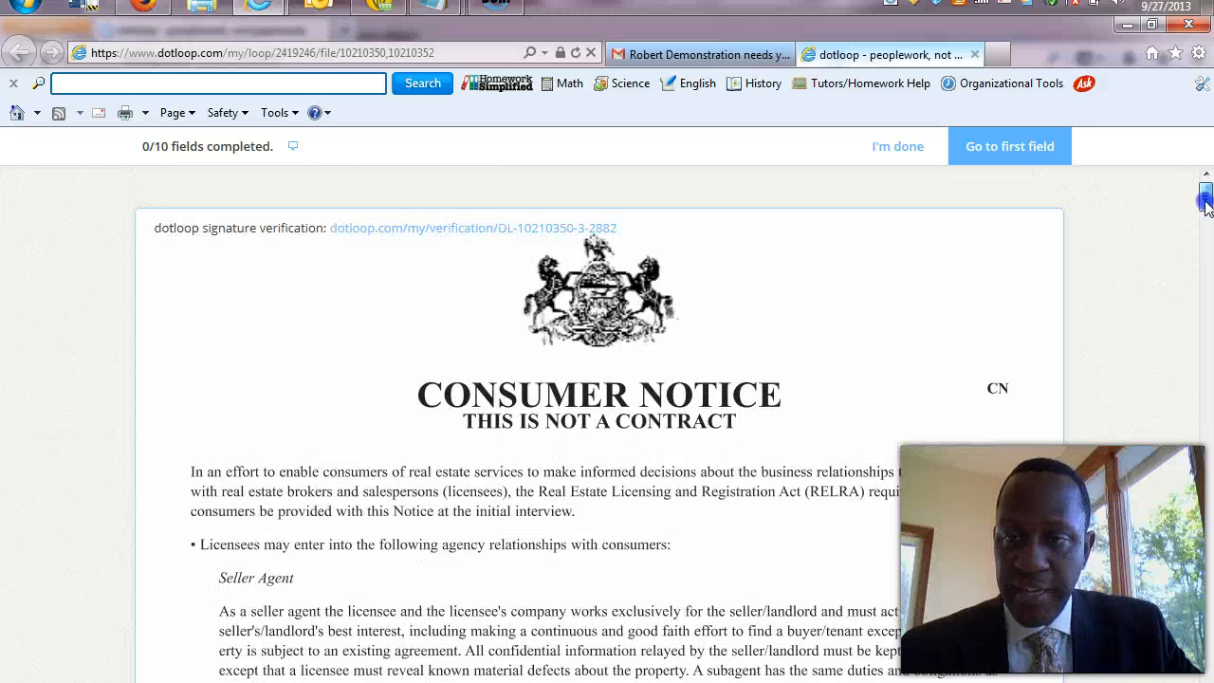
{"action": "left_click", "coordinate": [1045, 157]}
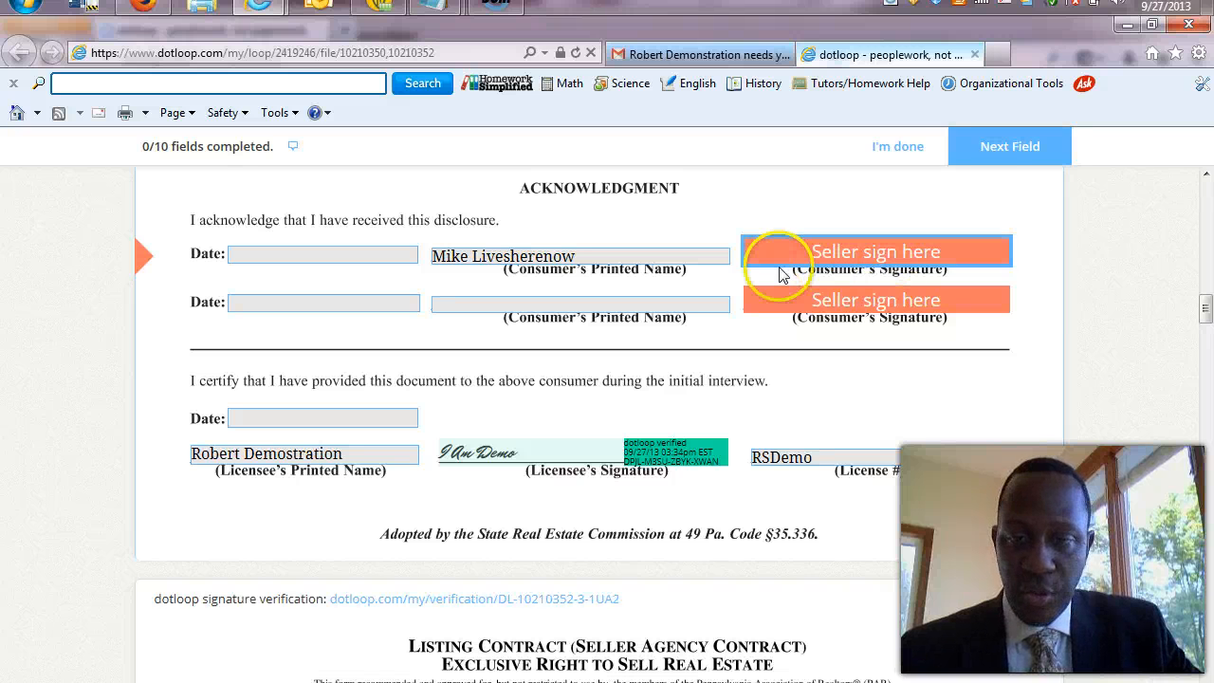
{"action": "left_click", "coordinate": [826, 256]}
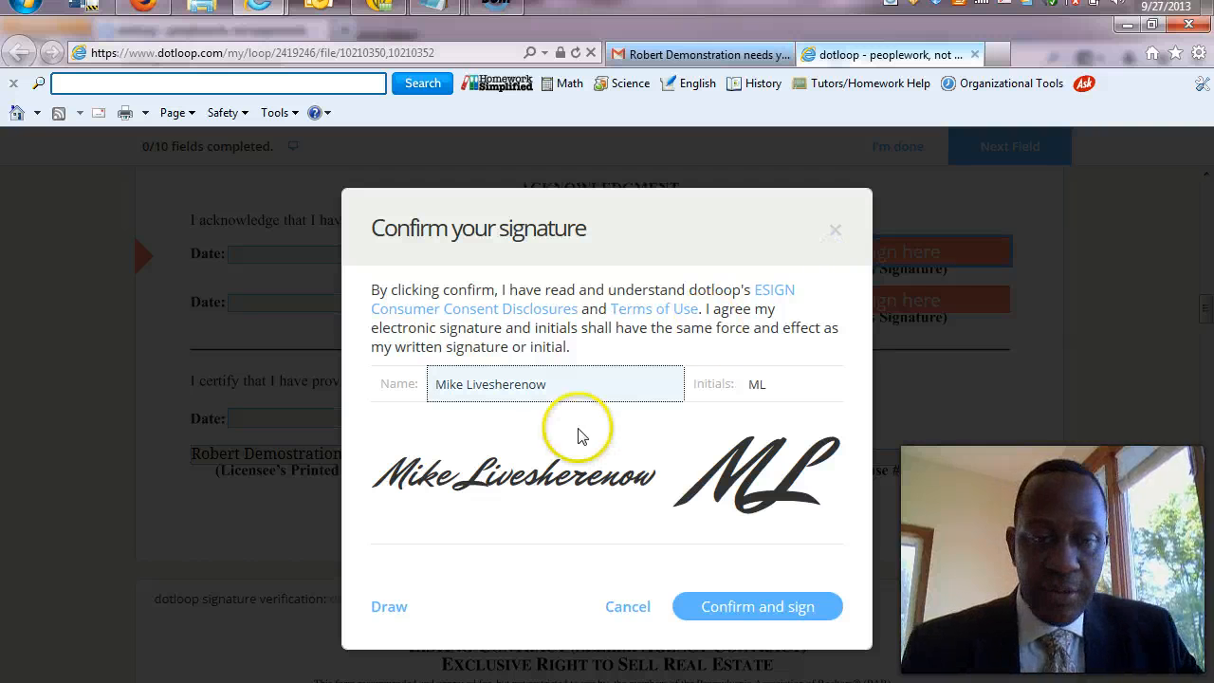
{"action": "left_click", "coordinate": [579, 392]}
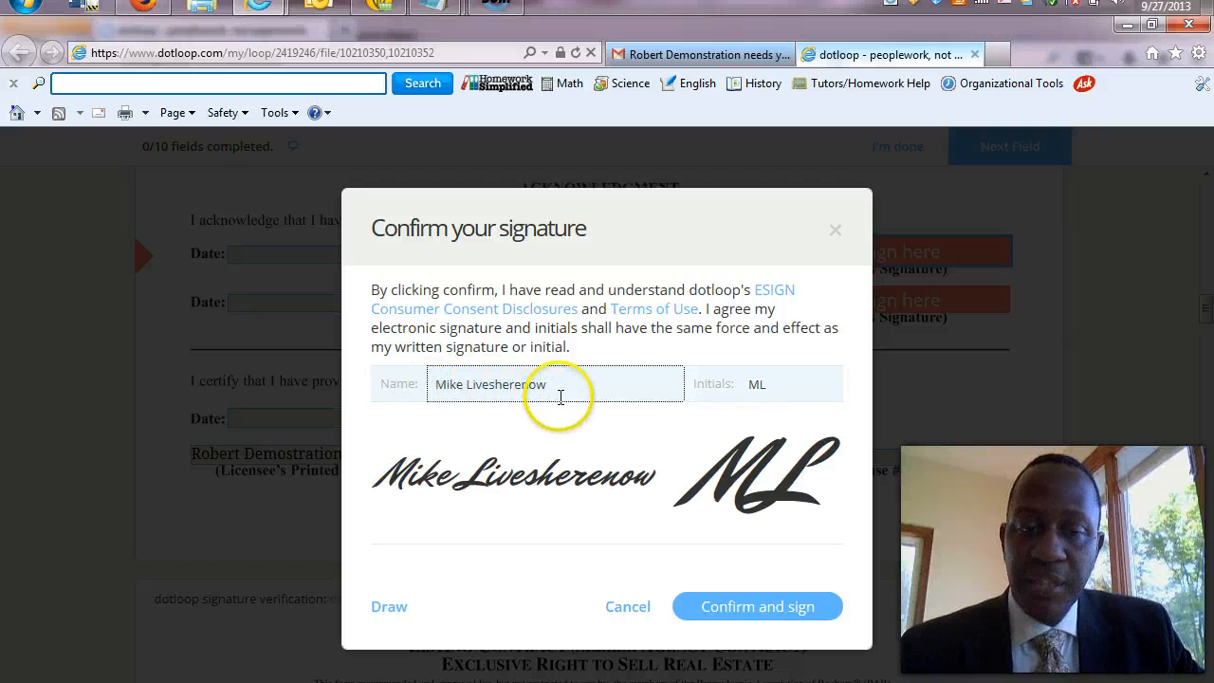
{"action": "left_click", "coordinate": [785, 384]}
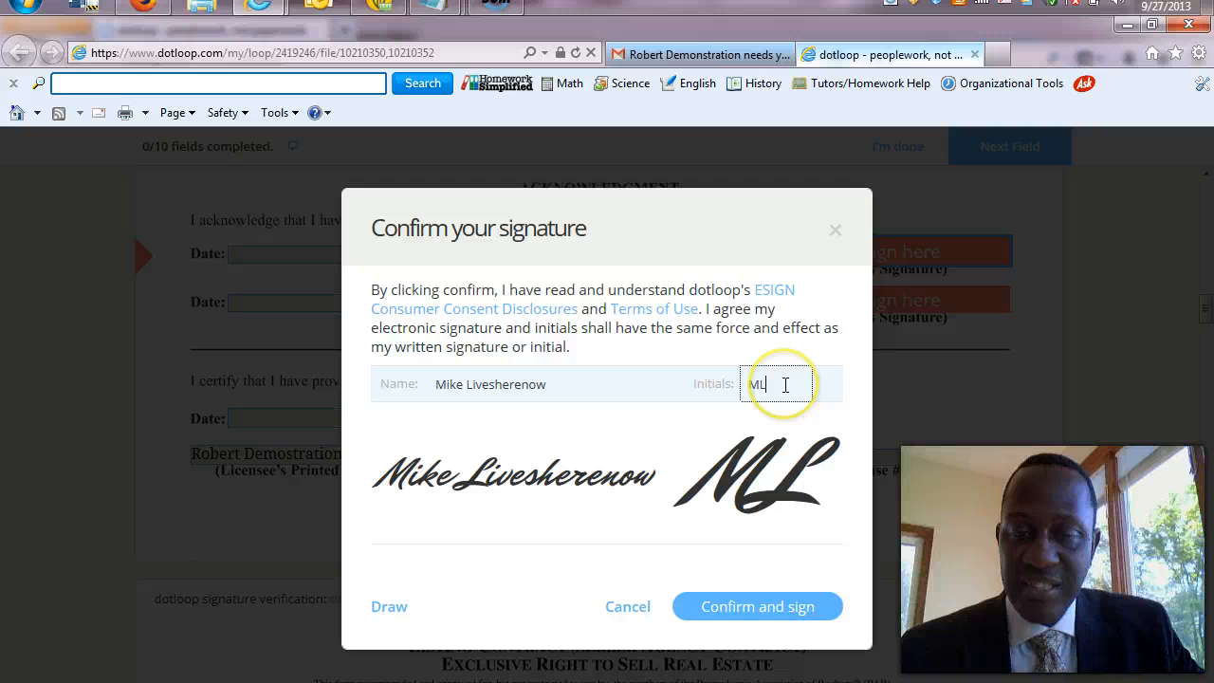
Try drawing a handwritten signature, then switch back to the typed-style signature.
{"action": "left_click", "coordinate": [391, 608]}
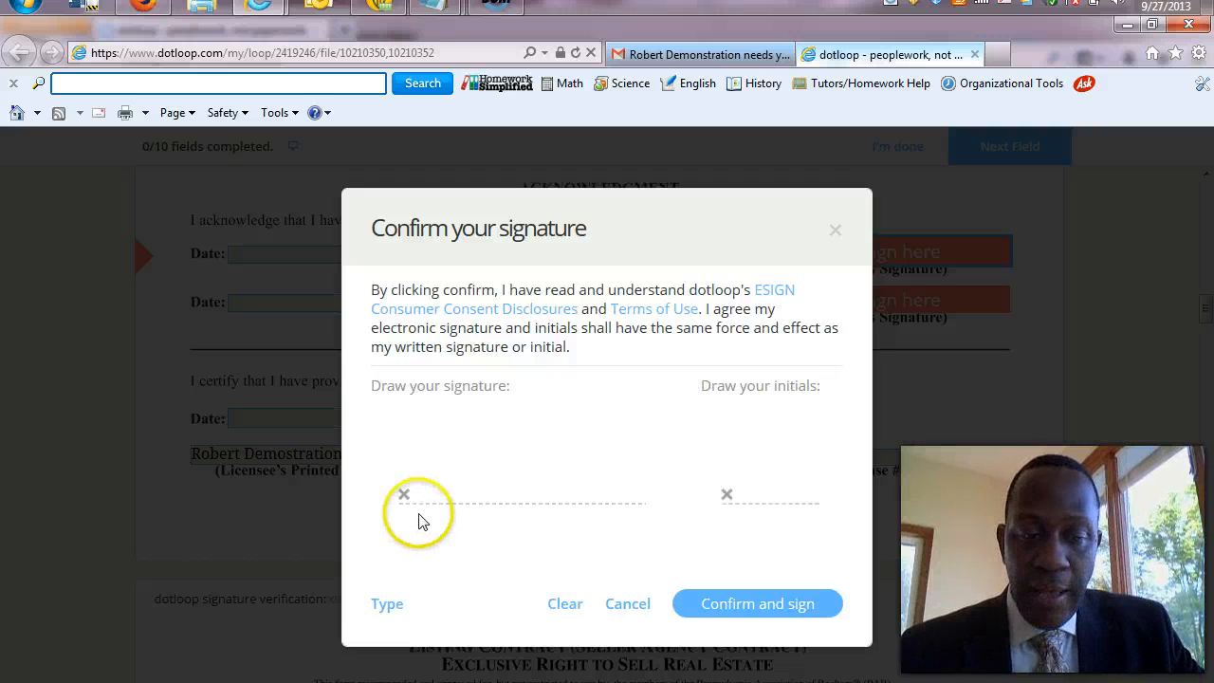
{"action": "left_click_drag", "start_coordinate": [423, 504], "coordinate": [431, 481]}
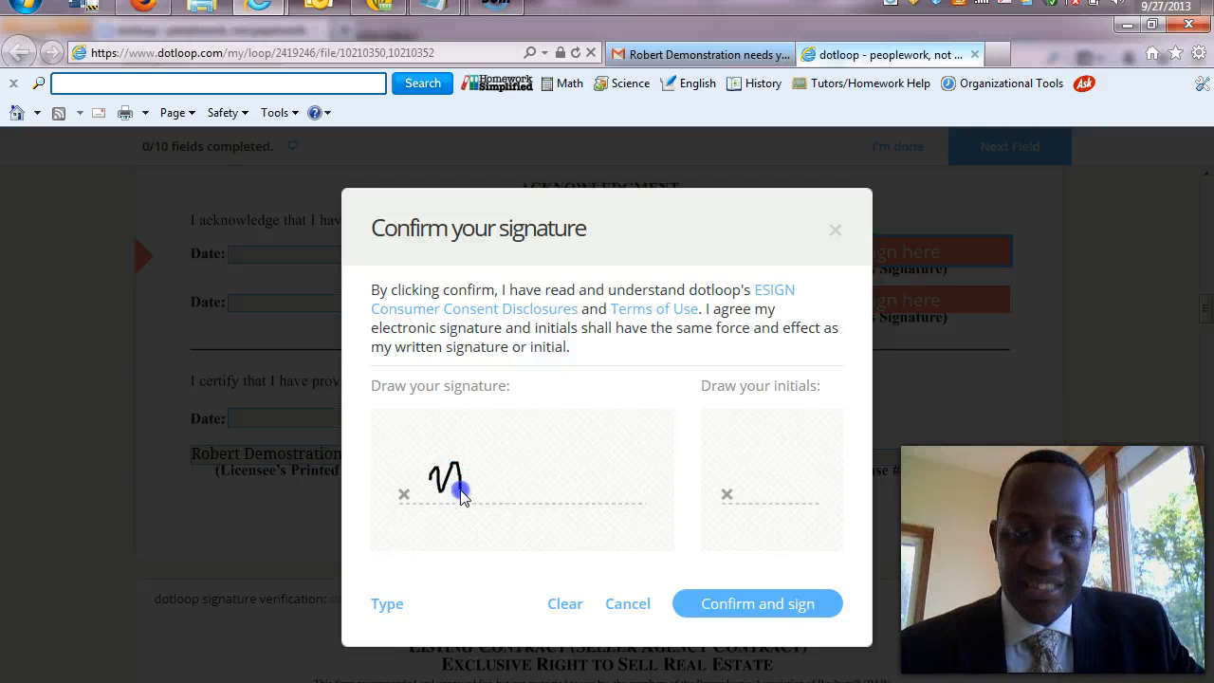
{"action": "left_click", "coordinate": [582, 453]}
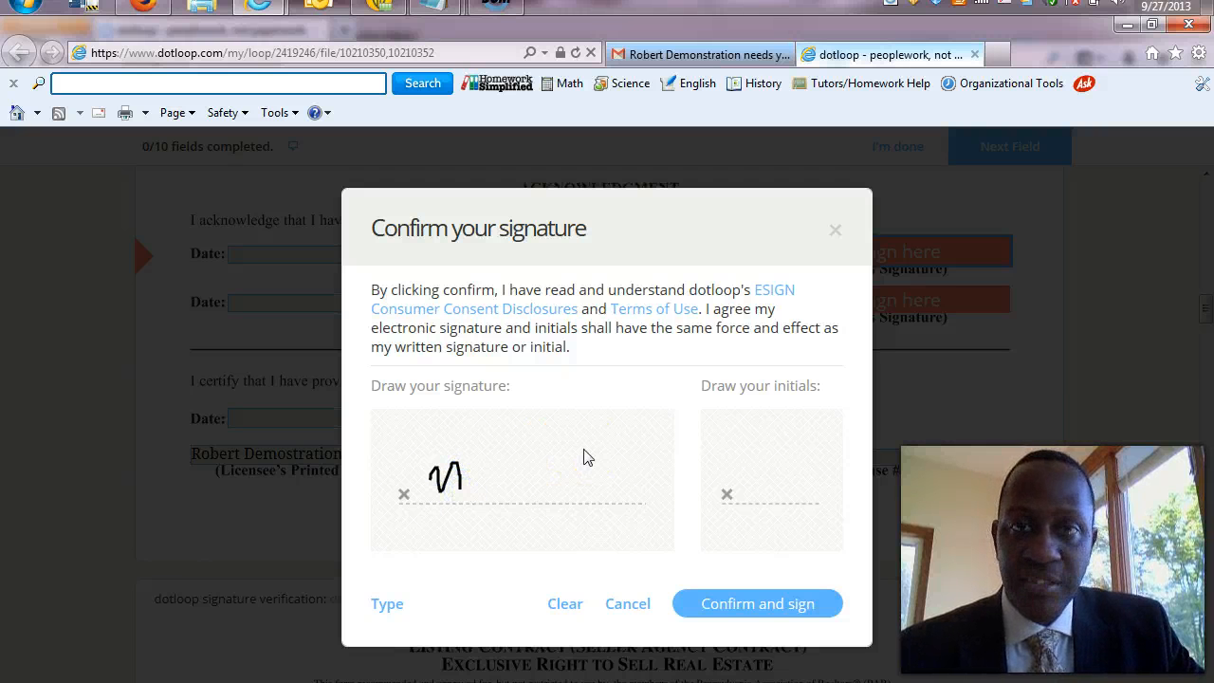
{"action": "left_click", "coordinate": [547, 486]}
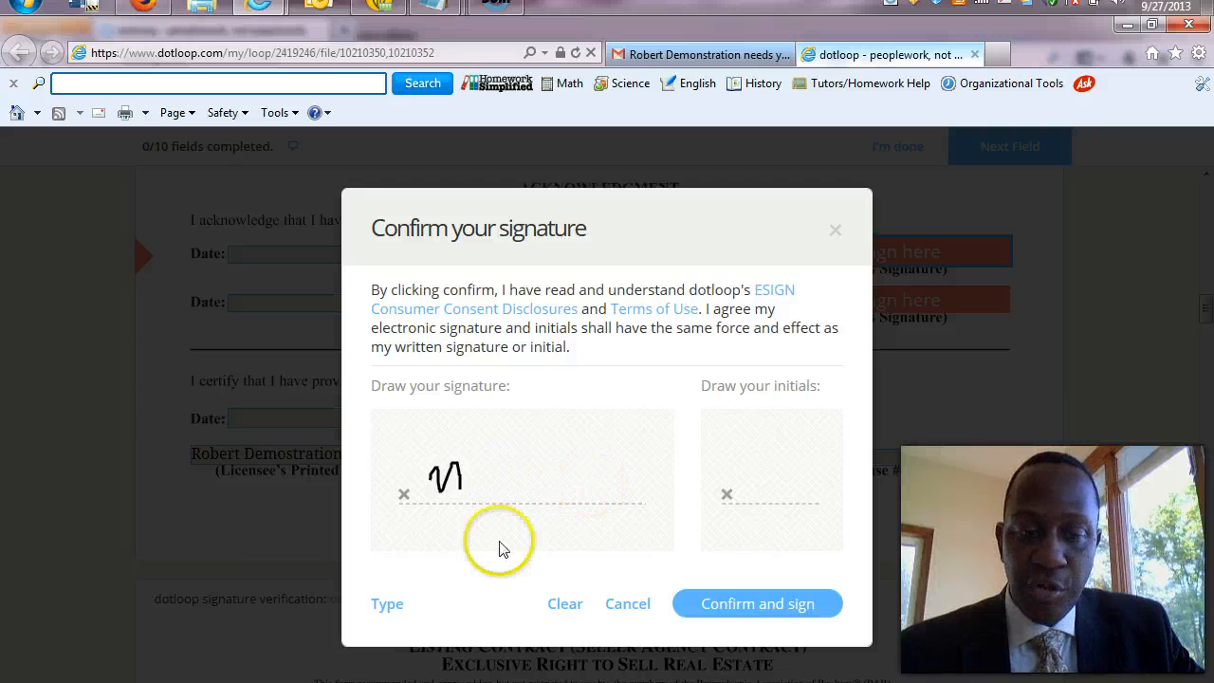
{"action": "left_click", "coordinate": [387, 605]}
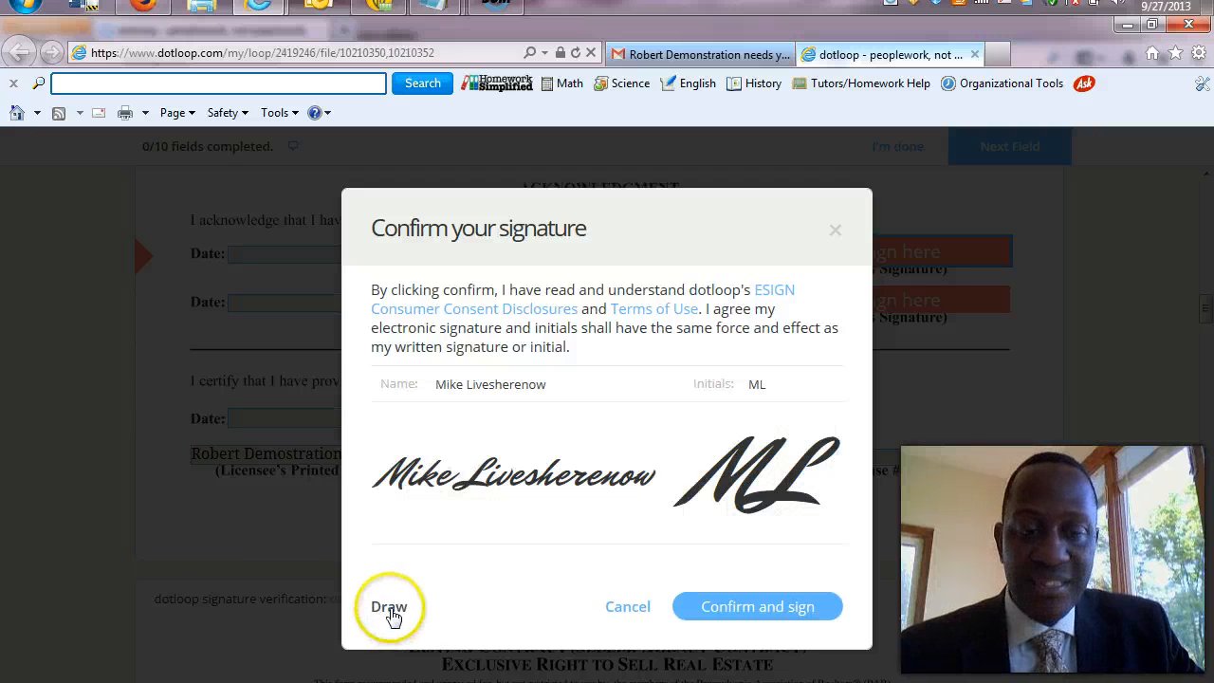
Place the seller's signature on the Consumer Notice, then scroll to the top of the listing contract.
{"action": "left_click", "coordinate": [738, 609]}
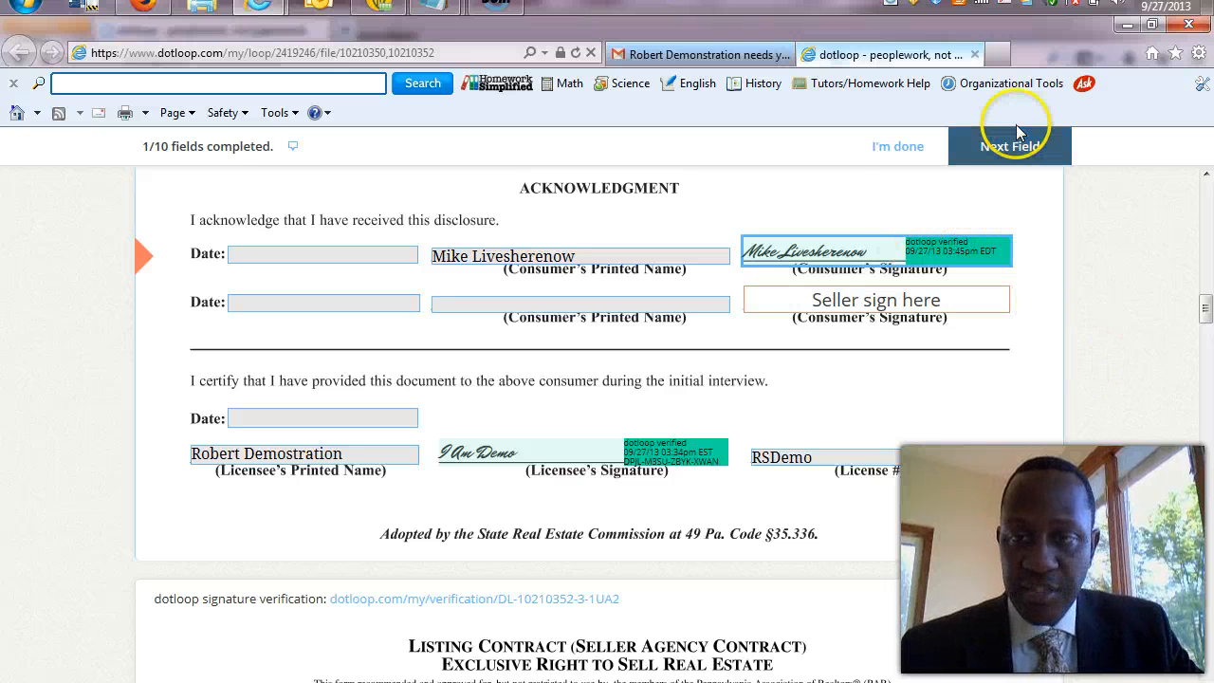
{"action": "left_click", "coordinate": [1014, 148]}
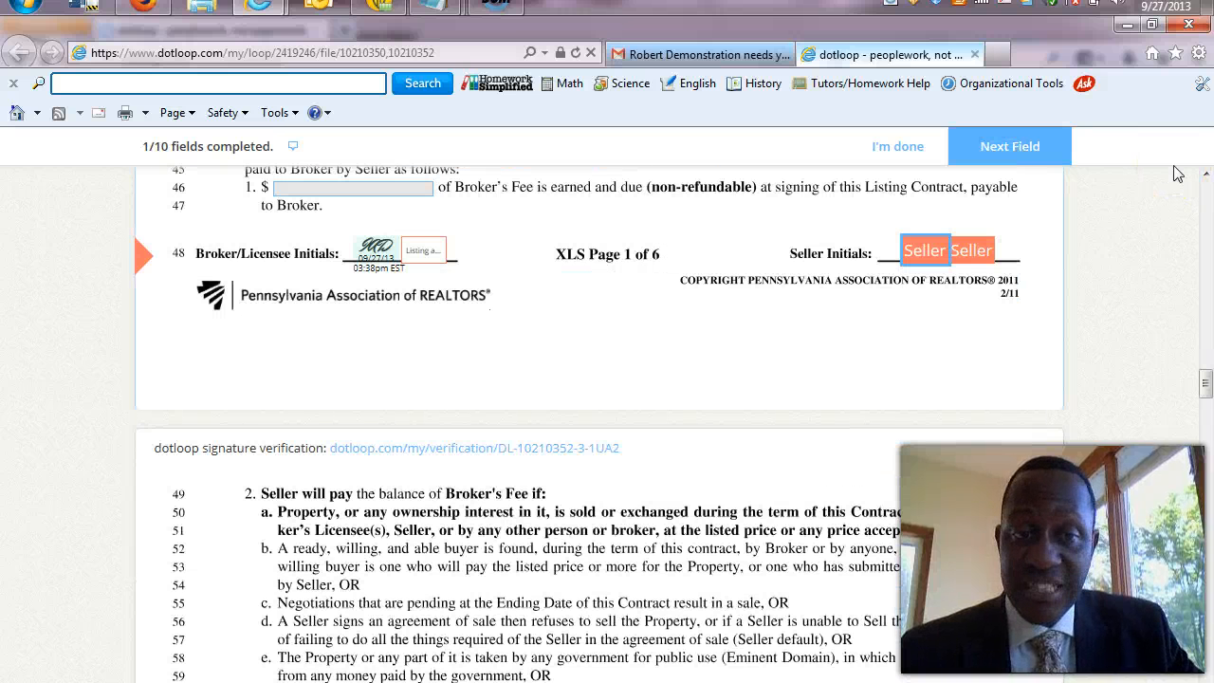
{"action": "left_click", "coordinate": [1206, 181]}
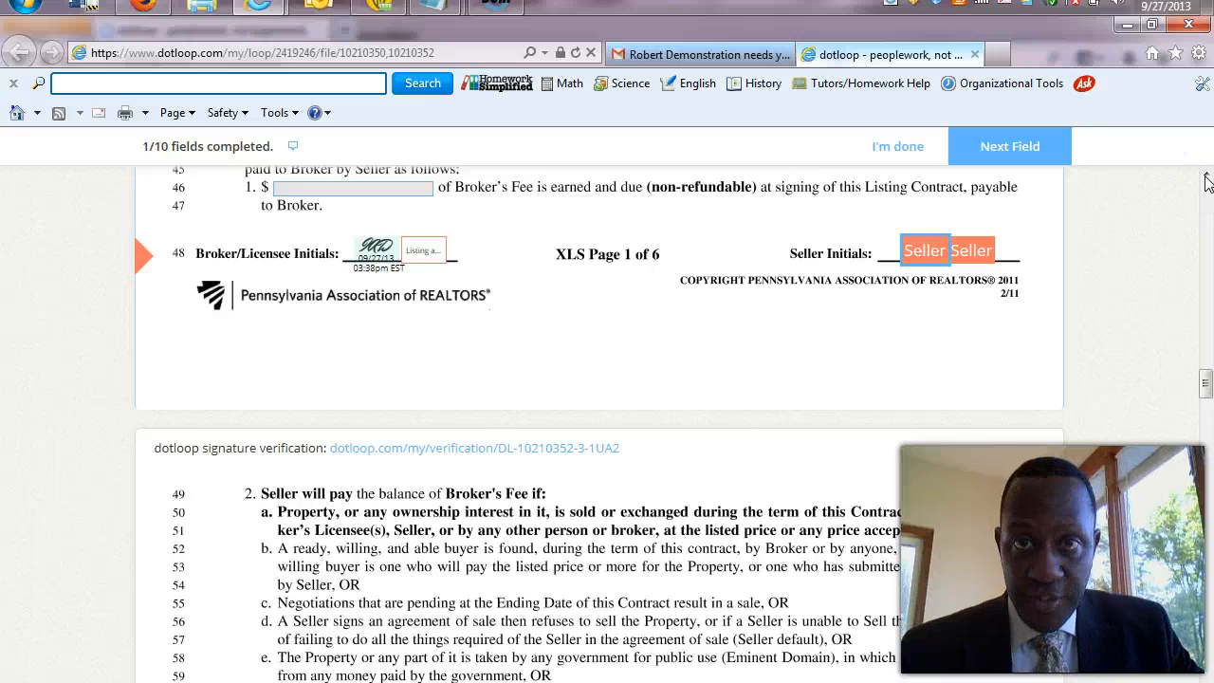
{"action": "scroll", "coordinate": [1207, 181], "scroll_direction": "up", "scroll_amount": 6}
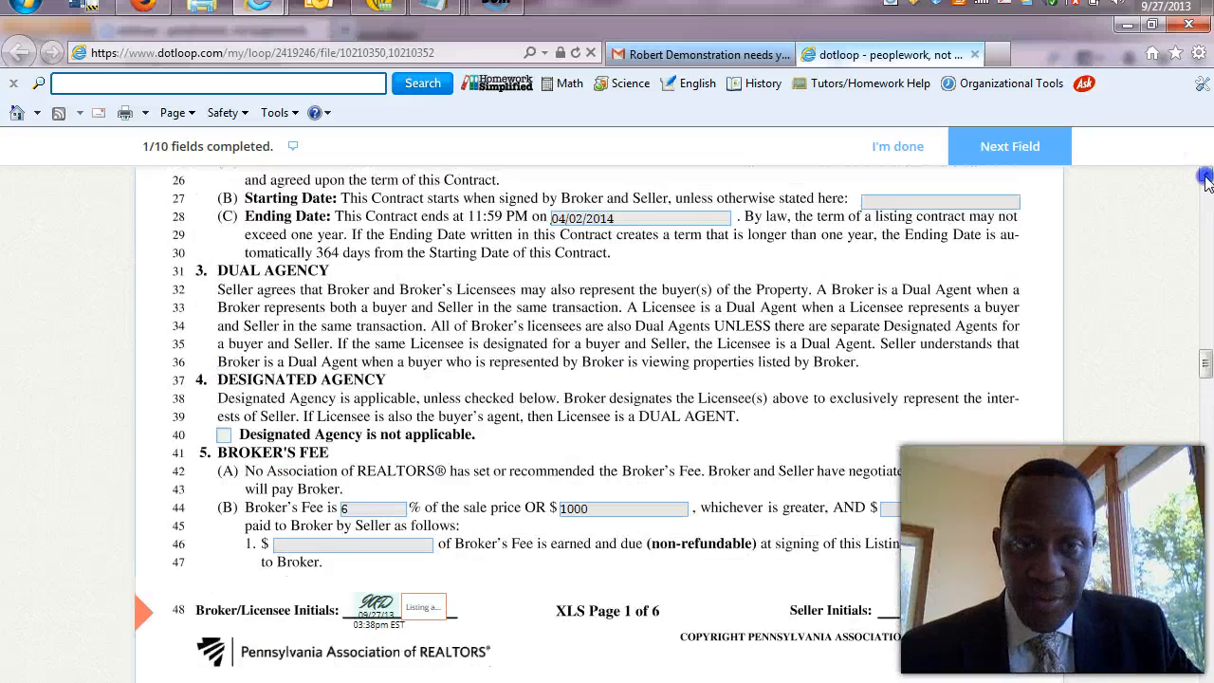
{"action": "scroll", "coordinate": [1206, 181], "scroll_direction": "up", "scroll_amount": 8}
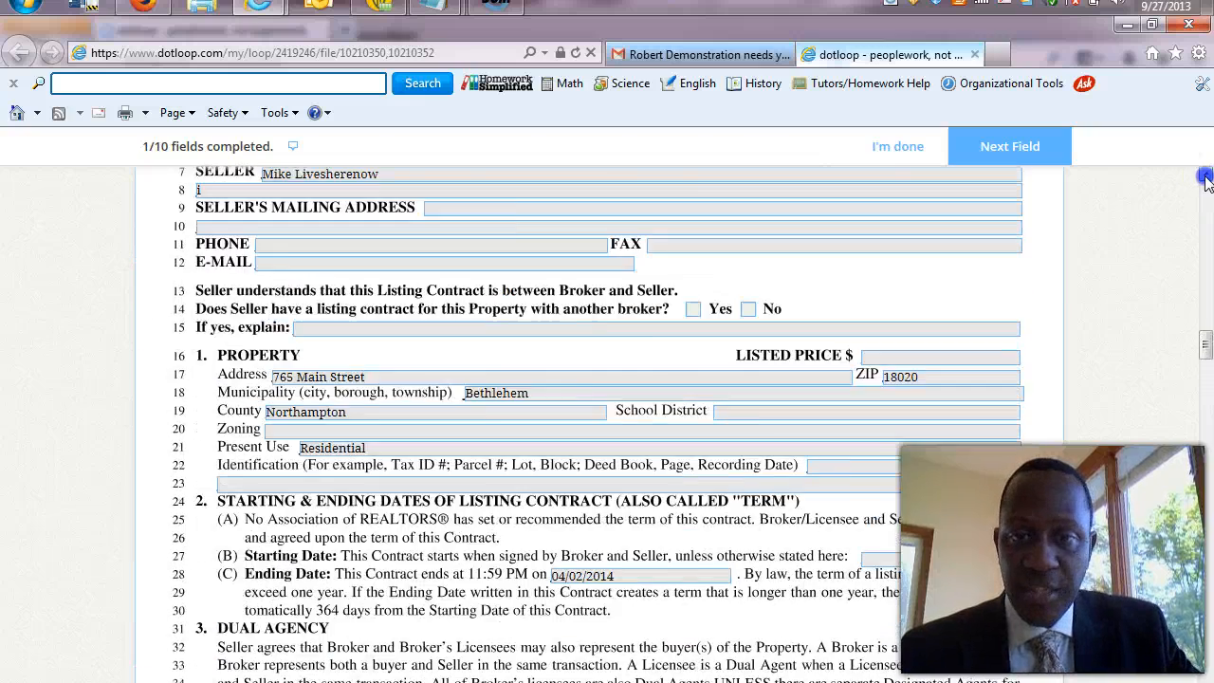
{"action": "scroll", "coordinate": [1207, 178], "scroll_direction": "up", "scroll_amount": 3}
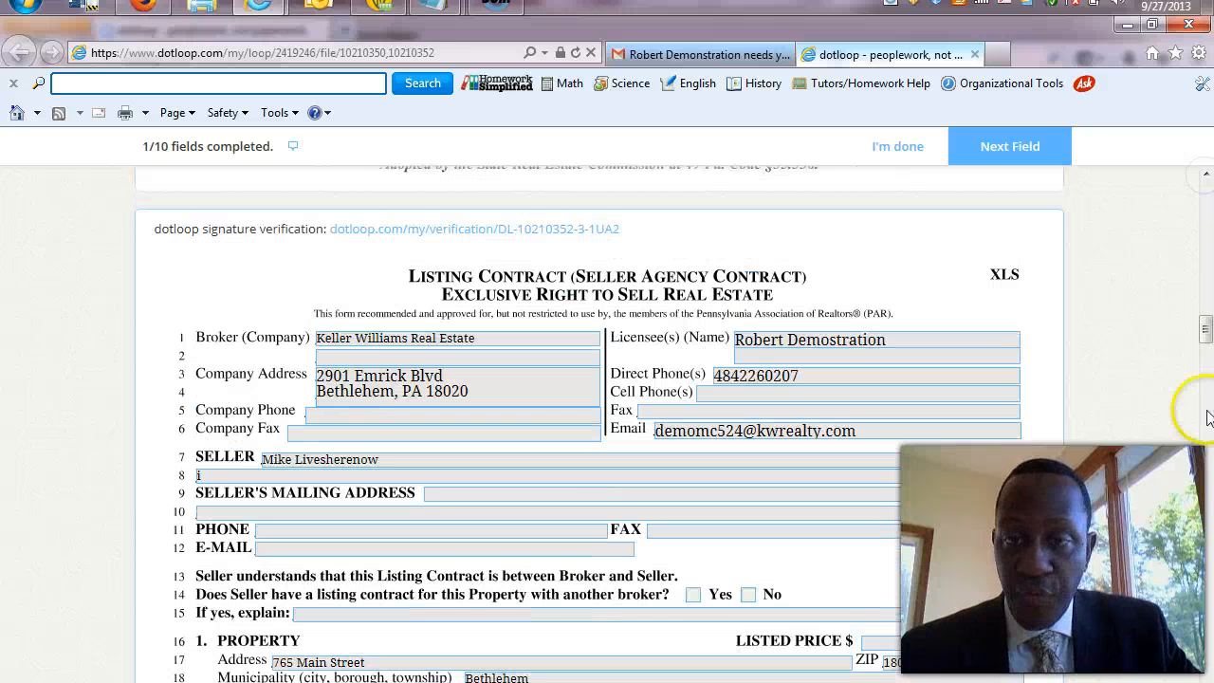
{"action": "left_click", "coordinate": [1208, 436]}
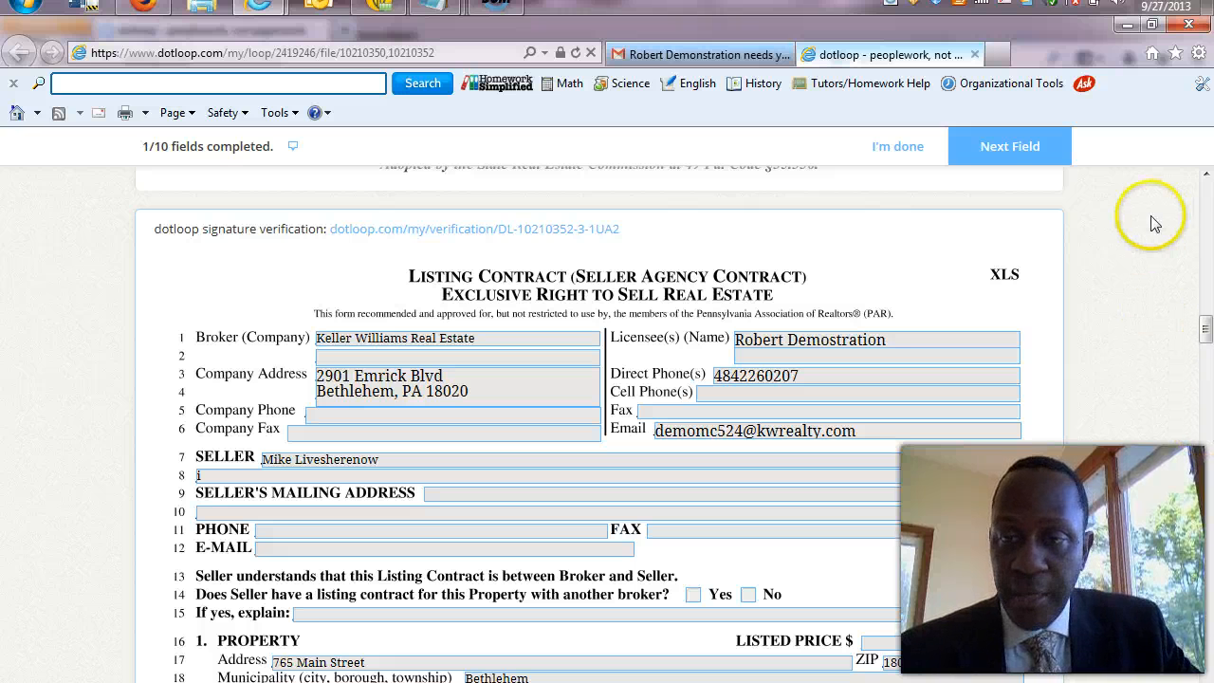
Stamp the seller's initials on pages 1 through 5 of the listing contract.
{"action": "left_click", "coordinate": [1032, 156]}
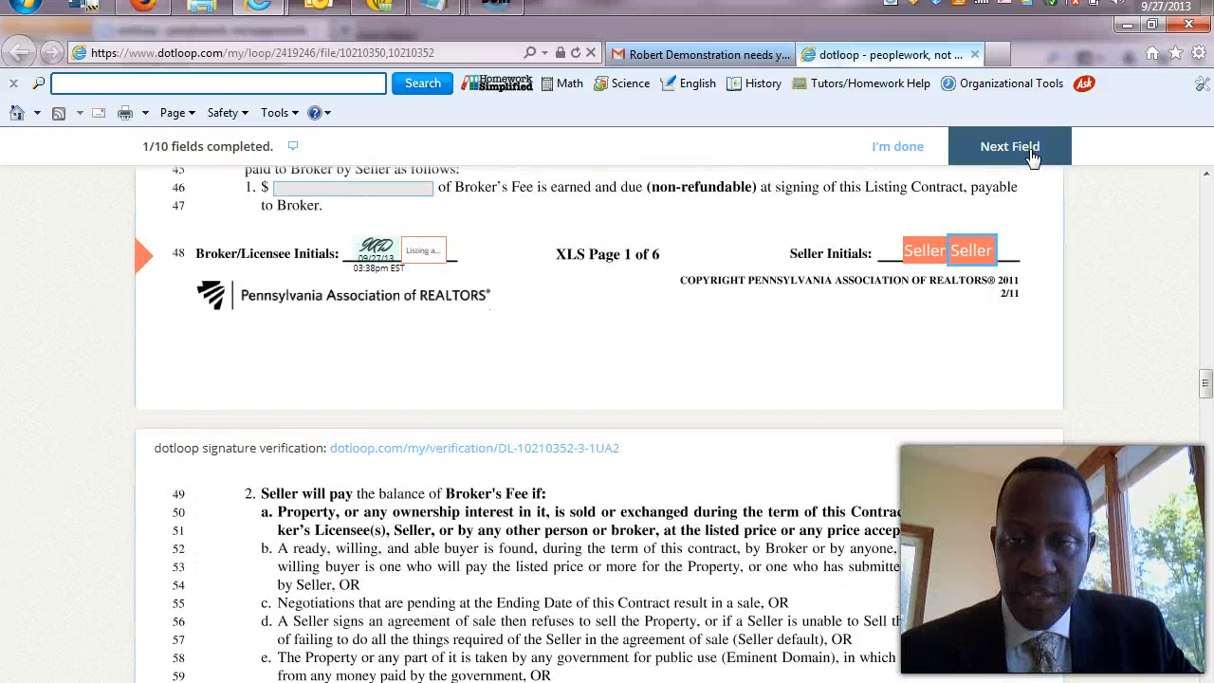
{"action": "left_click", "coordinate": [977, 250]}
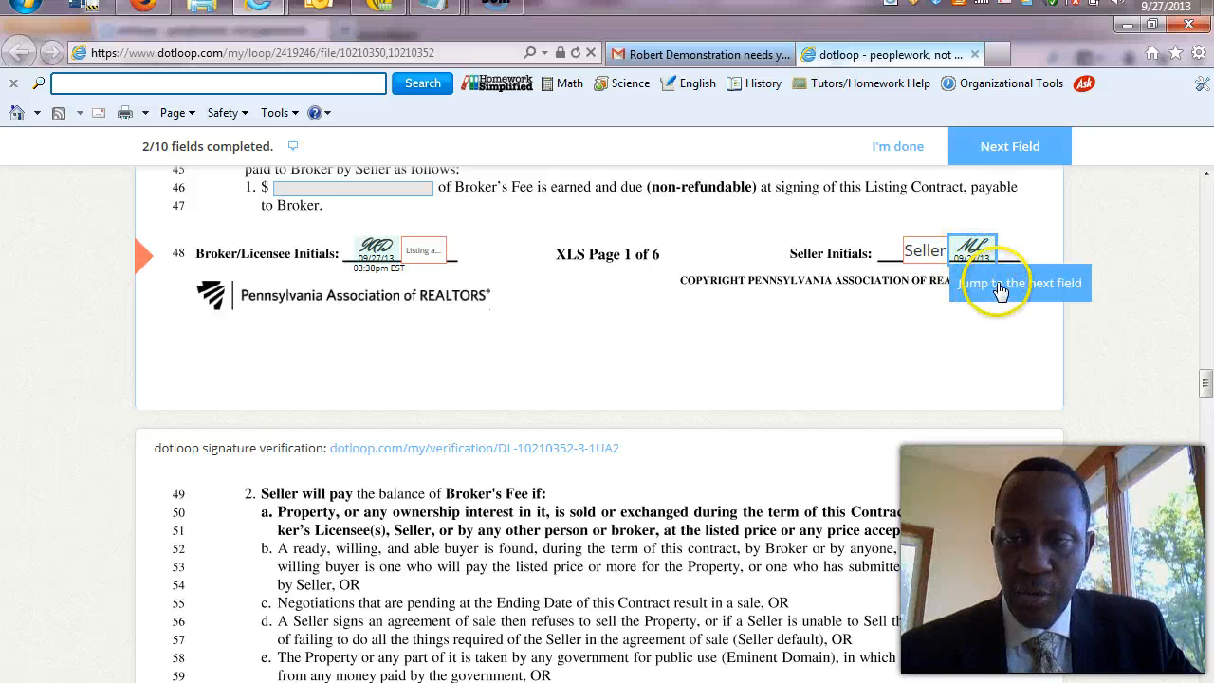
{"action": "left_click", "coordinate": [1001, 283]}
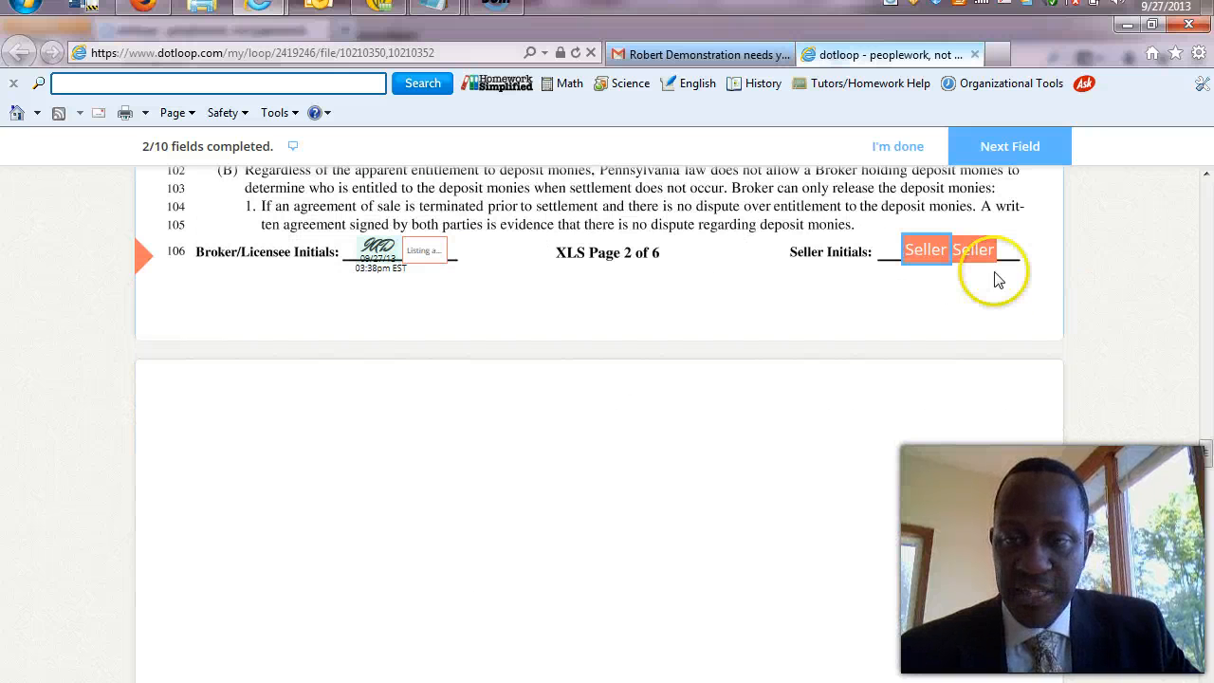
{"action": "left_click", "coordinate": [972, 249]}
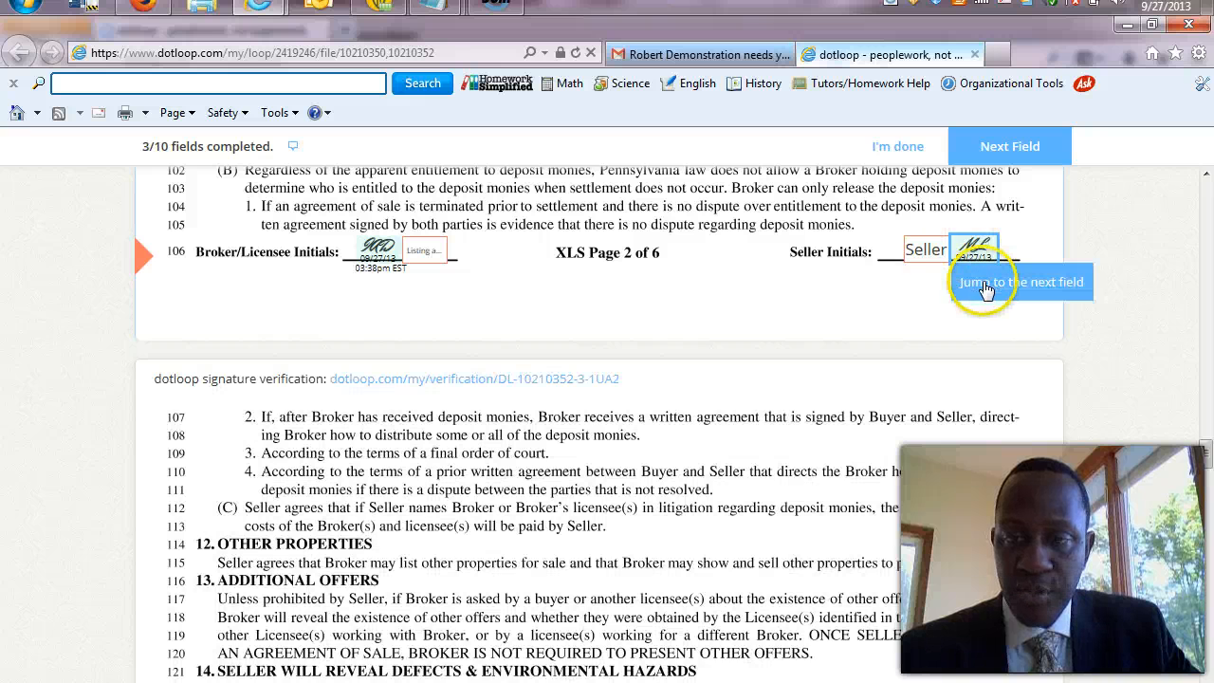
{"action": "left_click", "coordinate": [986, 287]}
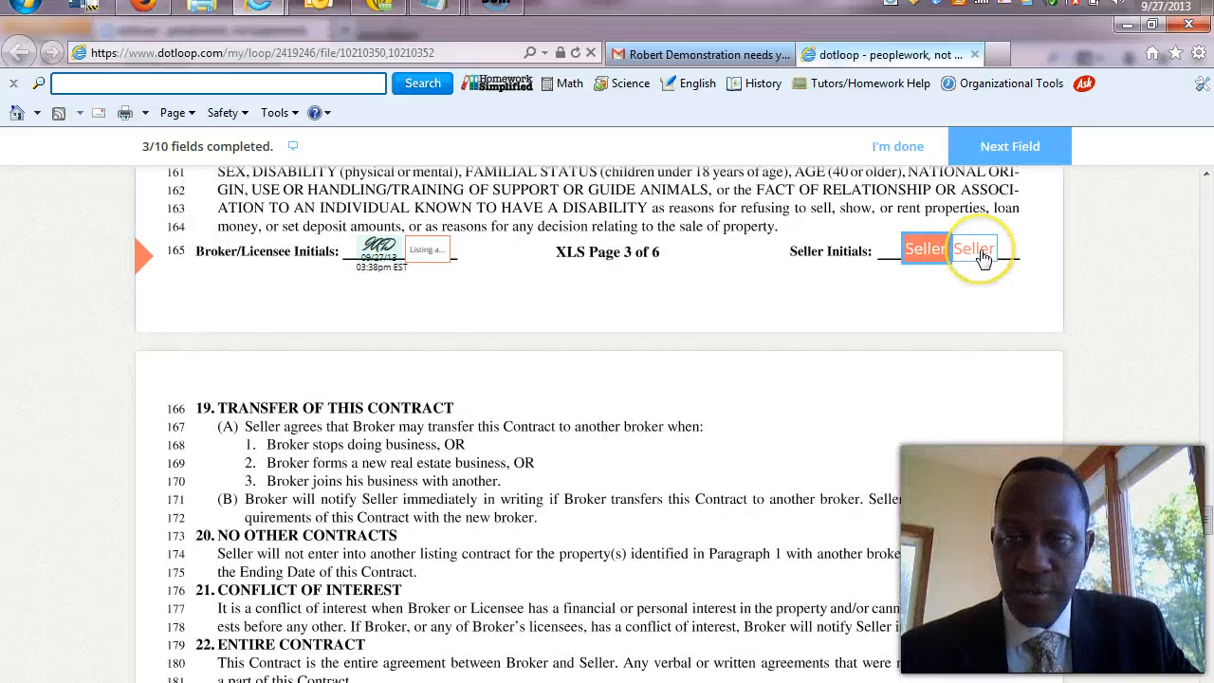
{"action": "left_click", "coordinate": [925, 250]}
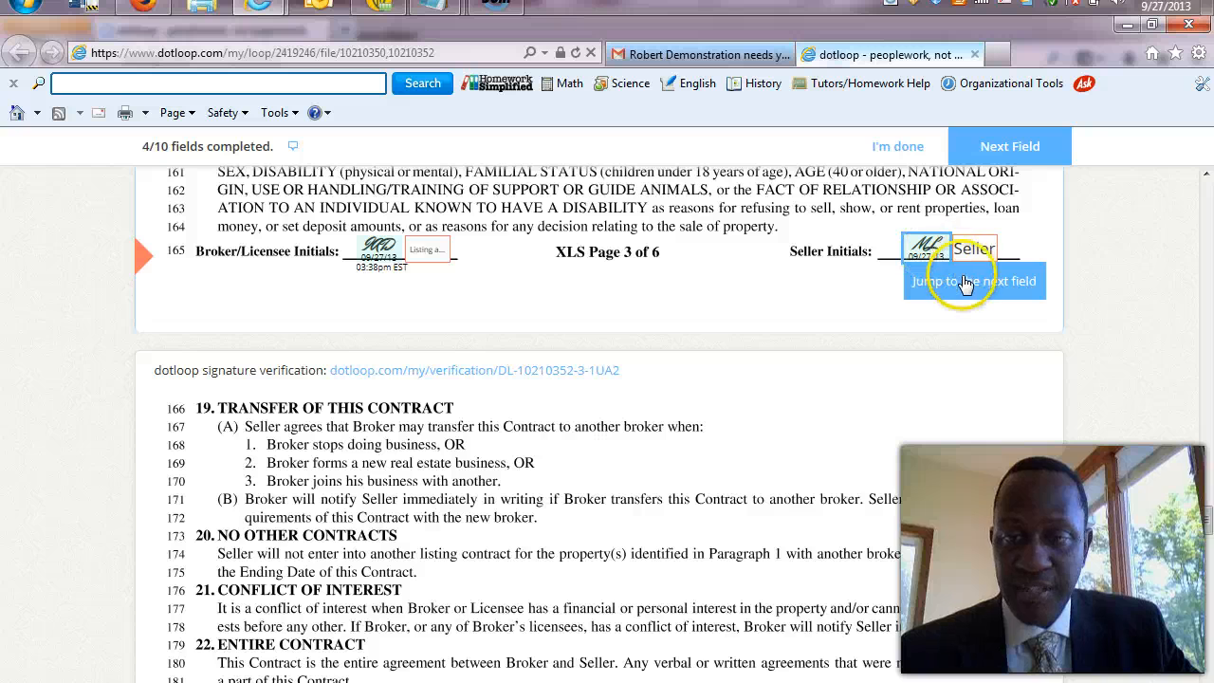
{"action": "left_click", "coordinate": [965, 283]}
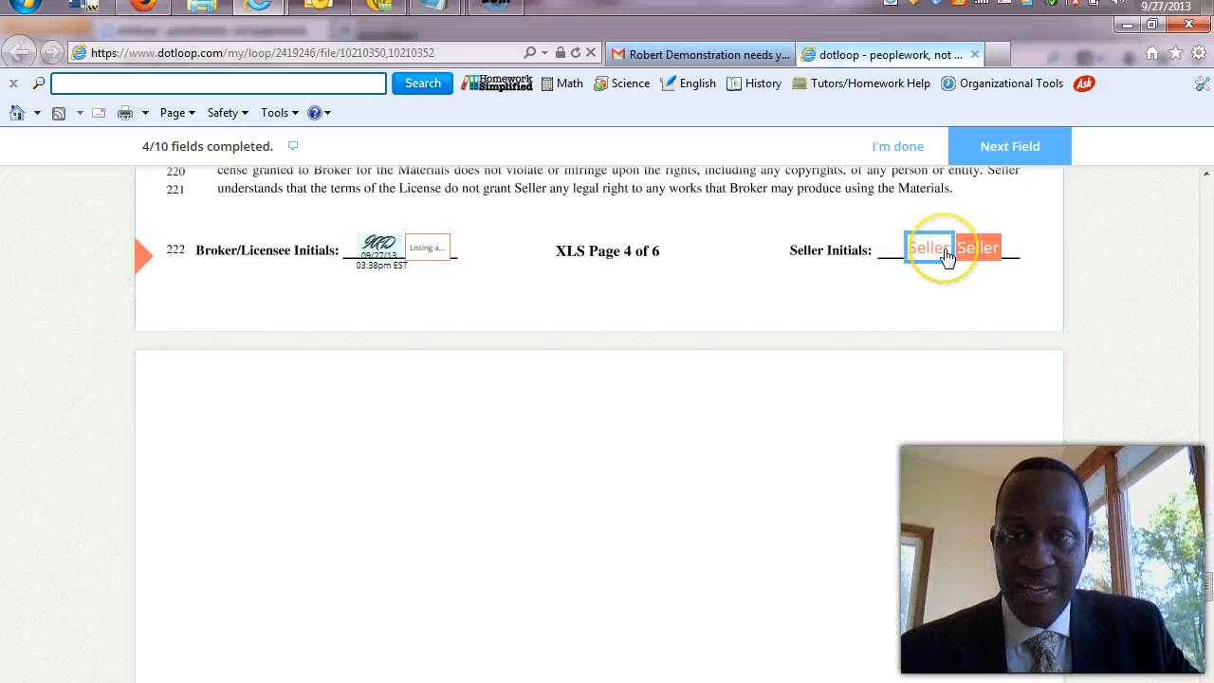
{"action": "left_click", "coordinate": [936, 251]}
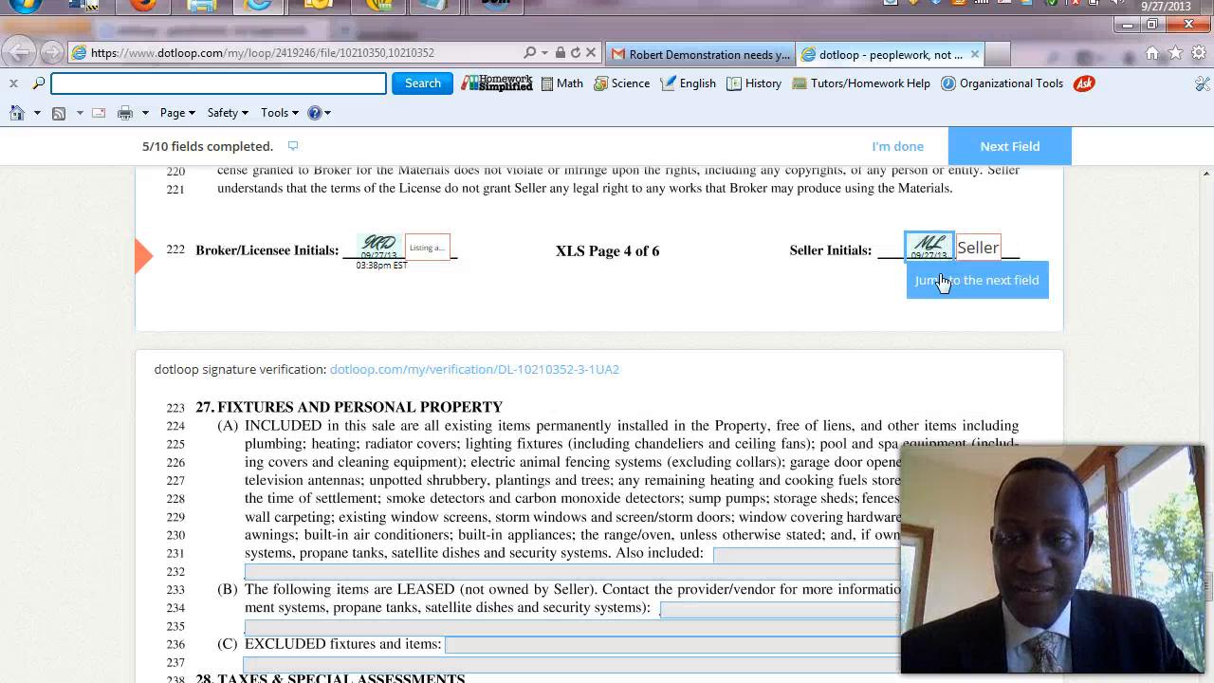
{"action": "left_click", "coordinate": [944, 287]}
{"action": "left_click", "coordinate": [924, 252]}
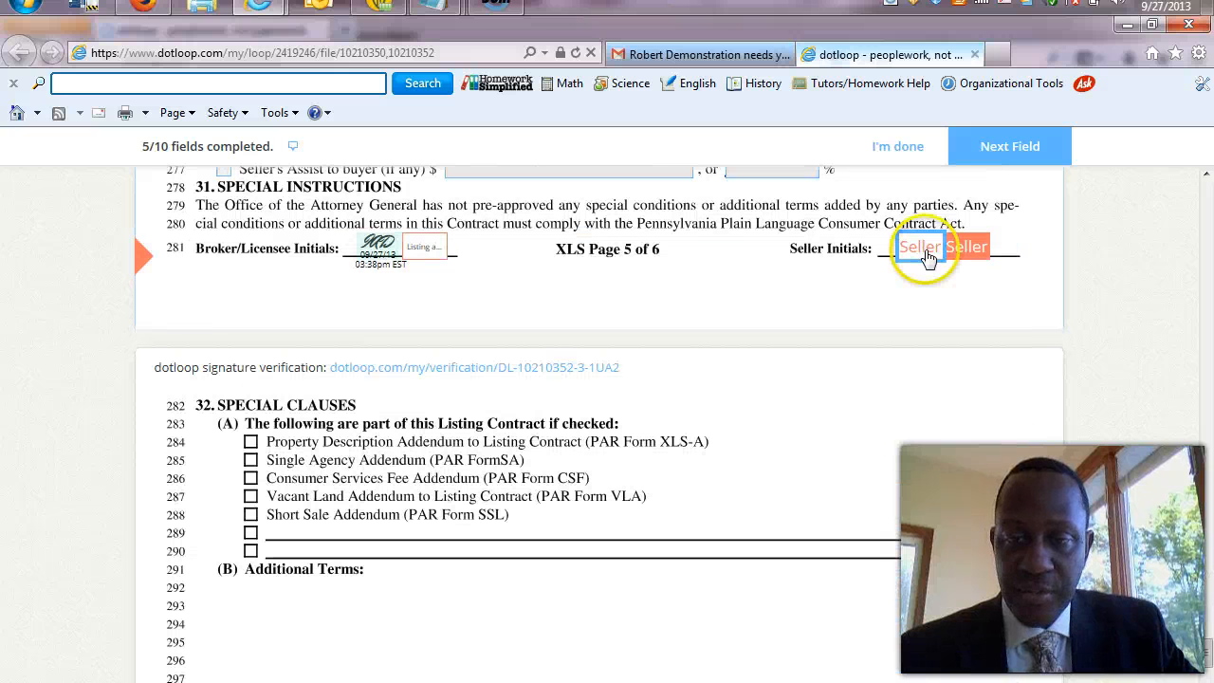
{"action": "left_click", "coordinate": [921, 279]}
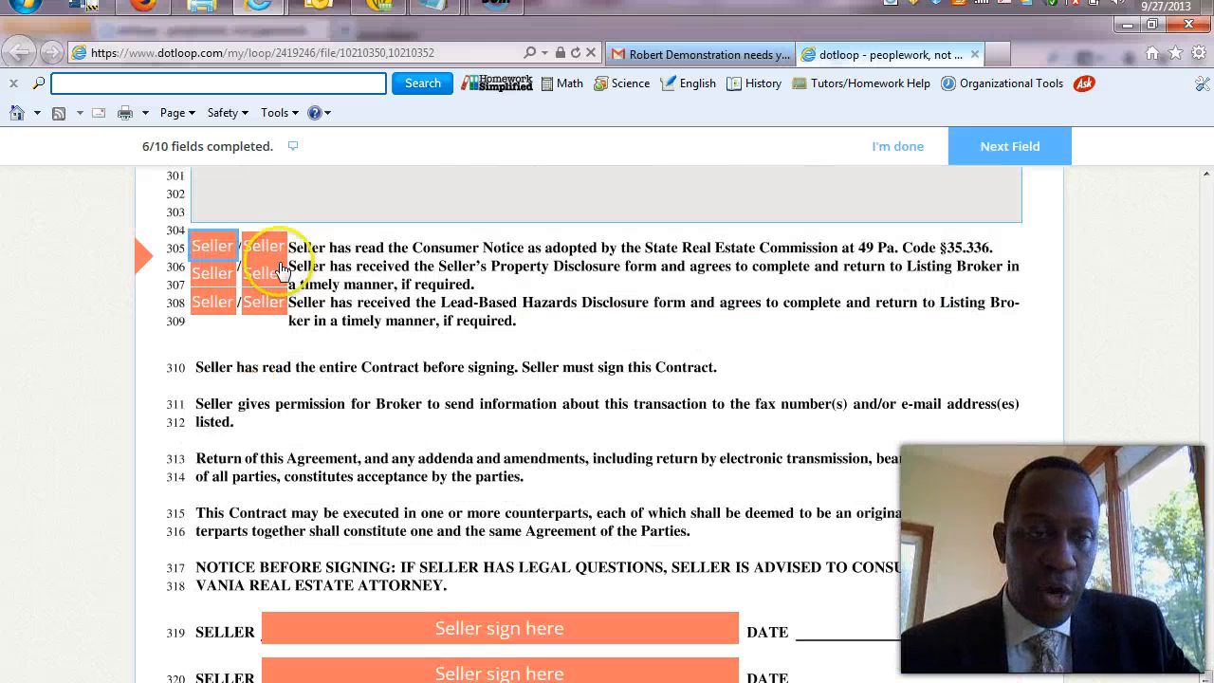
Initial the seller boxes on lines 305, 306 and 308, sign line 319, and confirm signing.
{"action": "left_click", "coordinate": [208, 244]}
{"action": "left_click", "coordinate": [225, 274]}
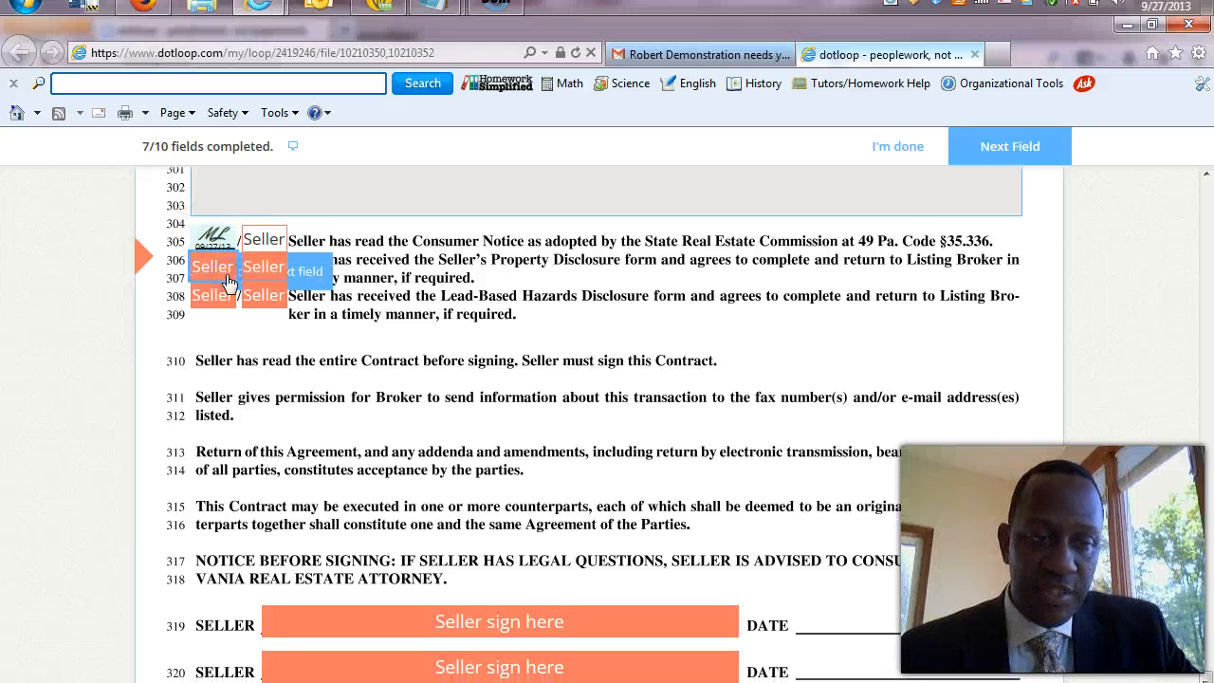
{"action": "left_click", "coordinate": [219, 262]}
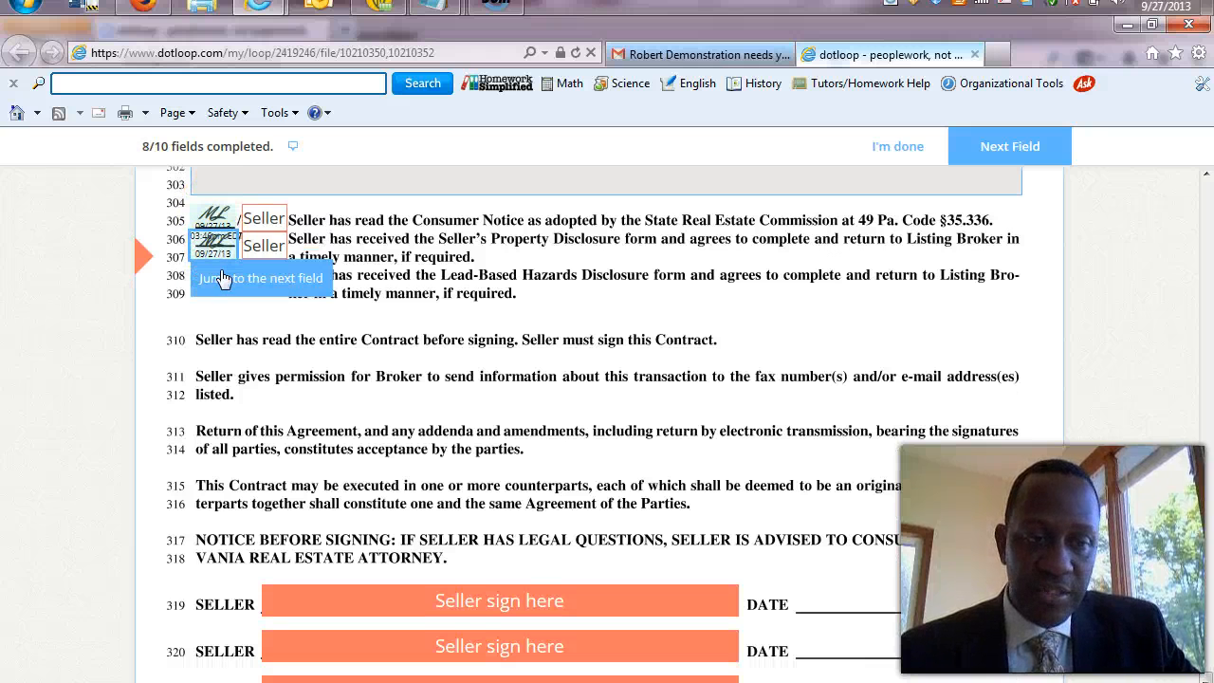
{"action": "left_click", "coordinate": [220, 274]}
{"action": "left_click", "coordinate": [214, 247]}
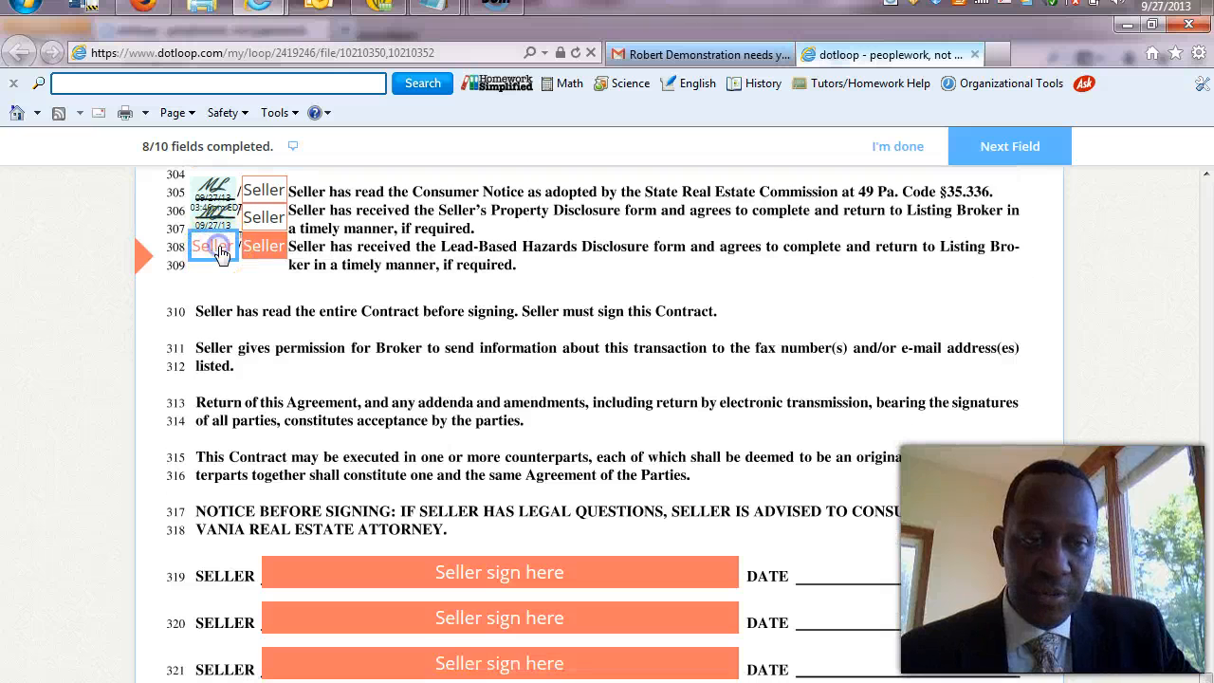
{"action": "left_click", "coordinate": [232, 283]}
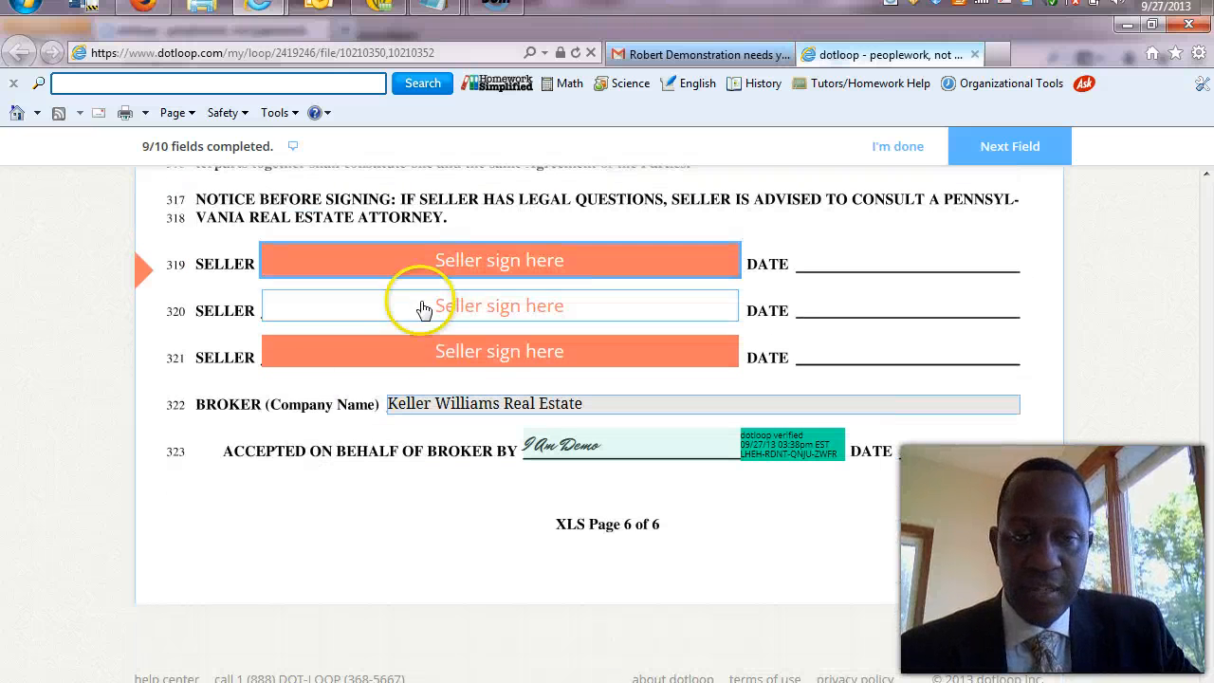
{"action": "left_click", "coordinate": [472, 269]}
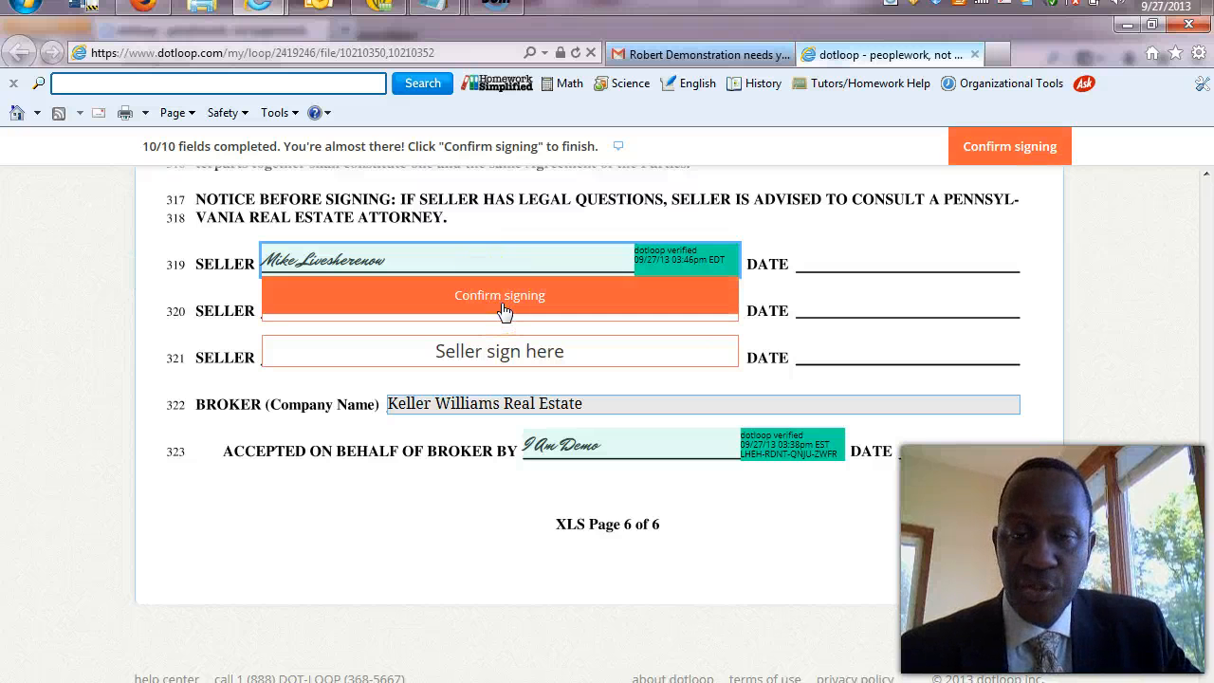
{"action": "left_click", "coordinate": [503, 299]}
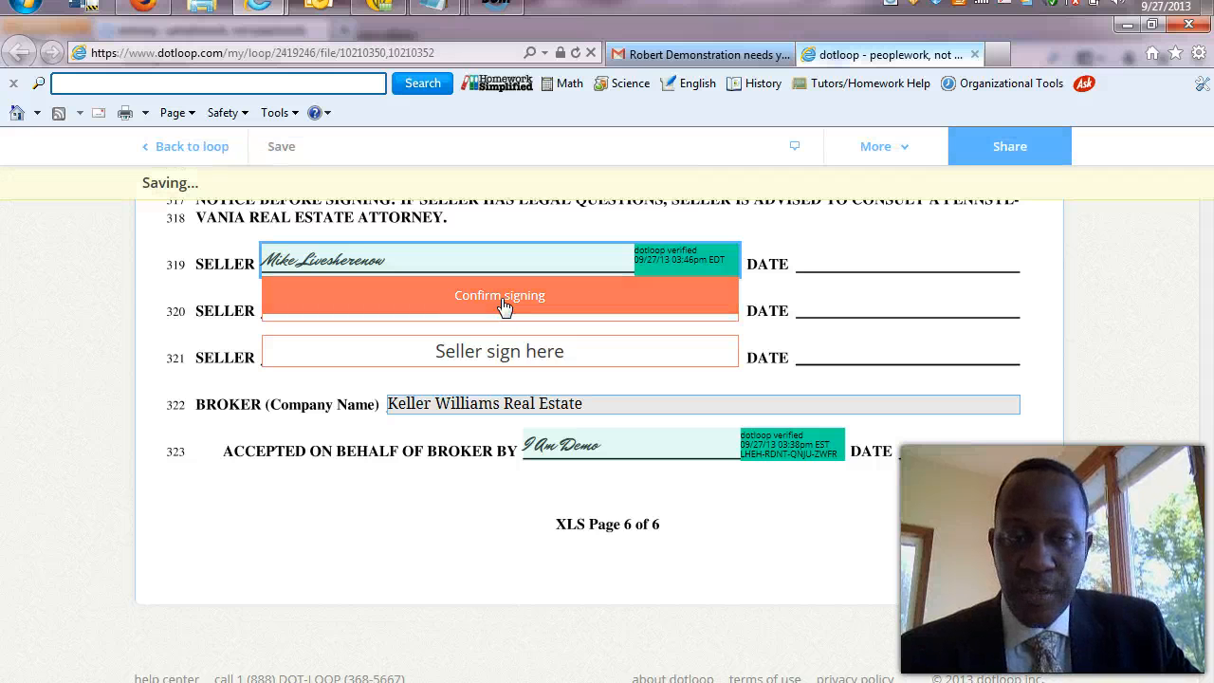
Close the Congratulations sign-in prompt to return to the signed Consumer Notice.
{"action": "left_click", "coordinate": [294, 206]}
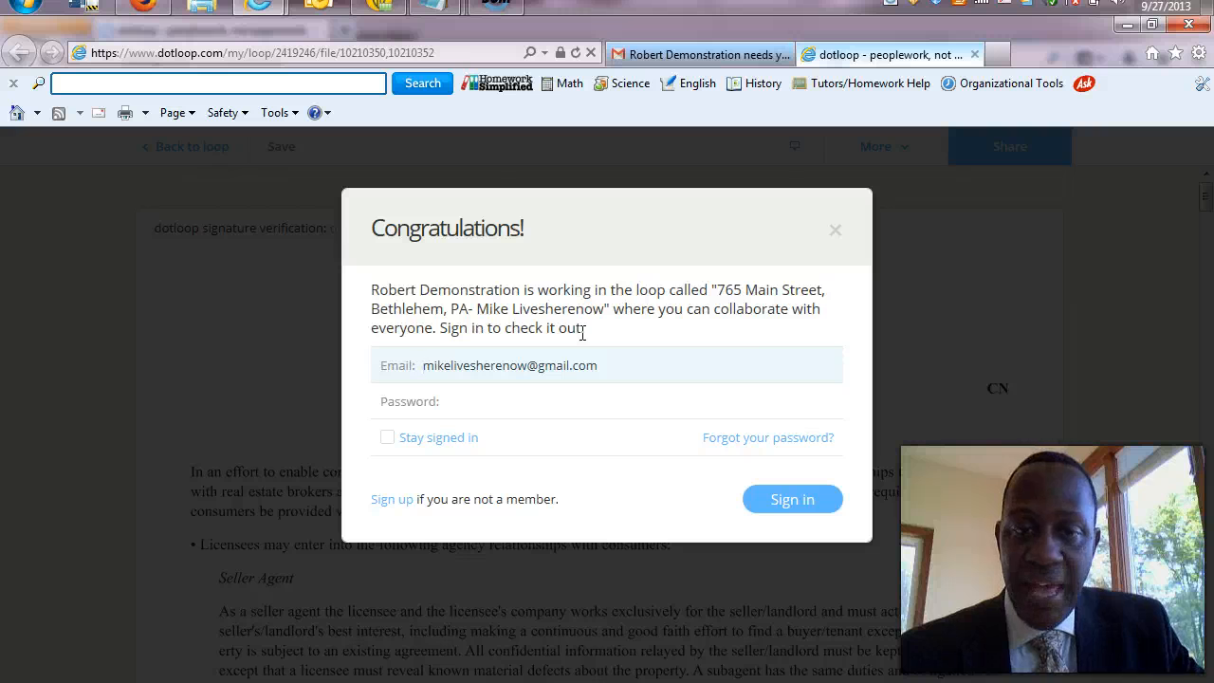
{"action": "left_click", "coordinate": [836, 231]}
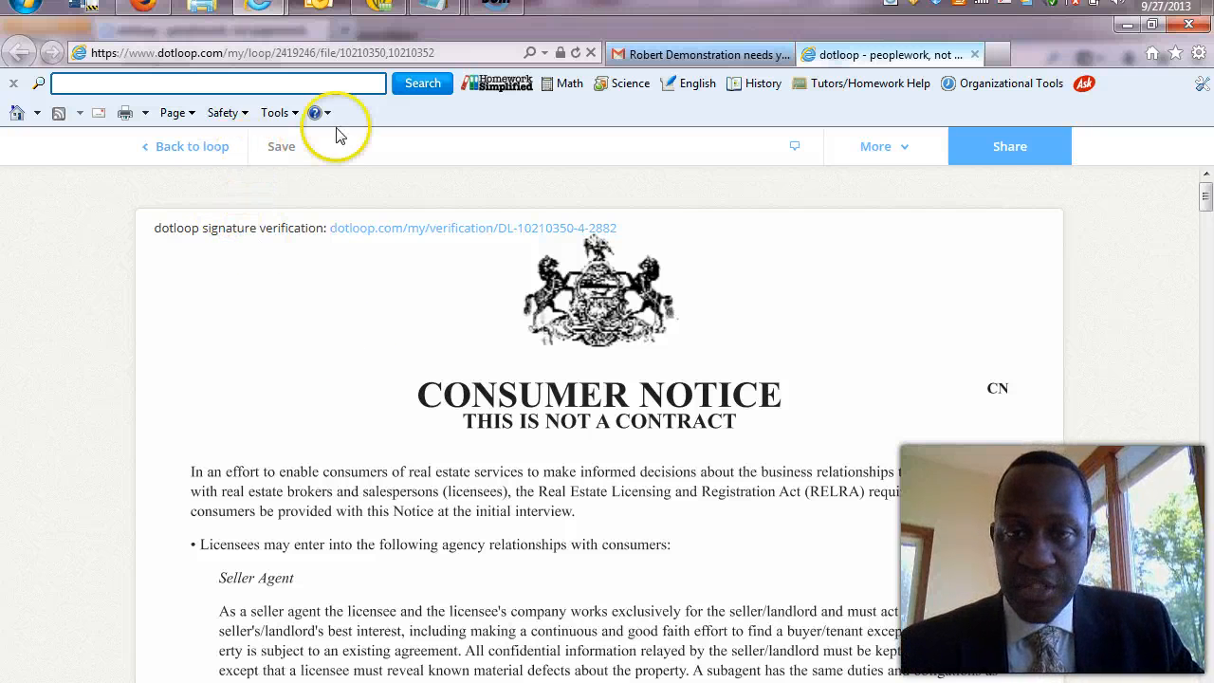
Close the dotloop tab and open the Seller's Property Disclosure Statement from the newest Gmail request.
{"action": "left_click", "coordinate": [974, 54]}
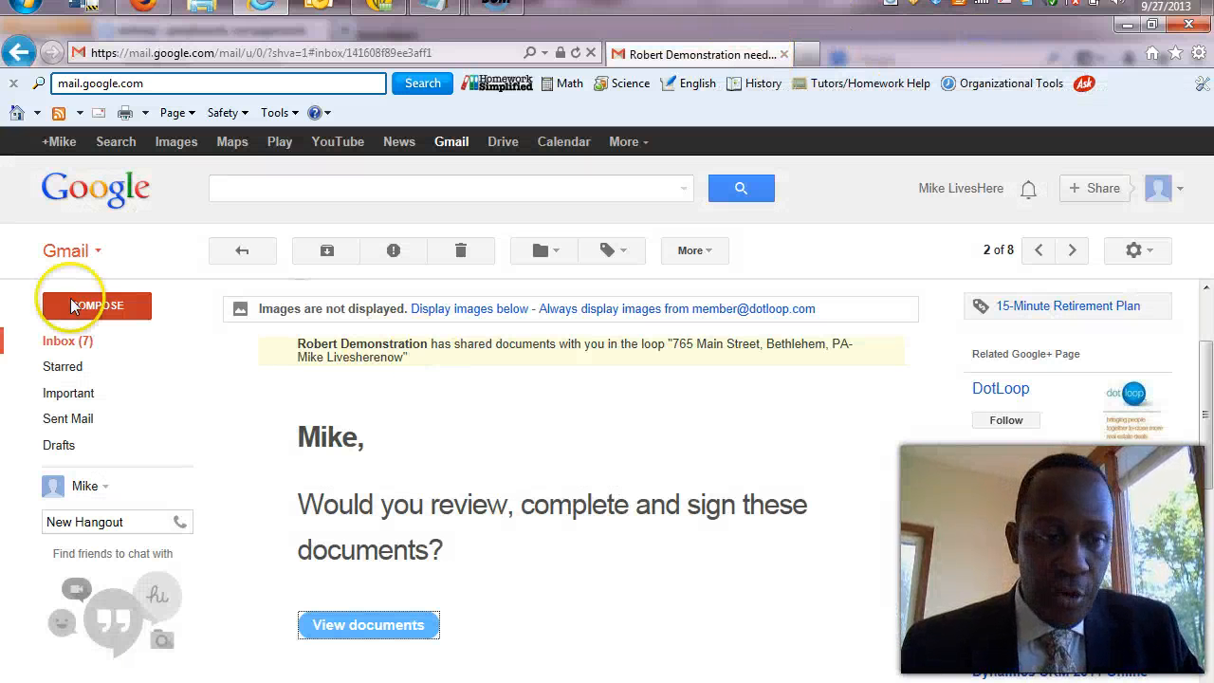
{"action": "left_click", "coordinate": [53, 344]}
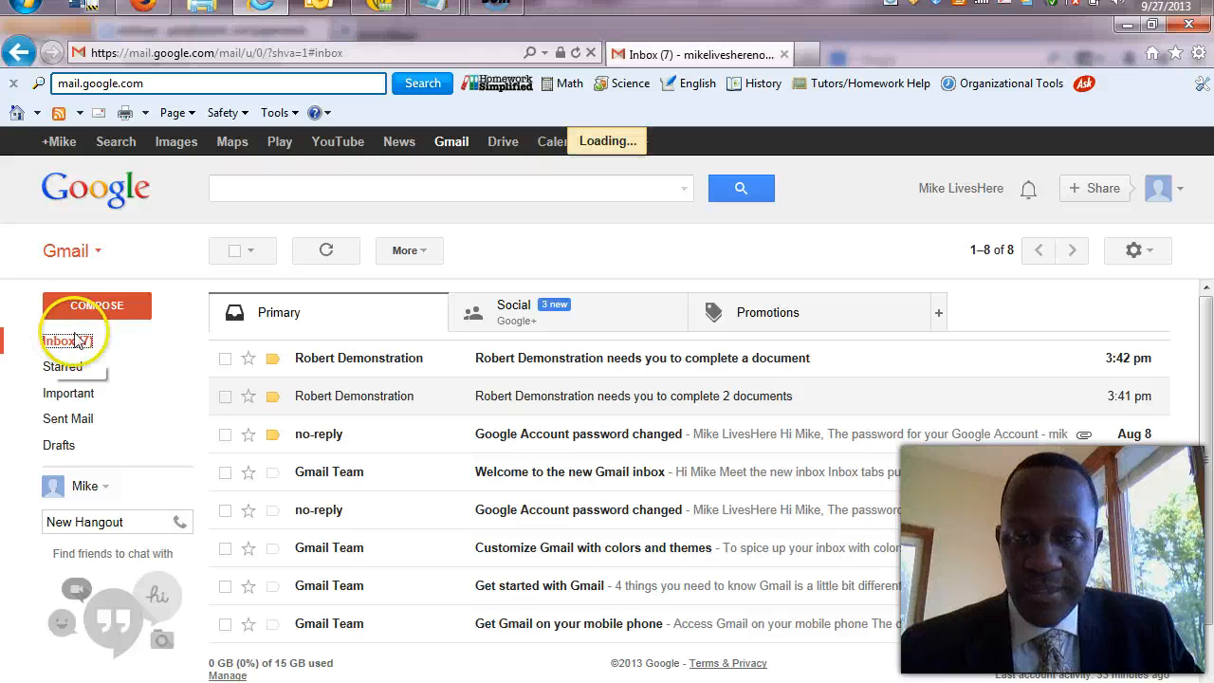
{"action": "left_click", "coordinate": [582, 360]}
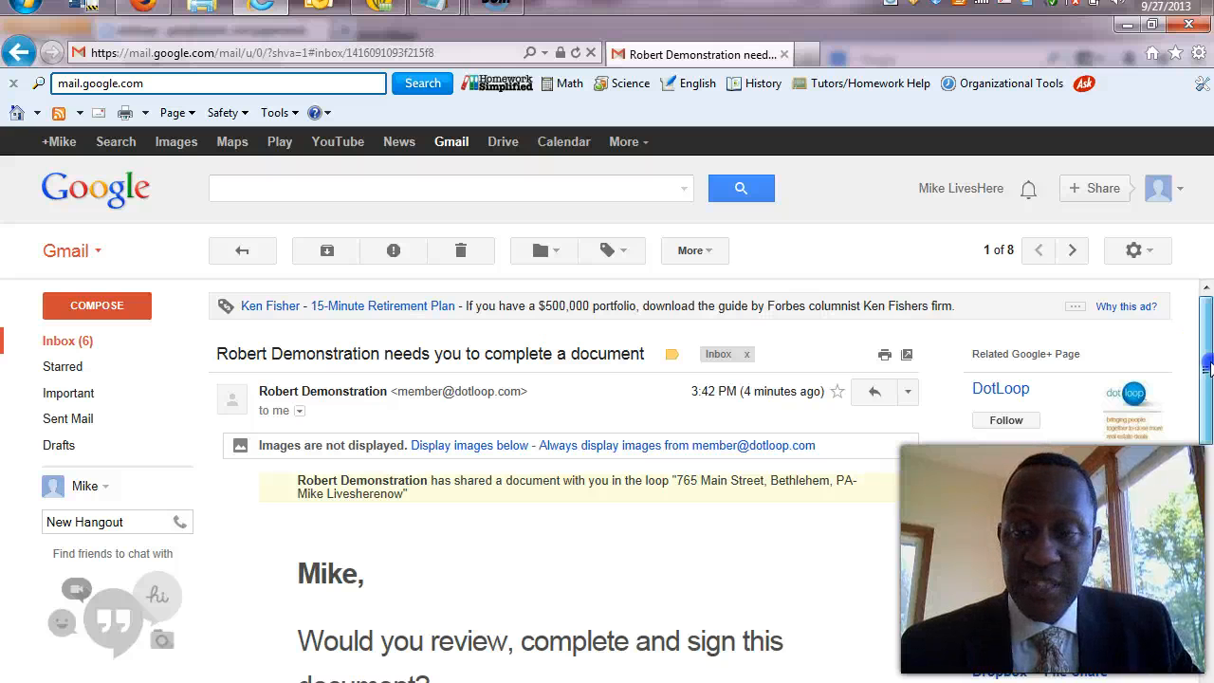
{"action": "left_click_drag", "start_coordinate": [1210, 365], "coordinate": [1209, 417]}
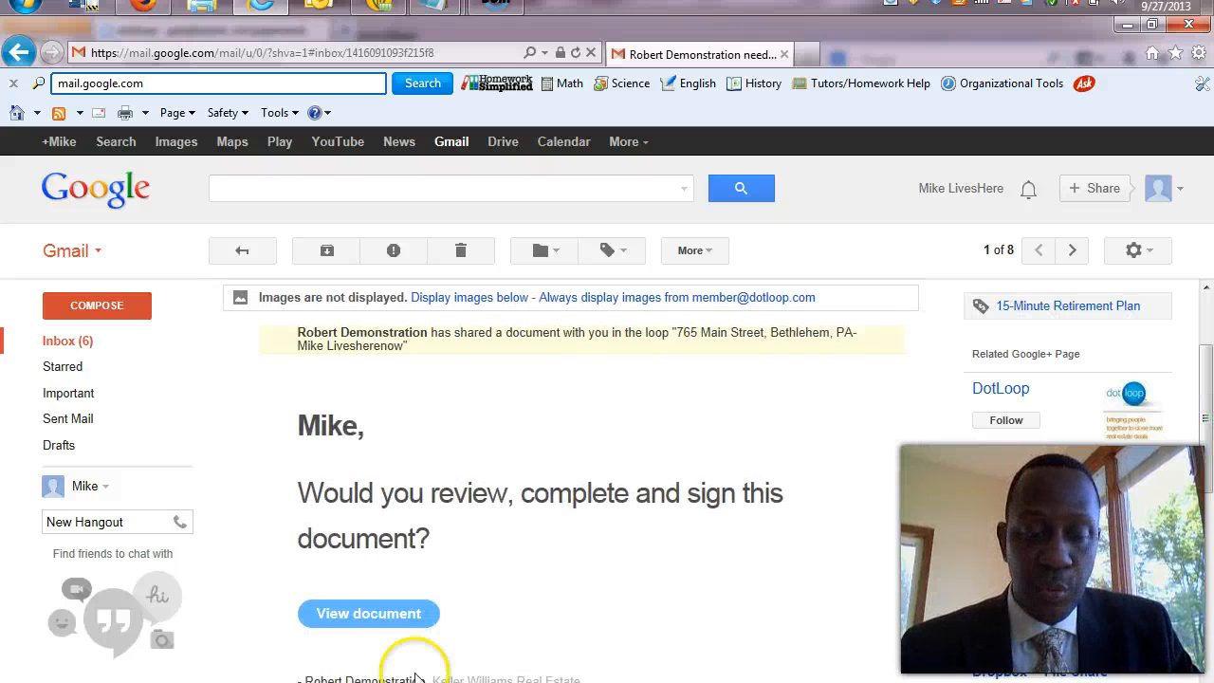
{"action": "left_click", "coordinate": [370, 613]}
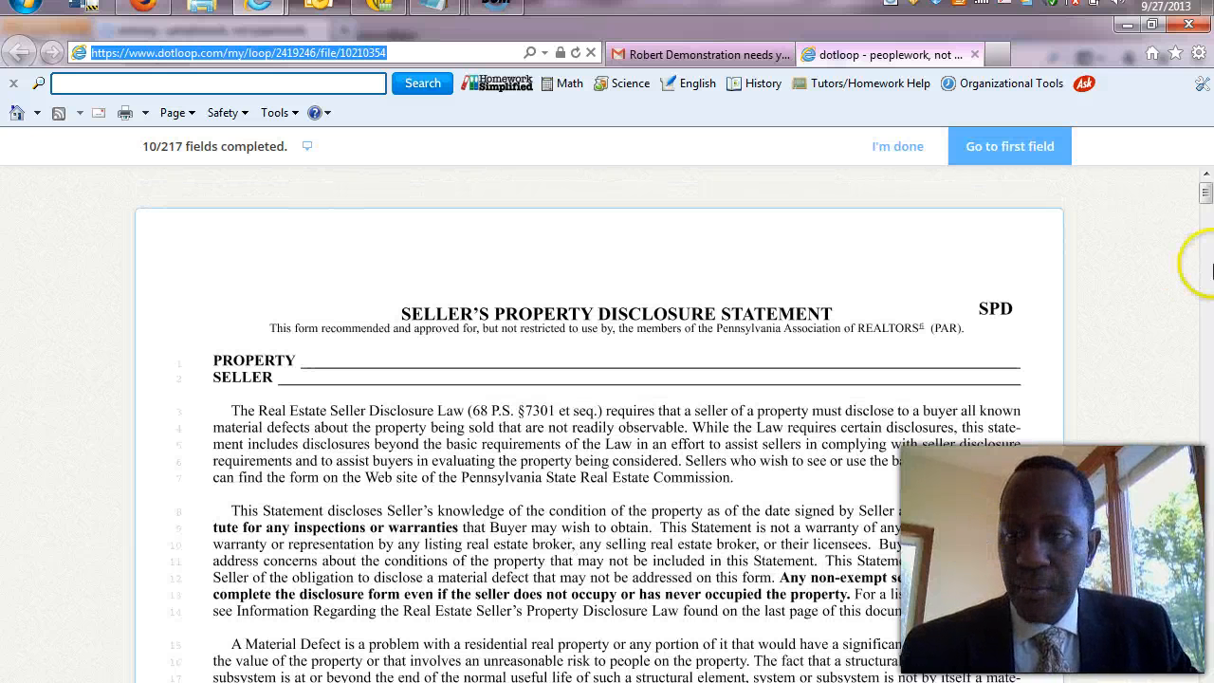
Answer No to disclosure items 1(A), 1(B) and 1(C), then skip past the section 1 occupancy fields.
{"action": "mouse_move", "coordinate": [1206, 199]}
{"action": "left_mouse_down"}
{"action": "mouse_move", "coordinate": [1207, 227]}
{"action": "mouse_move", "coordinate": [1206, 209]}
{"action": "left_mouse_up"}
{"action": "left_click", "coordinate": [1043, 162]}
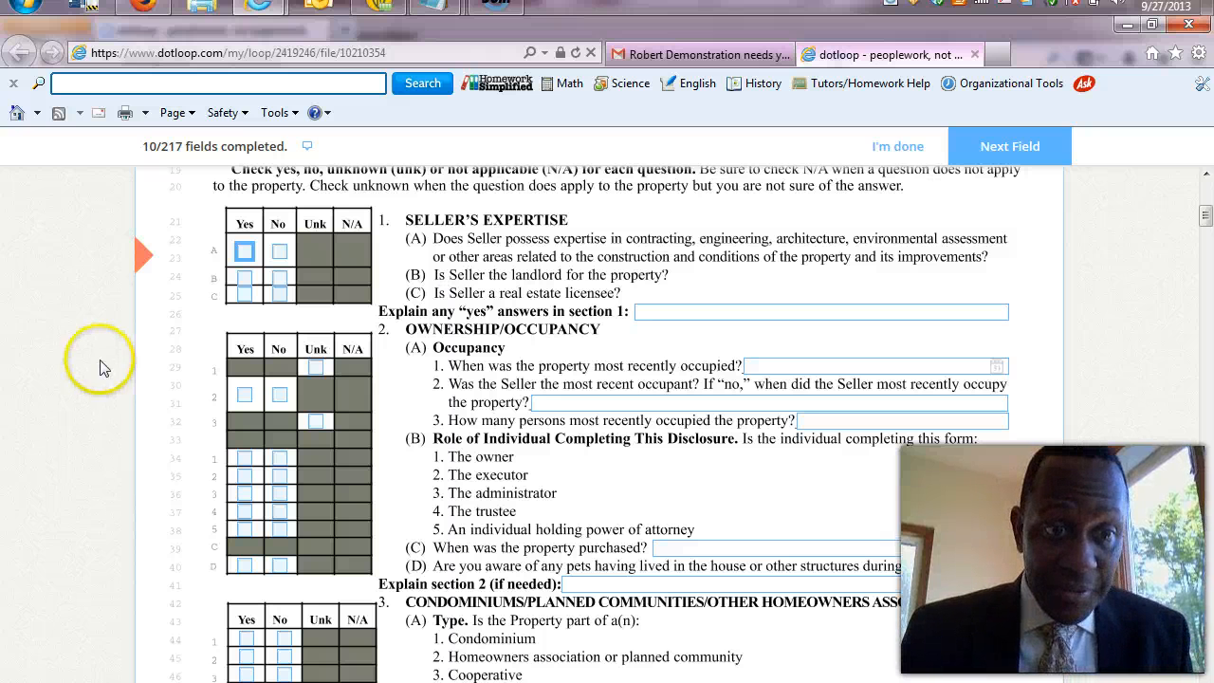
{"action": "left_click", "coordinate": [278, 253]}
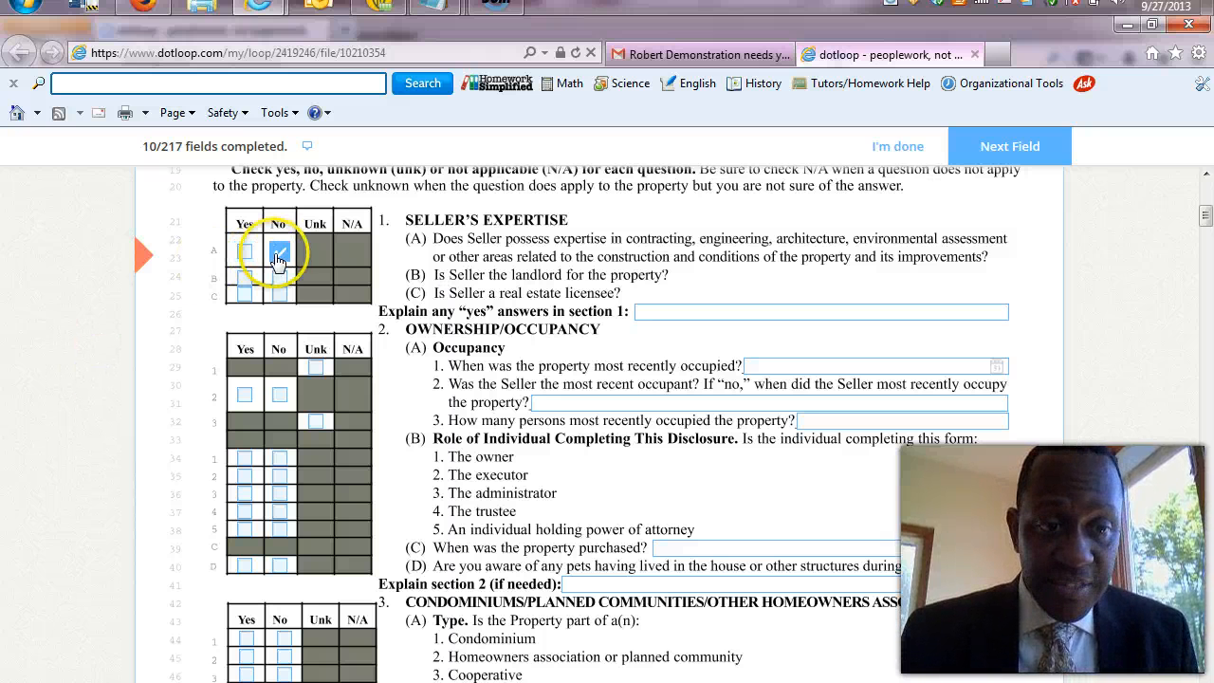
{"action": "left_click", "coordinate": [279, 278]}
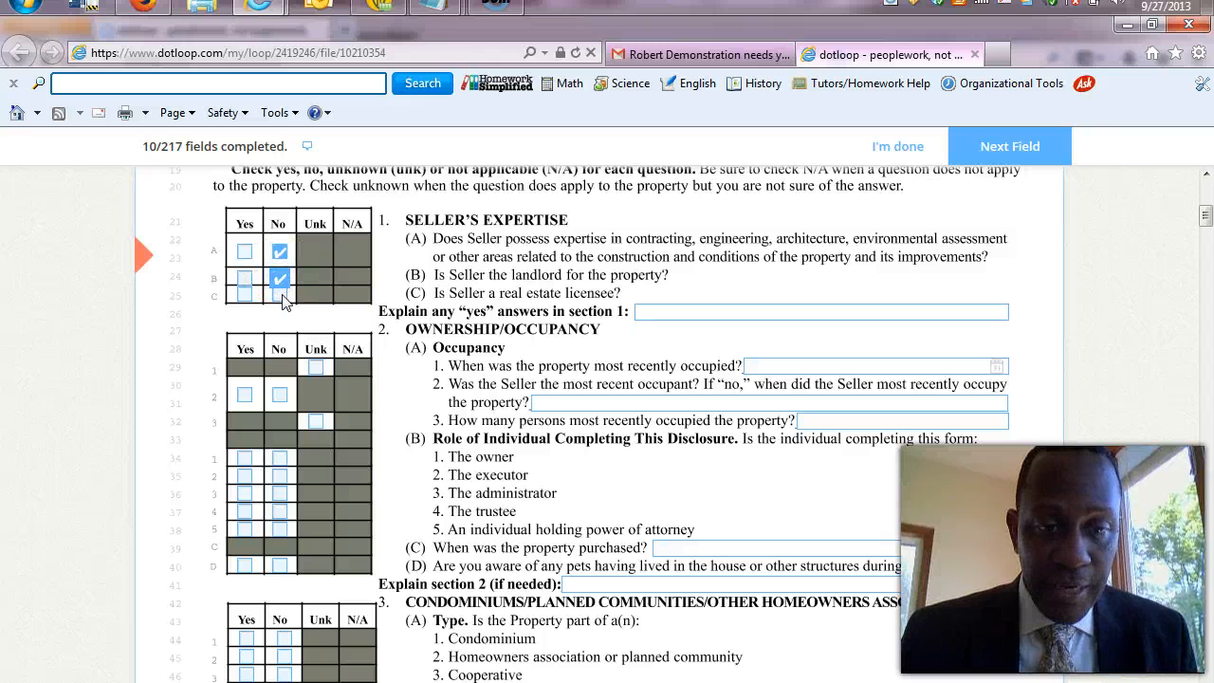
{"action": "left_click", "coordinate": [279, 296]}
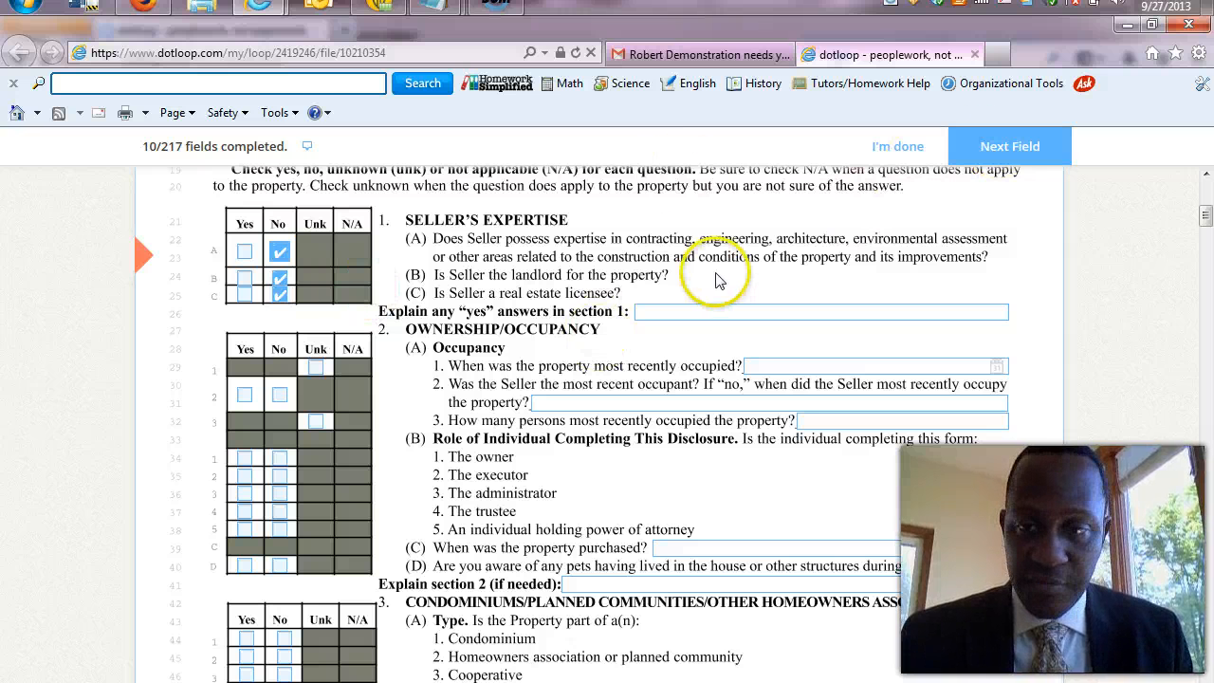
{"action": "left_click", "coordinate": [1024, 150]}
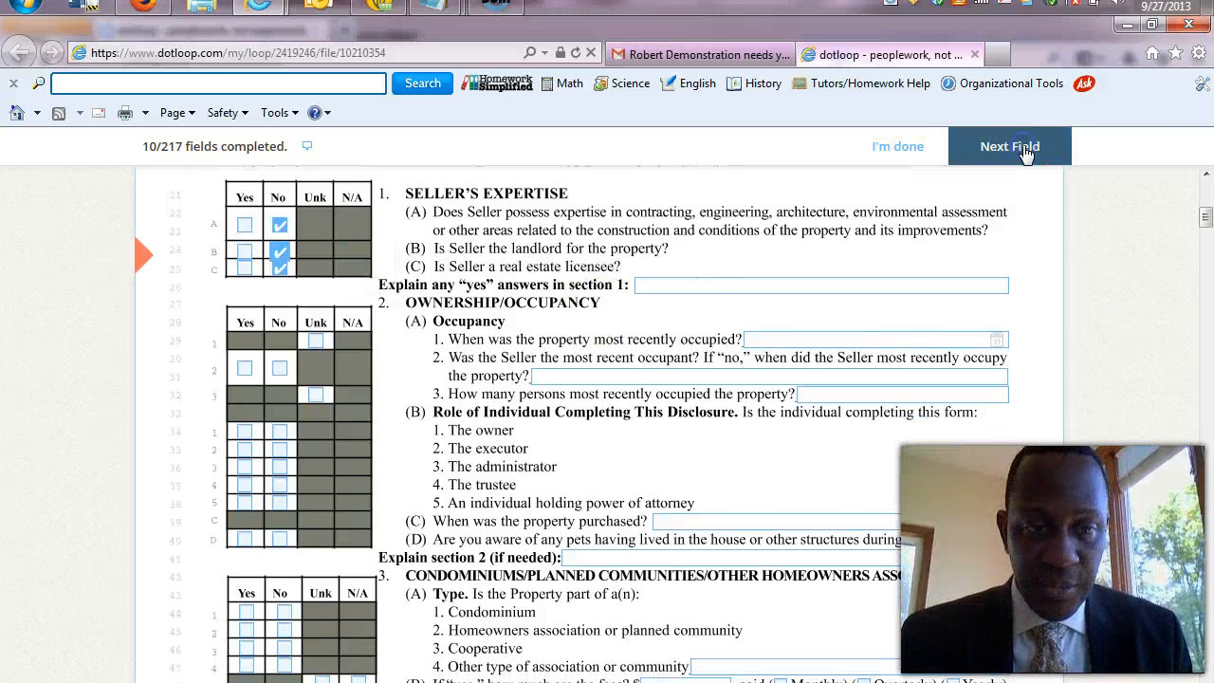
{"action": "left_click", "coordinate": [1024, 150]}
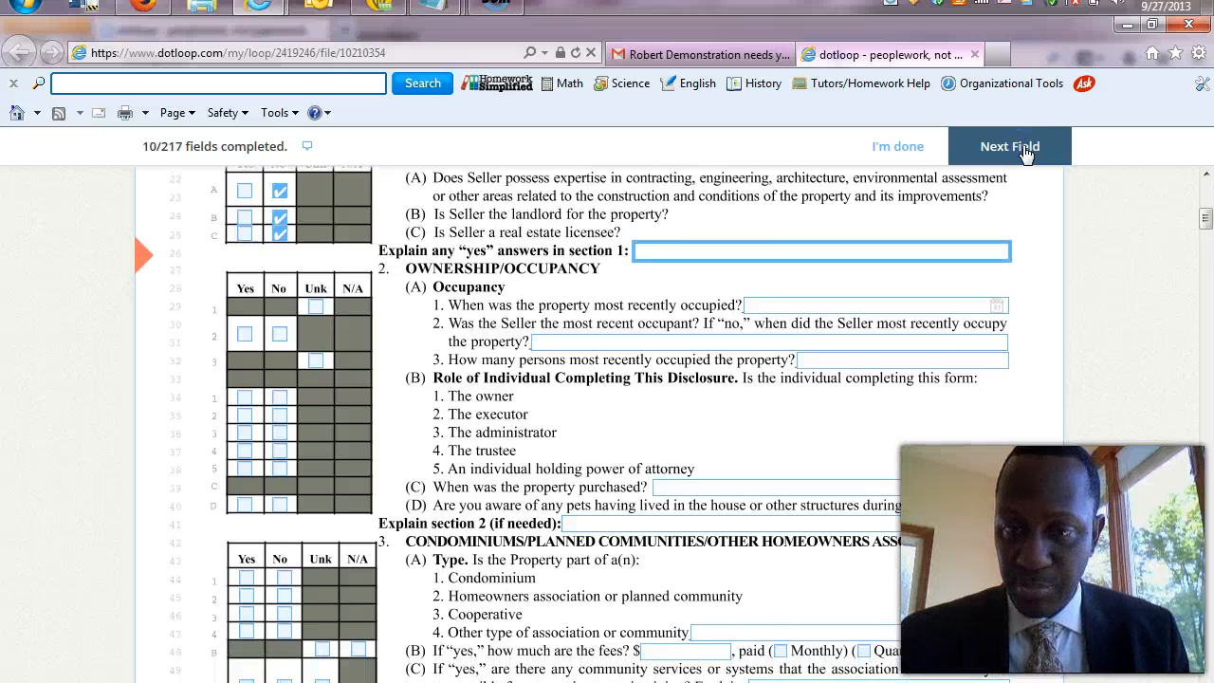
{"action": "left_click", "coordinate": [1024, 150]}
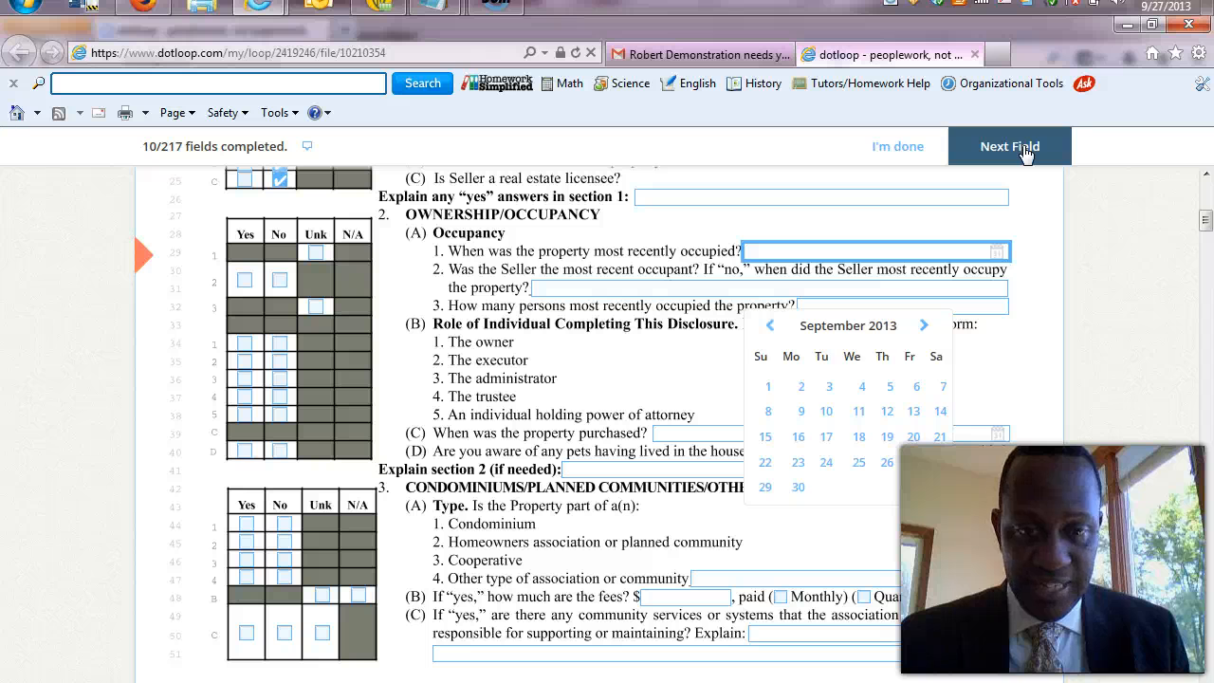
{"action": "left_click", "coordinate": [1024, 150]}
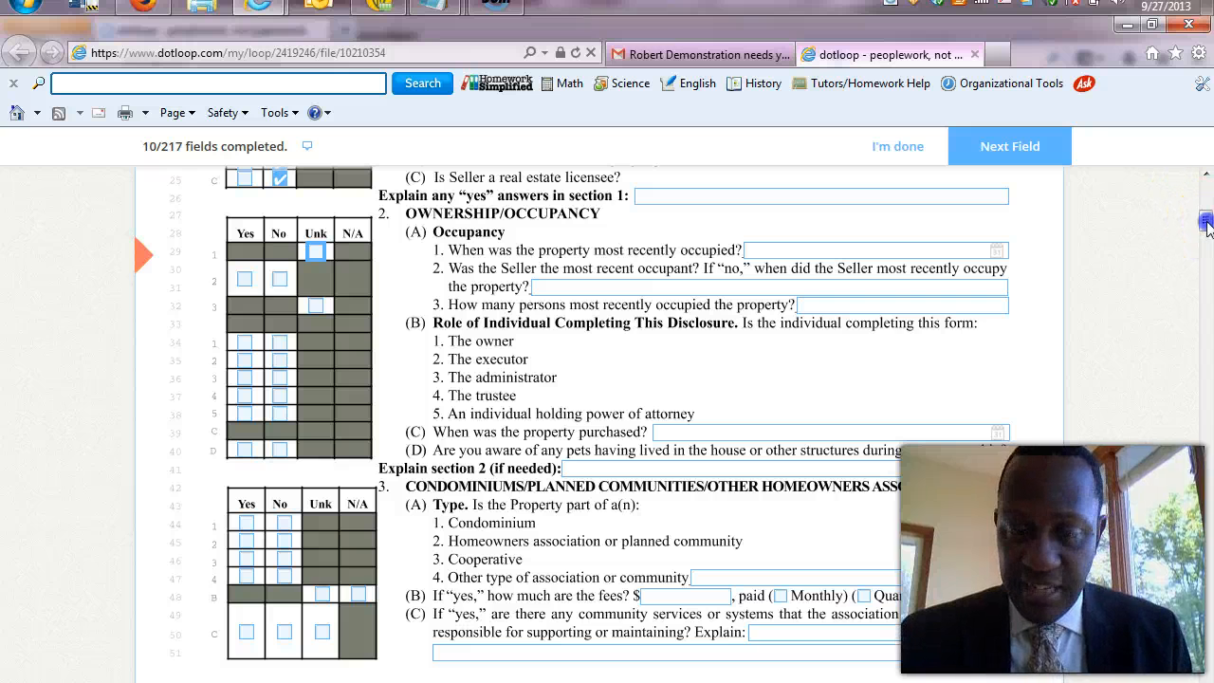
Stamp and confirm the seller's initials on the first Seller's Initials spot of page 1.
{"action": "mouse_move", "coordinate": [1206, 224]}
{"action": "left_mouse_down"}
{"action": "mouse_move", "coordinate": [1209, 287]}
{"action": "mouse_move", "coordinate": [1209, 237]}
{"action": "left_mouse_up"}
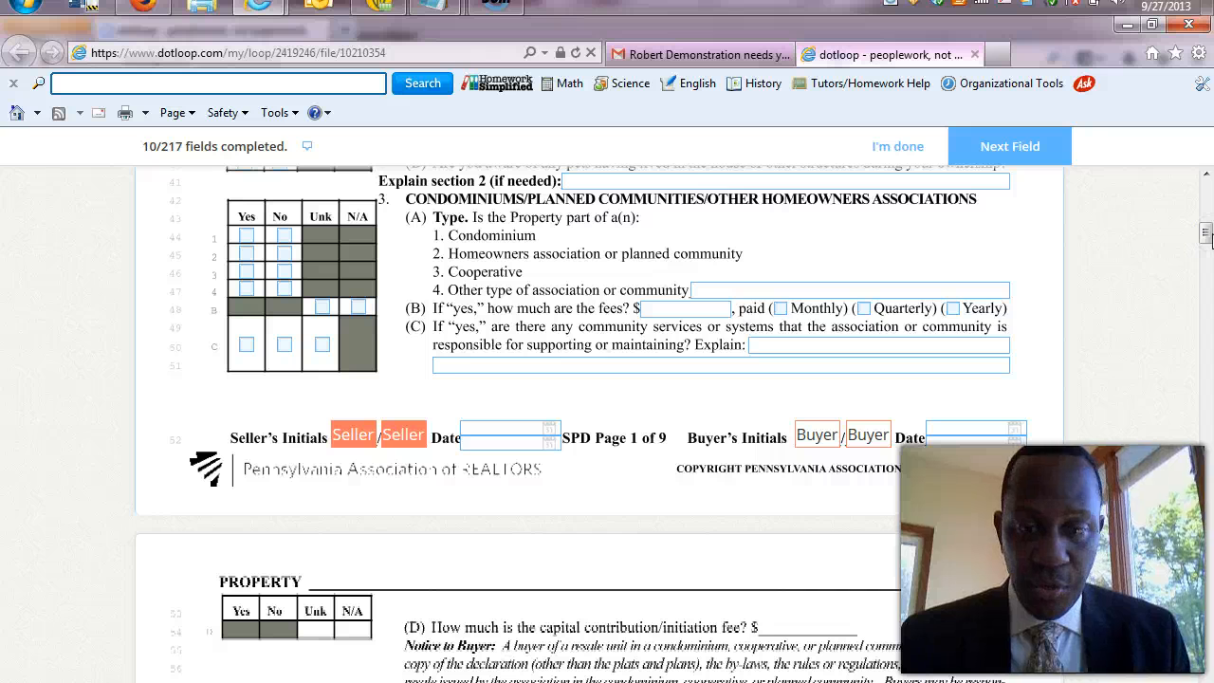
{"action": "left_click", "coordinate": [354, 439]}
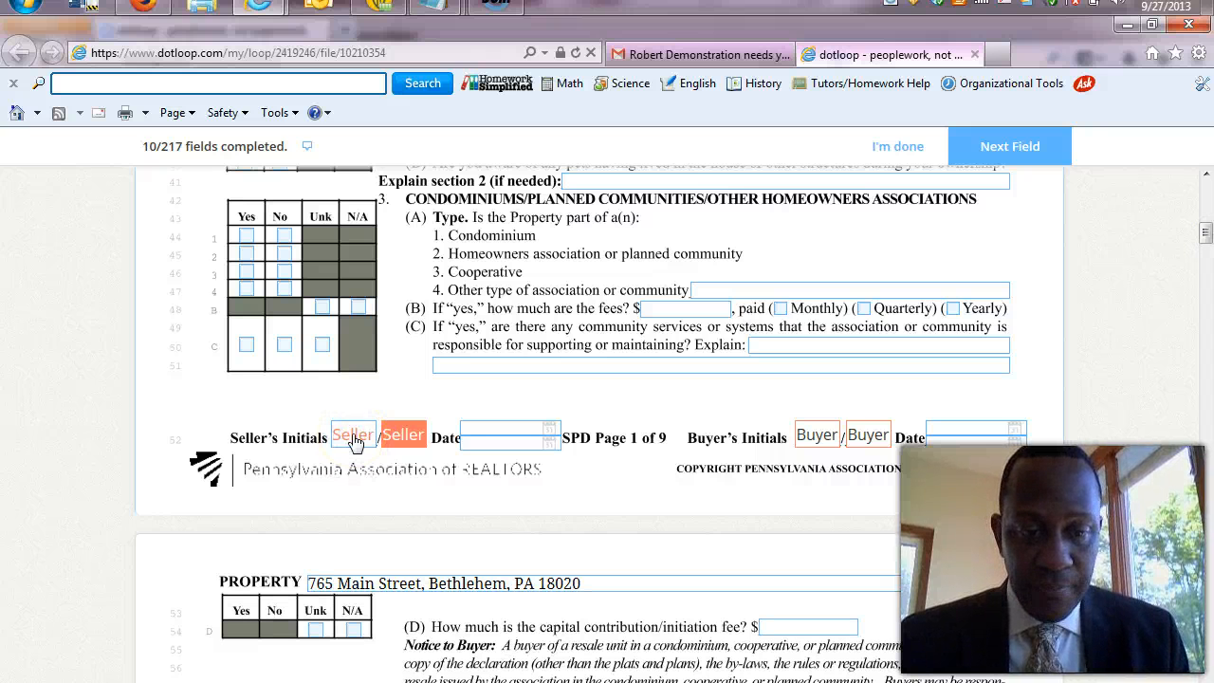
{"action": "left_click", "coordinate": [361, 445]}
{"action": "left_click", "coordinate": [710, 612]}
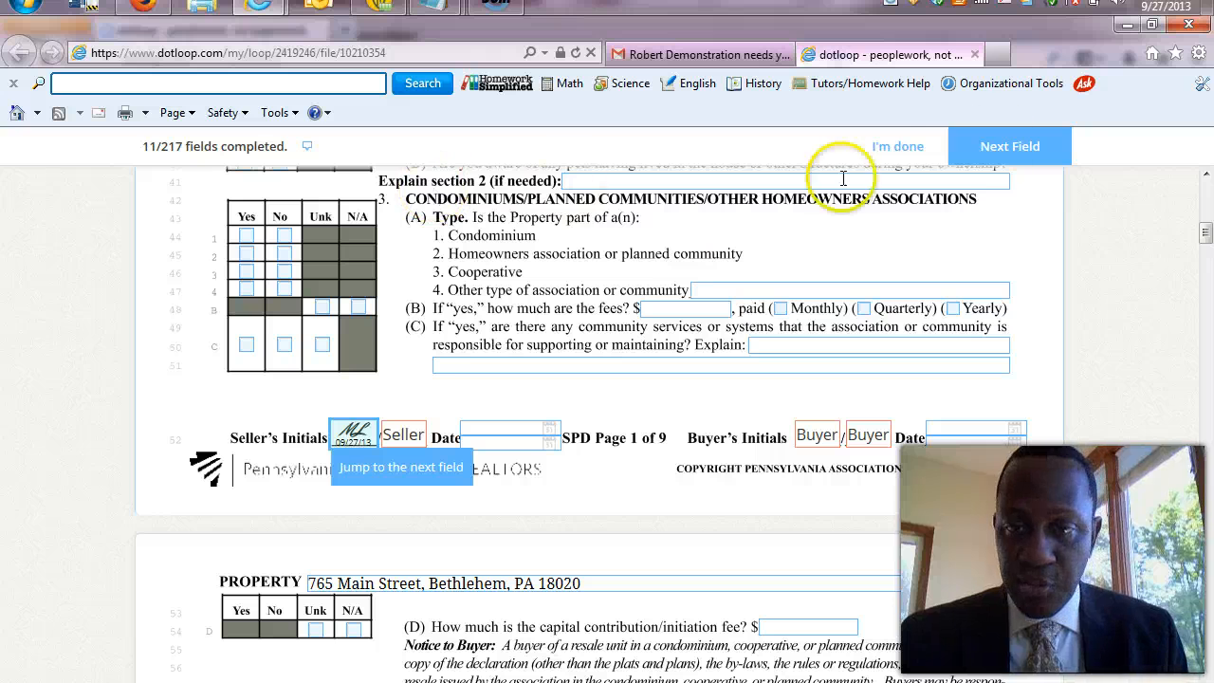
Mark the Seller's Property Disclosure Statement as done and let it save until the Congratulations prompt shows.
{"action": "left_click", "coordinate": [909, 152]}
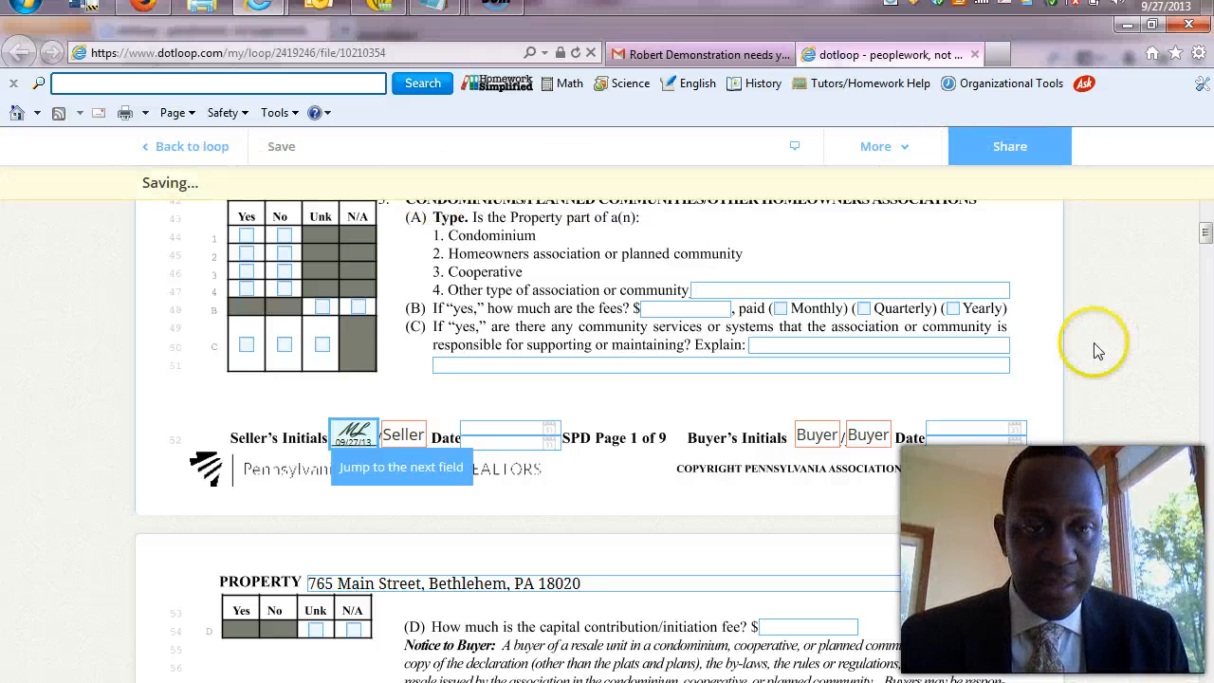
{"action": "left_click", "coordinate": [195, 160]}
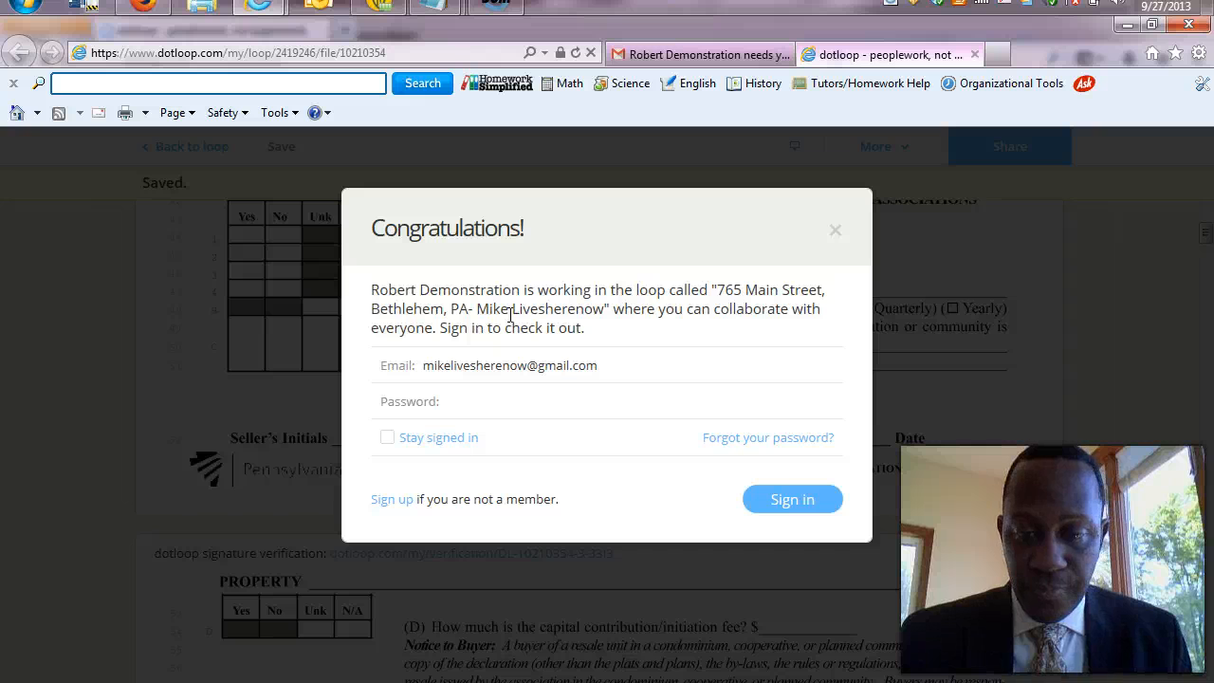
{"action": "left_click", "coordinate": [768, 503]}
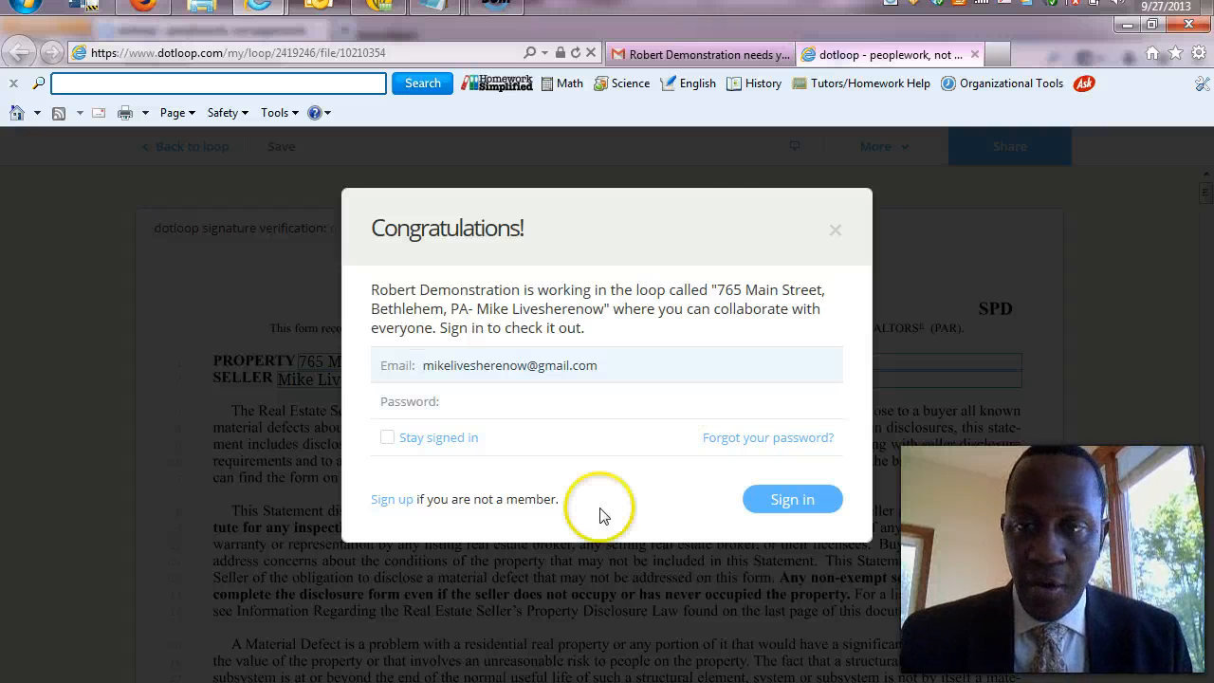
{"action": "left_click", "coordinate": [973, 55]}
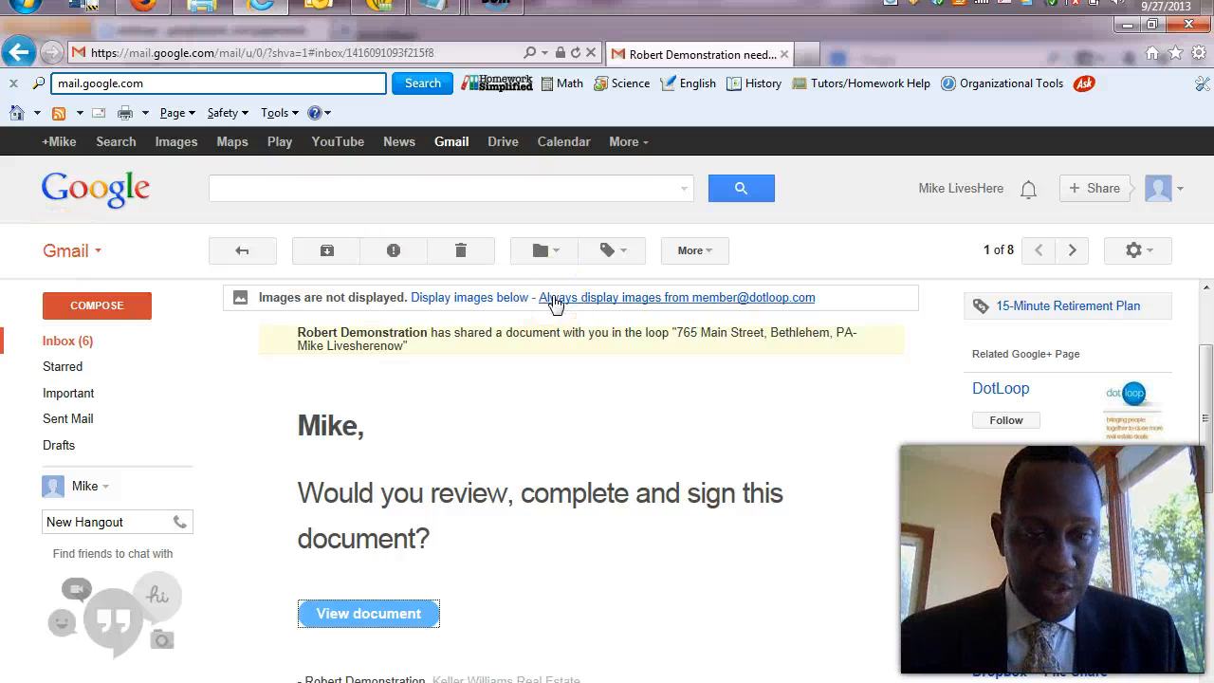
{"action": "key", "text": "alt+Tab"}
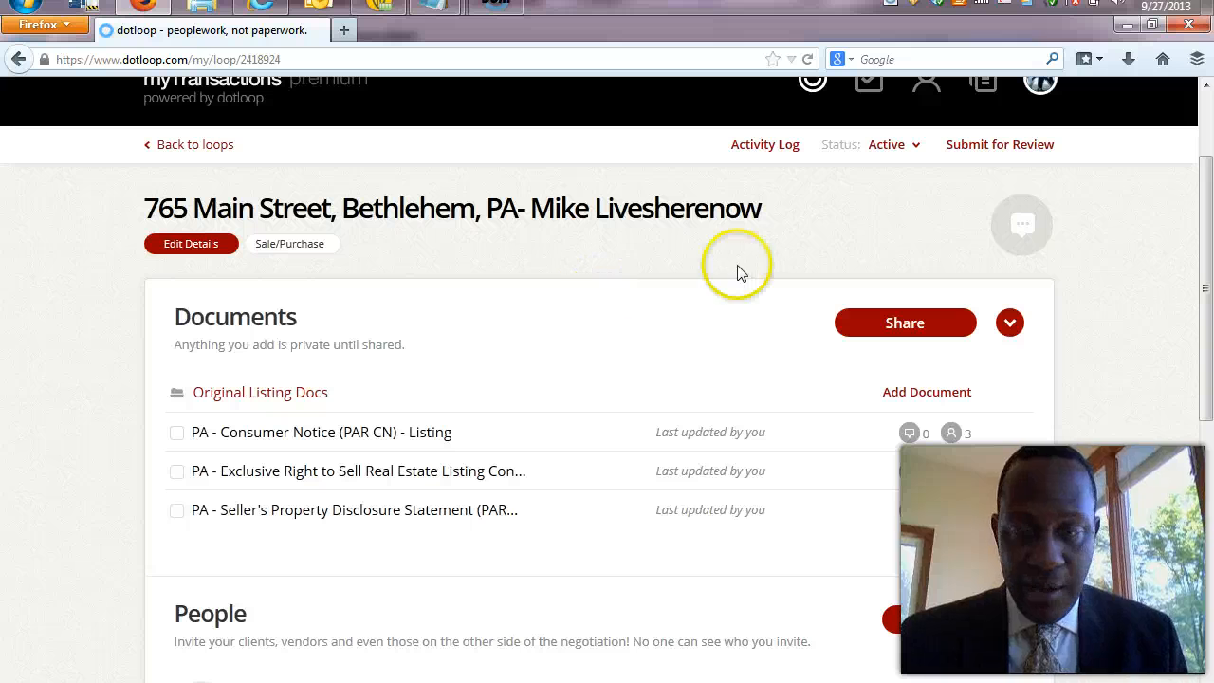
{"action": "left_click", "coordinate": [1207, 87]}
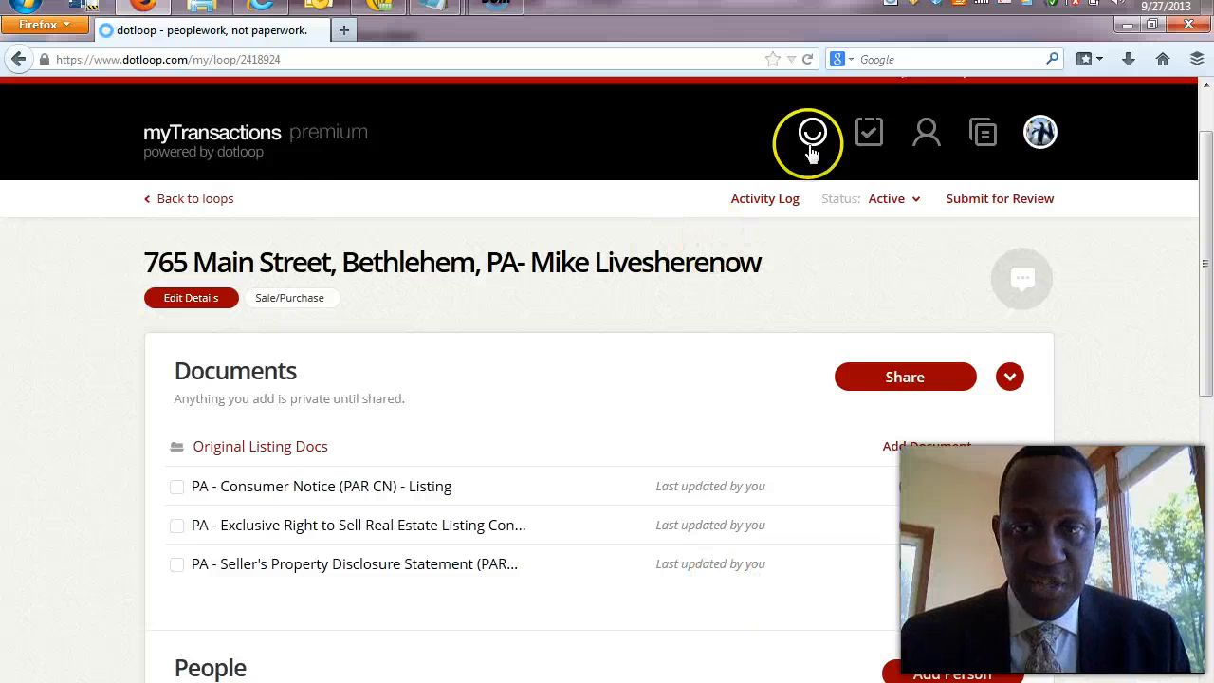
{"action": "left_click", "coordinate": [252, 138]}
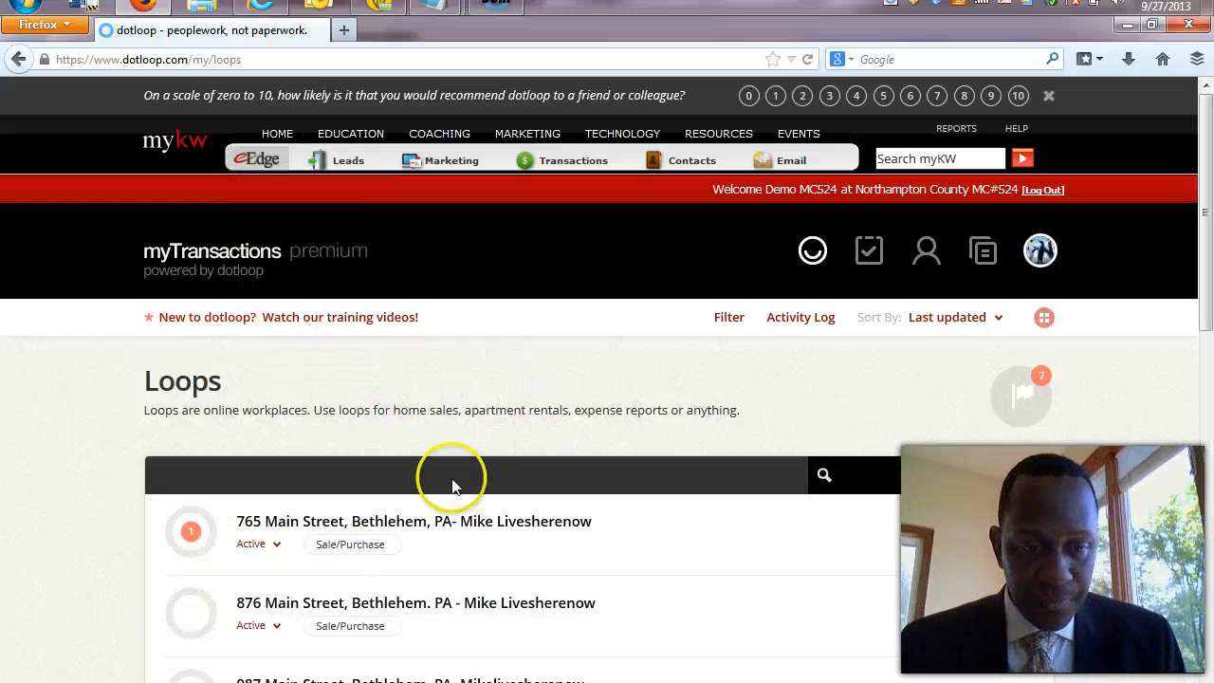
{"action": "left_click", "coordinate": [348, 526]}
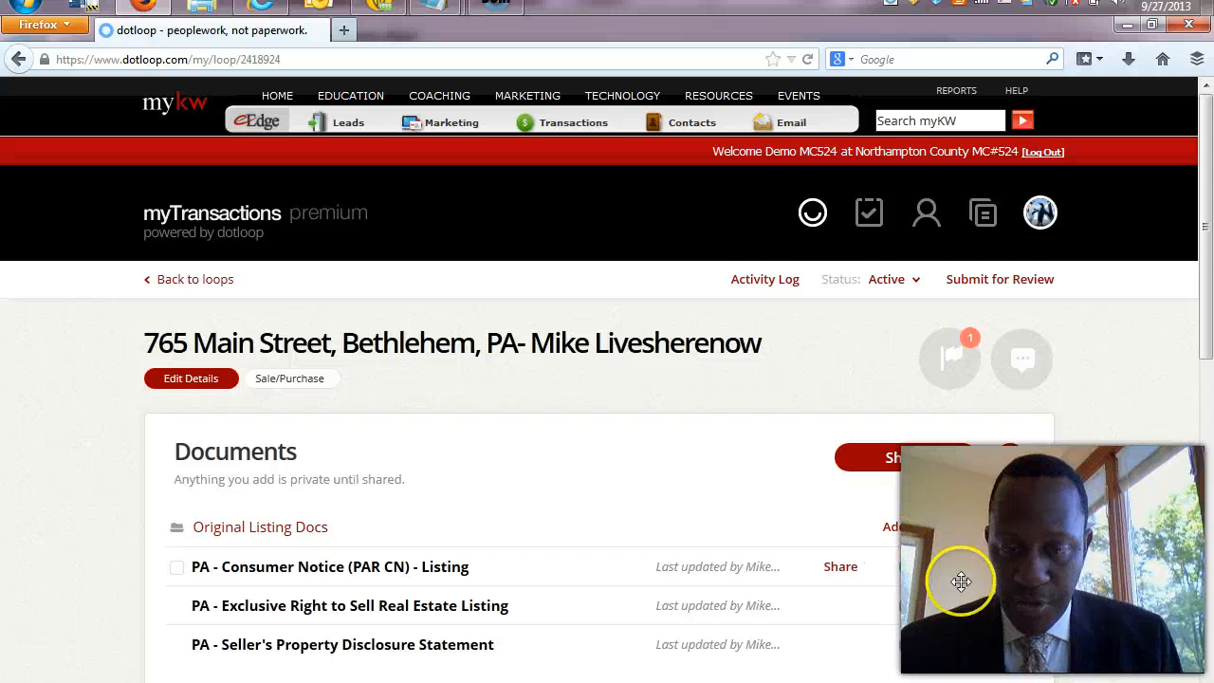
{"action": "scroll", "coordinate": [1195, 279], "scroll_direction": "down", "scroll_amount": 2}
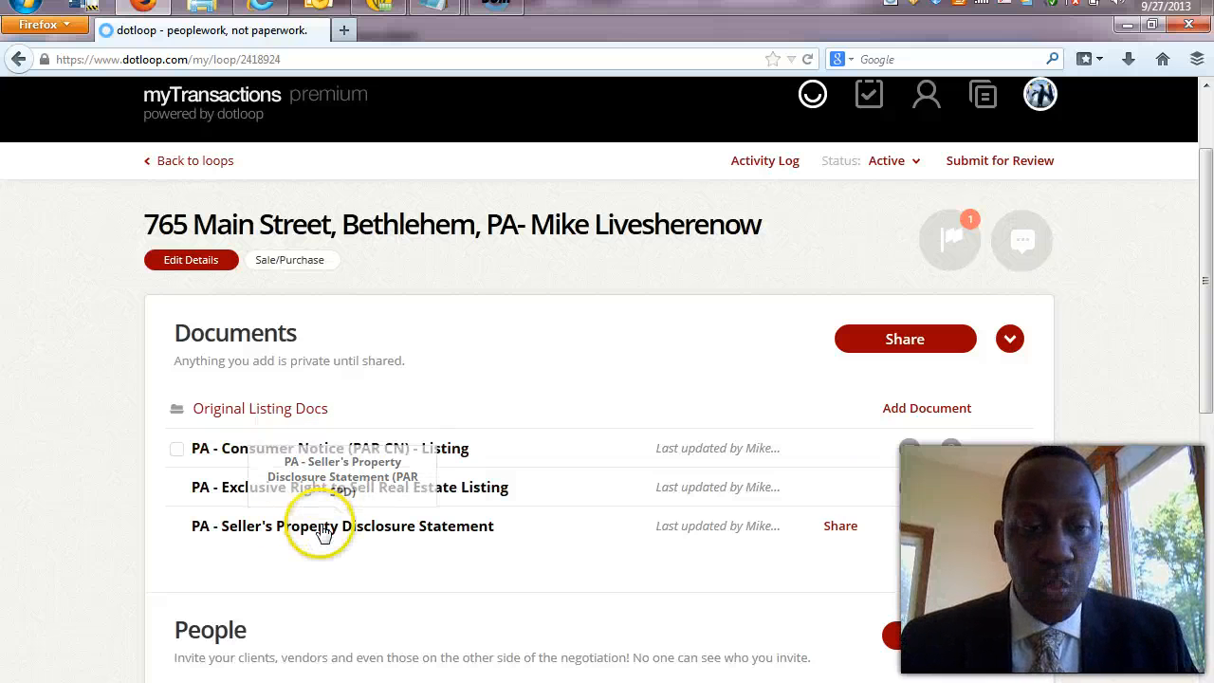
{"action": "left_click", "coordinate": [334, 454]}
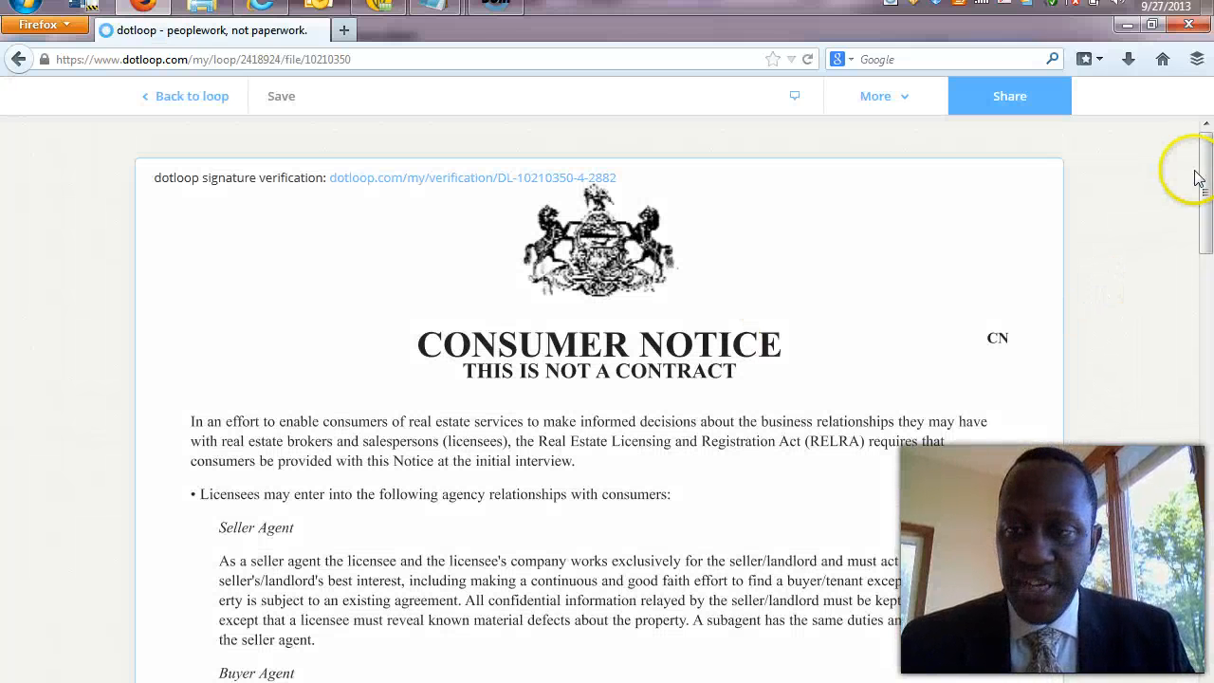
{"action": "mouse_move", "coordinate": [1197, 178]}
{"action": "left_mouse_down"}
{"action": "mouse_move", "coordinate": [1208, 592]}
{"action": "mouse_move", "coordinate": [1190, 275]}
{"action": "left_mouse_up"}
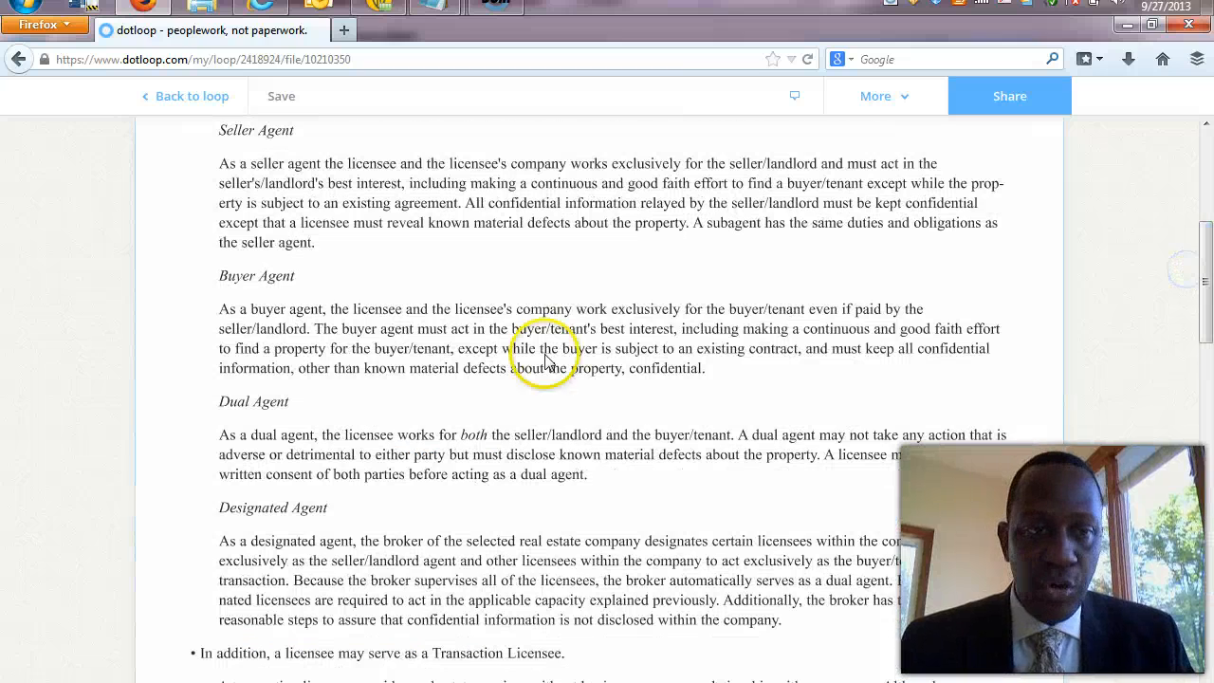
{"action": "left_click", "coordinate": [207, 115]}
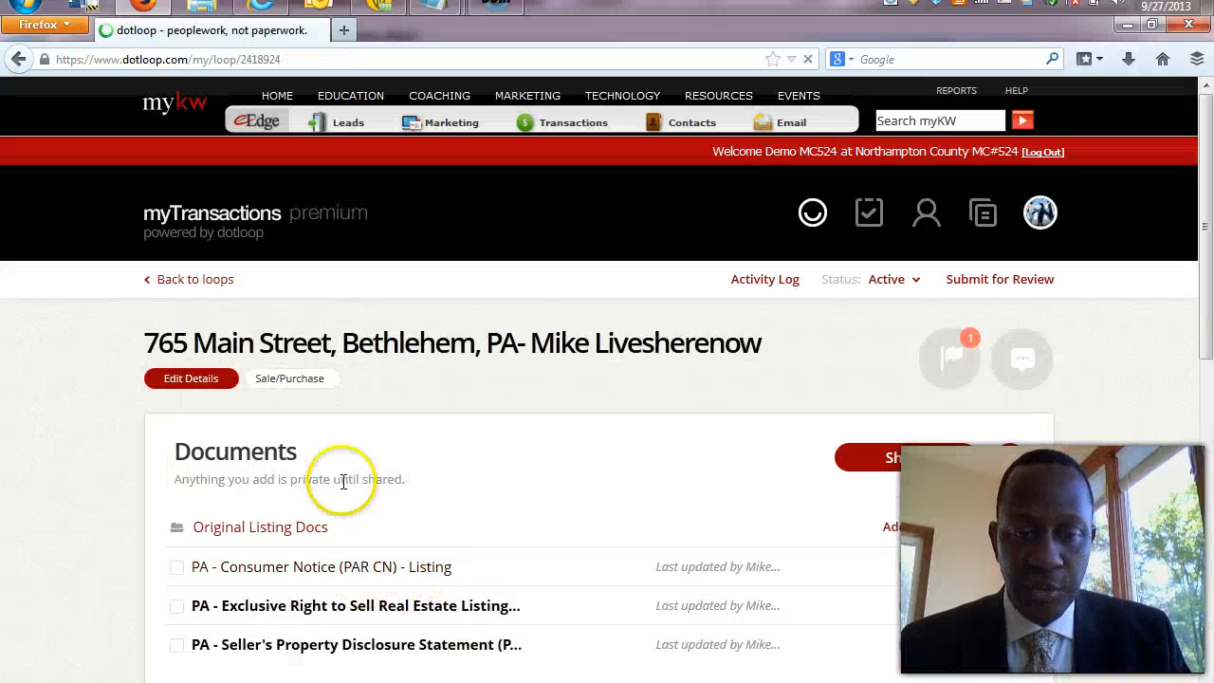
{"action": "left_click", "coordinate": [418, 605]}
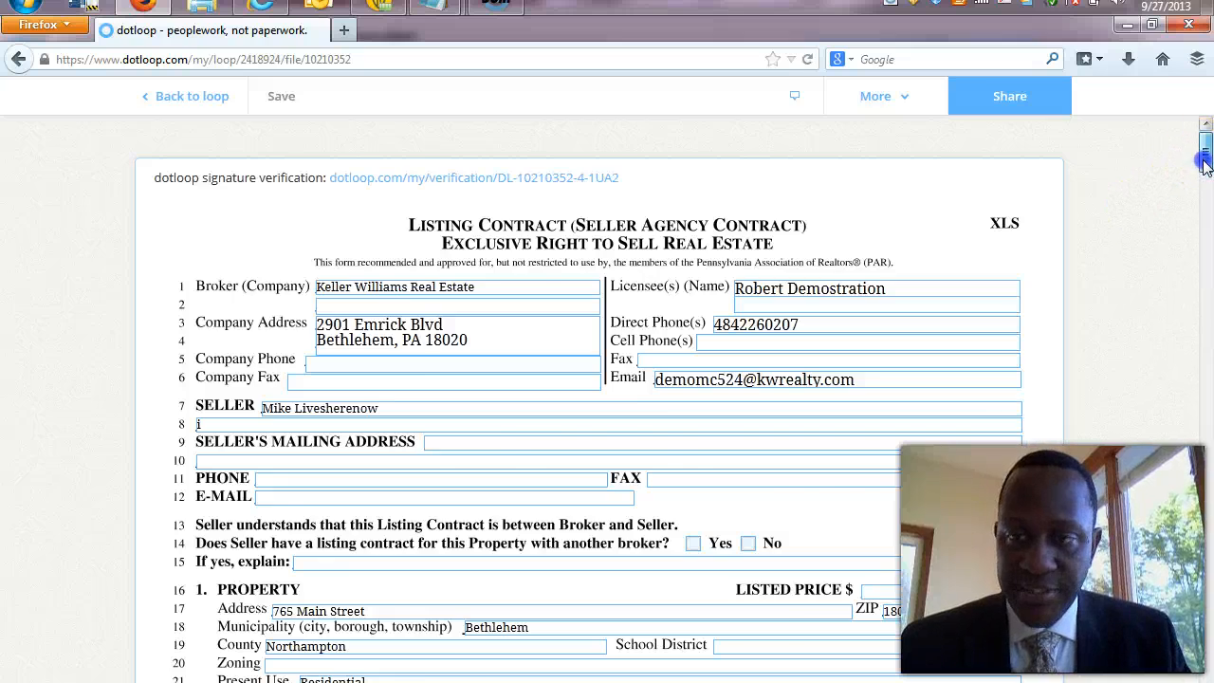
{"action": "left_click_drag", "start_coordinate": [1205, 152], "coordinate": [1203, 214]}
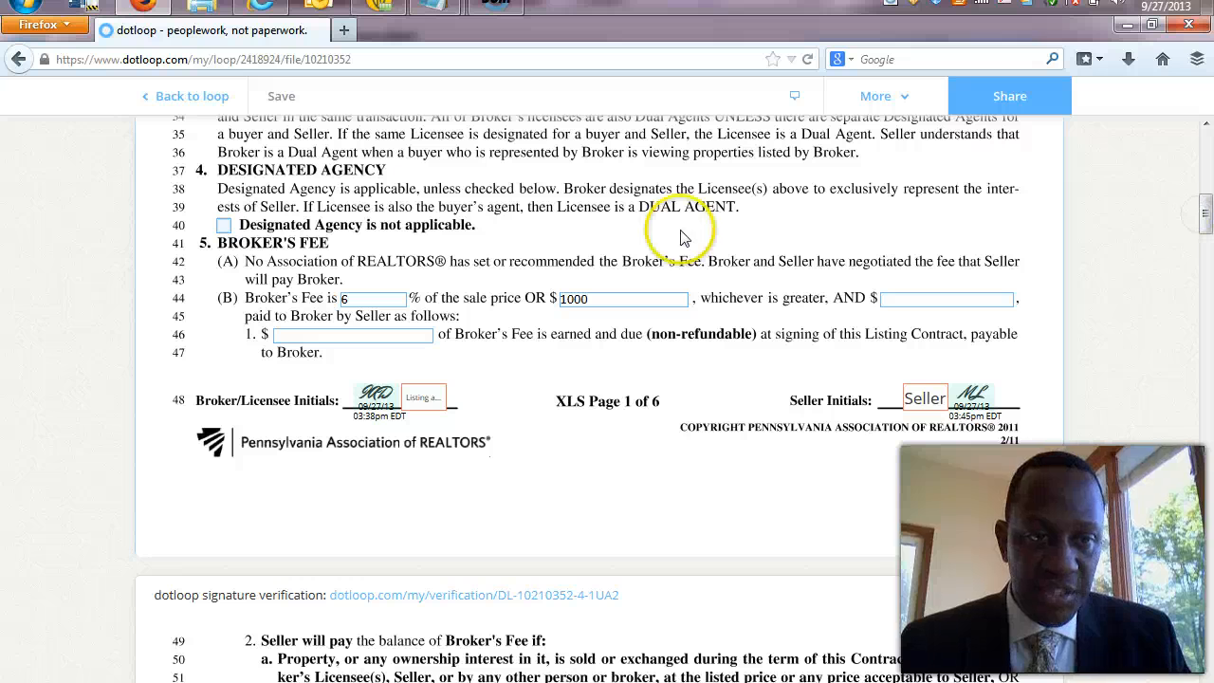
{"action": "left_click", "coordinate": [203, 95]}
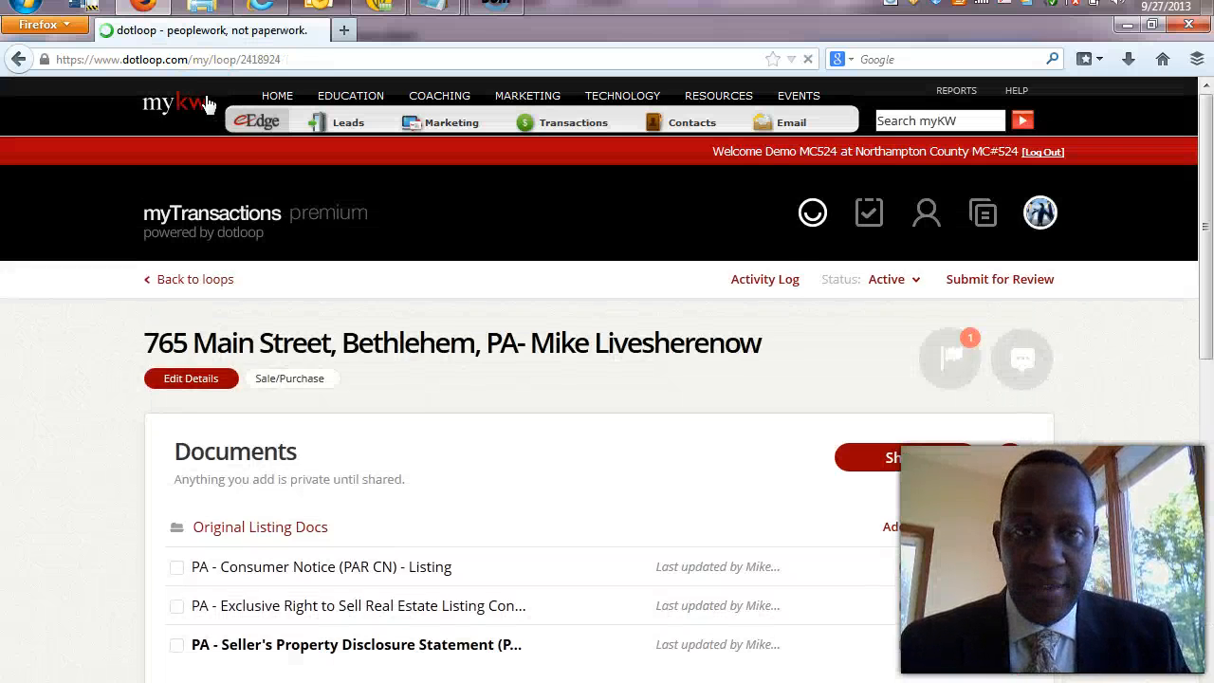
{"action": "left_click", "coordinate": [1207, 379]}
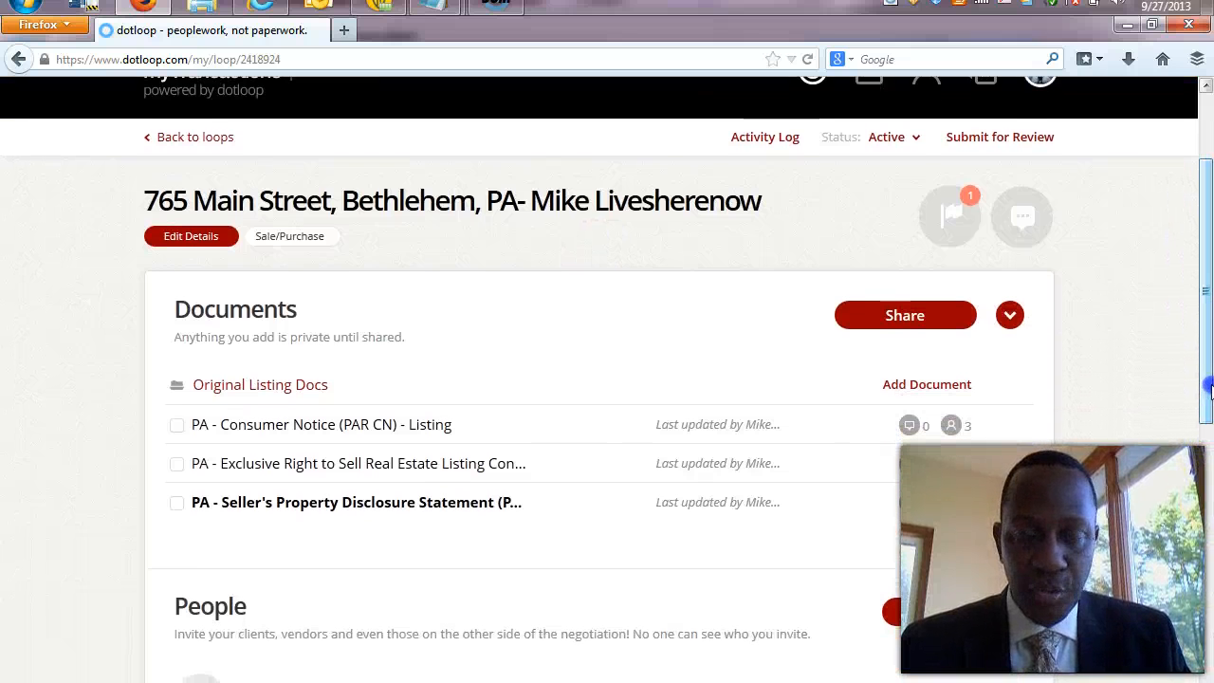
{"action": "left_click", "coordinate": [463, 510]}
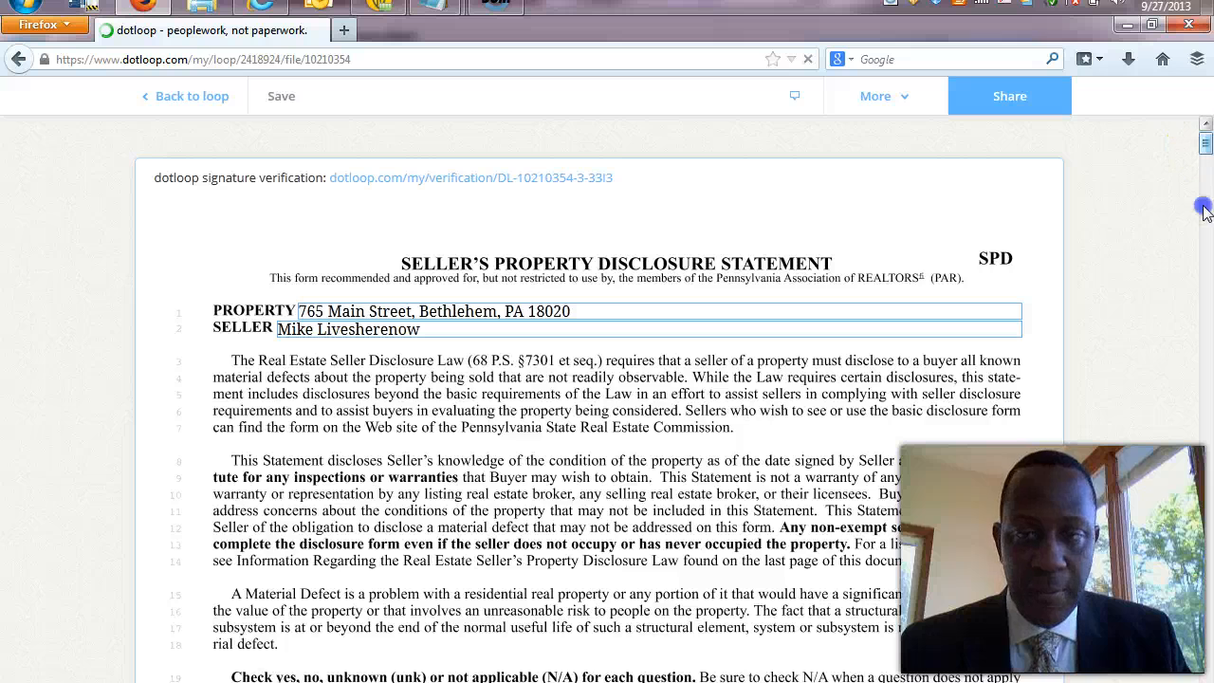
{"action": "left_click", "coordinate": [1206, 285]}
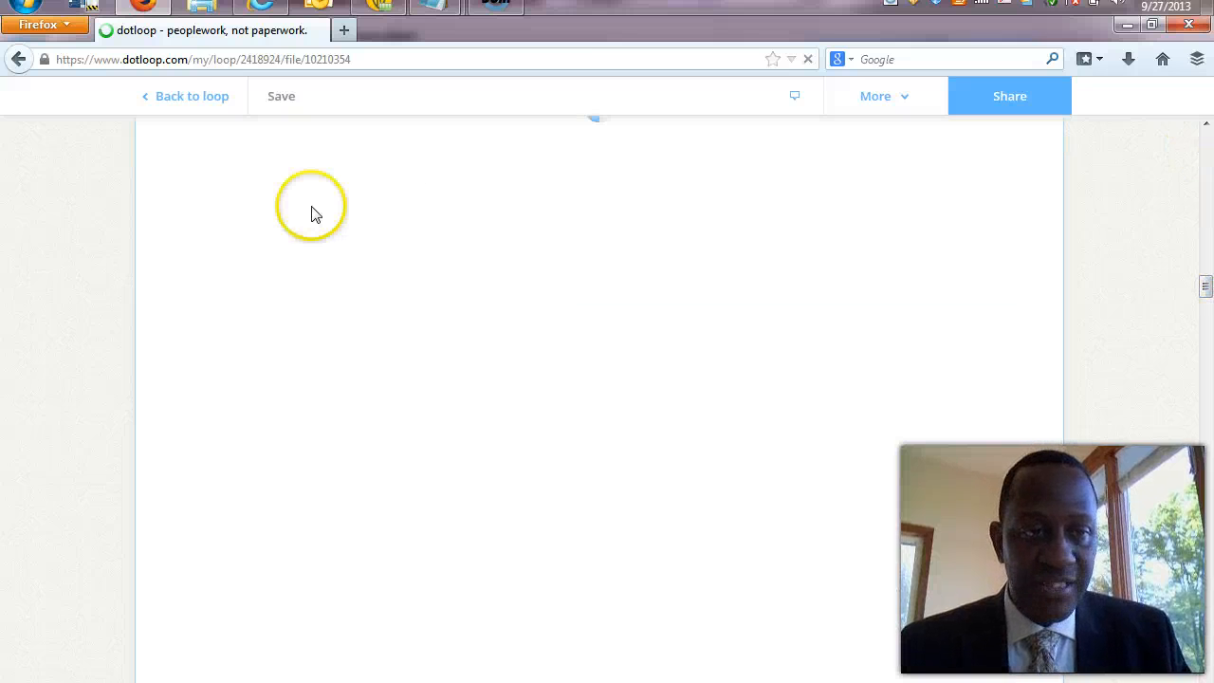
{"action": "left_click", "coordinate": [193, 98]}
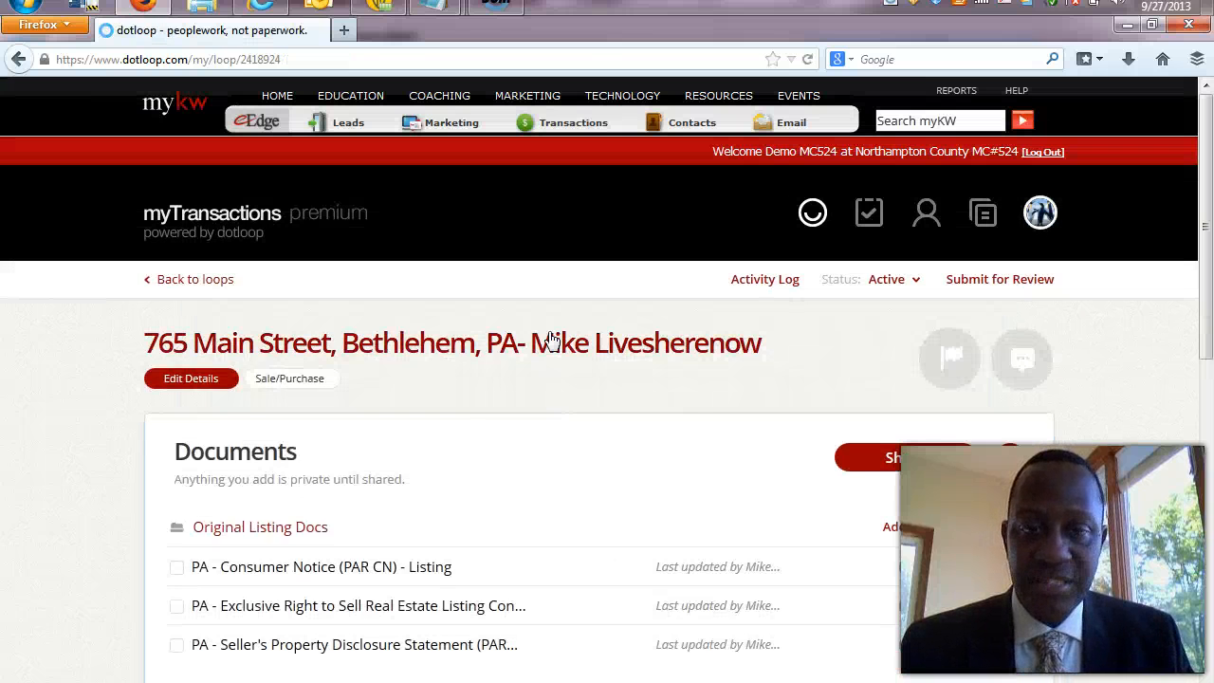
{"action": "left_click", "coordinate": [676, 394]}
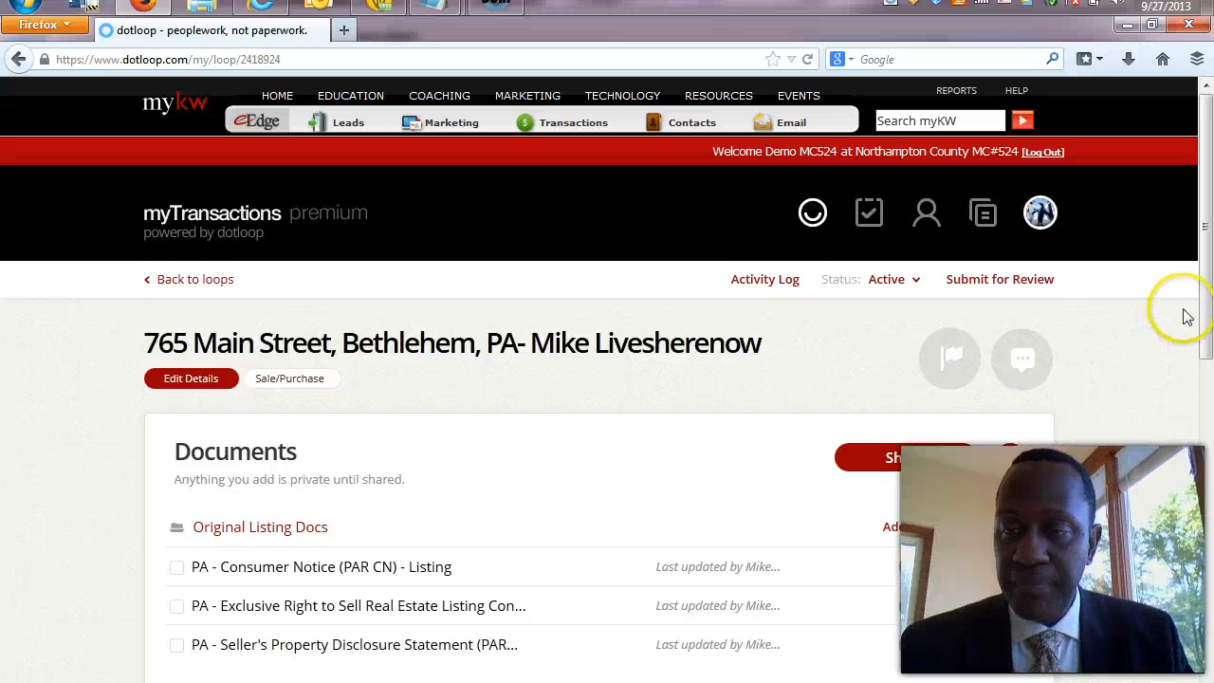
{"action": "left_click_drag", "start_coordinate": [1206, 313], "coordinate": [1207, 377]}
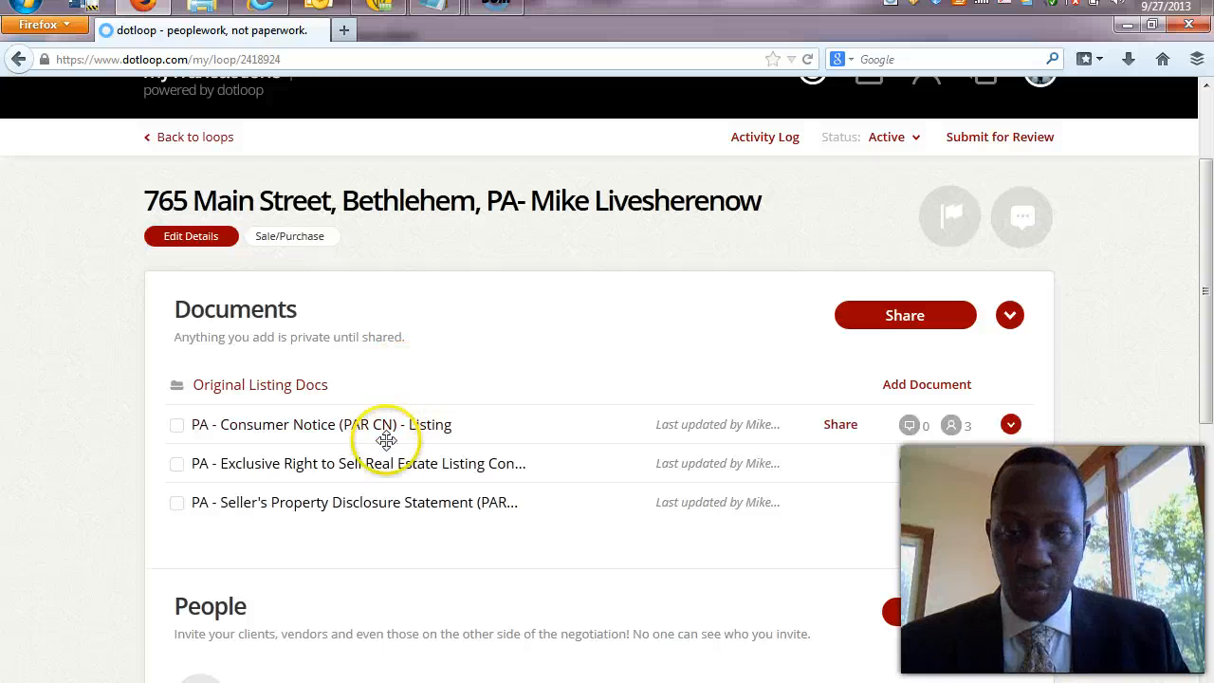
{"action": "left_click", "coordinate": [489, 509]}
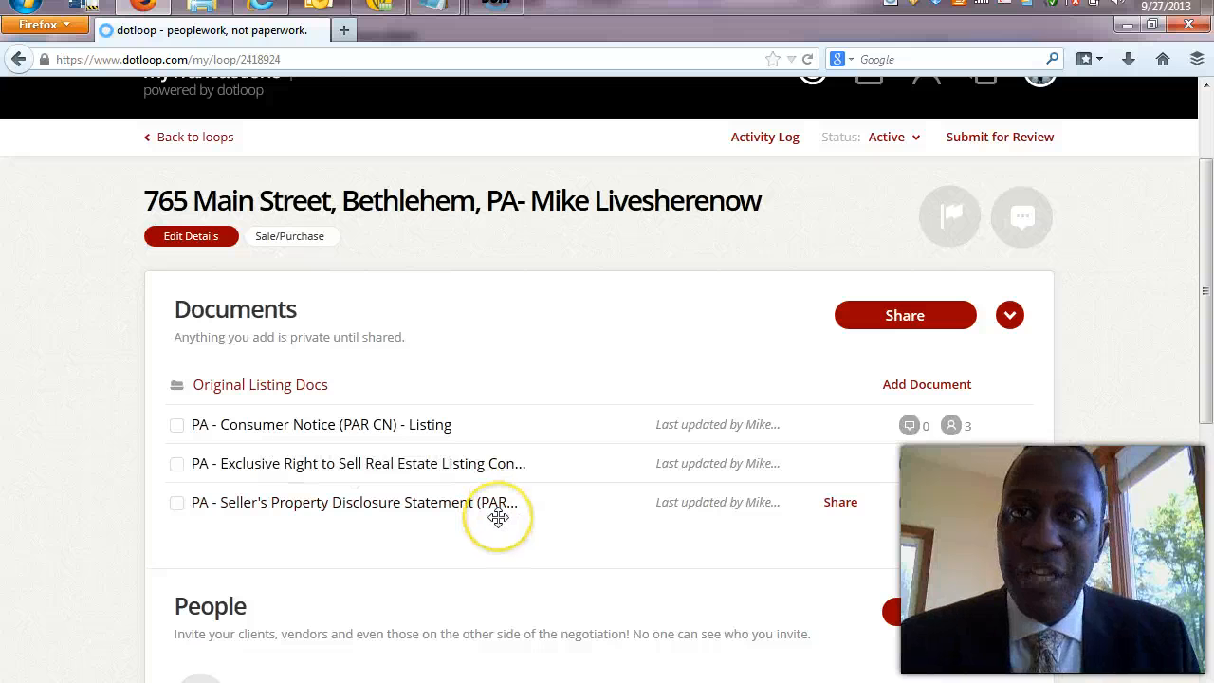